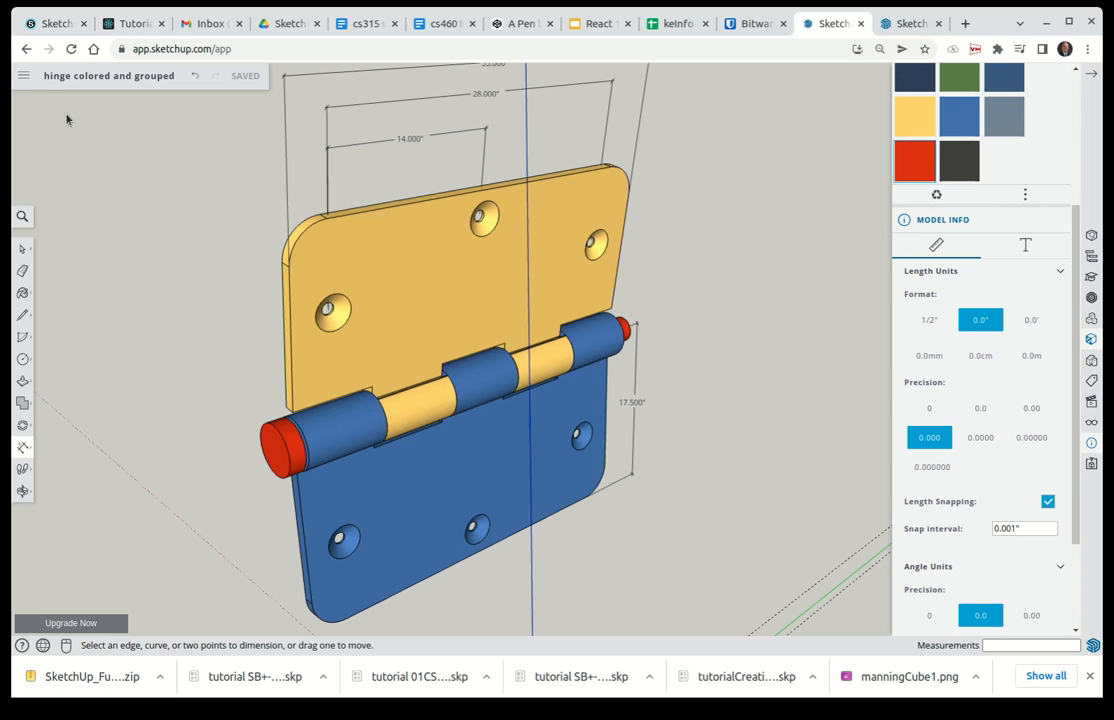
- Start a new model and set its length units to decimal inches with 0.000 precision
click(23, 75)
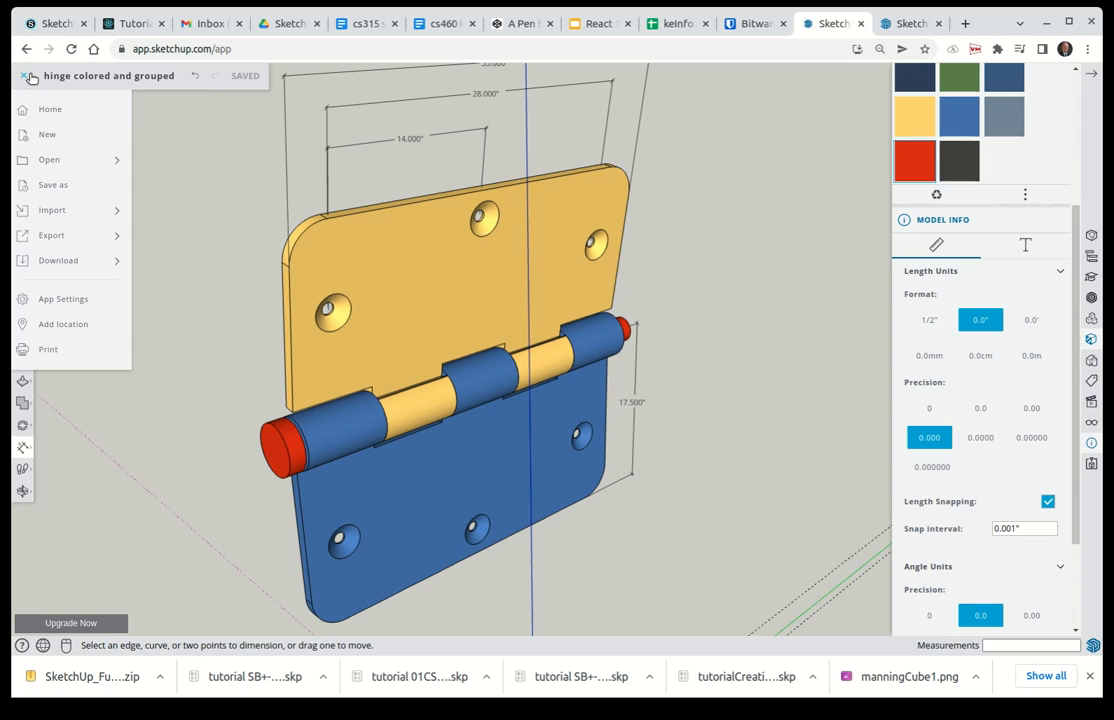
click(44, 136)
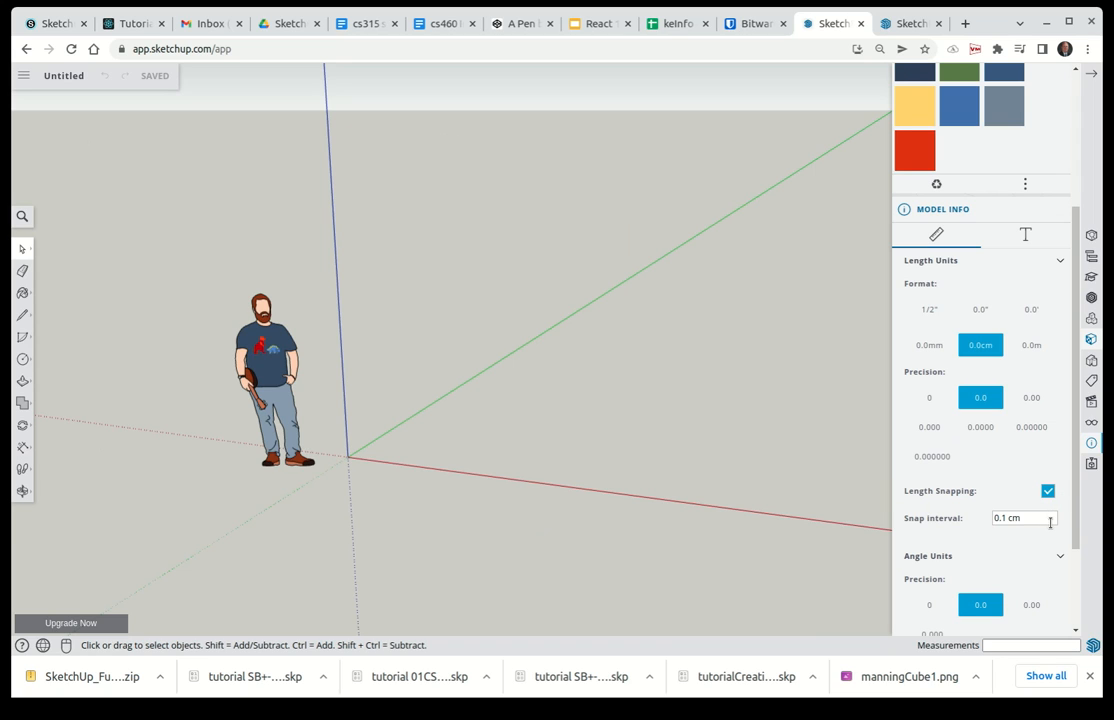
click(981, 310)
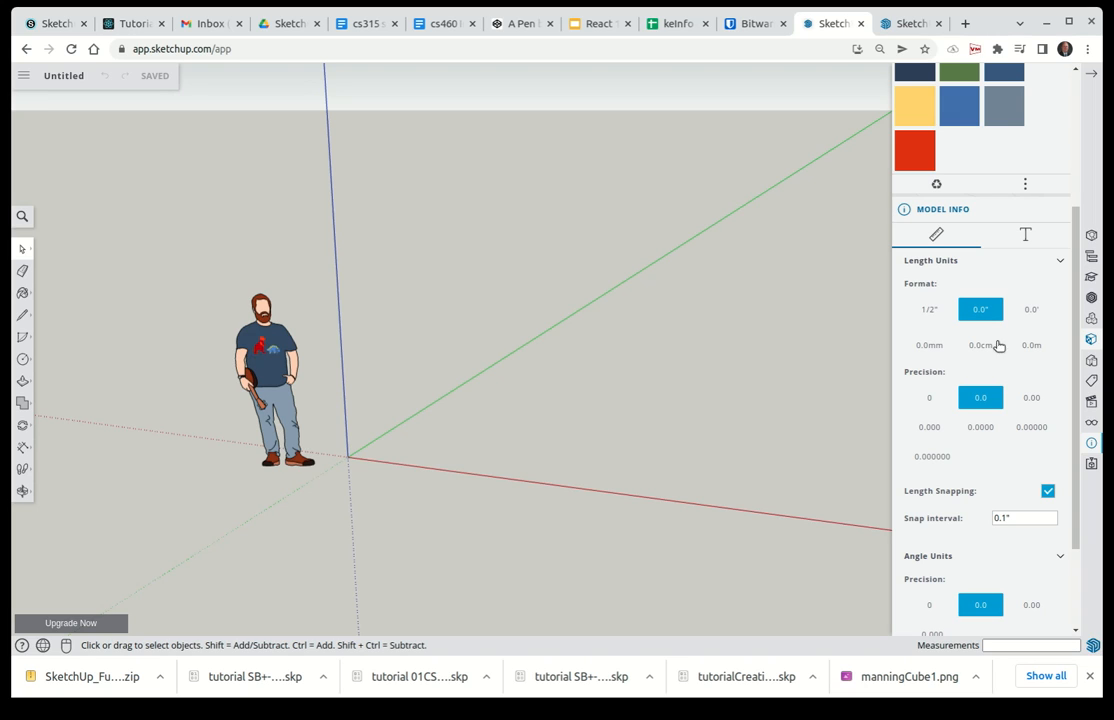
click(944, 434)
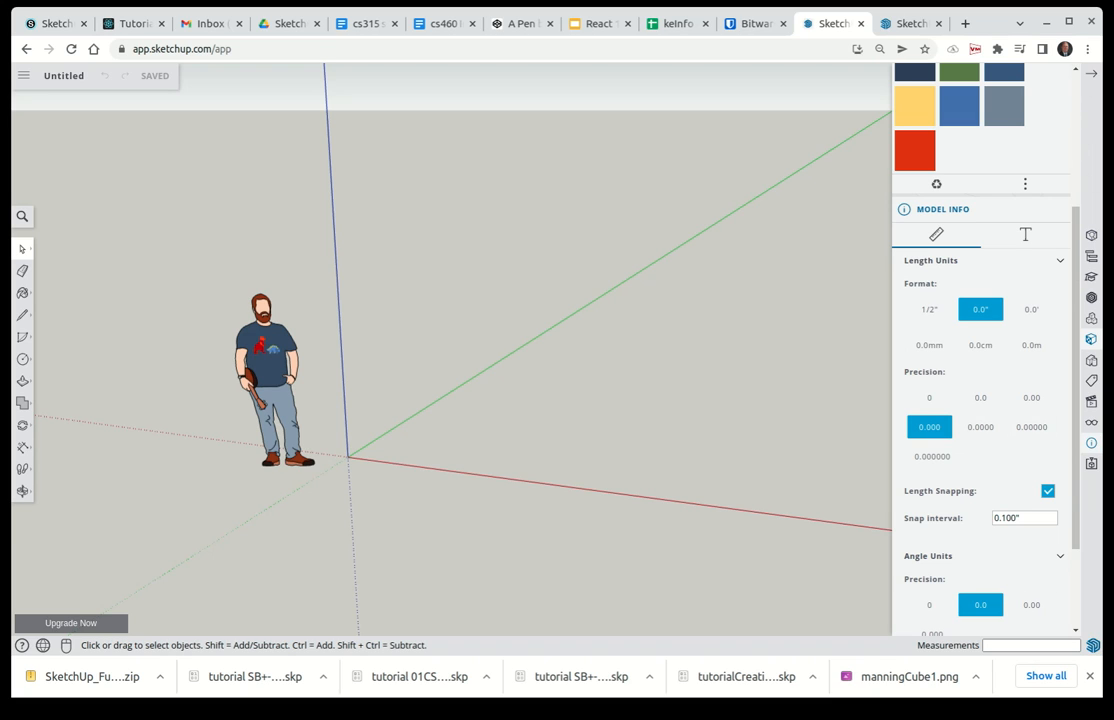
- Delete the standing scale figure next to the origin
scroll(418, 457, up, 2)
click(239, 349)
key(Delete)
- Draw a flat rectangle from the origin, 10" along the red axis and 350" along the green axis
scroll(316, 390, up, 3)
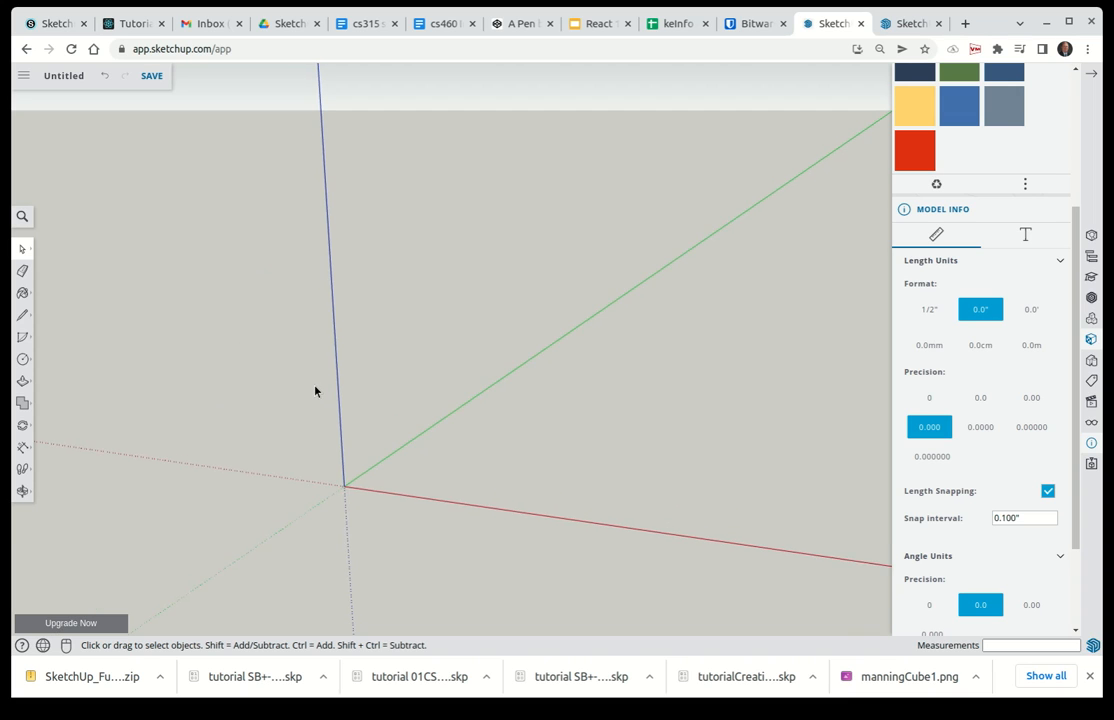
scroll(316, 391, down, 1)
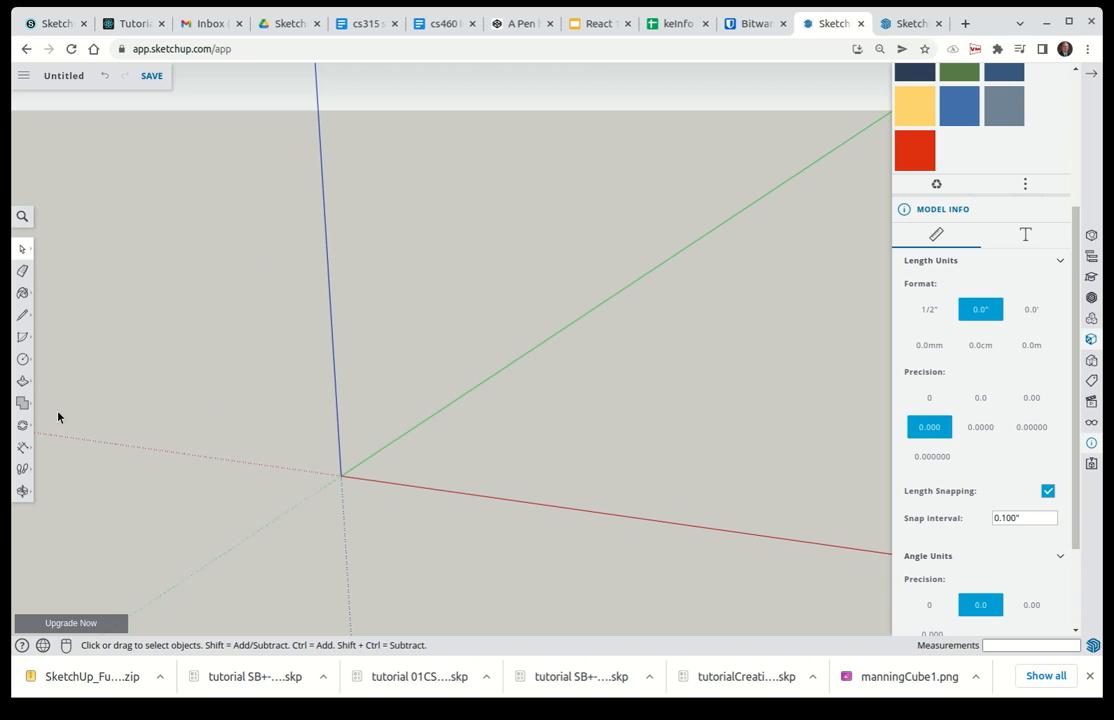
key(r)
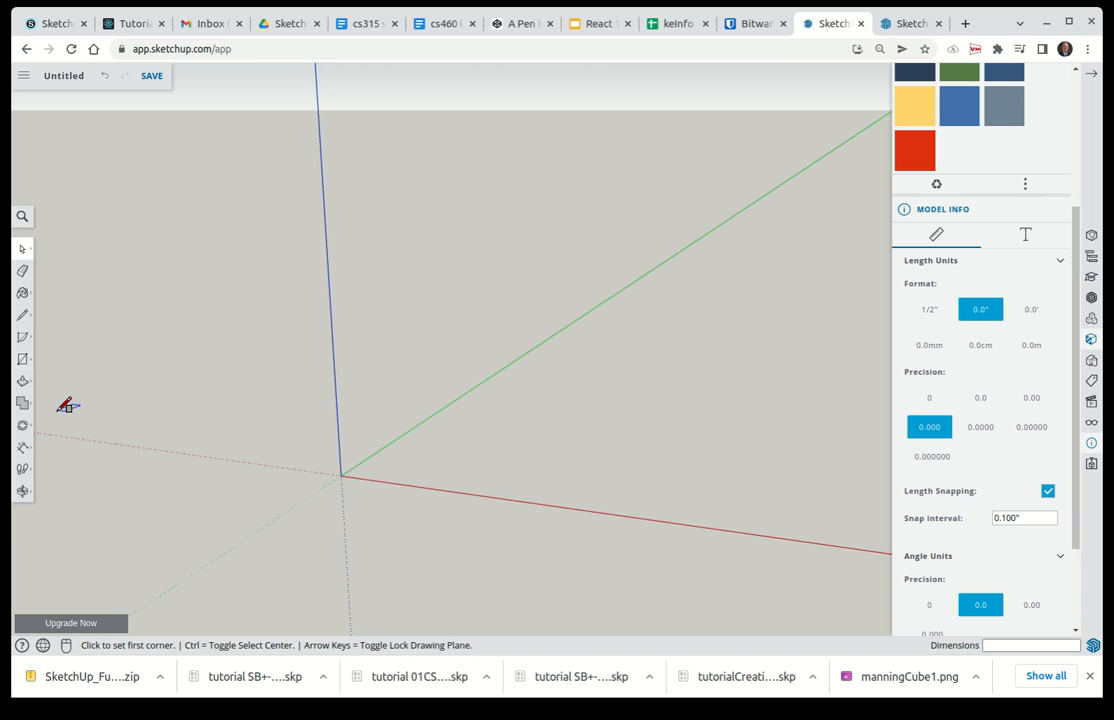
click(341, 475)
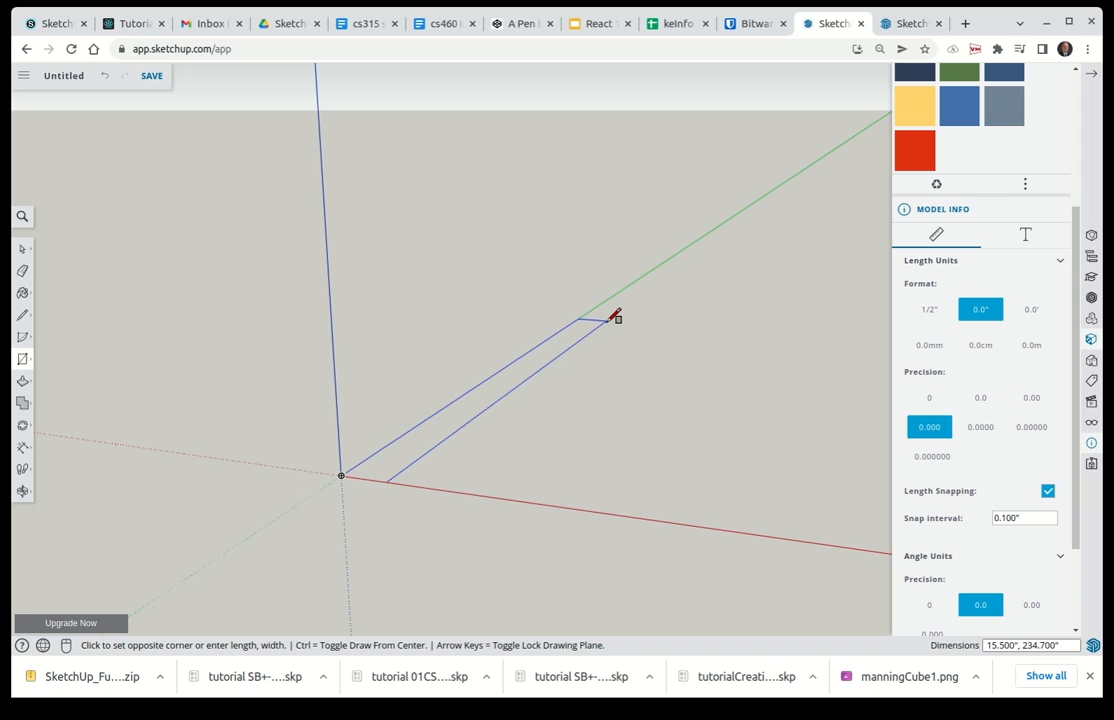
text(10)
text(,350)
key(Return)
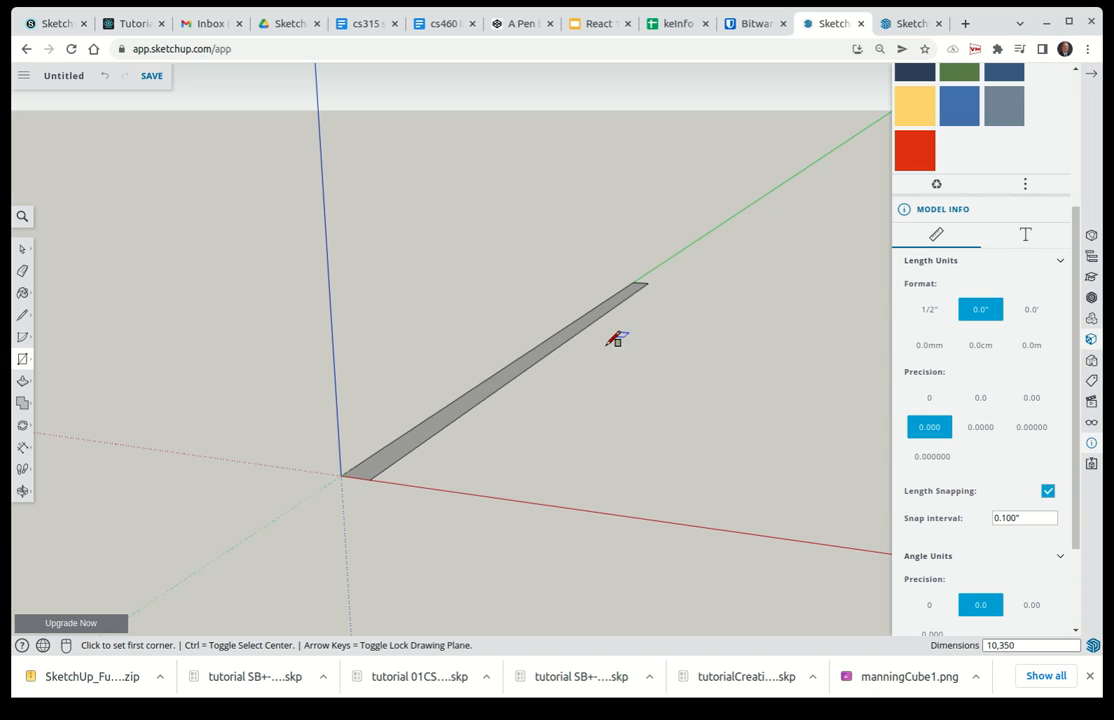
- Try a 150" vertical line up from the rectangle's near corner on the red axis, and undo it
scroll(600, 380, down, 1)
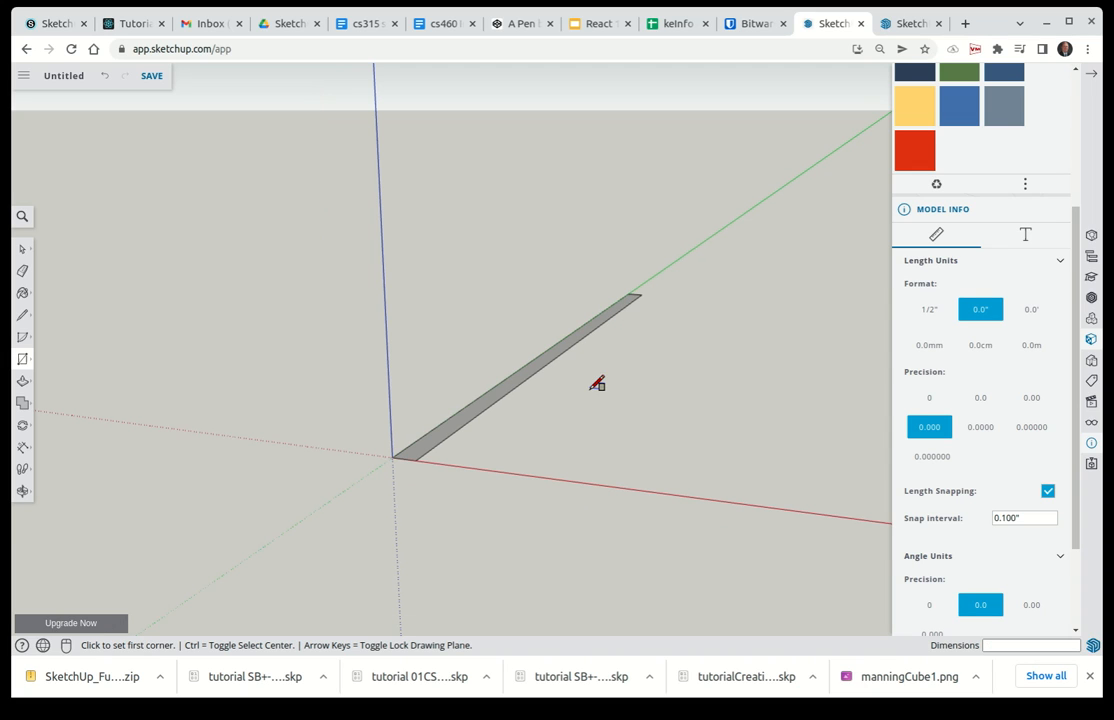
key(l)
click(415, 460)
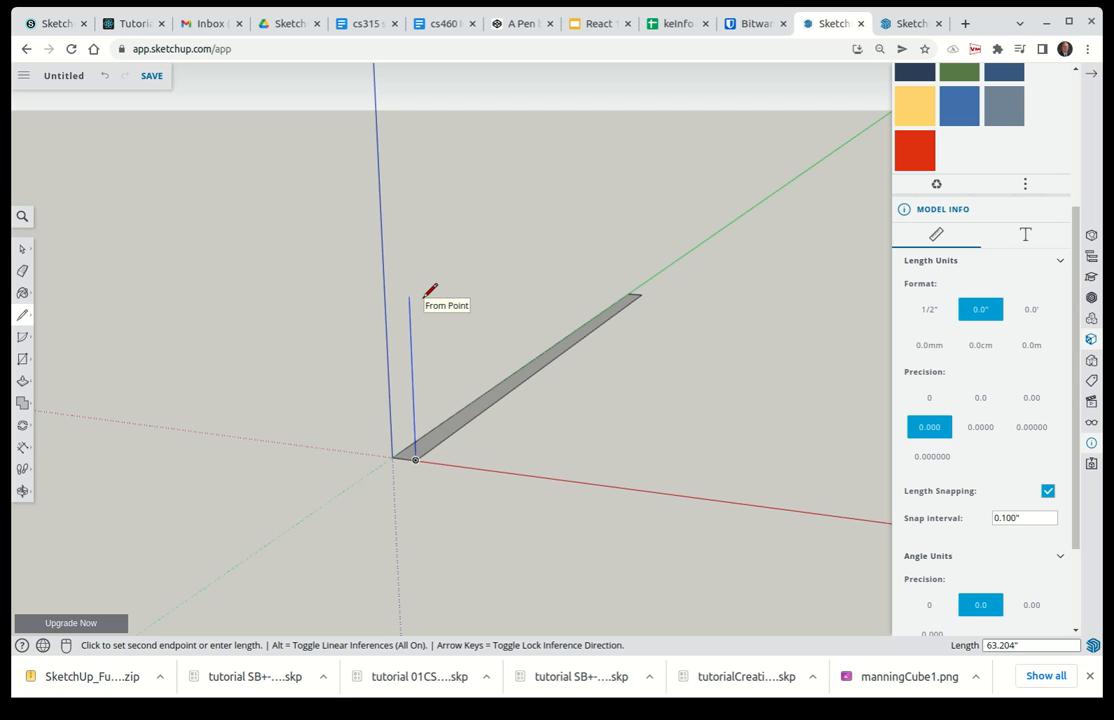
text(150)
key(Return)
scroll(453, 308, down, 3)
scroll(450, 314, down, 1)
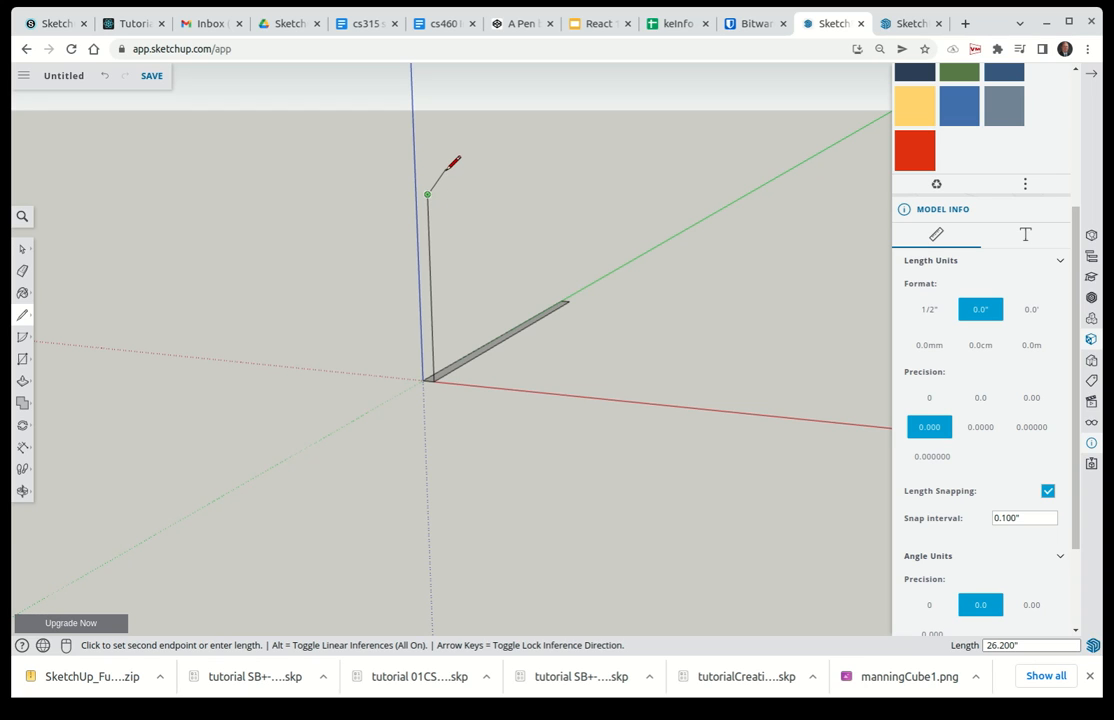
key(Escape)
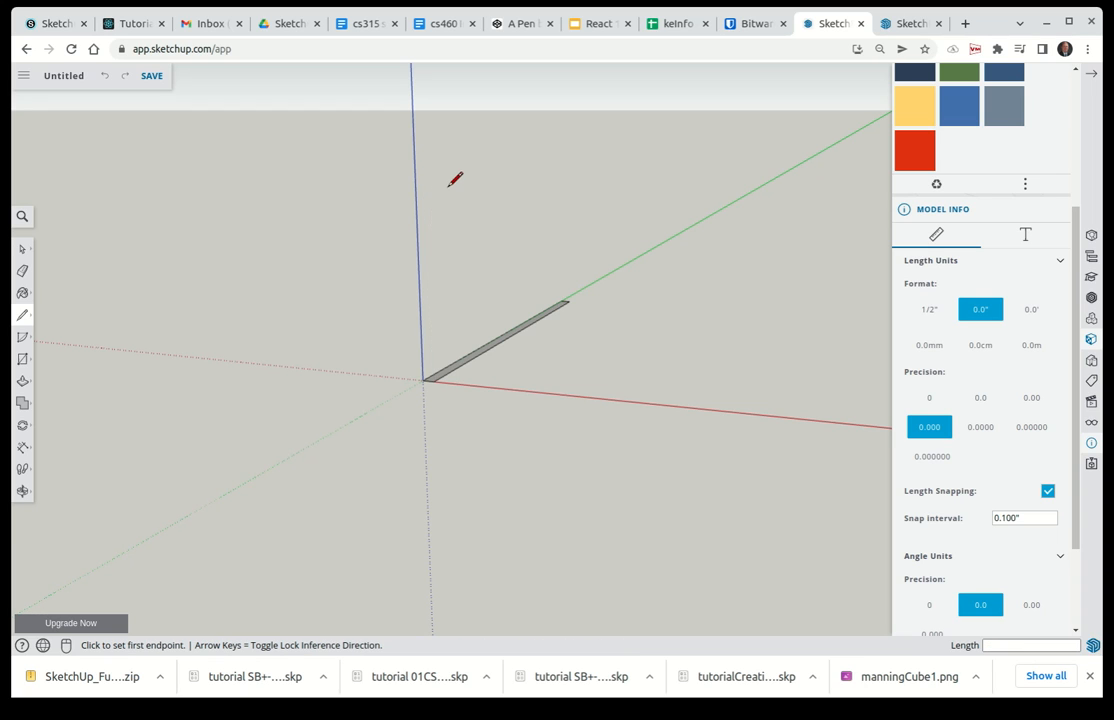
- Draw a 175" vertical line along the blue direction from the rectangle's near corner on the red axis
click(433, 380)
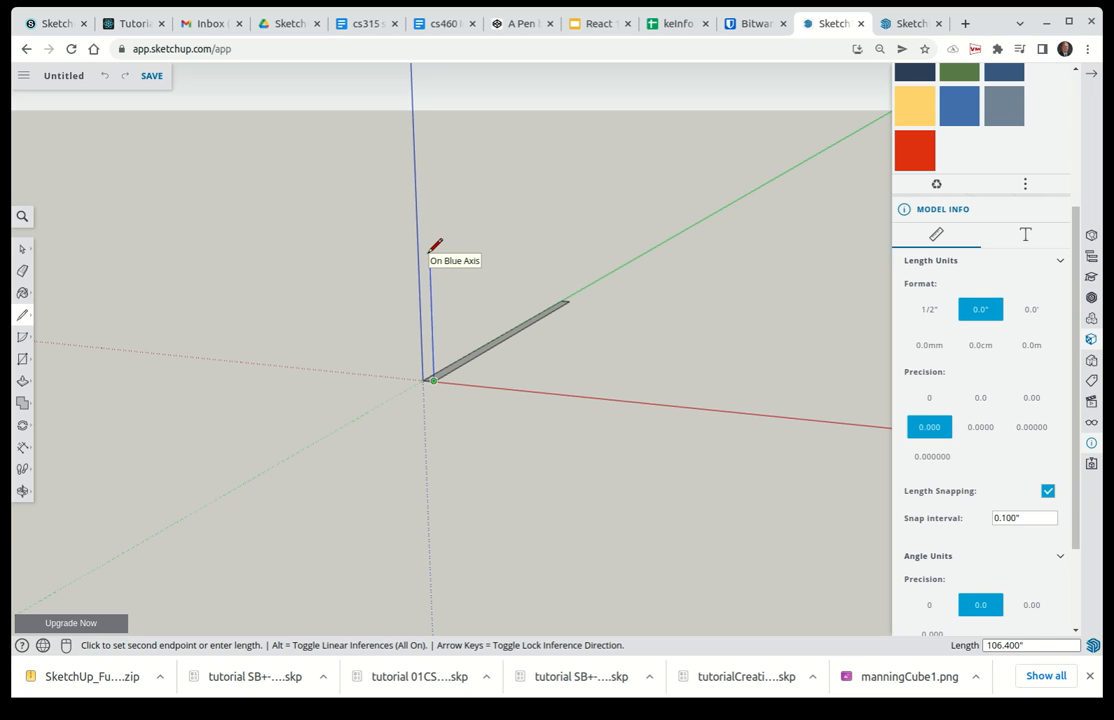
text(175)
text(175)
key(Return)
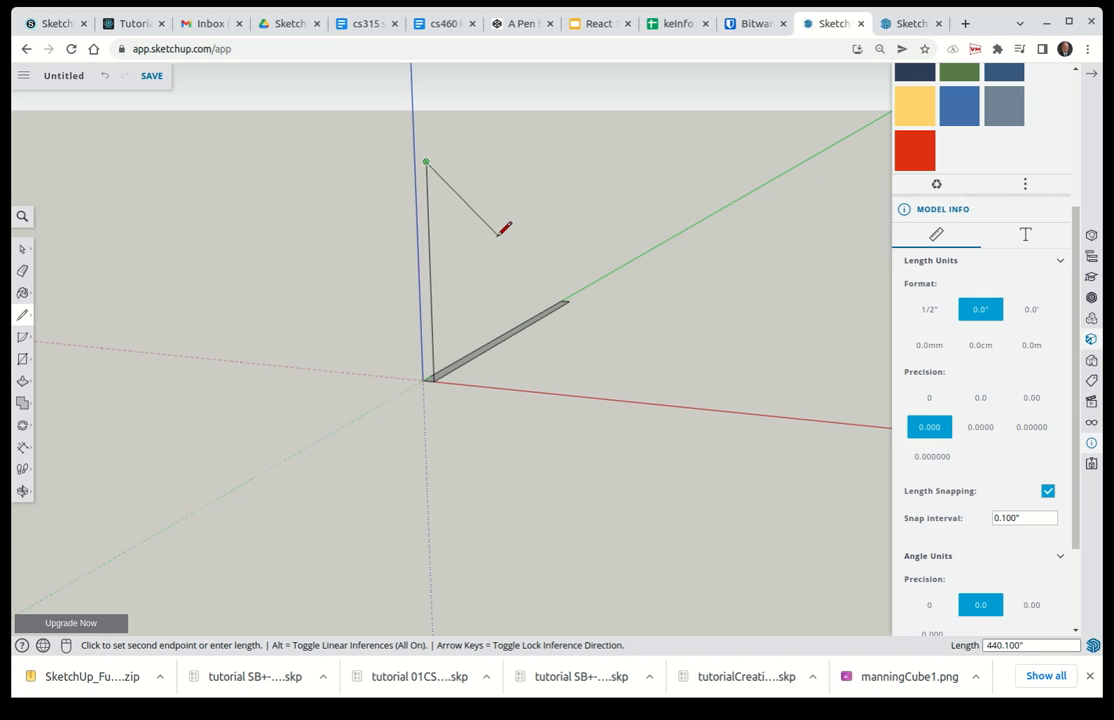
- Draw an upright circle with a 10" radius centred on the top endpoint of the vertical line
key(c)
click(428, 160)
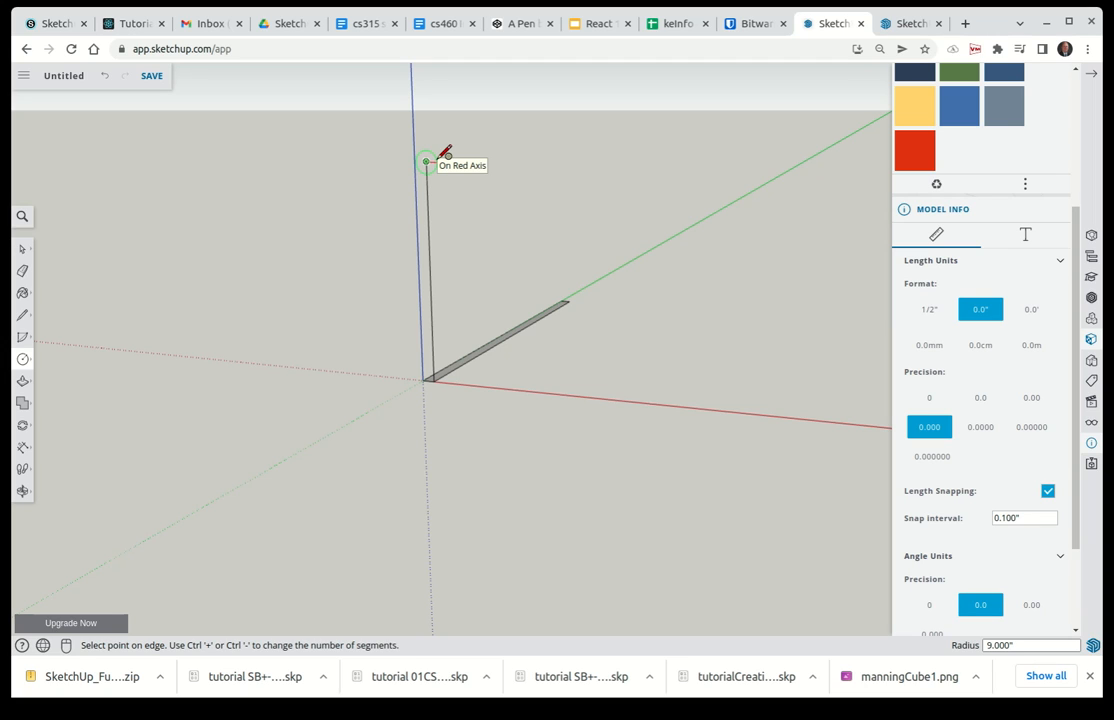
text(10)
key(Return)
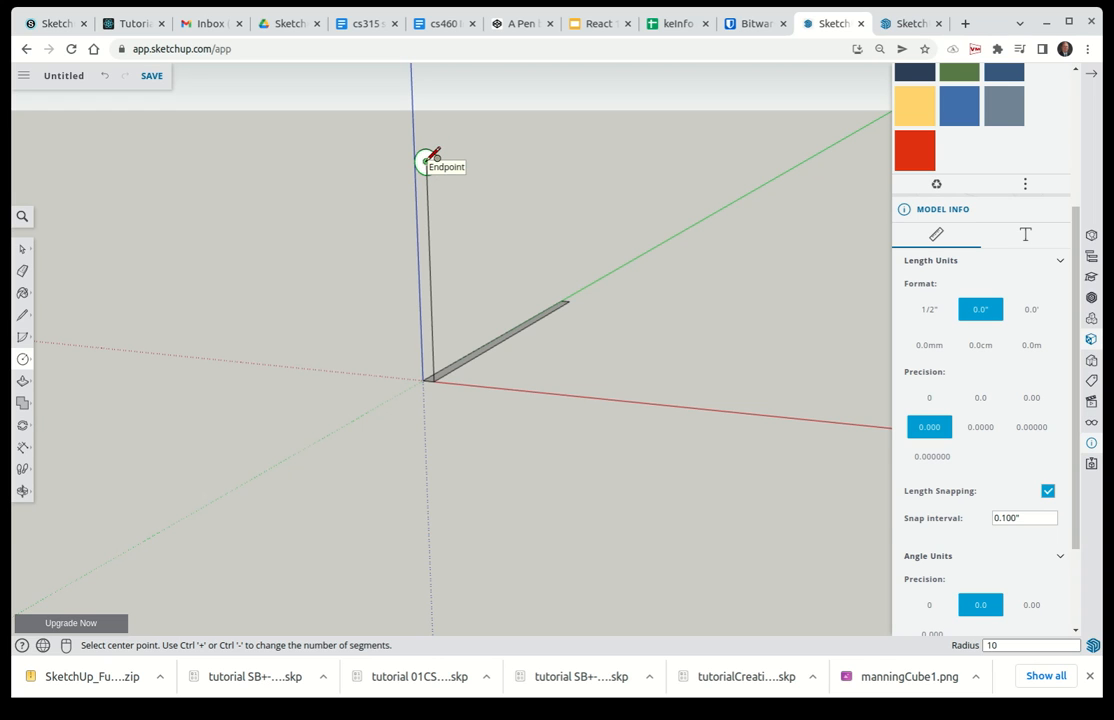
- Draw a 10" line from the circle's centre to the circumference endpoint just beside where the vertical line crosses it
scroll(433, 155, up, 6)
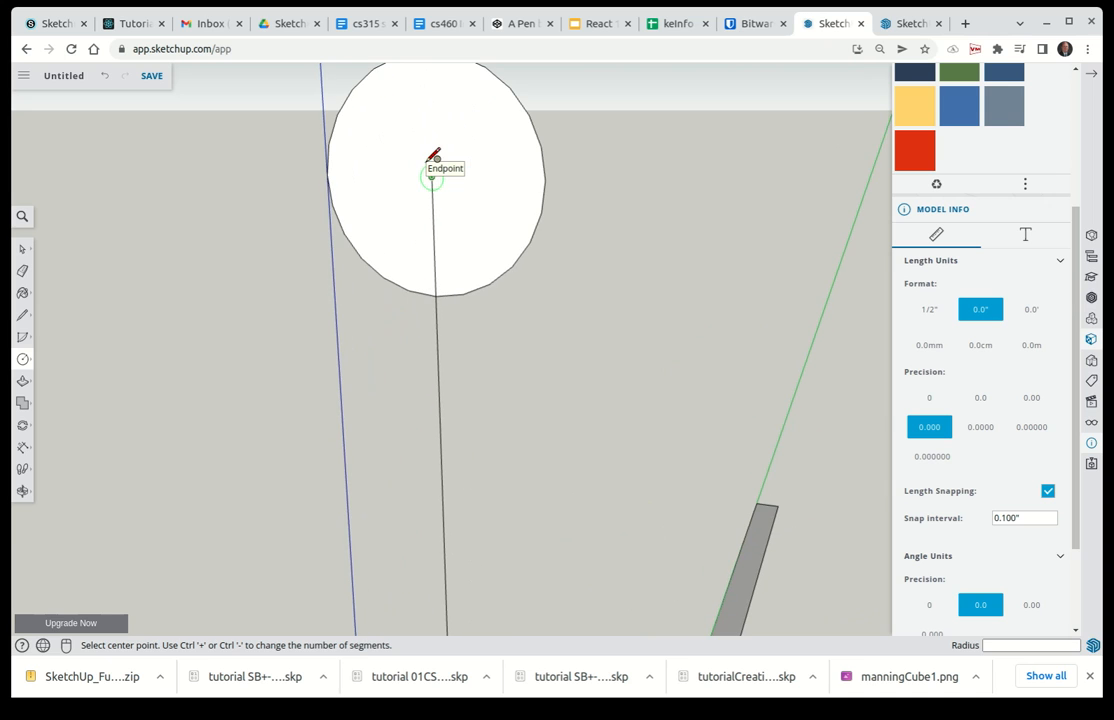
key(o)
drag(437, 191, 490, 261)
key(c)
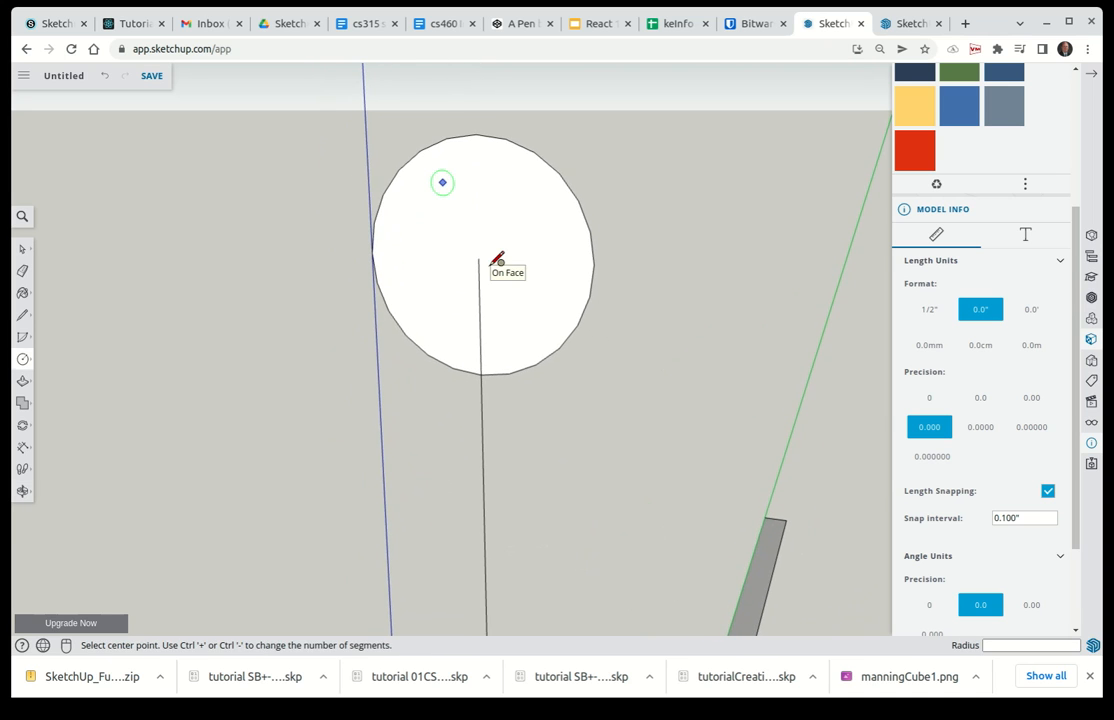
click(479, 260)
key(l)
click(479, 259)
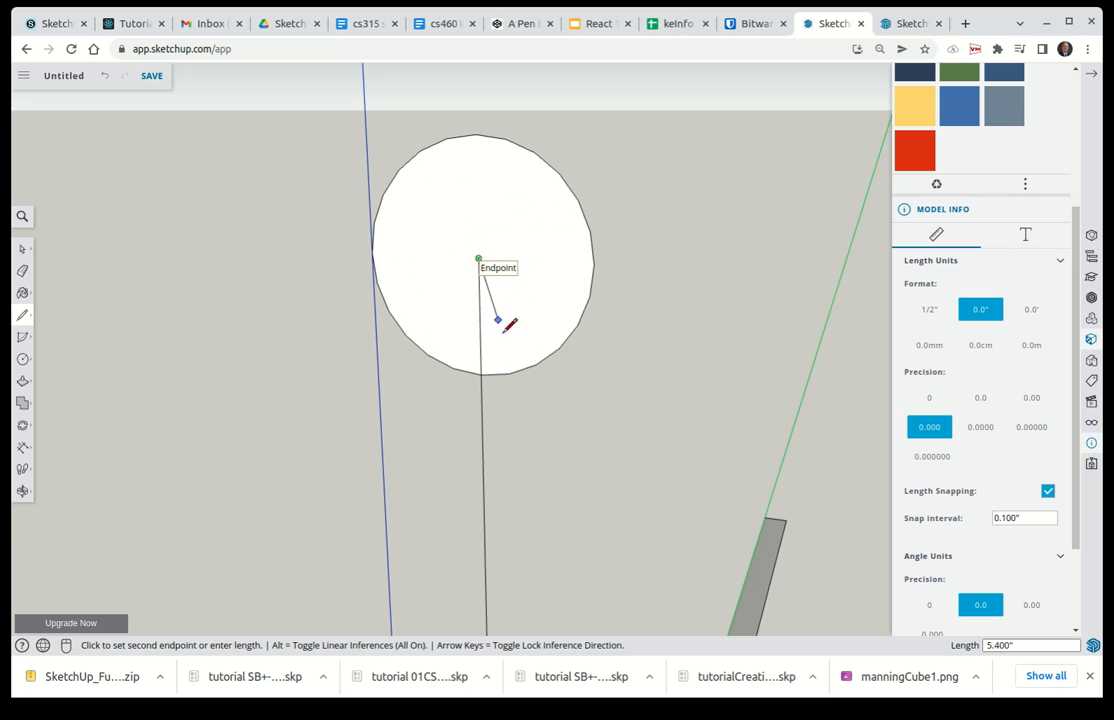
click(510, 373)
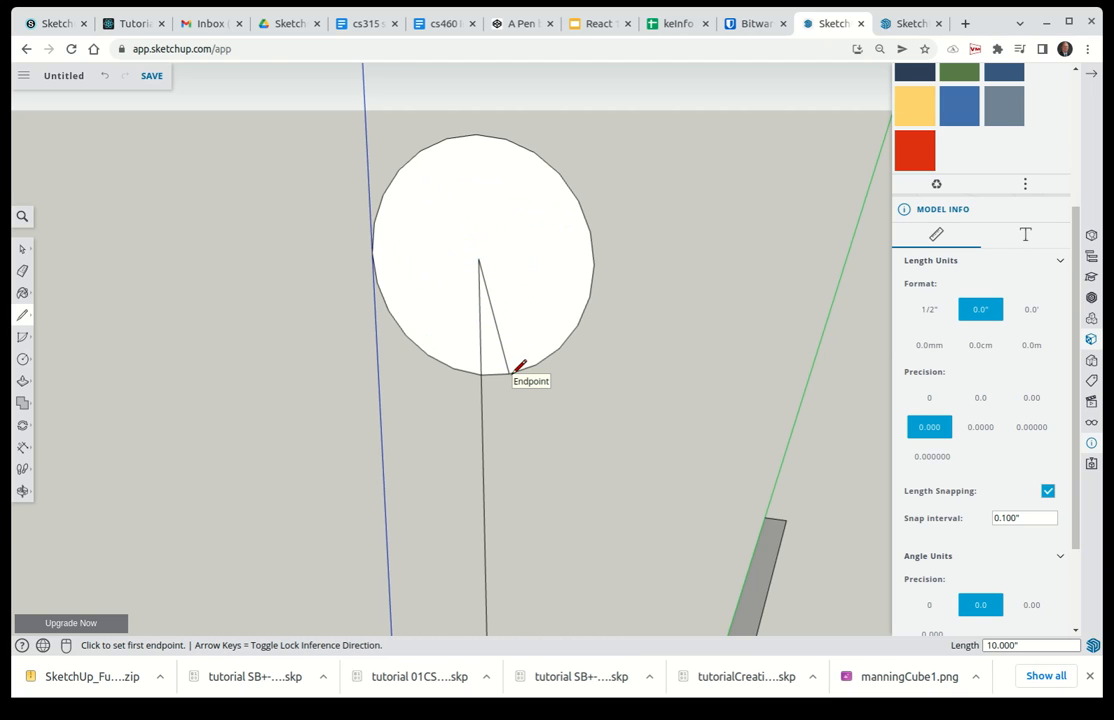
- Erase the short circumference segment between the two lines, along with both line pieces inside the circle
key(e)
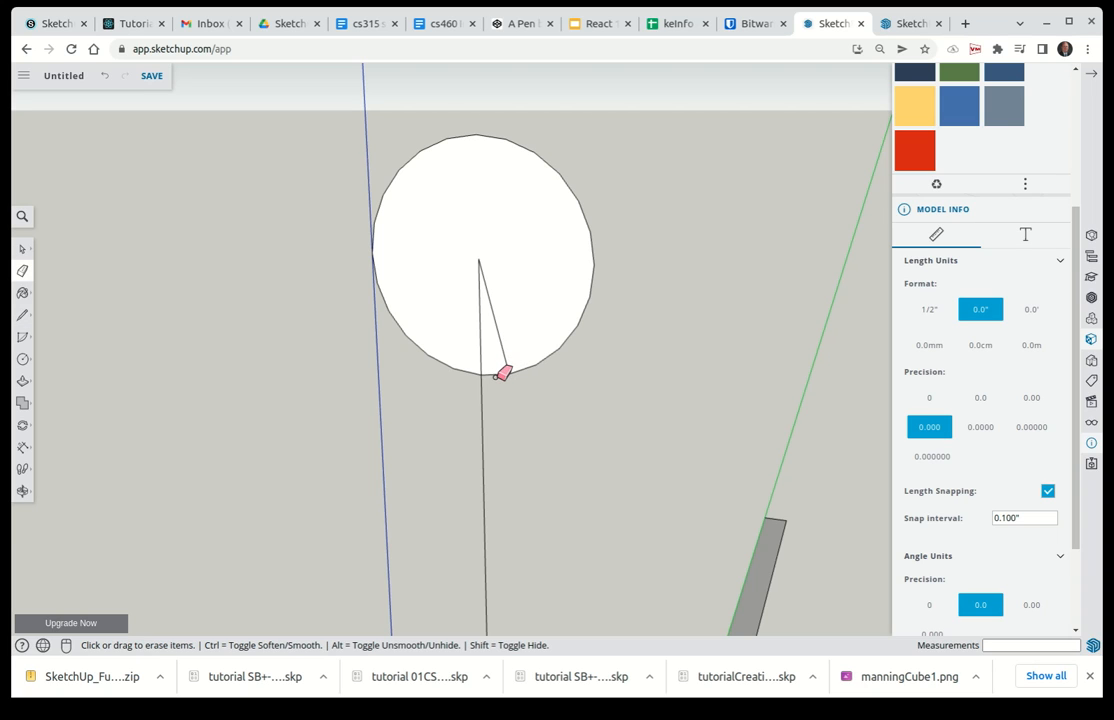
click(496, 375)
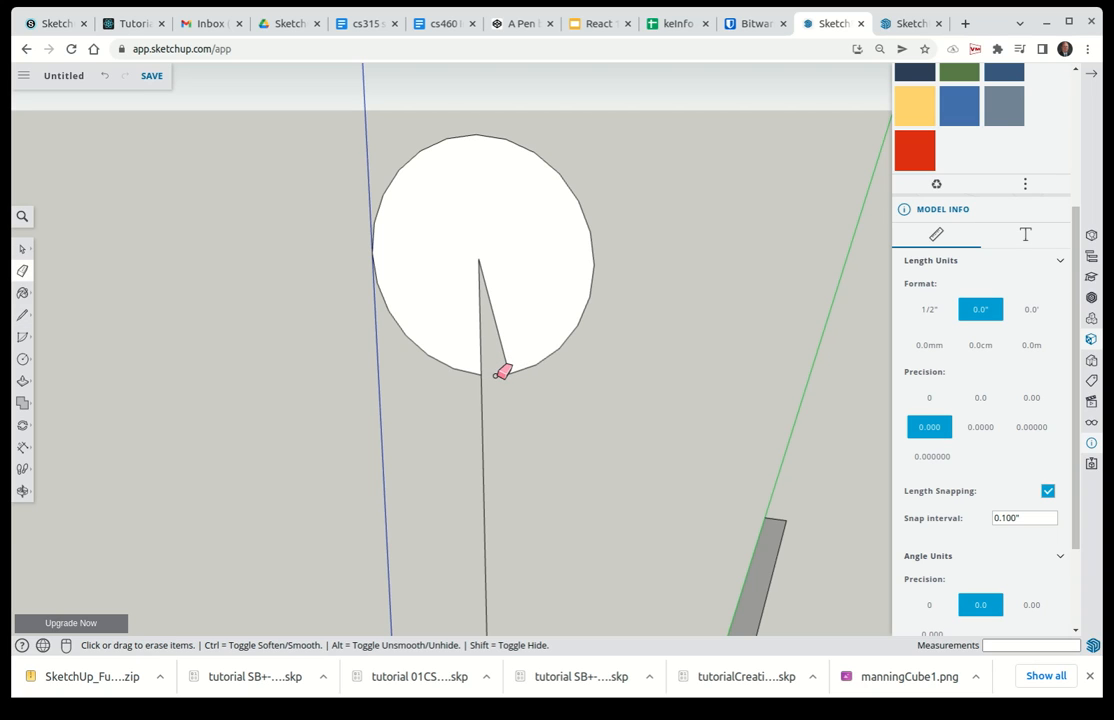
click(491, 307)
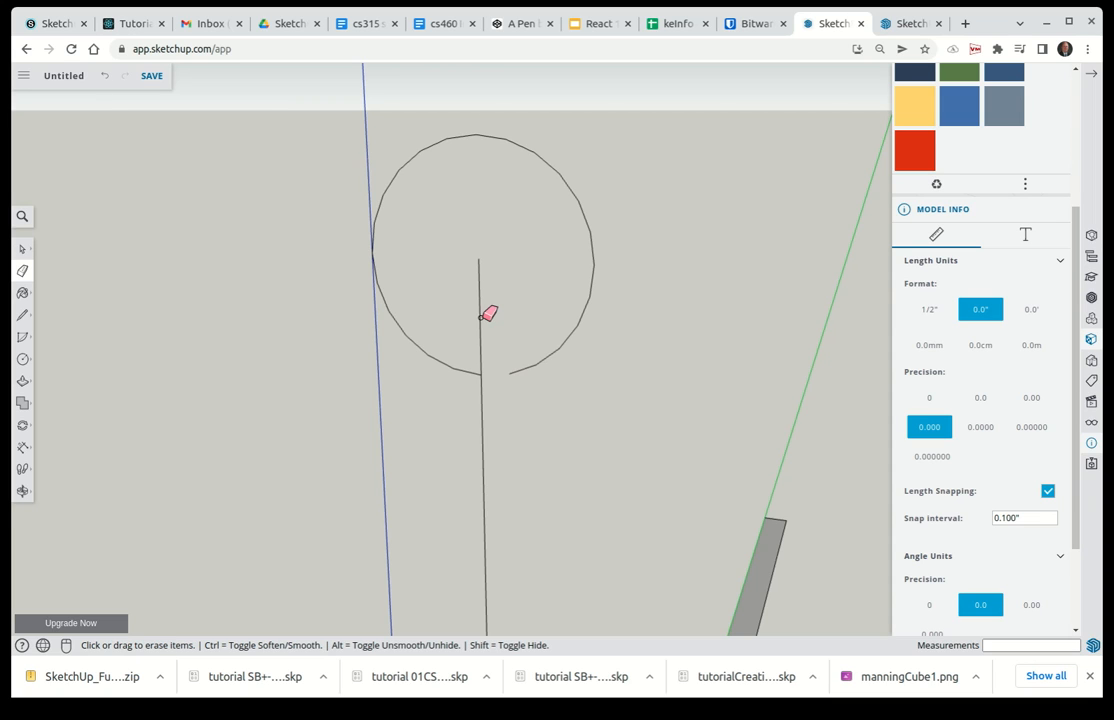
scroll(484, 315, down, 1)
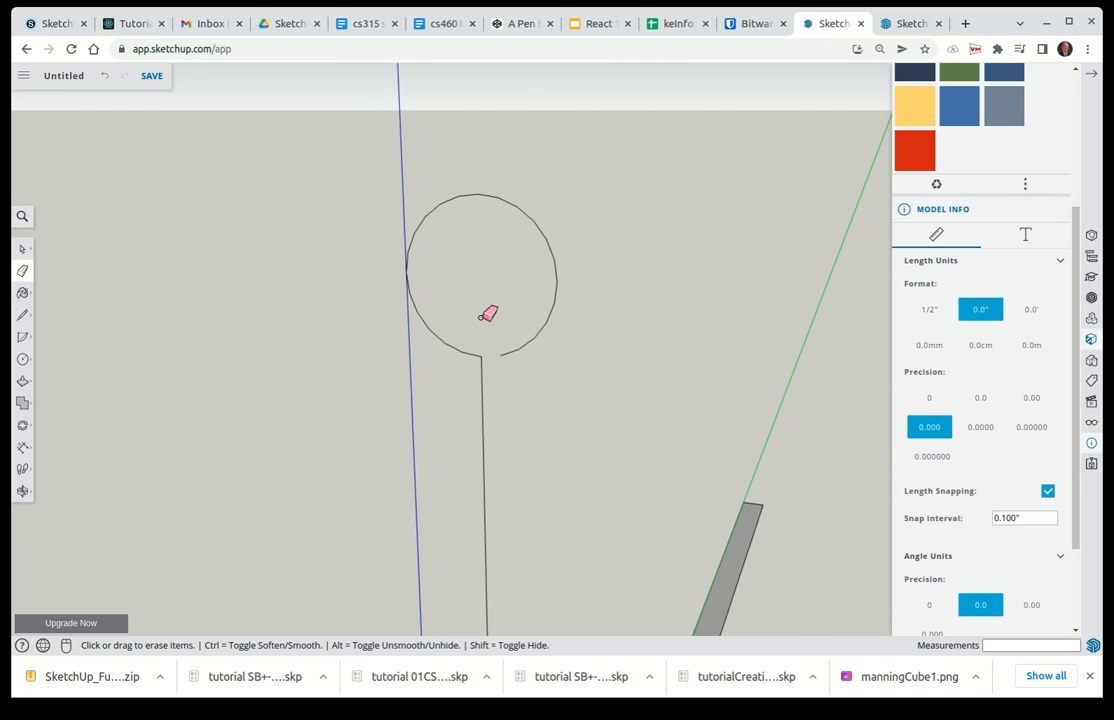
- Examine up close the gap between the top of the vertical line and the circle's open end
scroll(484, 315, up, 5)
scroll(484, 315, down, 2)
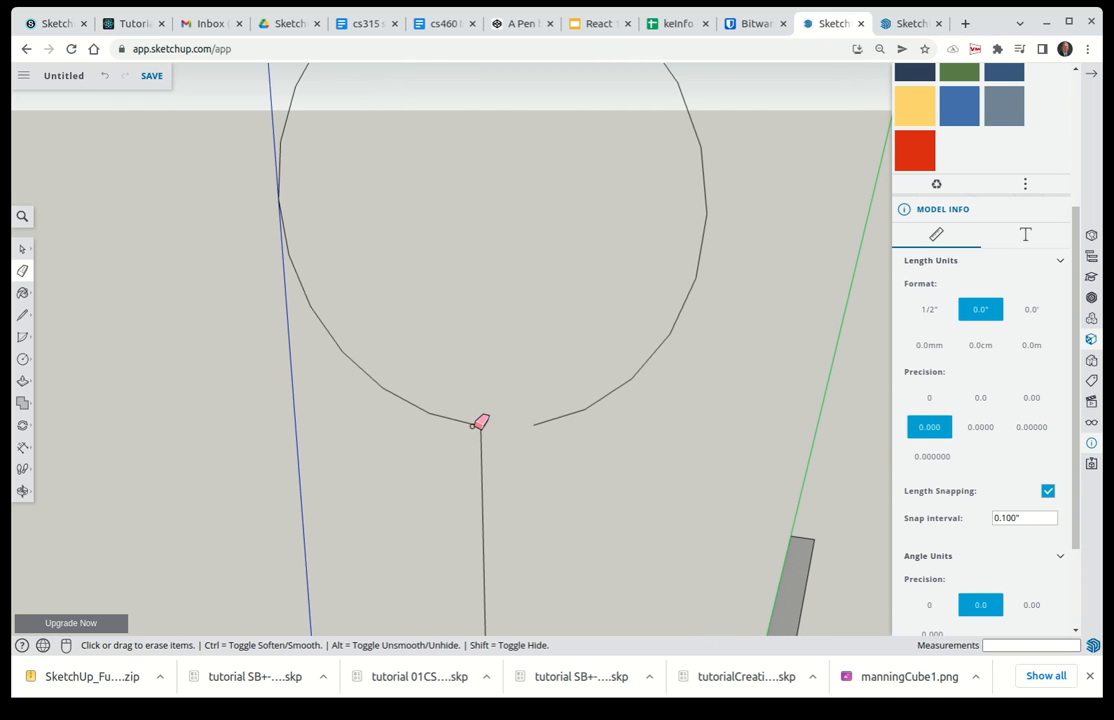
scroll(488, 428, up, 4)
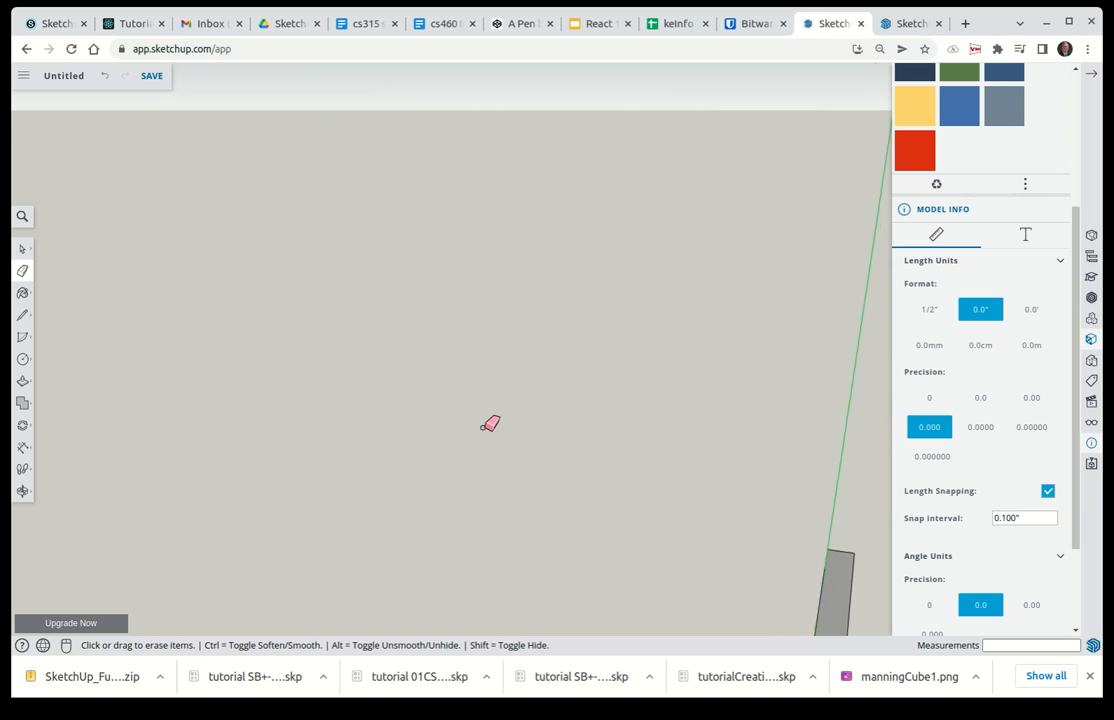
scroll(488, 428, down, 3)
key(o)
key(e)
mouse_move(491, 423)
middle_down()
mouse_move(483, 418)
mouse_move(512, 348)
mouse_move(532, 361)
middle_up()
scroll(535, 360, up, 2)
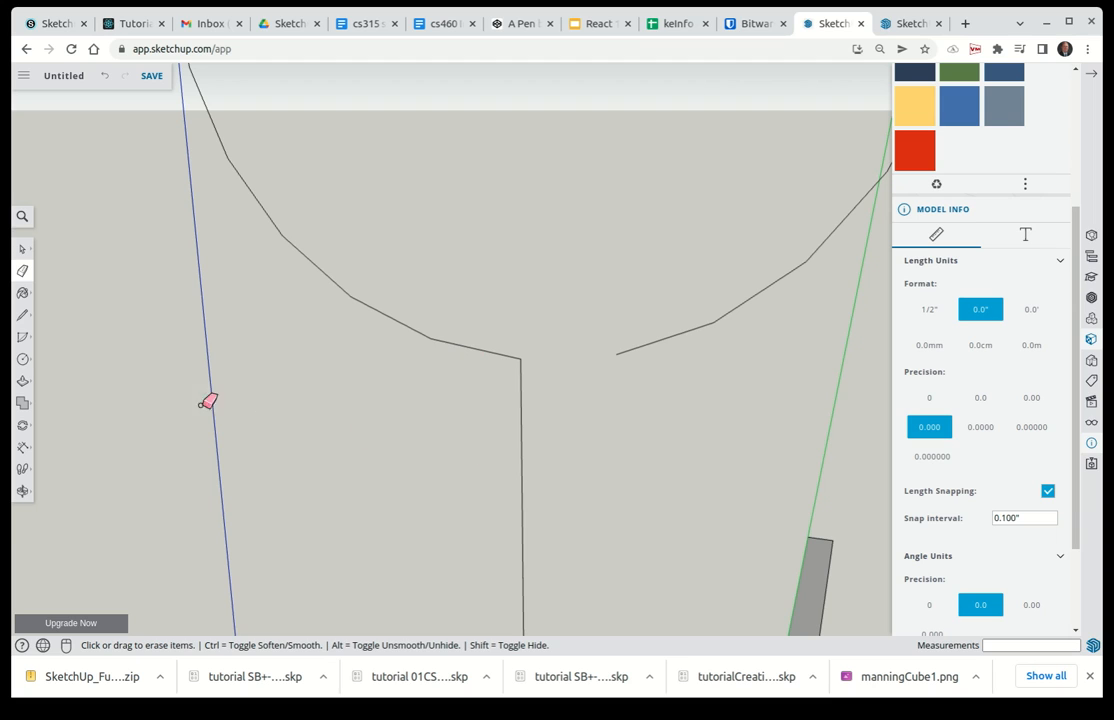
click(23, 359)
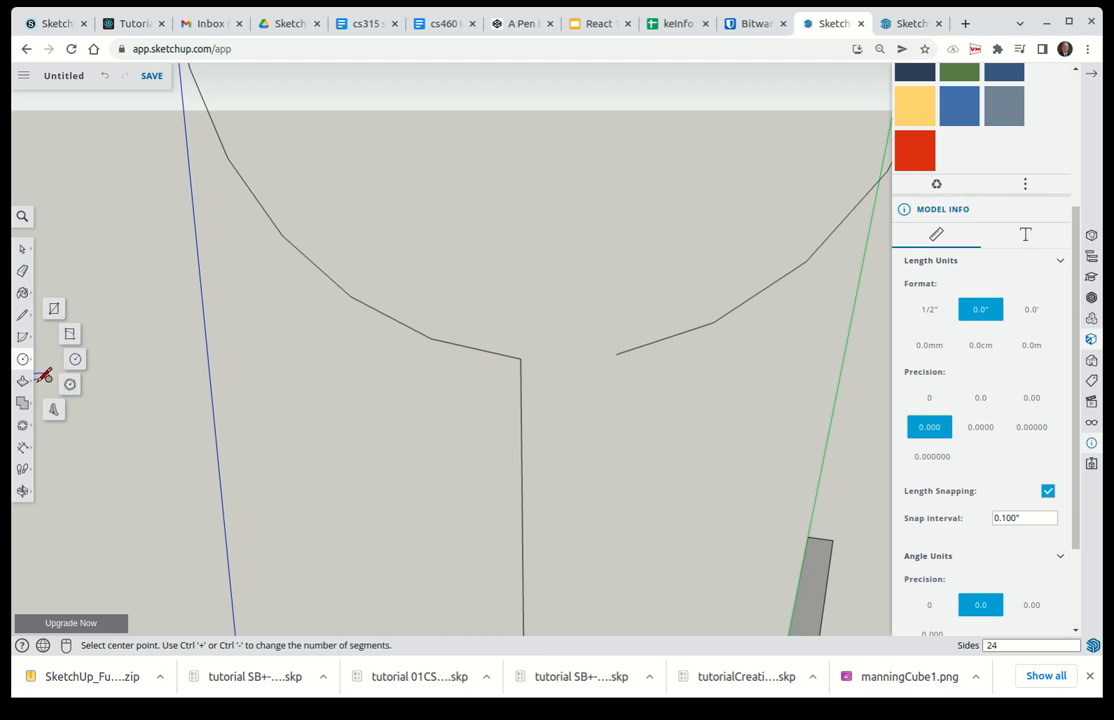
click(23, 337)
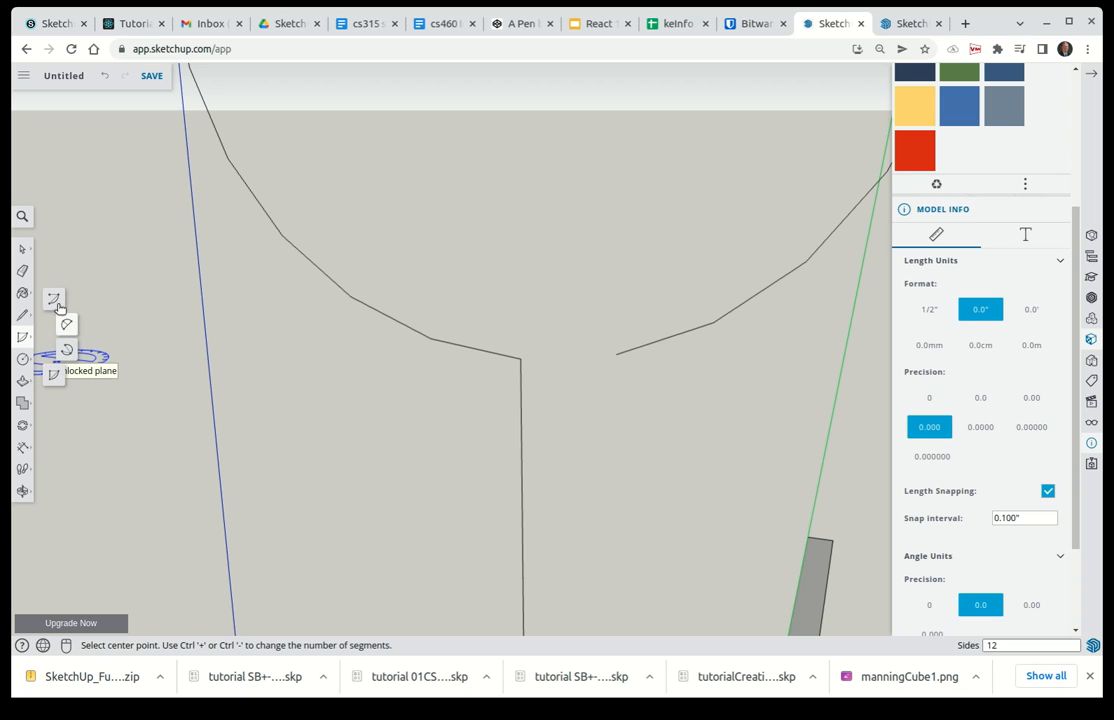
click(55, 300)
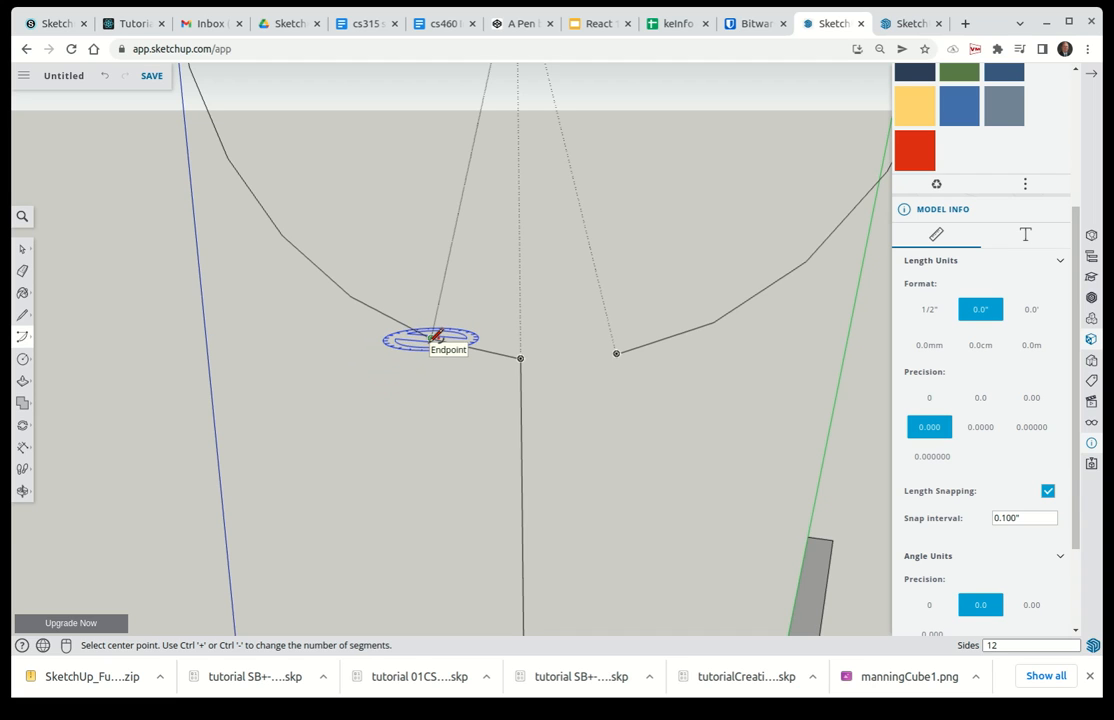
click(350, 296)
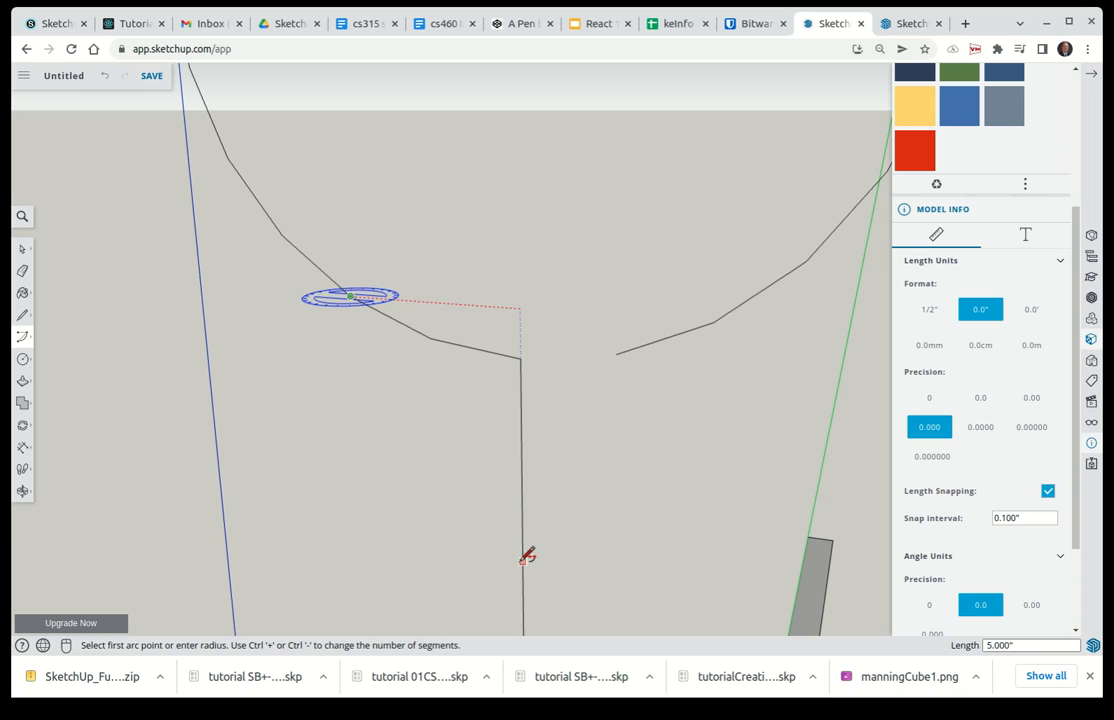
click(523, 500)
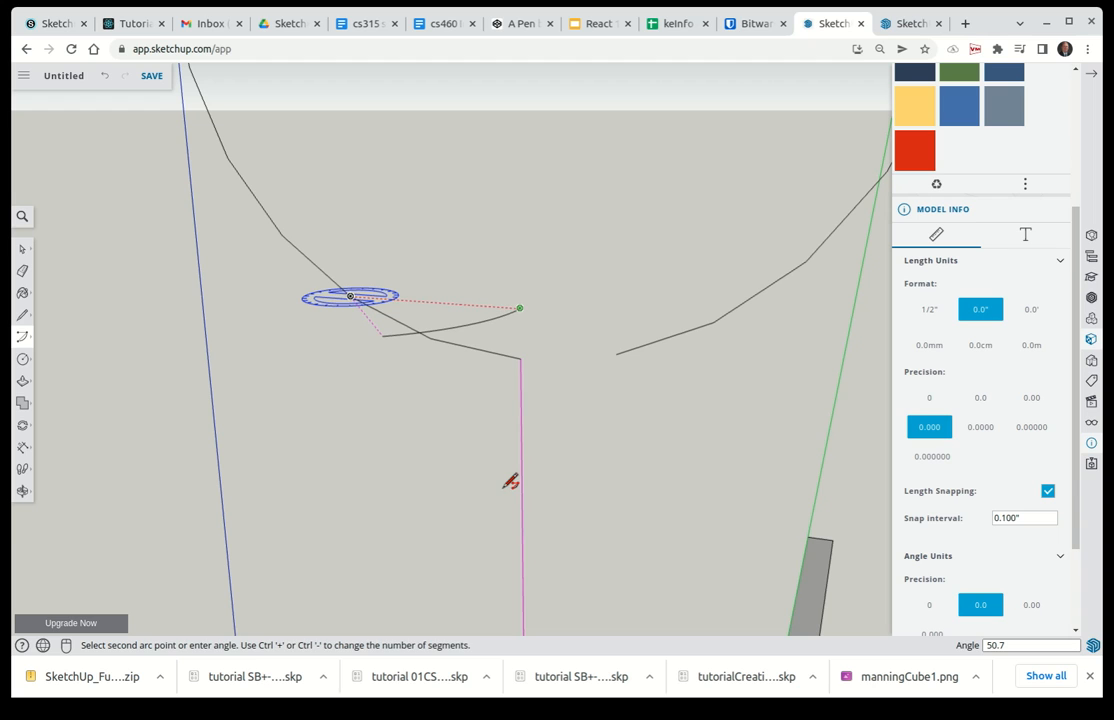
key(Escape)
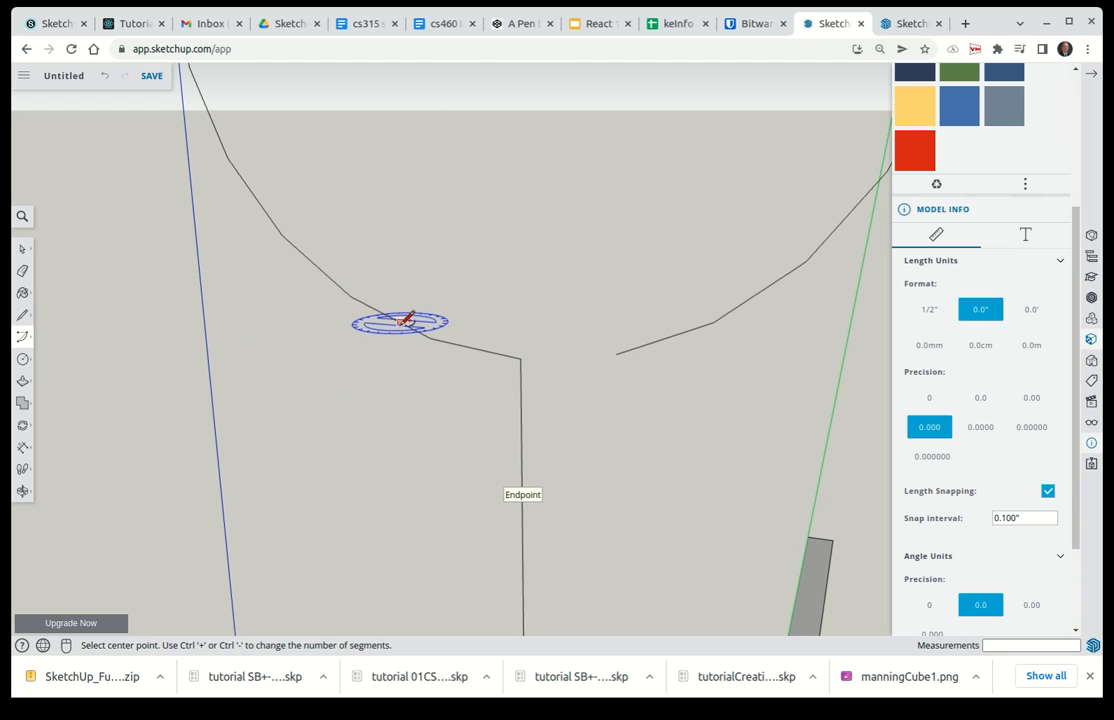
- Draw a two-point arc with a 10" chord from a nearby circle vertex to the vertical line, tangent at both ends
mouse_move(22, 338)
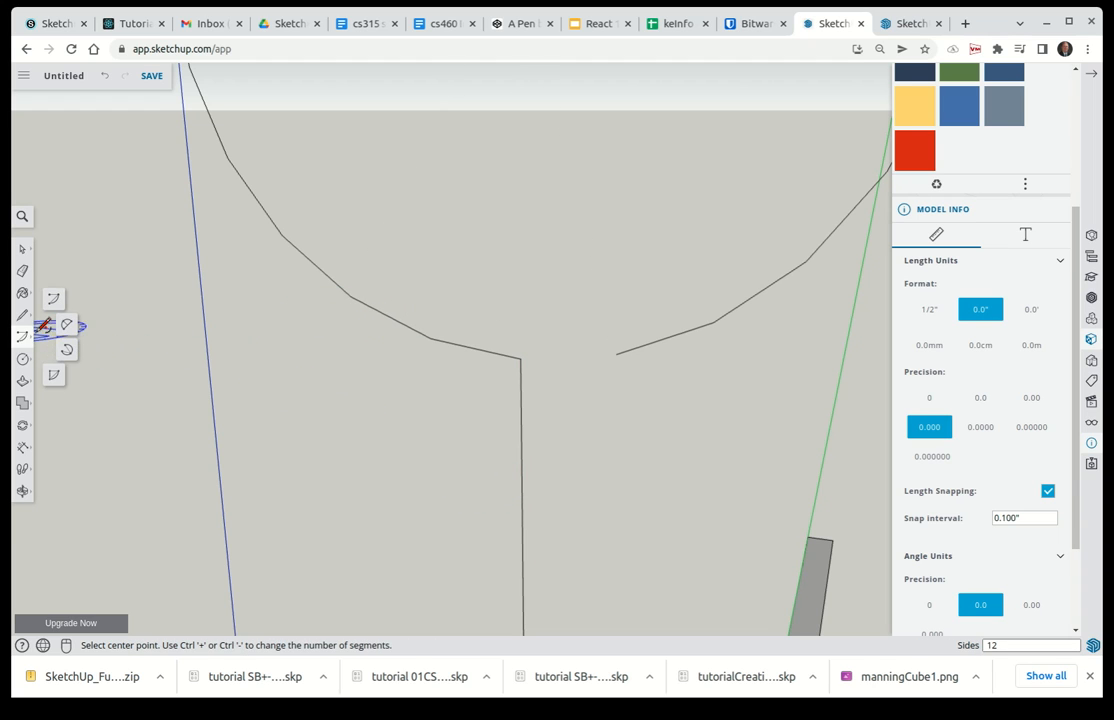
click(67, 324)
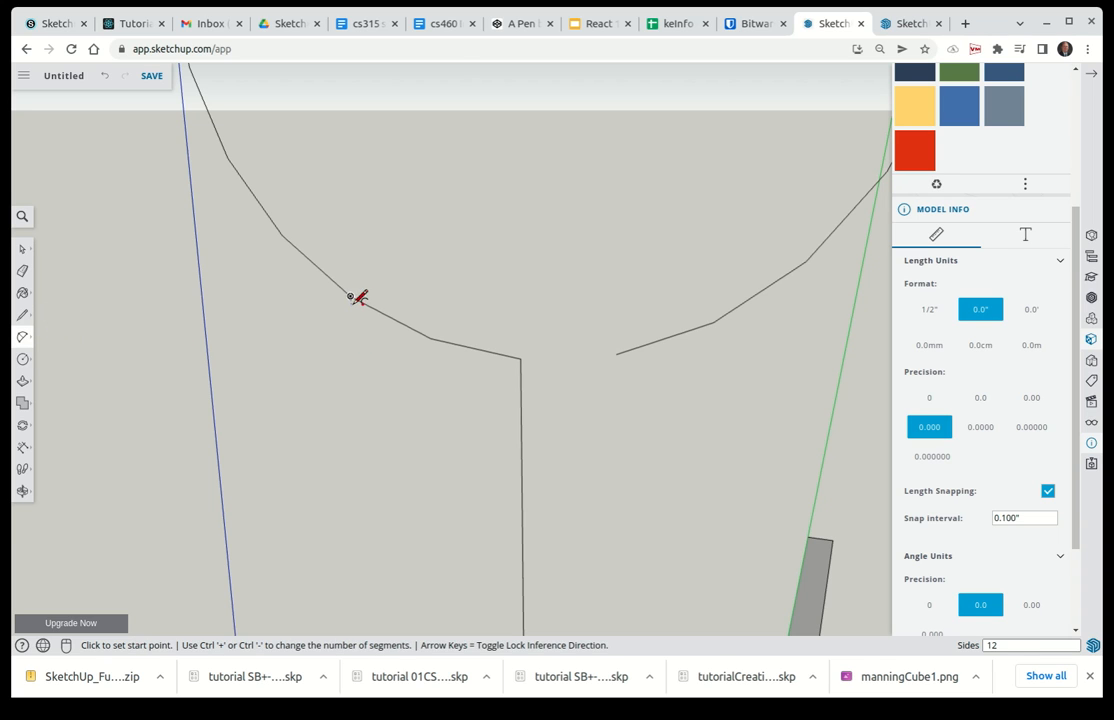
click(350, 296)
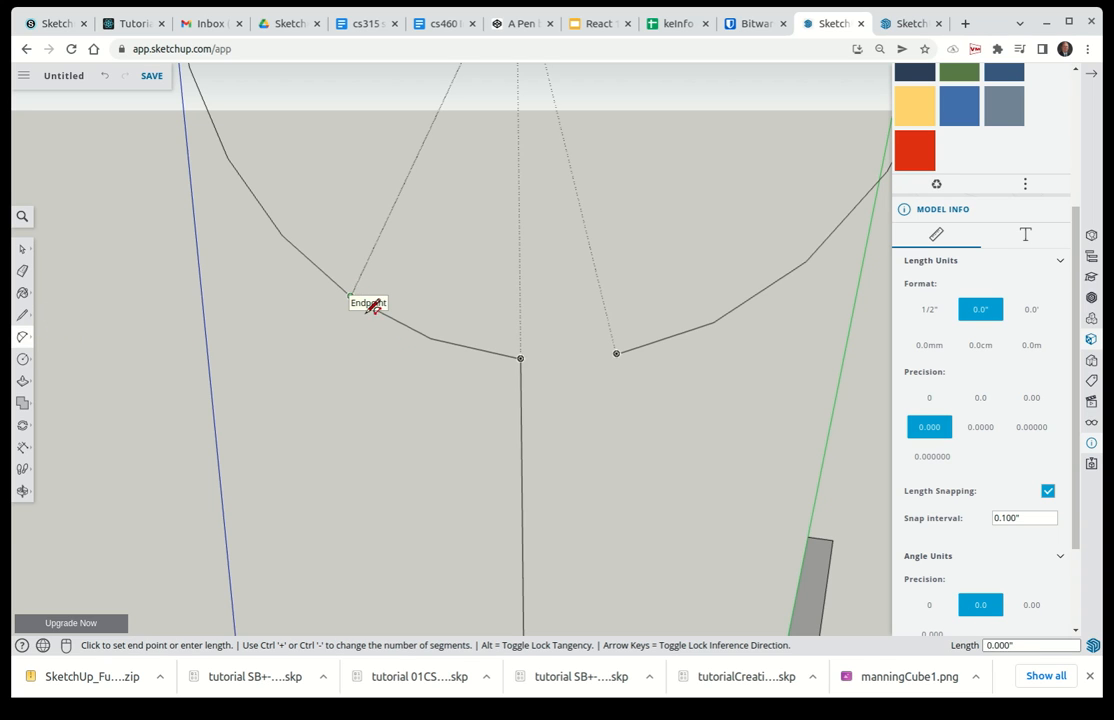
click(524, 611)
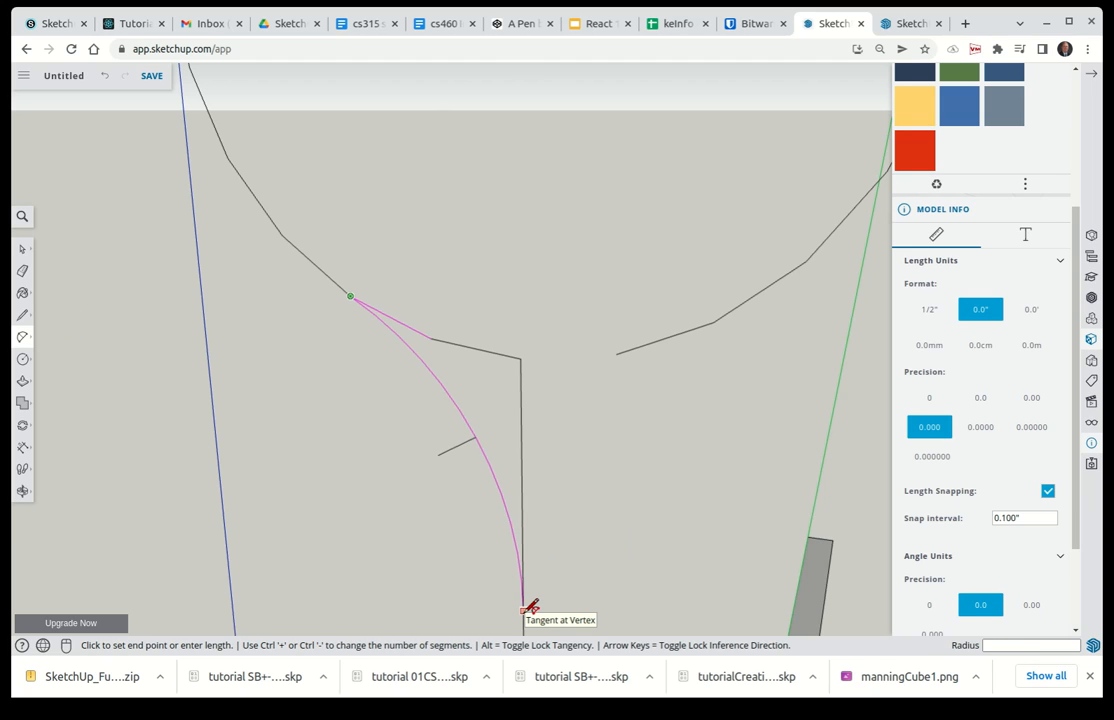
click(524, 610)
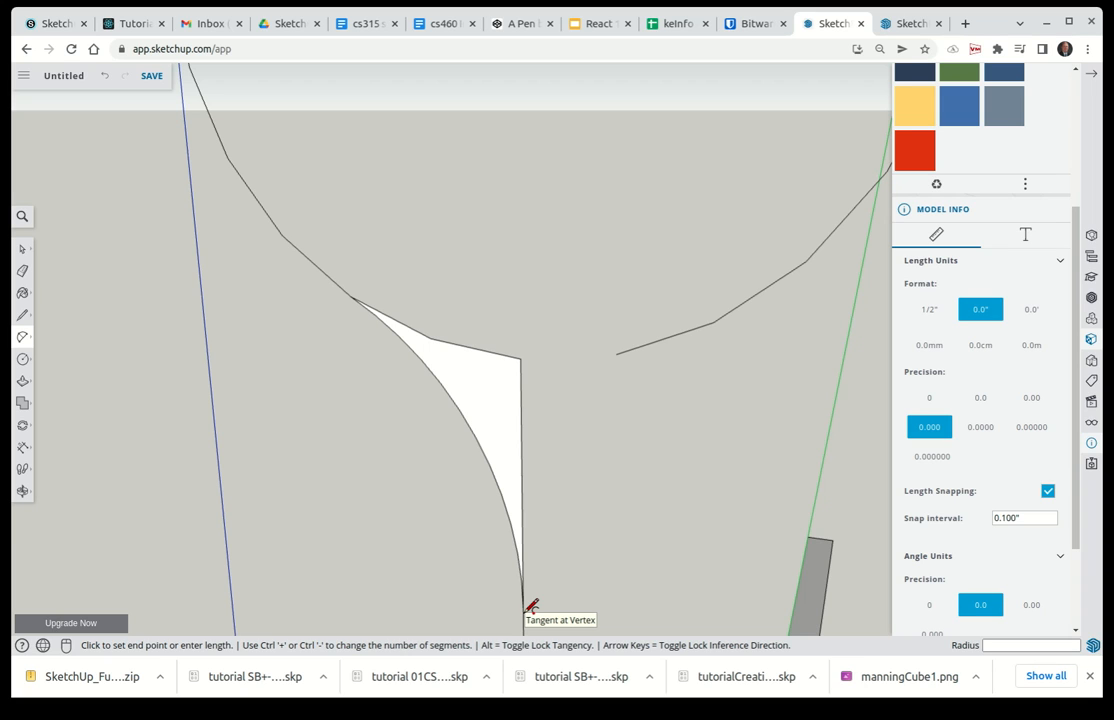
click(525, 607)
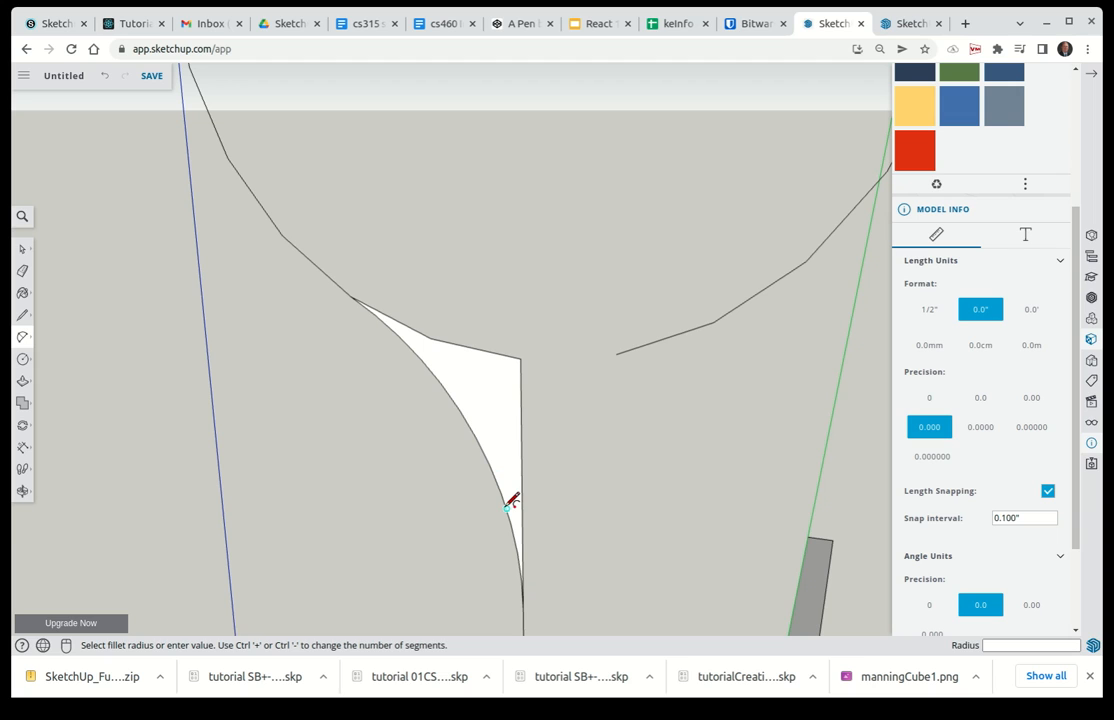
- Erase the leftover circle segments and the piece of vertical line above the new arc
key(e)
click(412, 329)
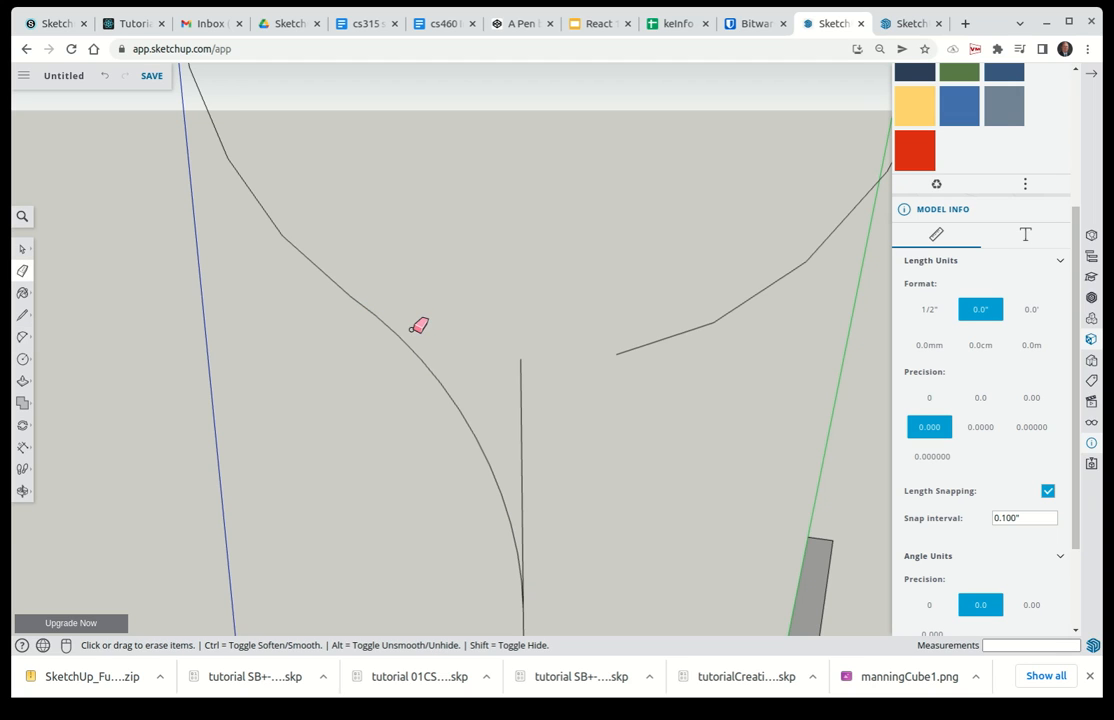
click(521, 392)
- Delete the long base rectangle's face and edges from the ground while keeping the vertical line and curled profile
scroll(532, 425, down, 3)
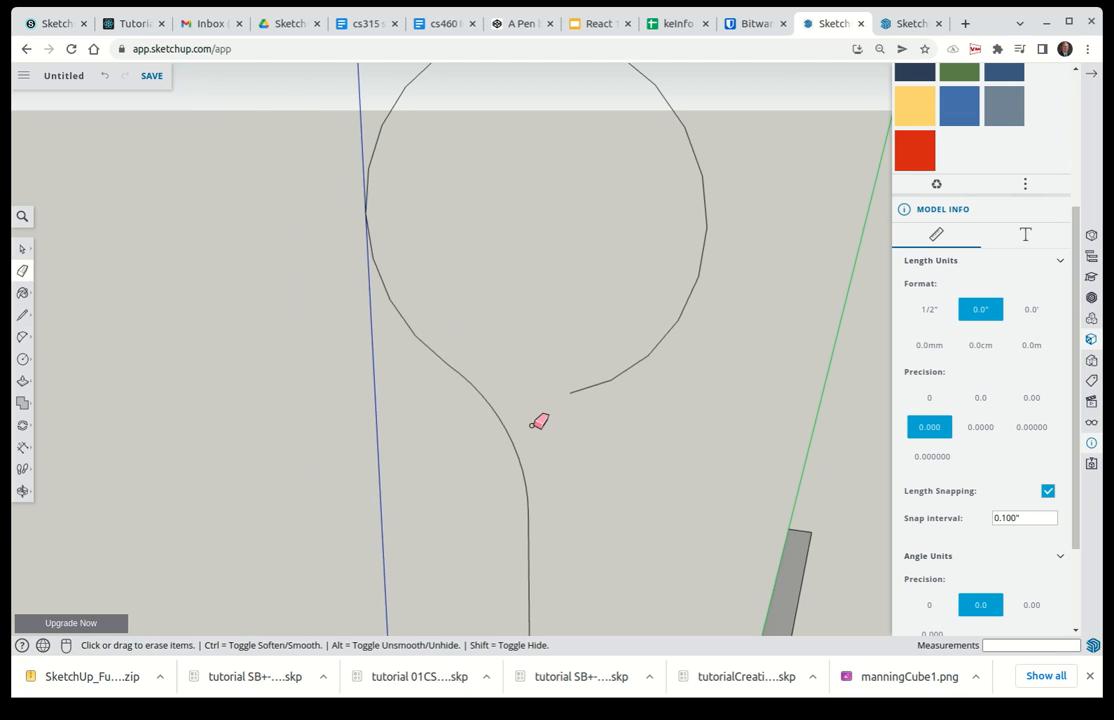
scroll(532, 425, up, 1)
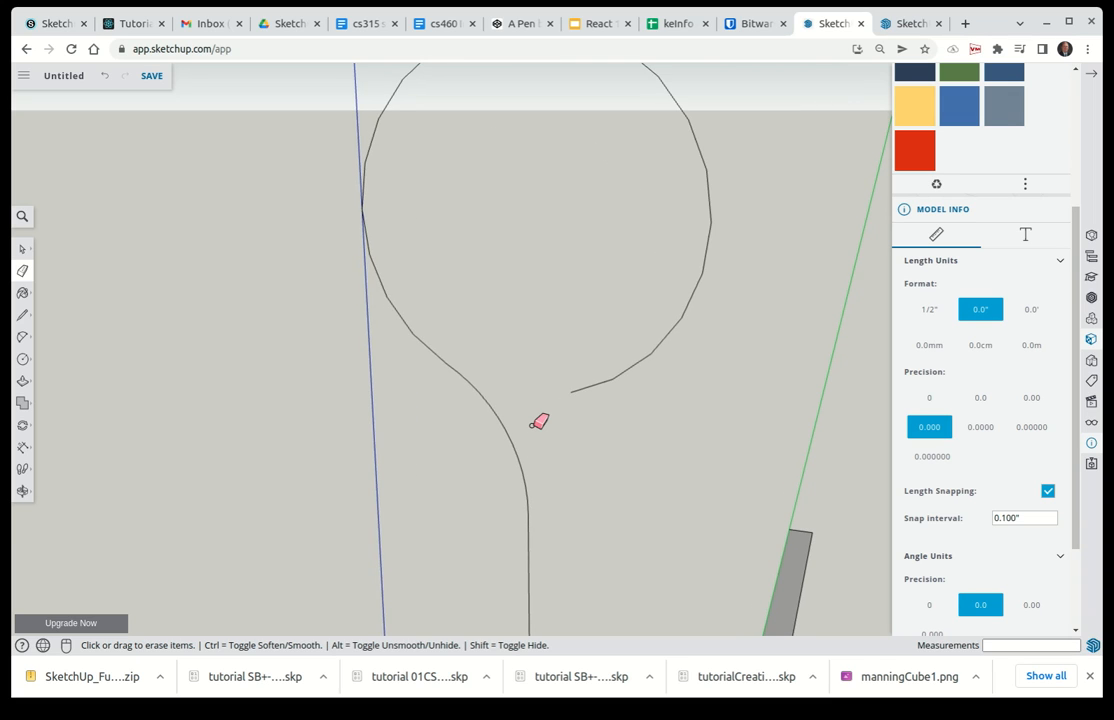
scroll(532, 425, down, 1)
scroll(532, 425, down, 3)
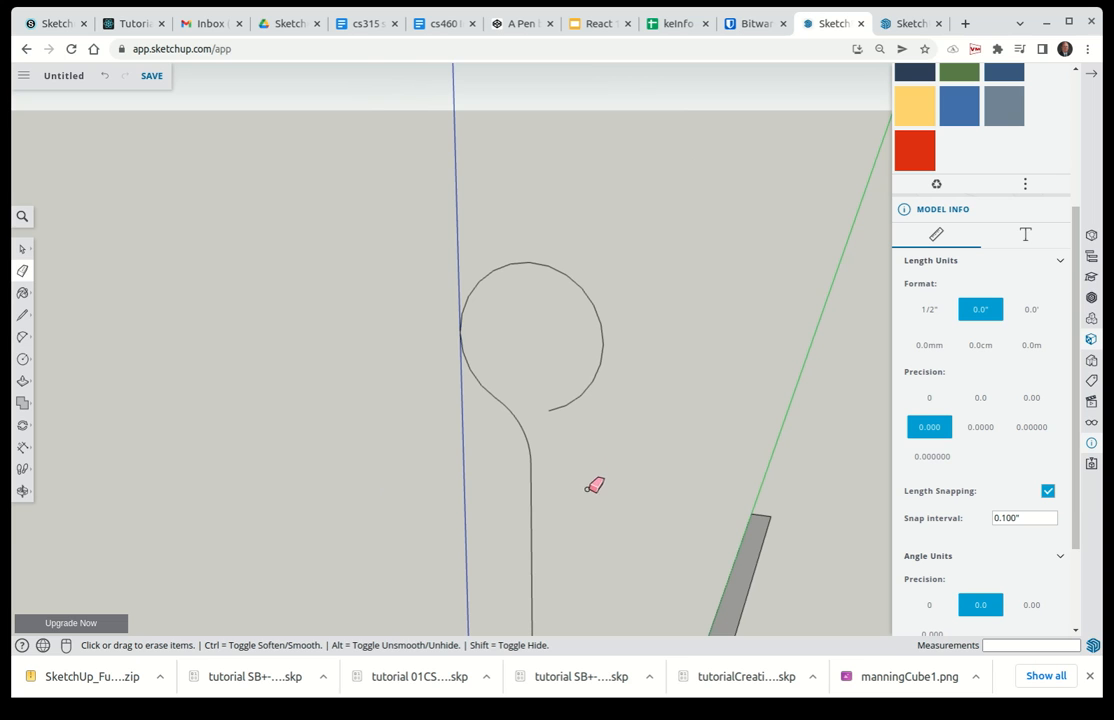
middle_drag(592, 526, 530, 289)
scroll(527, 292, down, 4)
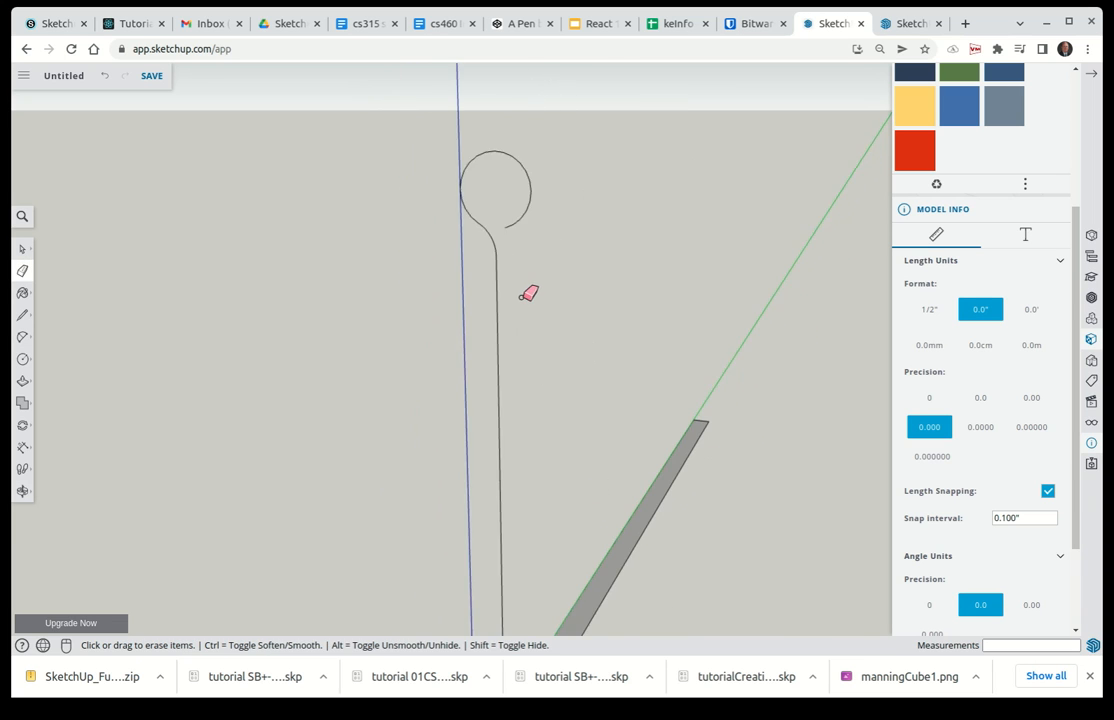
mouse_move(555, 420)
middle_down()
mouse_move(518, 351)
mouse_move(490, 366)
middle_up()
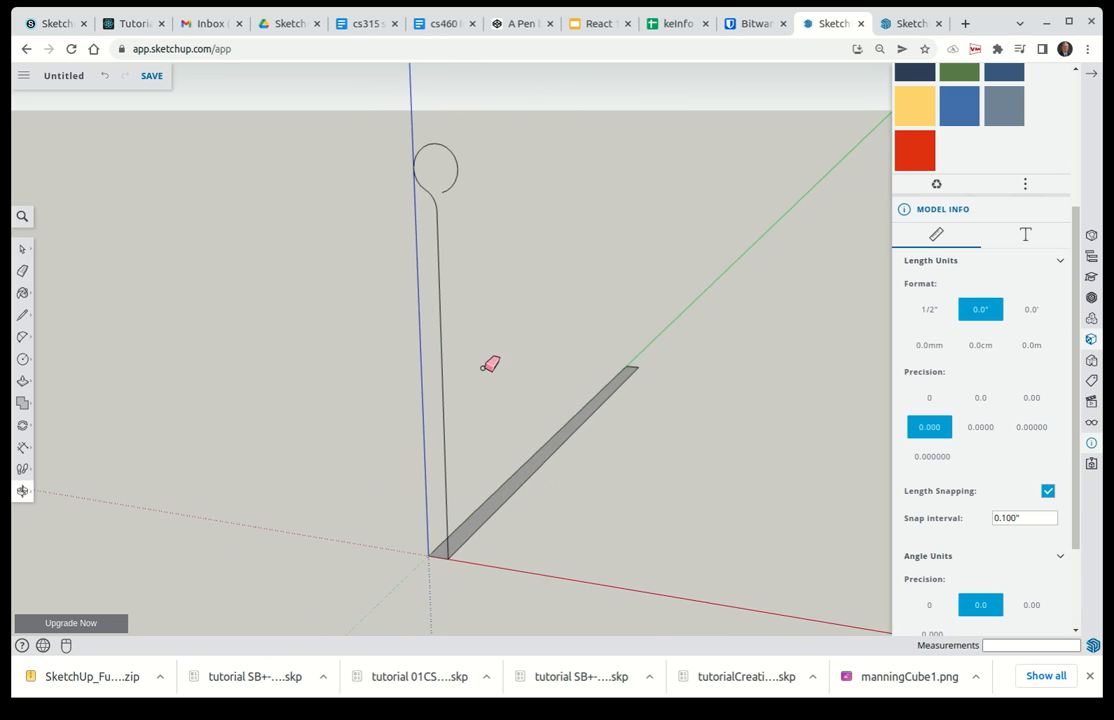
key(e)
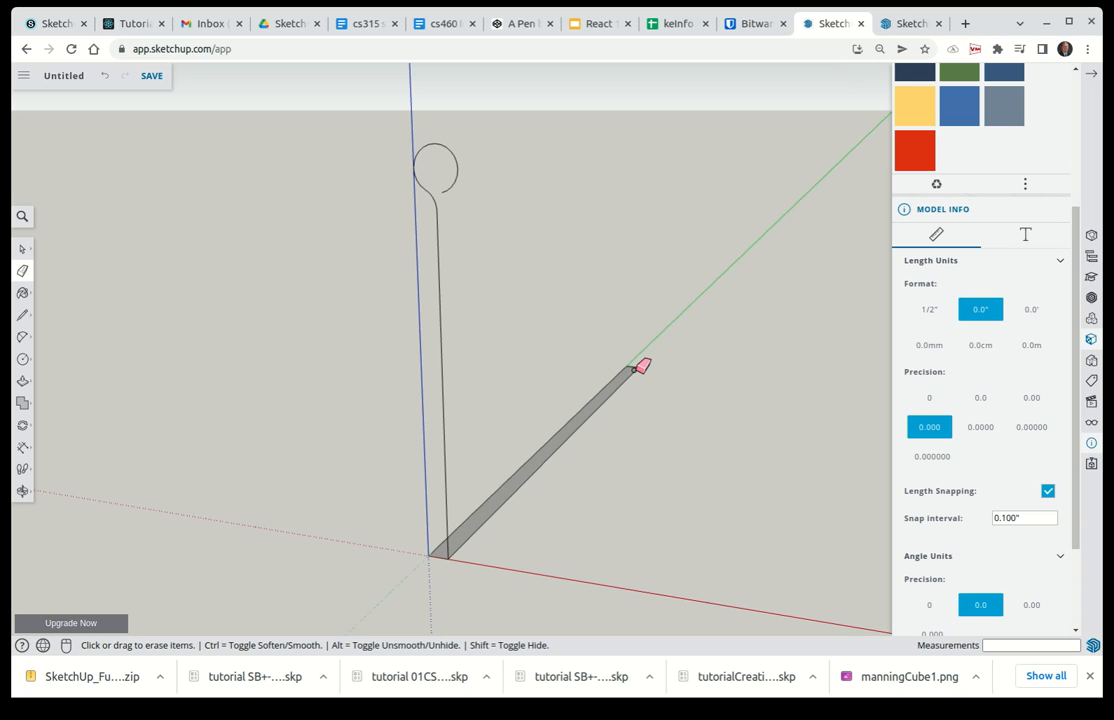
scroll(556, 465, up, 3)
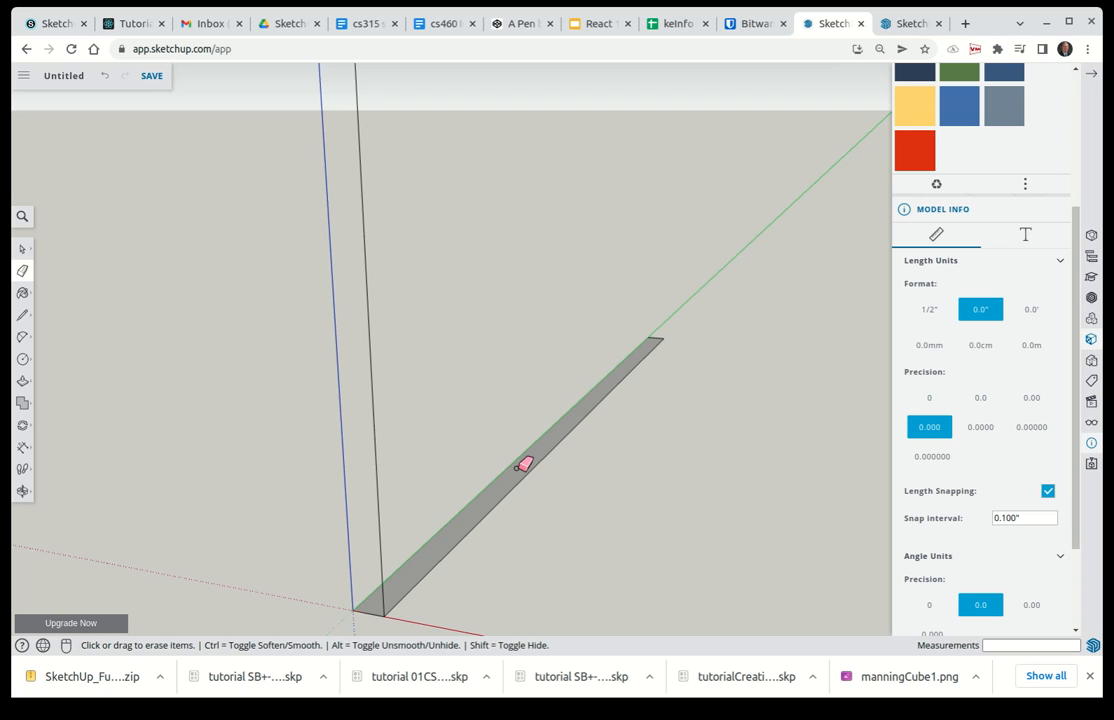
click(22, 248)
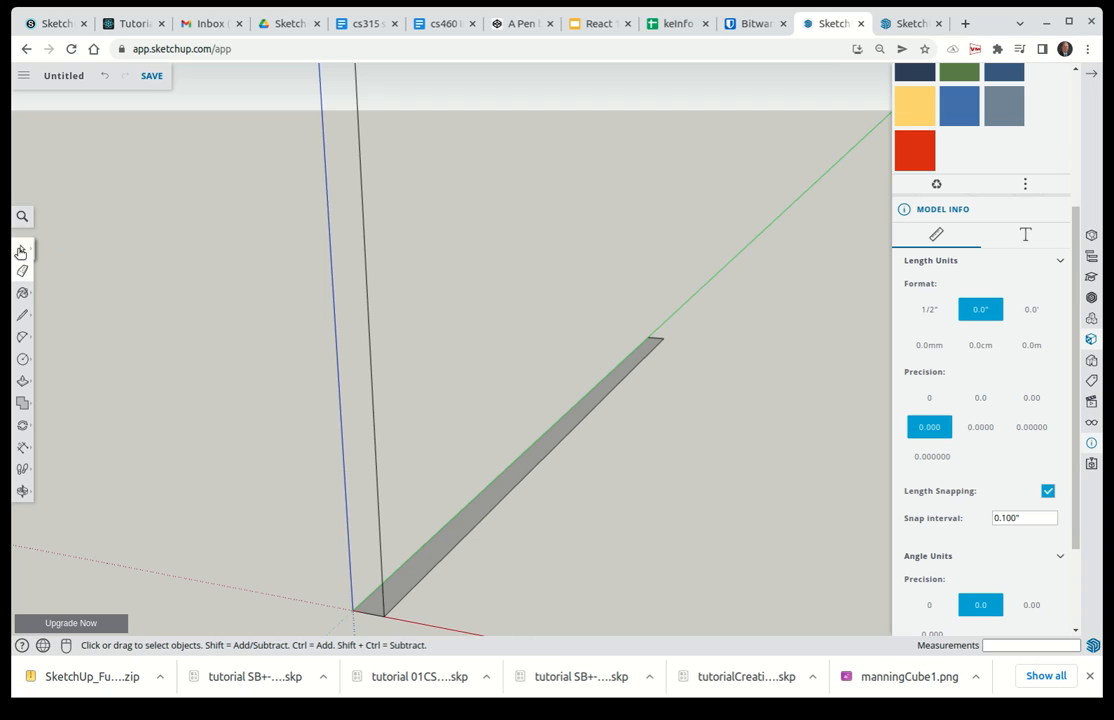
click(532, 458)
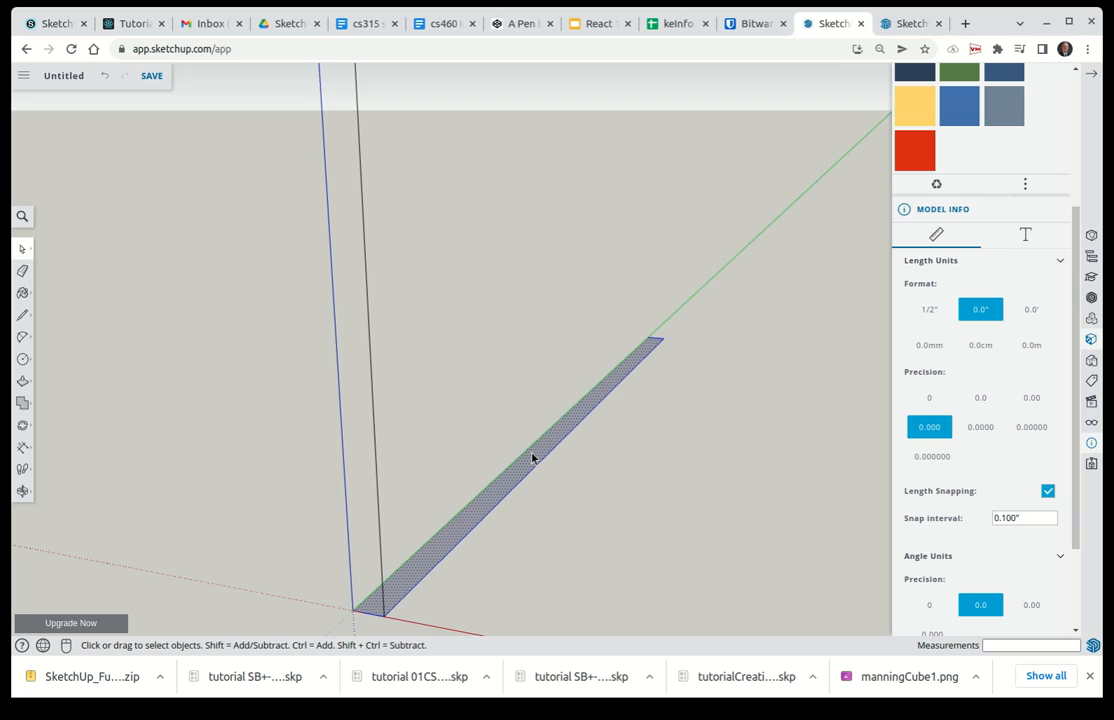
key(Delete)
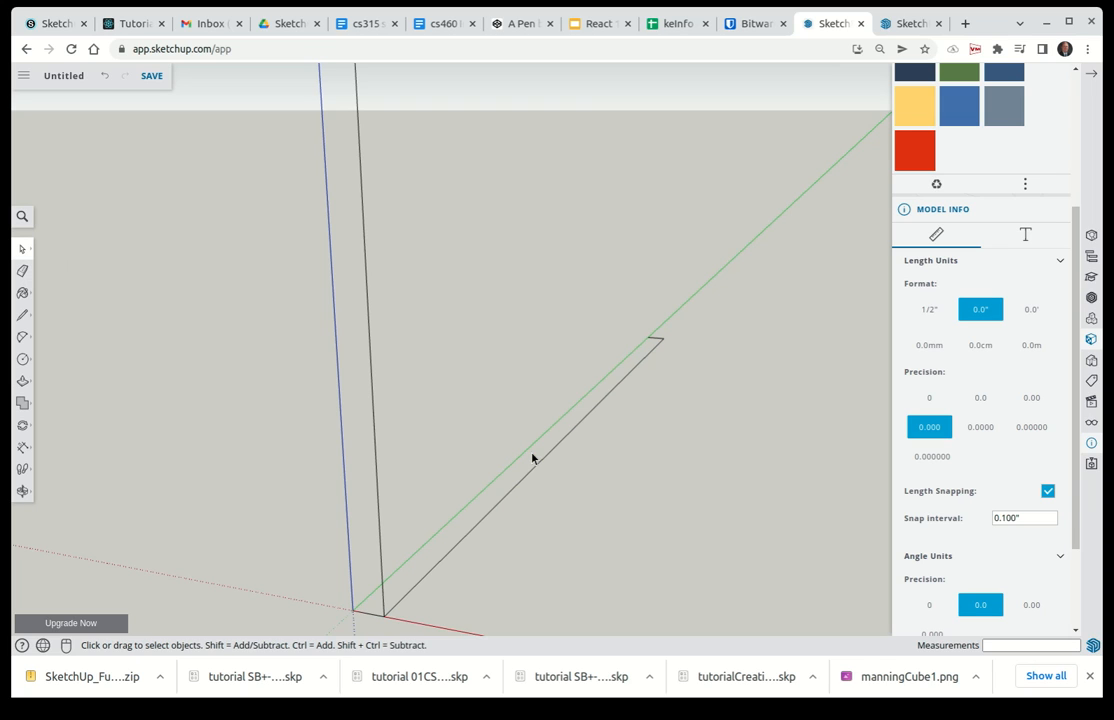
key(Delete)
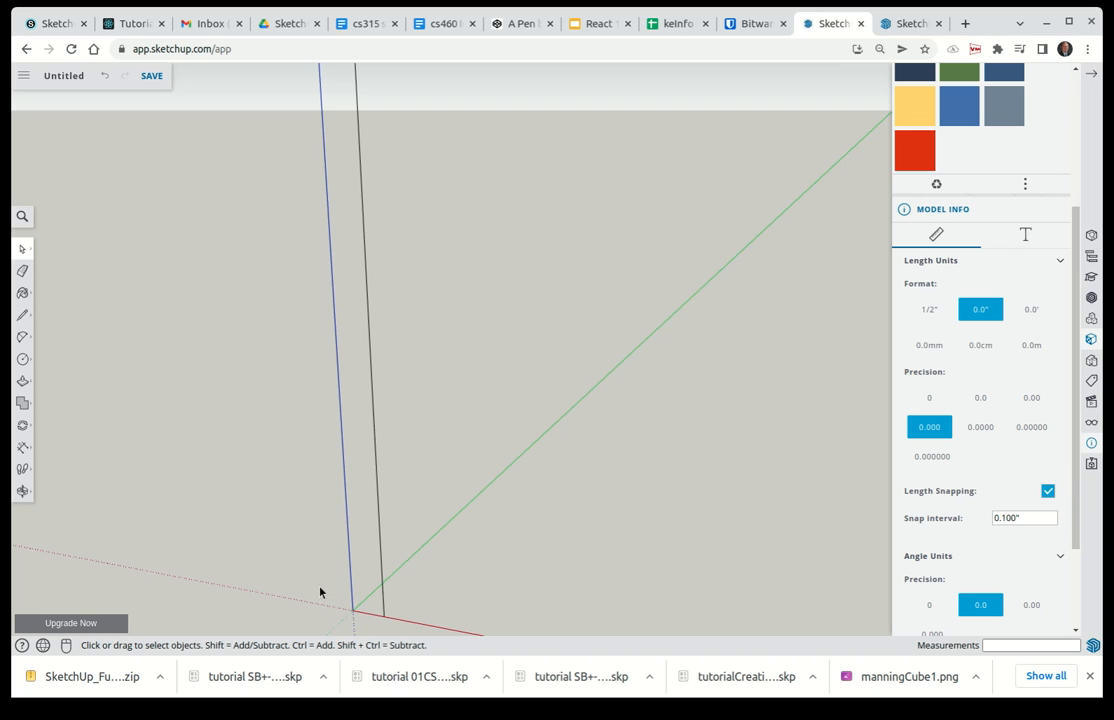
- Draw a 10 x 70 inch rectangle on the ground from the origin
key(r)
click(354, 608)
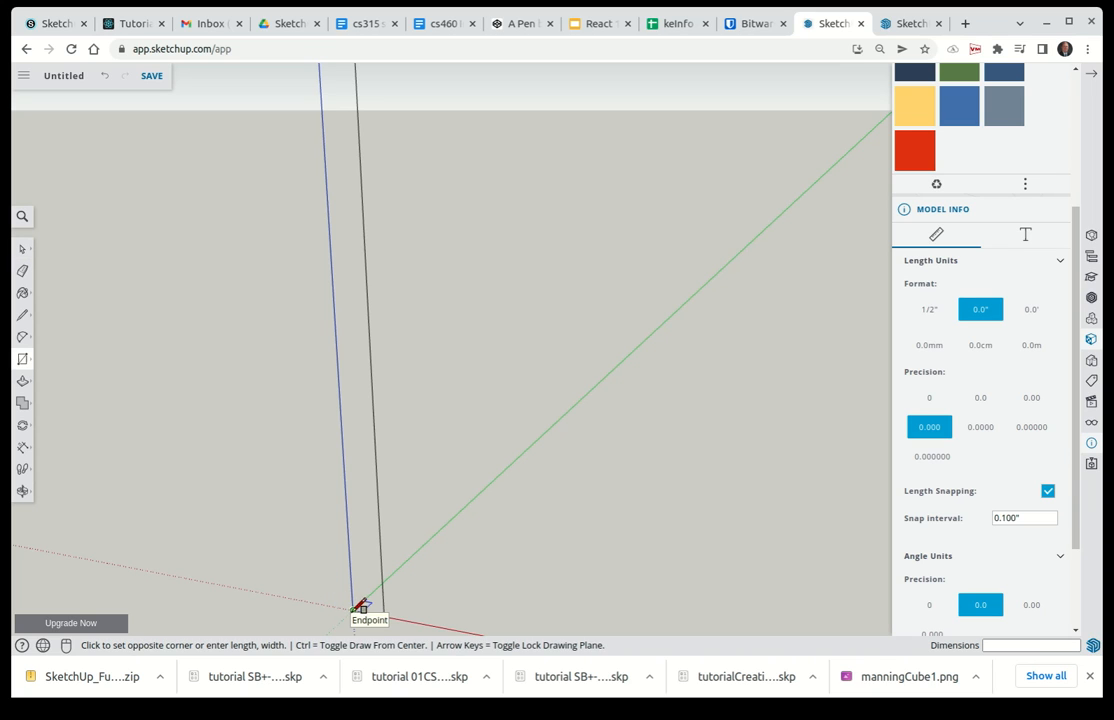
text(10,790)
key(BackSpace)
key(BackSpace)
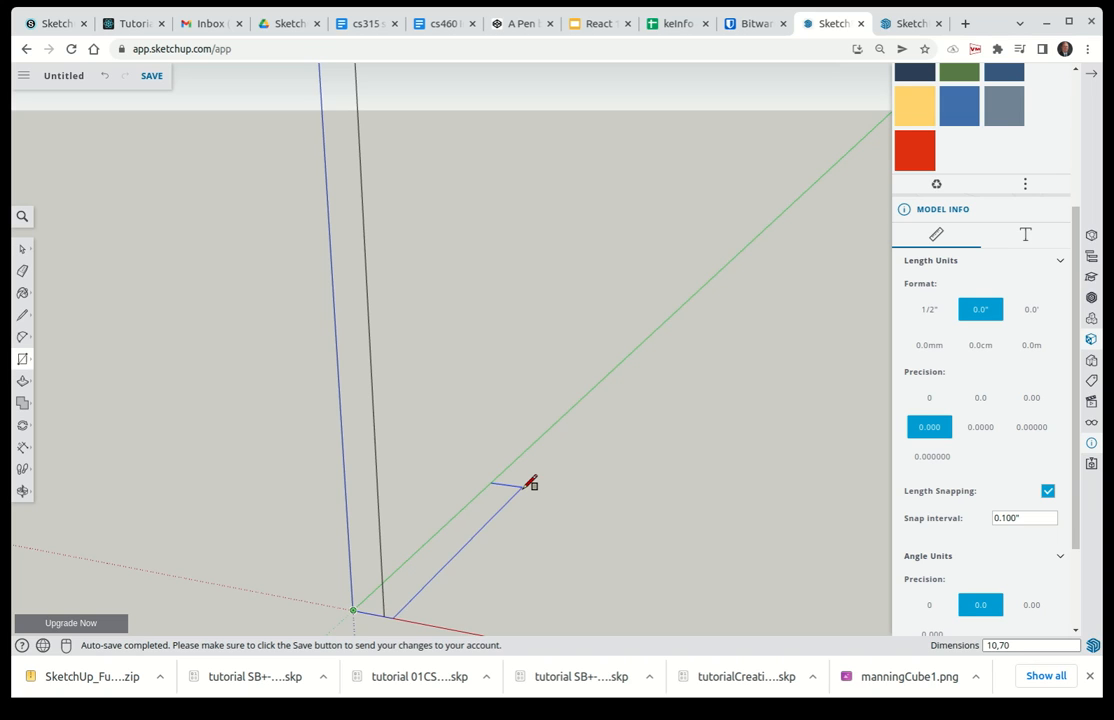
key(Return)
- Extrude the base rectangle with Follow Me up the vertical line and around the curl to its open endpoint
scroll(493, 456, down, 3)
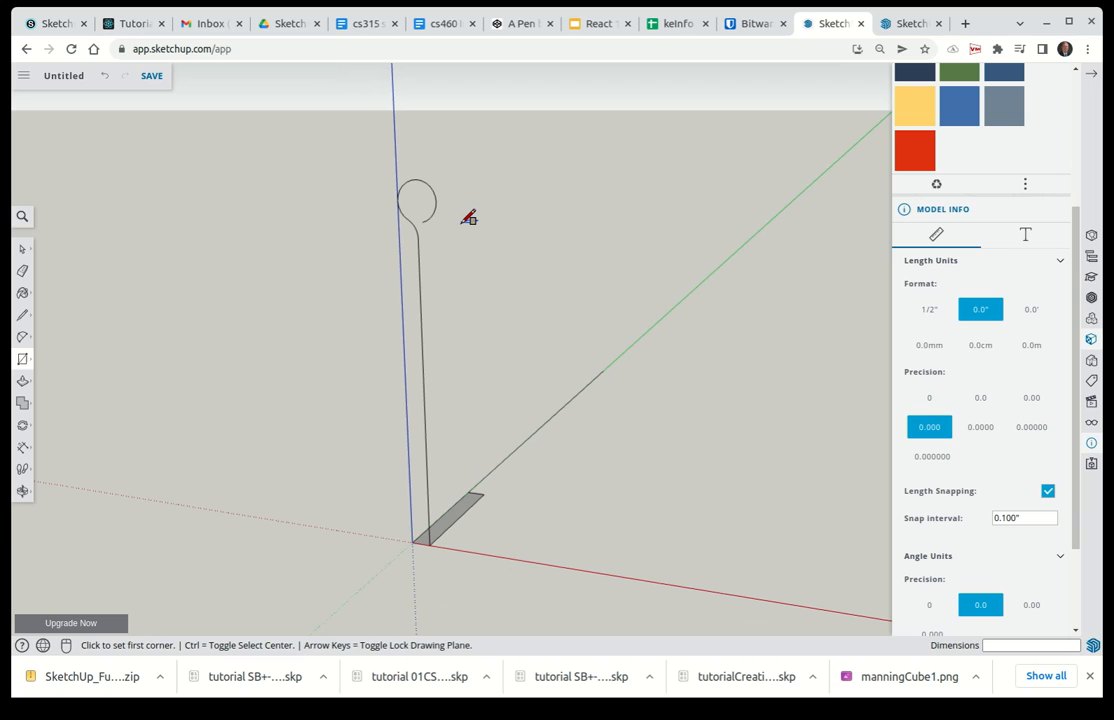
key(f)
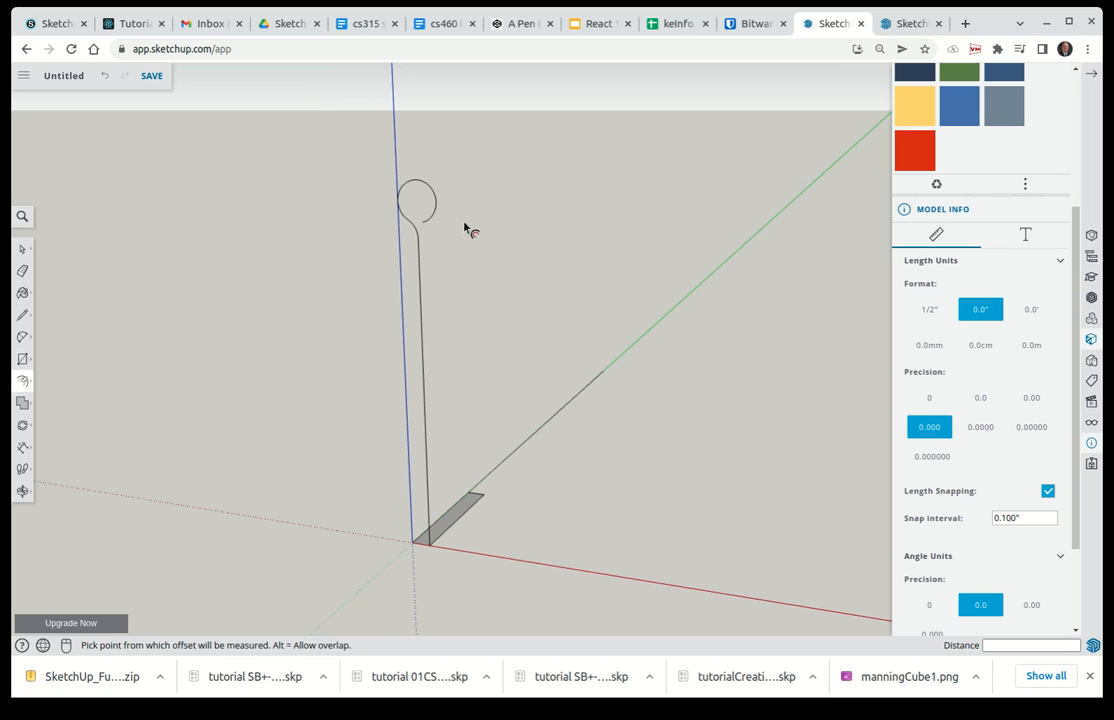
click(23, 384)
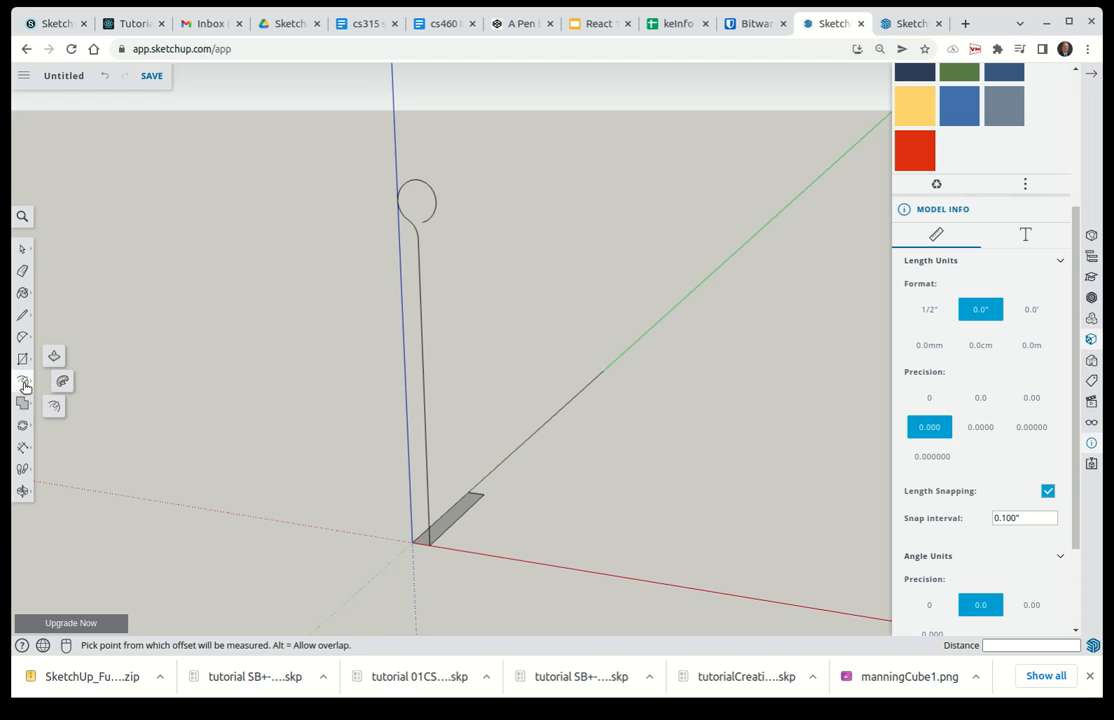
click(58, 384)
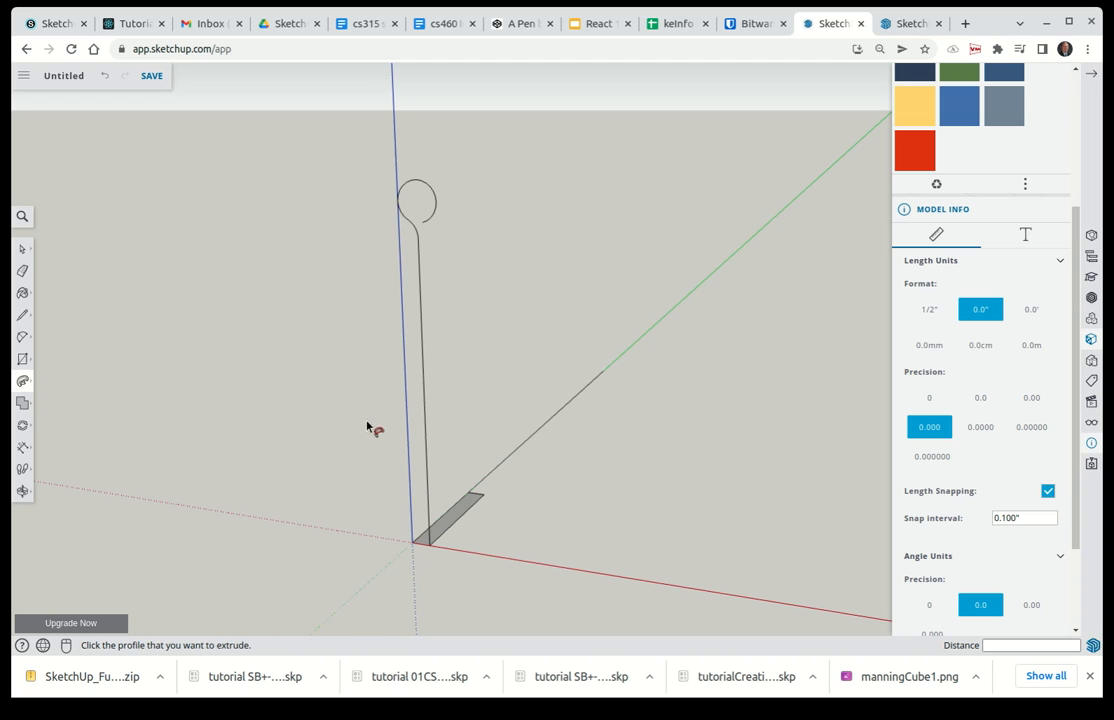
click(449, 523)
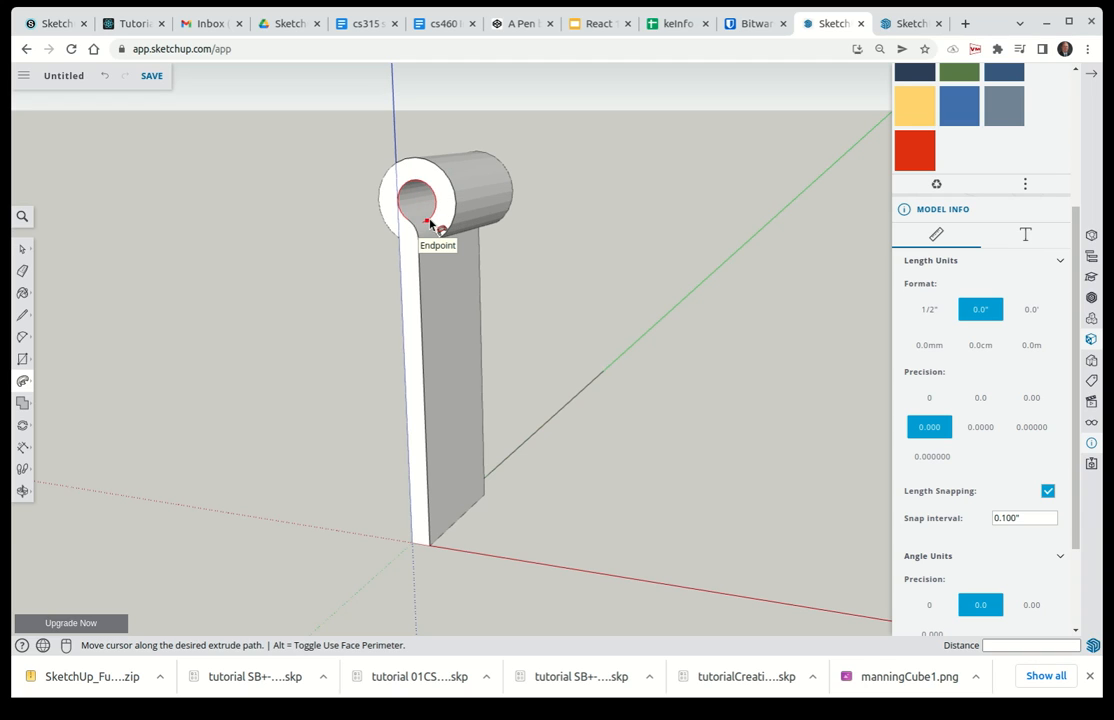
click(425, 226)
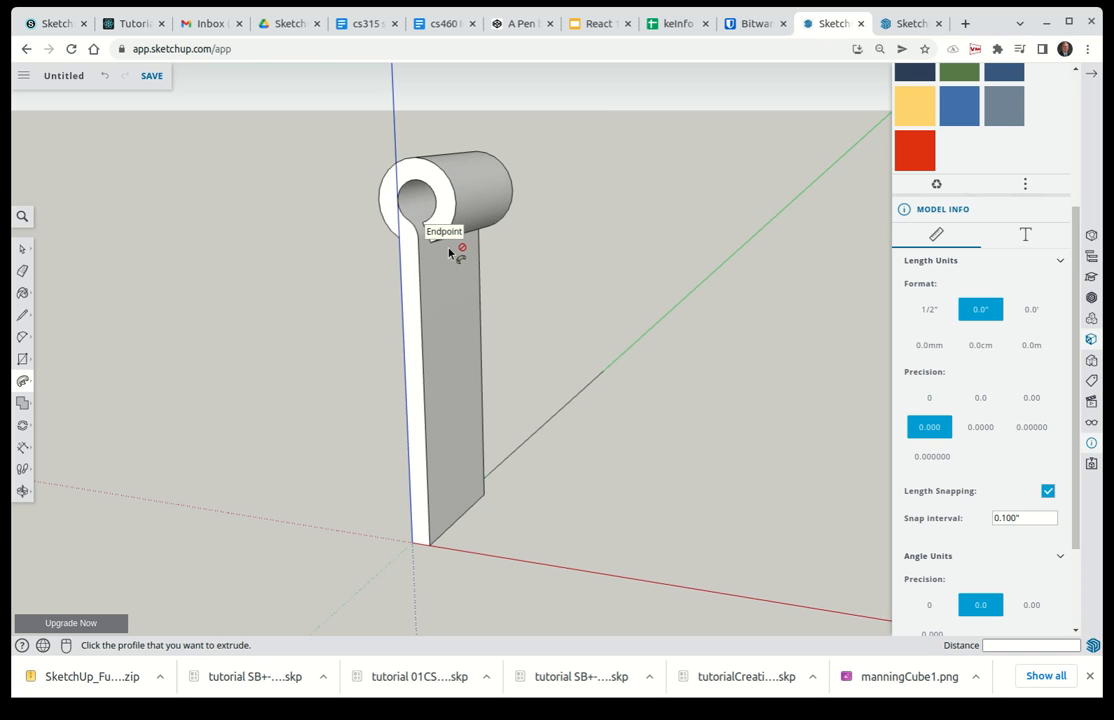
- Draw an arc with a chord of about 4" across the inner corner of the knuckle's open end, tangent to both edges
scroll(445, 252, up, 6)
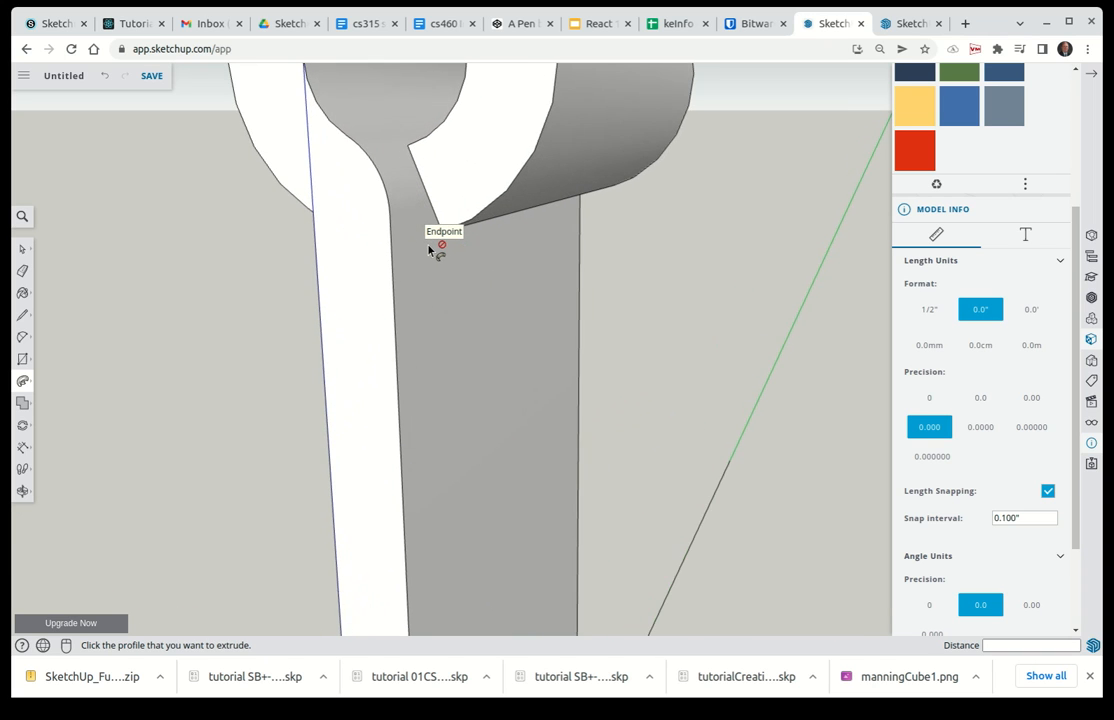
middle_drag(417, 220, 598, 278)
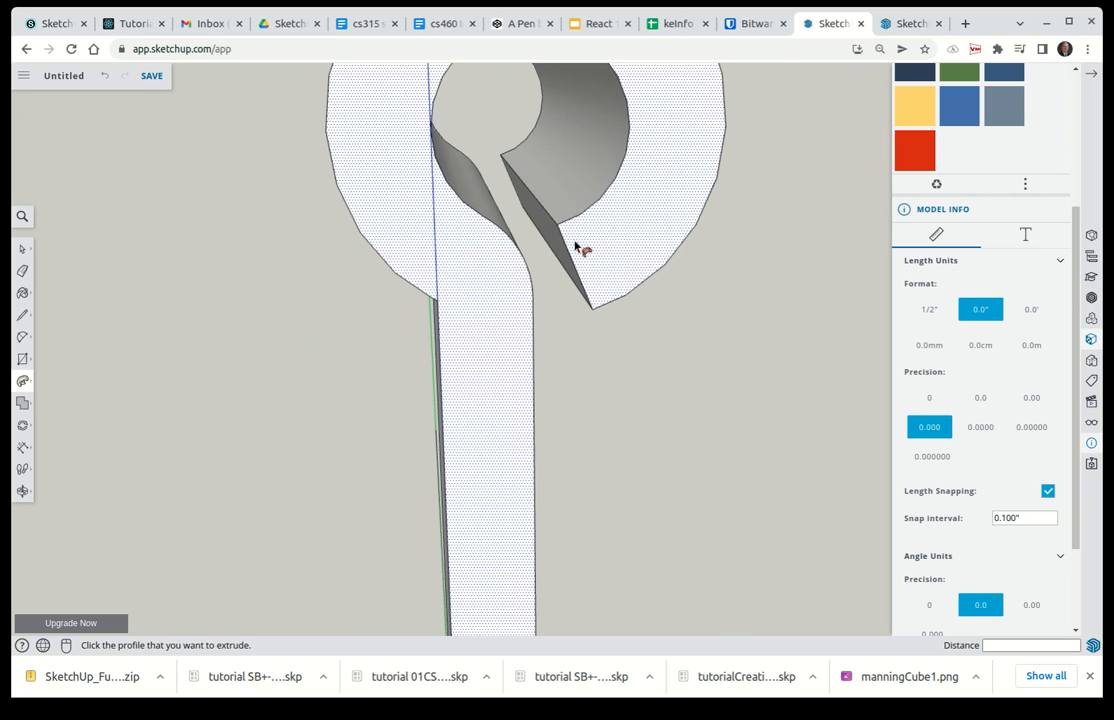
click(22, 337)
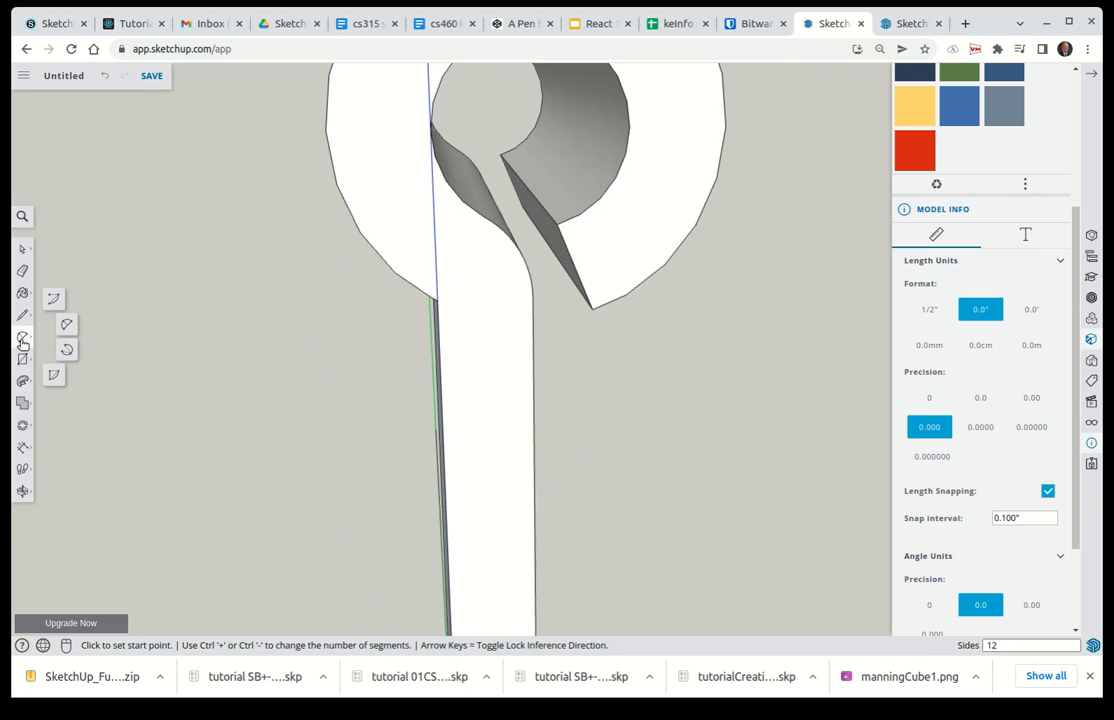
click(68, 328)
click(531, 128)
click(483, 216)
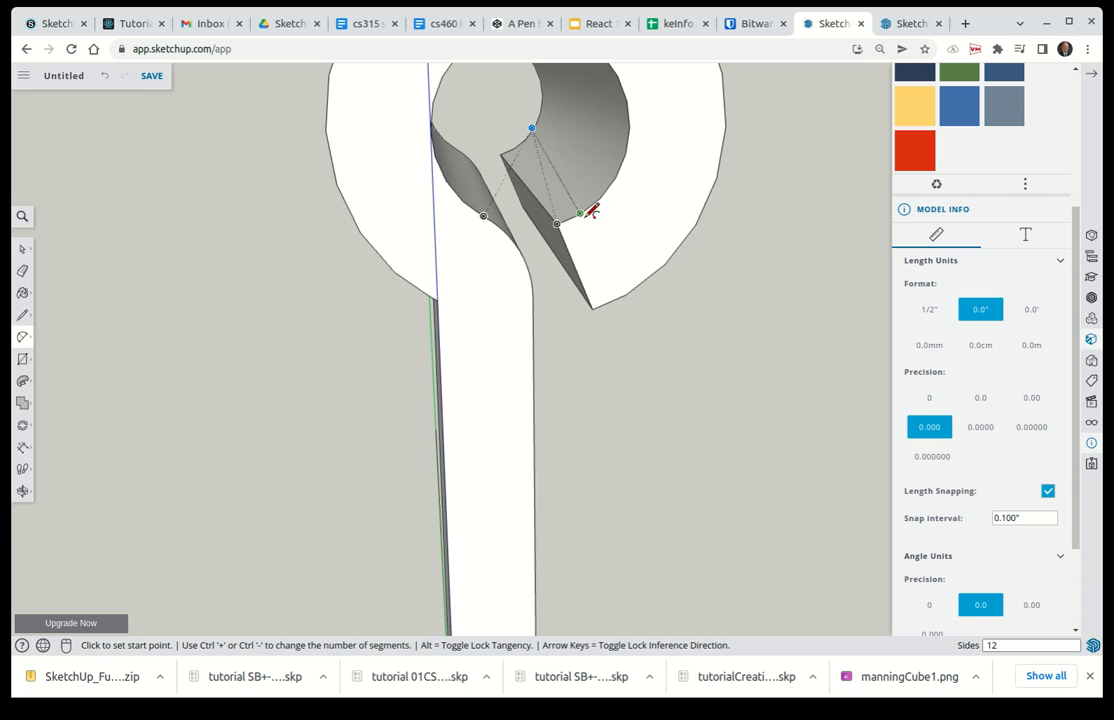
click(581, 213)
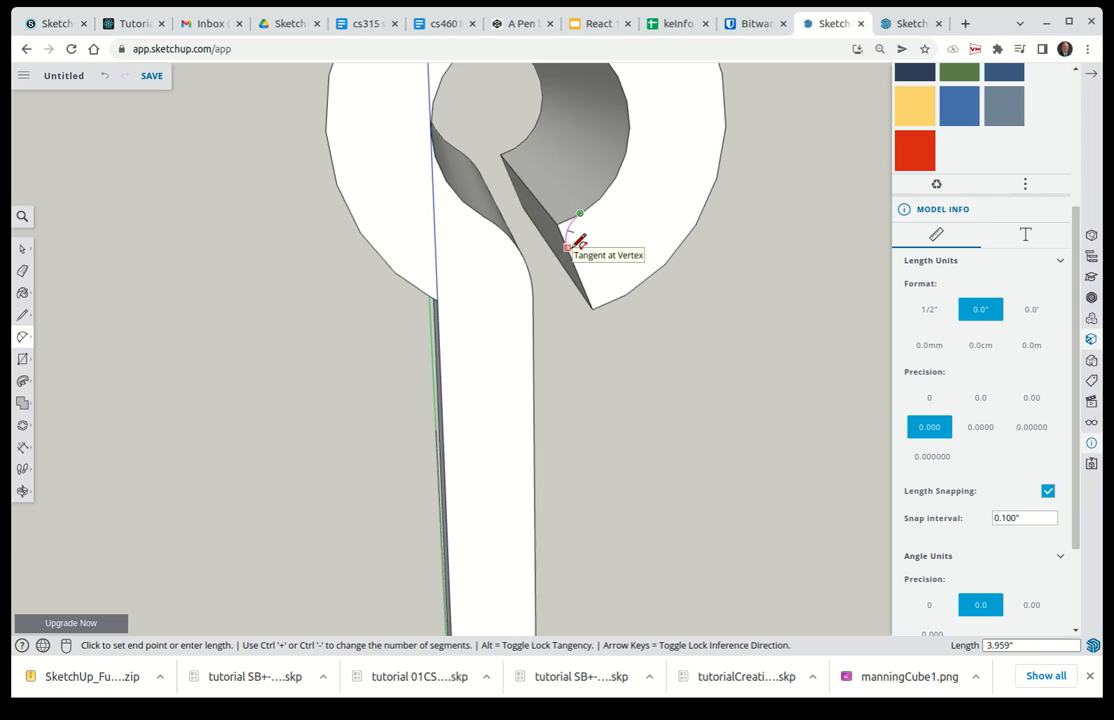
click(569, 246)
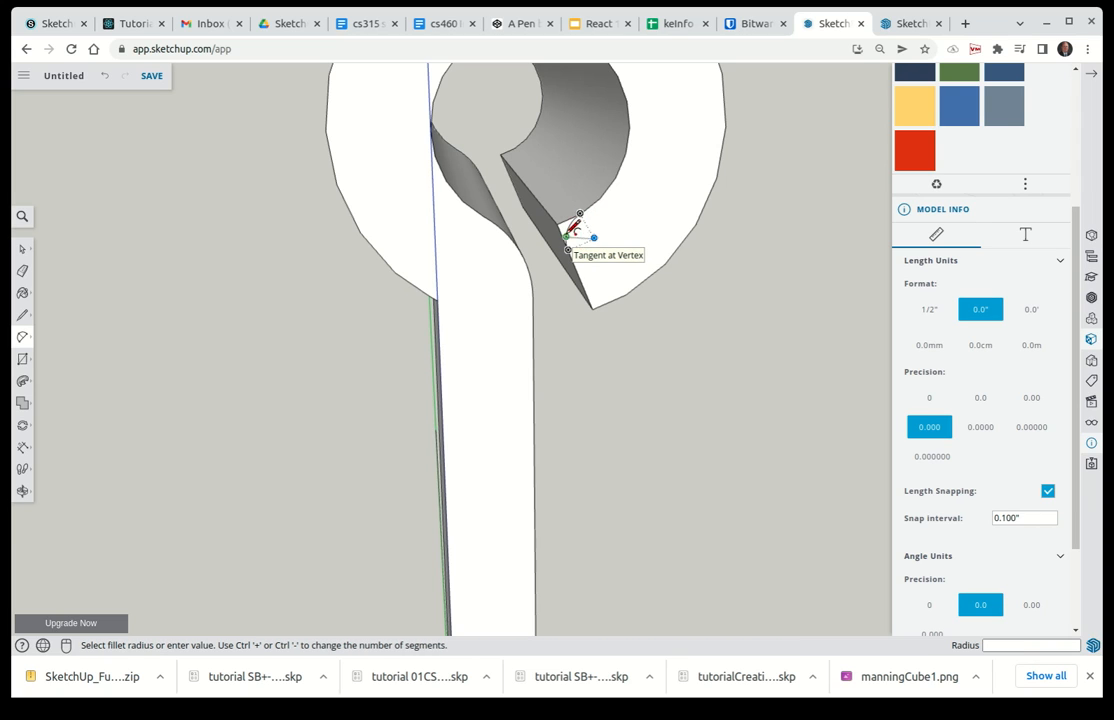
click(570, 218)
- Push the inner corner sliver back 70" through the knuckle to round that edge
key(p)
click(564, 232)
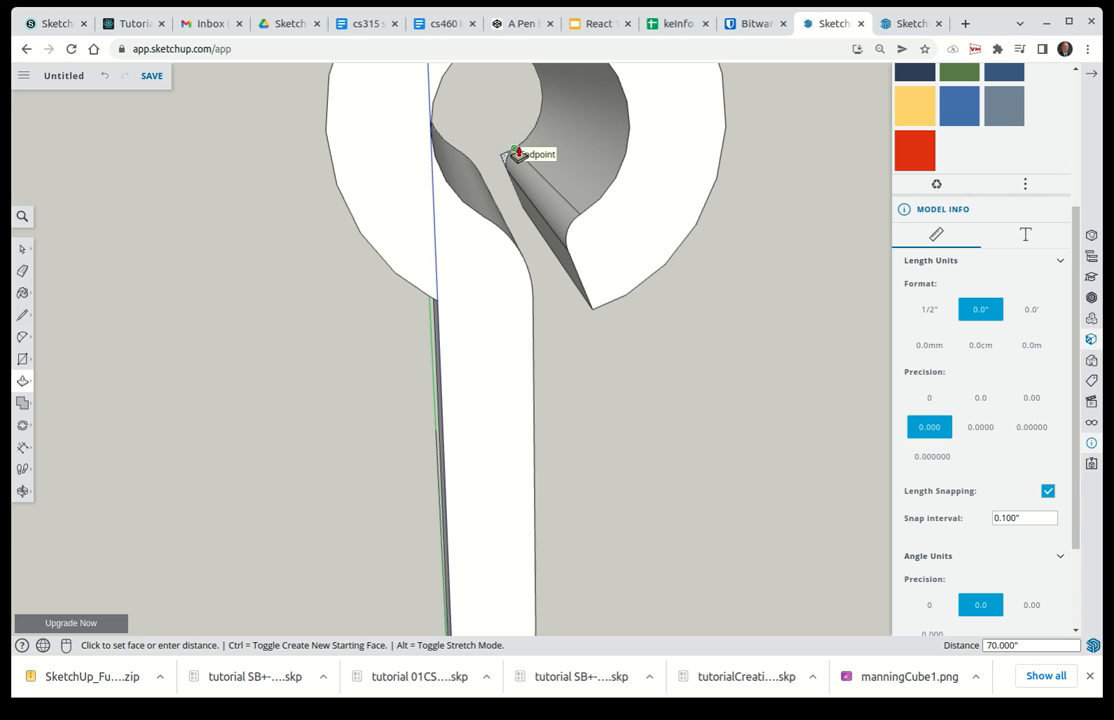
click(516, 153)
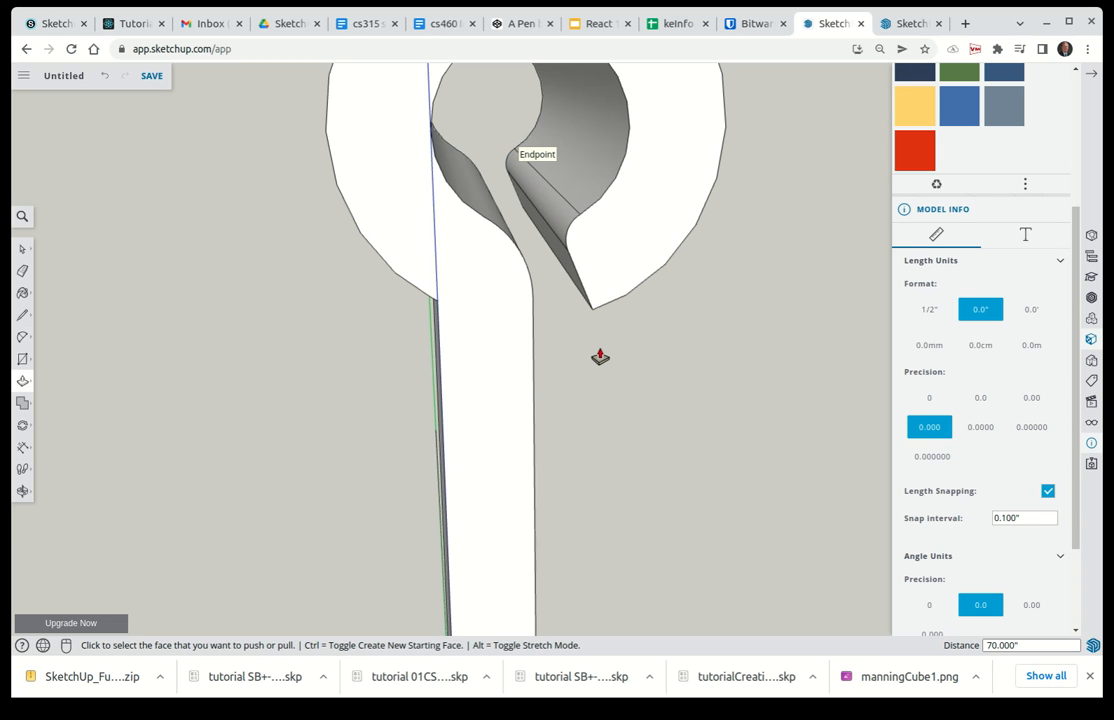
- Draw an arc of about 2" radius across the outer corner of the knuckle's open end, tangent to the edge
key(o)
drag(597, 351, 567, 251)
middle_drag(567, 251, 502, 288)
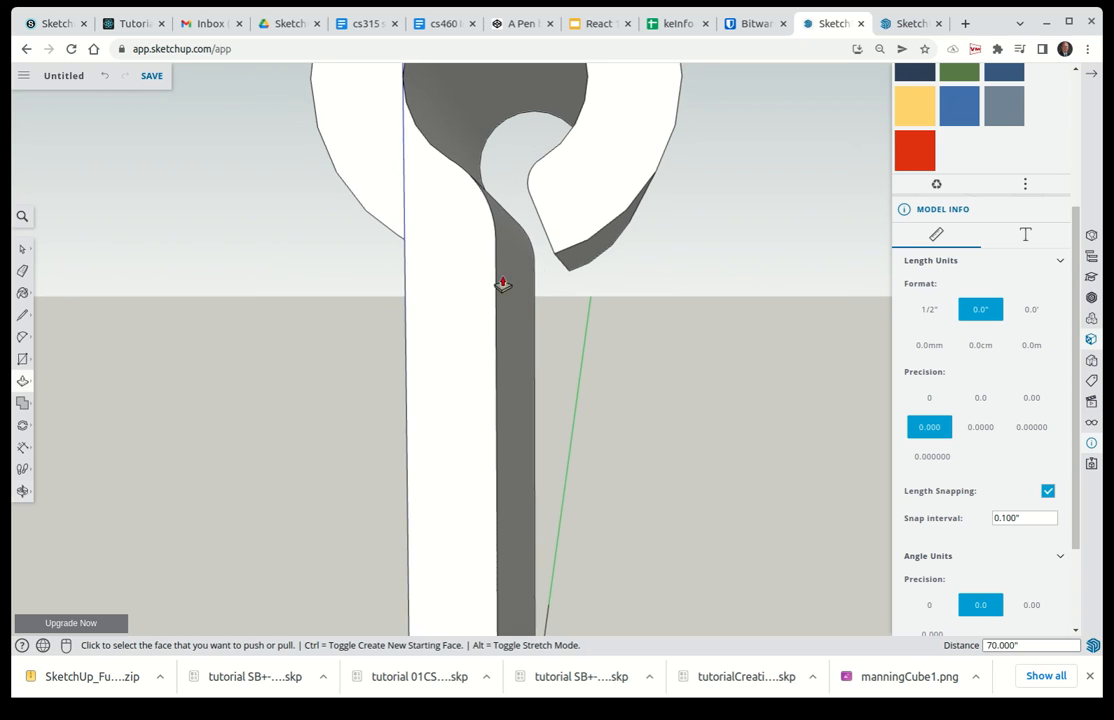
click(22, 337)
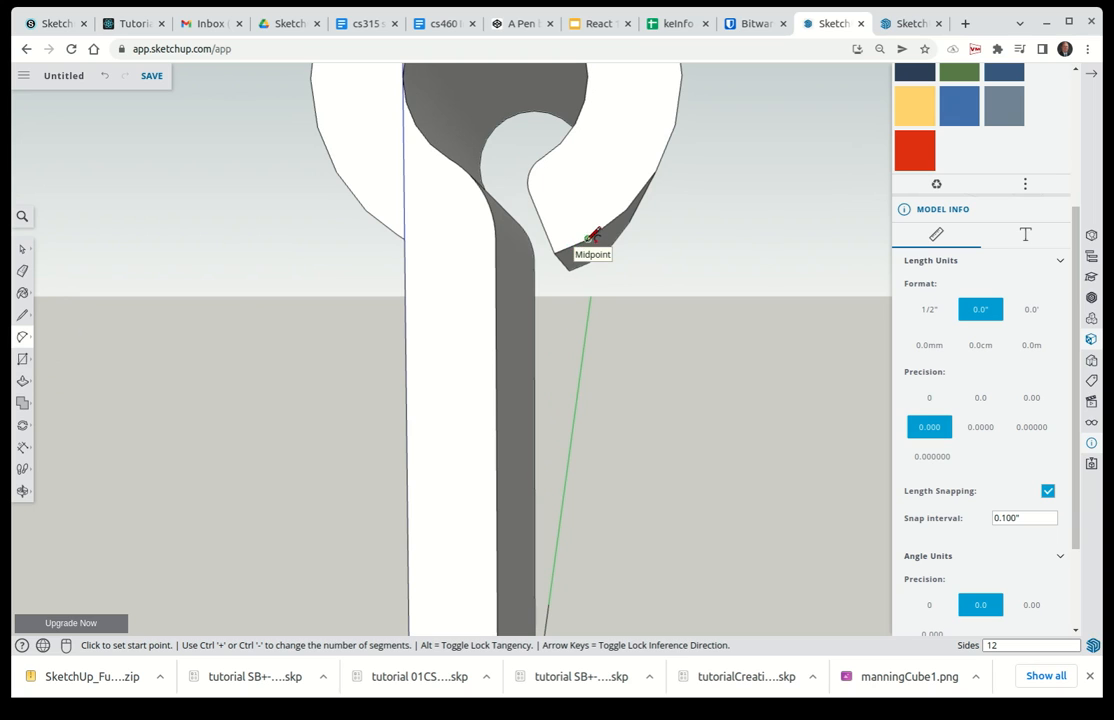
click(570, 244)
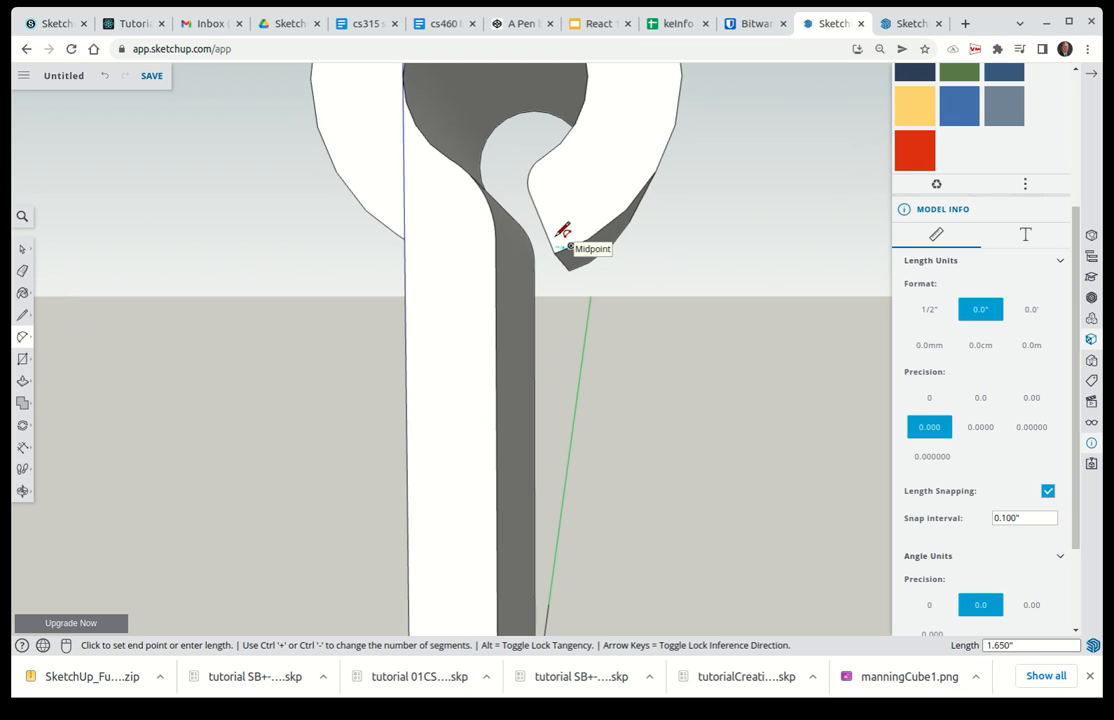
click(549, 234)
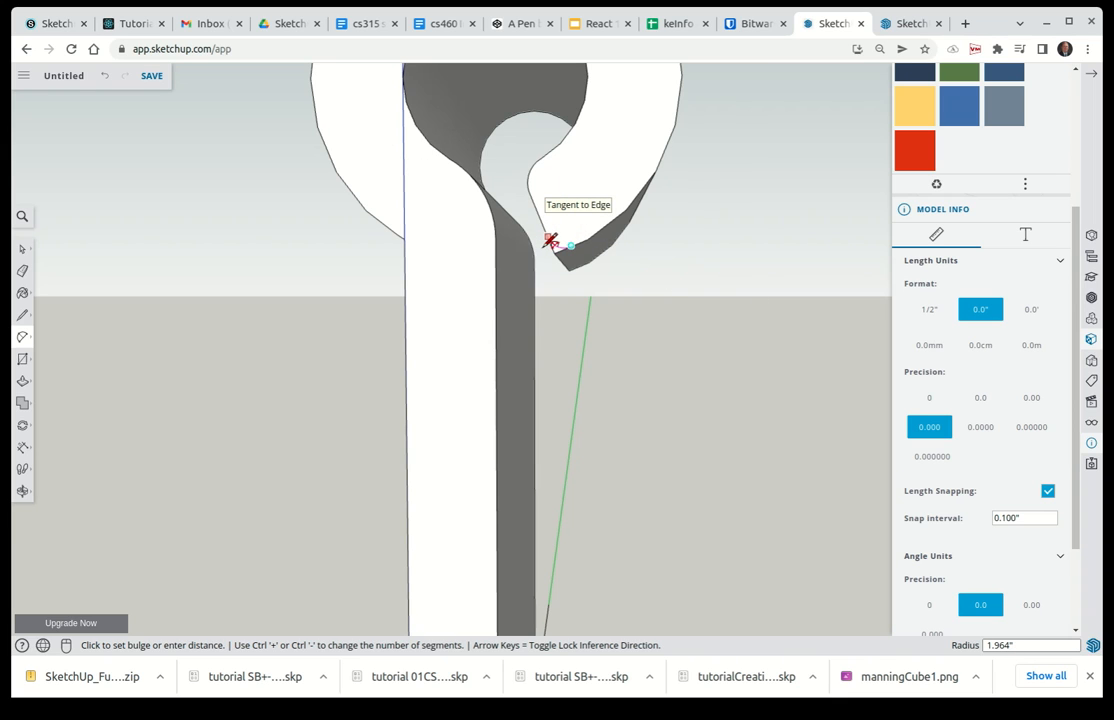
click(554, 236)
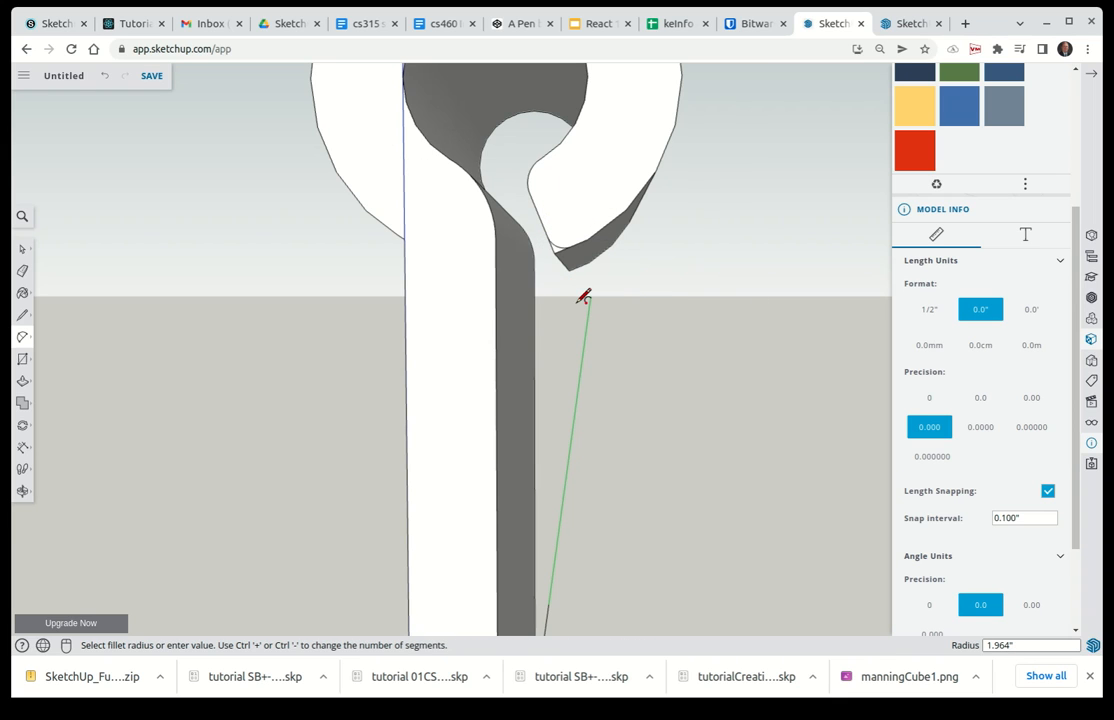
- Push the outer corner sliver back 70" through the knuckle to round that edge
key(p)
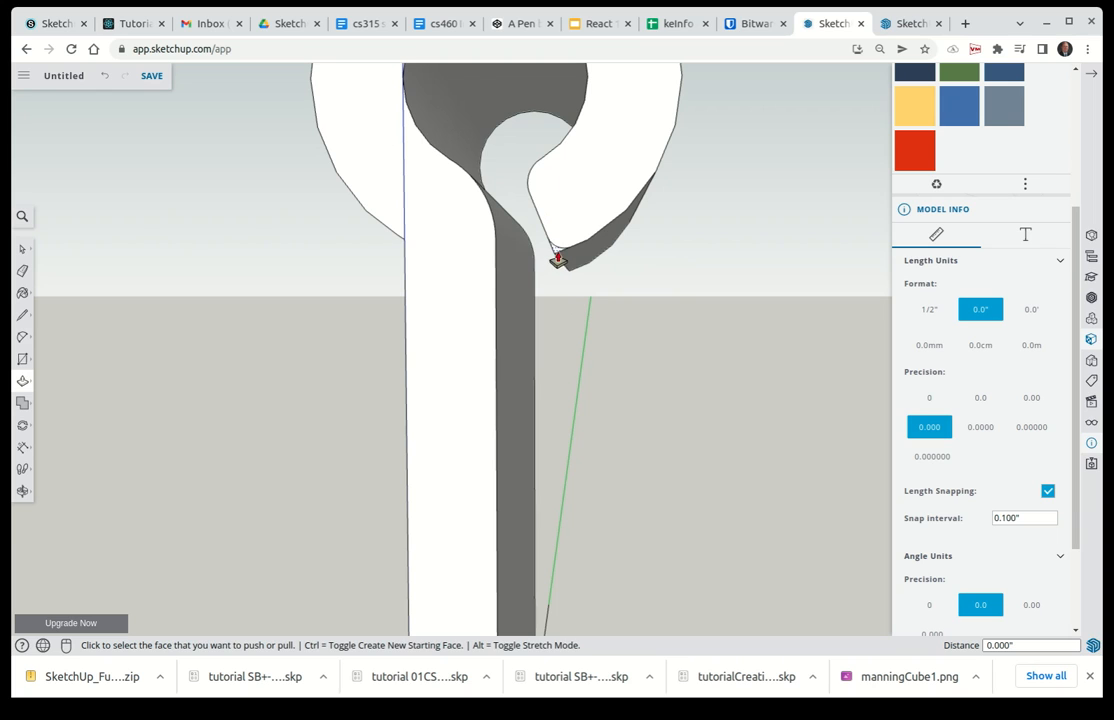
click(560, 262)
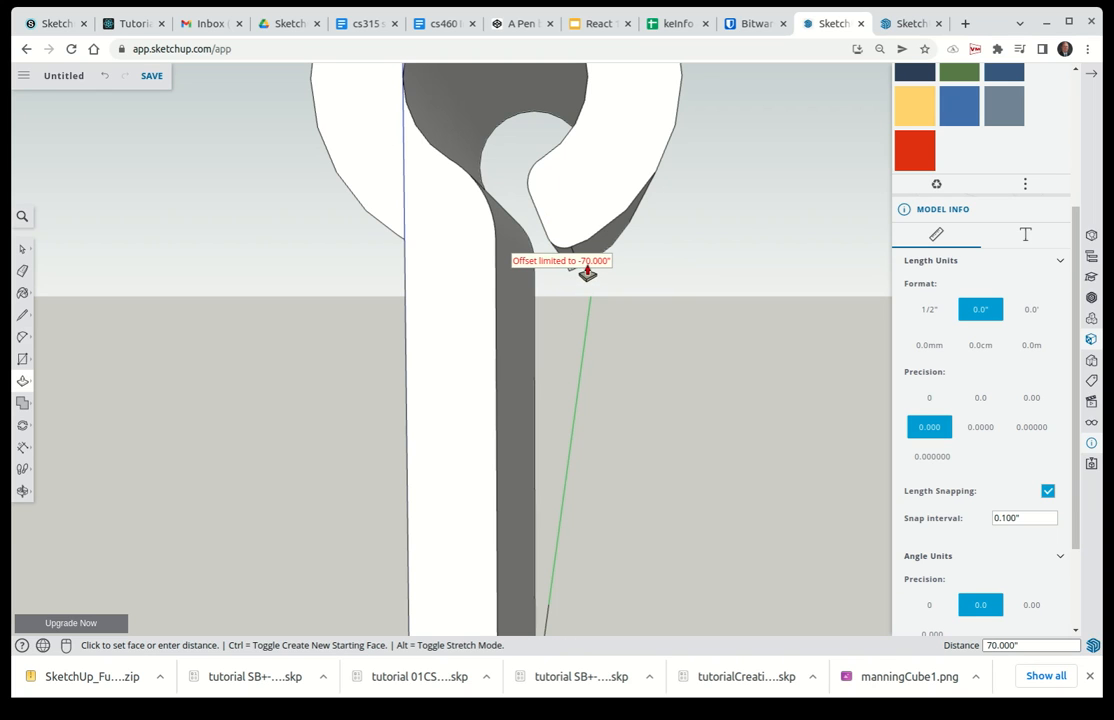
click(578, 278)
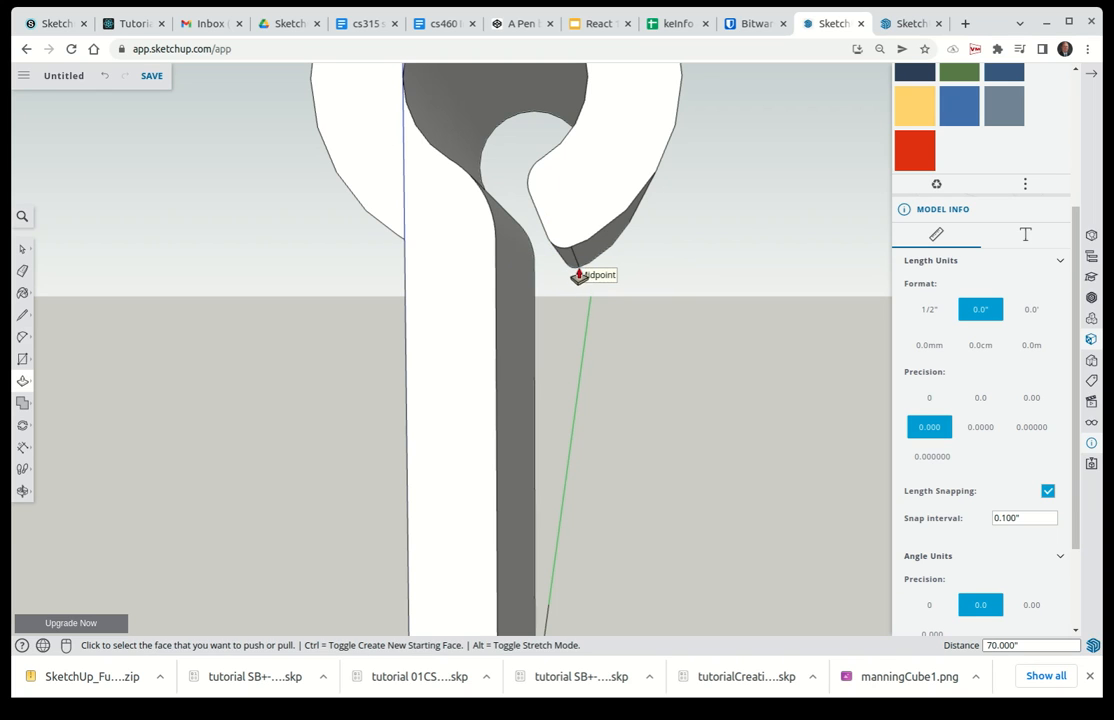
- Select all the connected geometry of the hinge leaf and make it a group
middle_drag(567, 298, 542, 348)
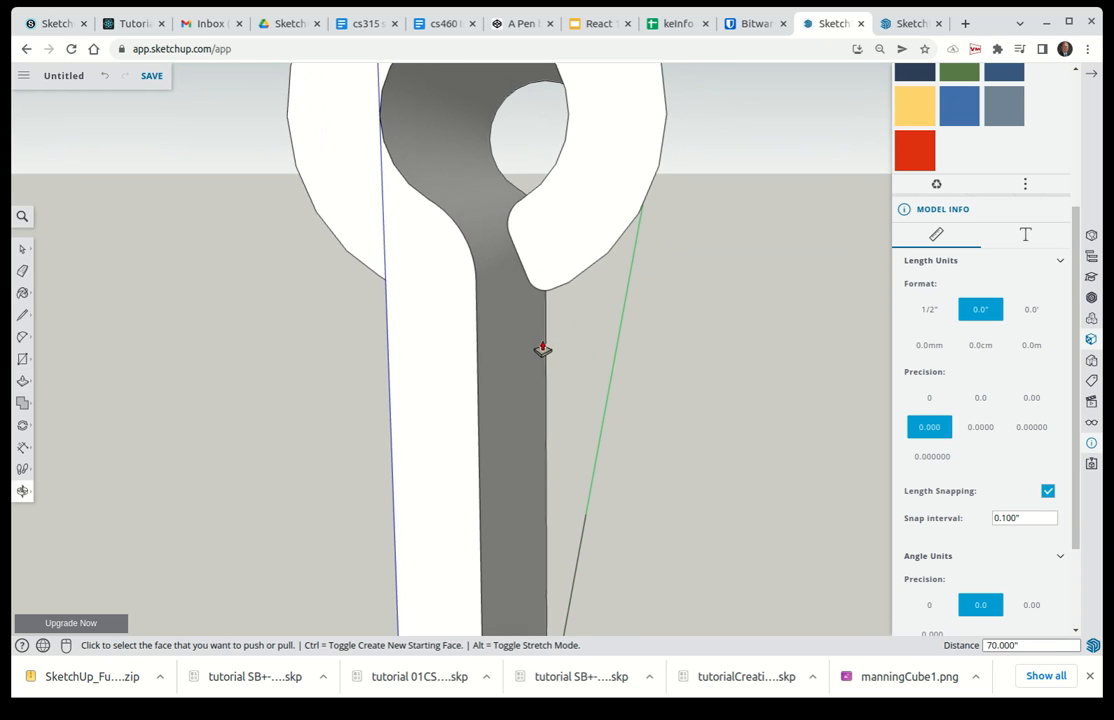
scroll(570, 360, down, 5)
mouse_move(614, 368)
middle_down()
mouse_move(627, 366)
mouse_move(435, 373)
mouse_move(617, 385)
middle_up()
scroll(618, 386, down, 3)
scroll(618, 386, down, 1)
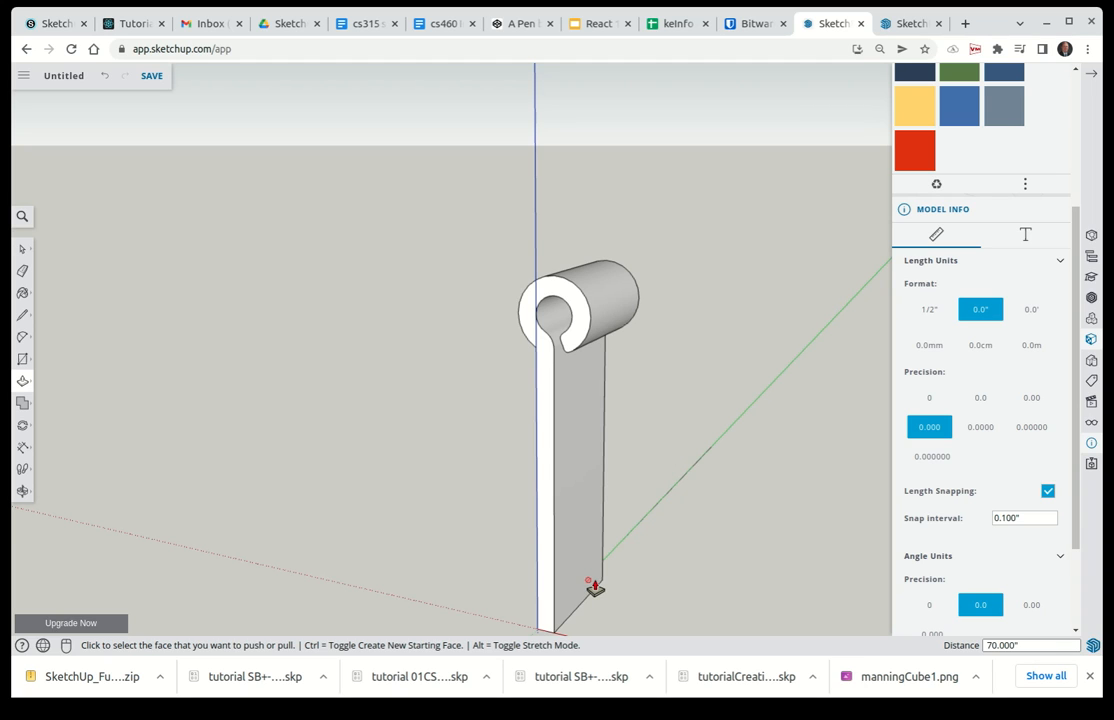
click(22, 248)
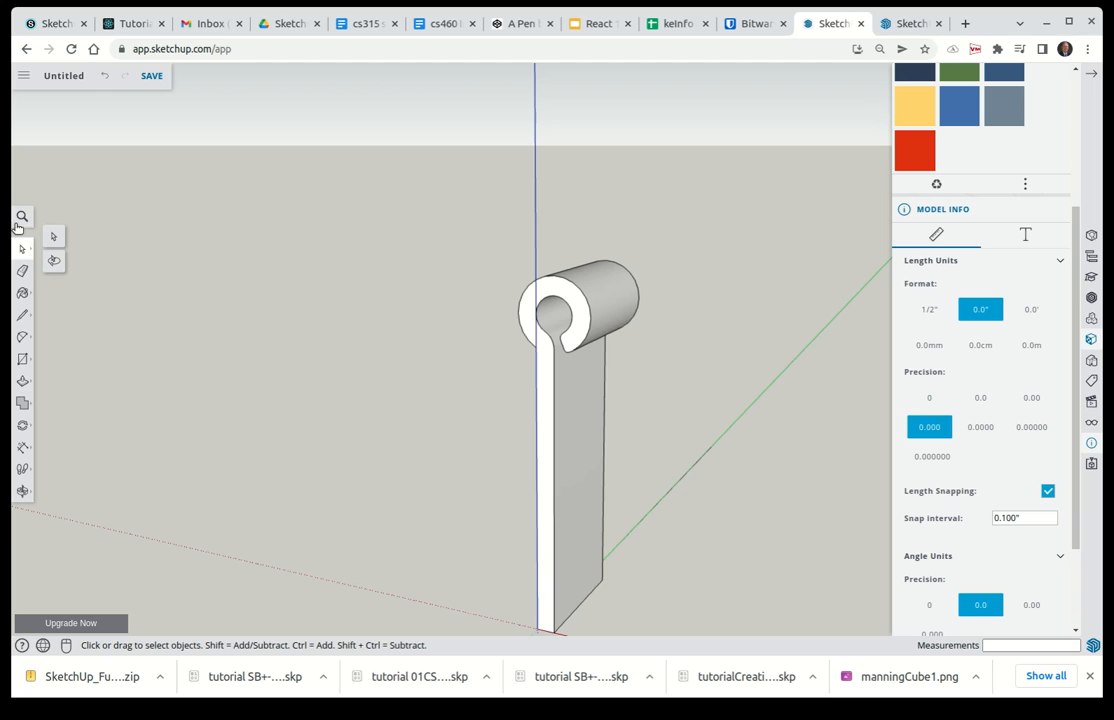
click(576, 307)
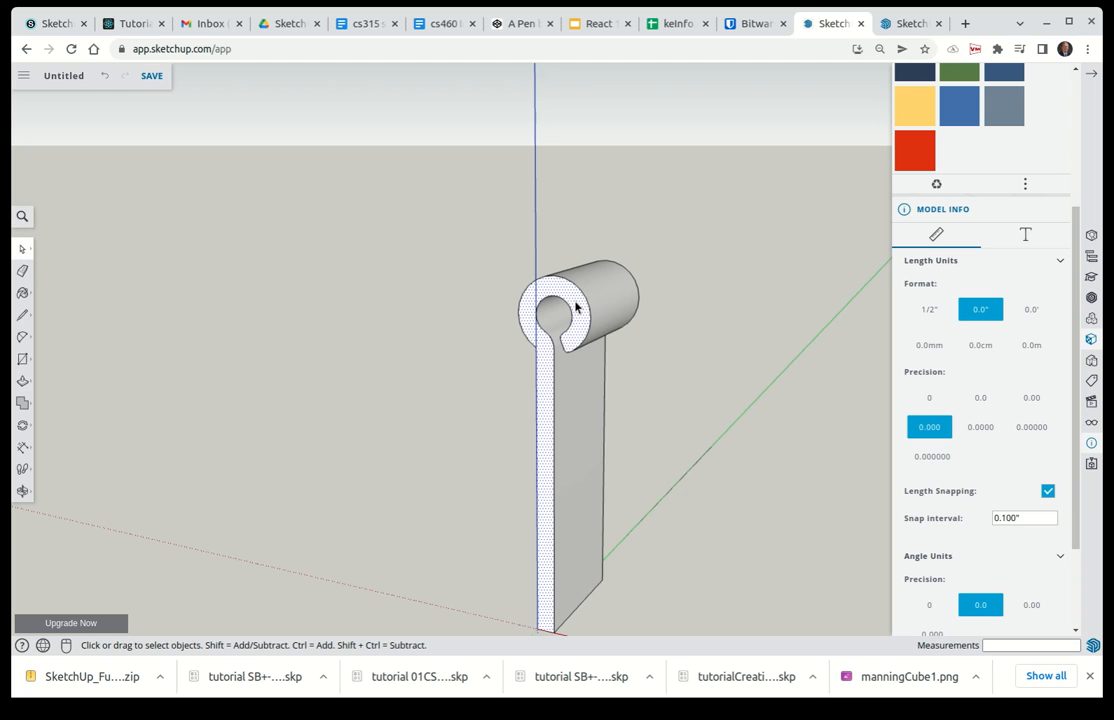
triple_click(576, 307)
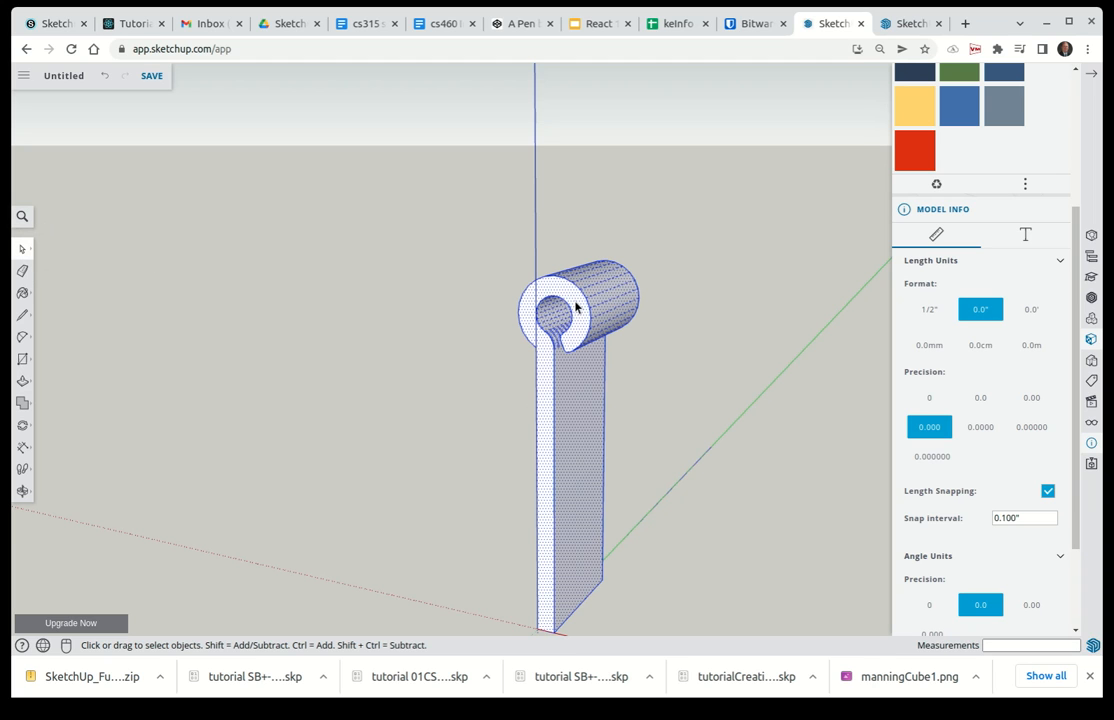
right_click(577, 306)
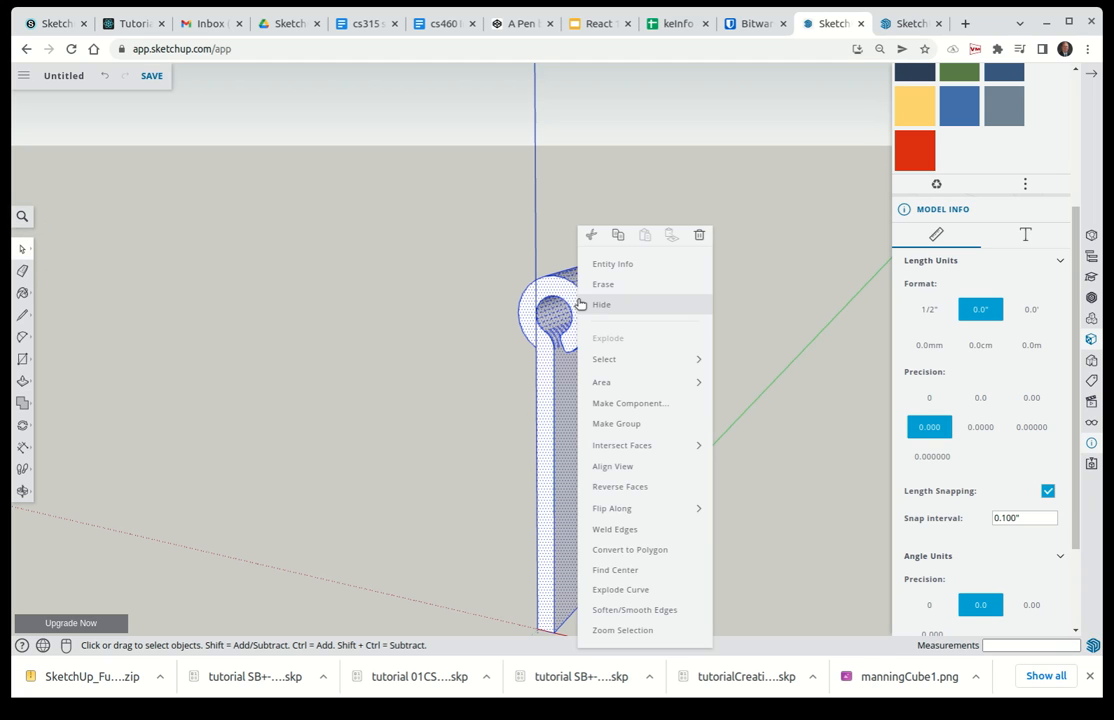
click(614, 424)
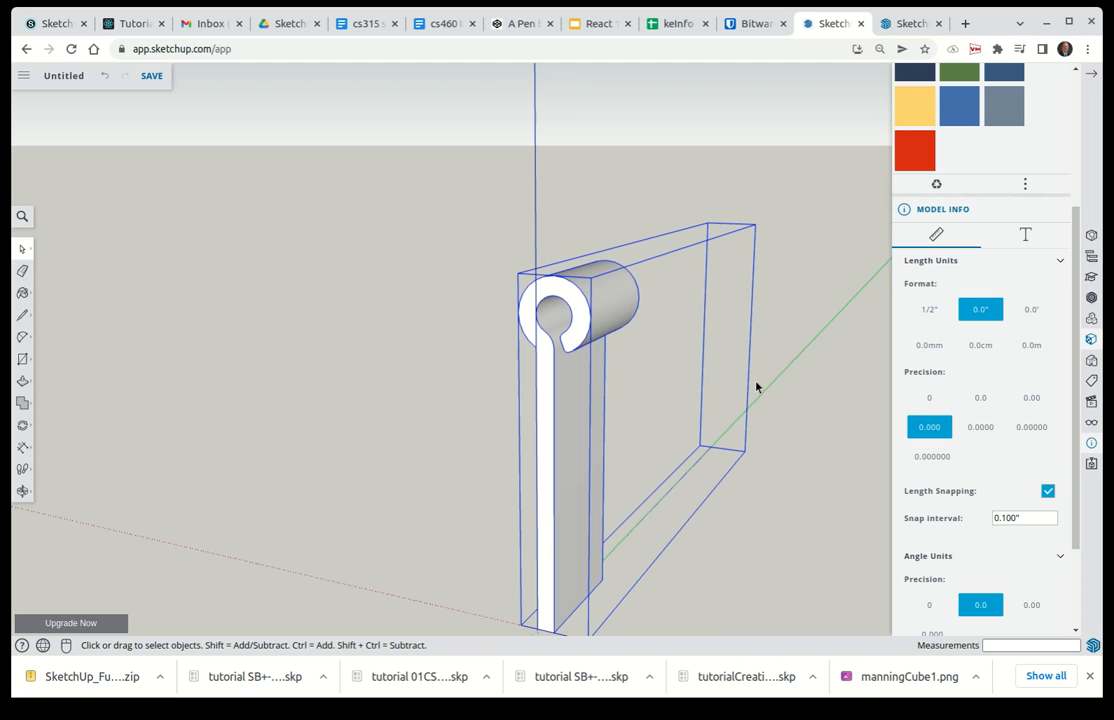
- Open the hinge leaf group and delete the stray line extending from its base along the green axis
middle_drag(820, 427, 657, 448)
scroll(674, 517, up, 5)
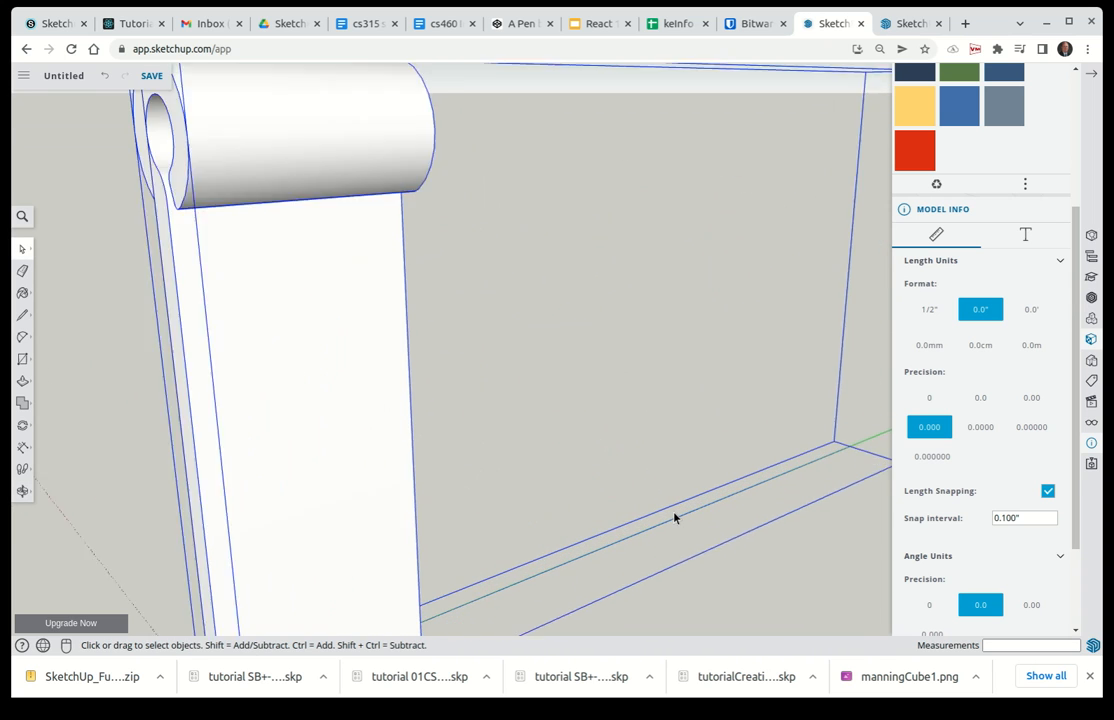
scroll(674, 517, up, 1)
scroll(671, 525, down, 1)
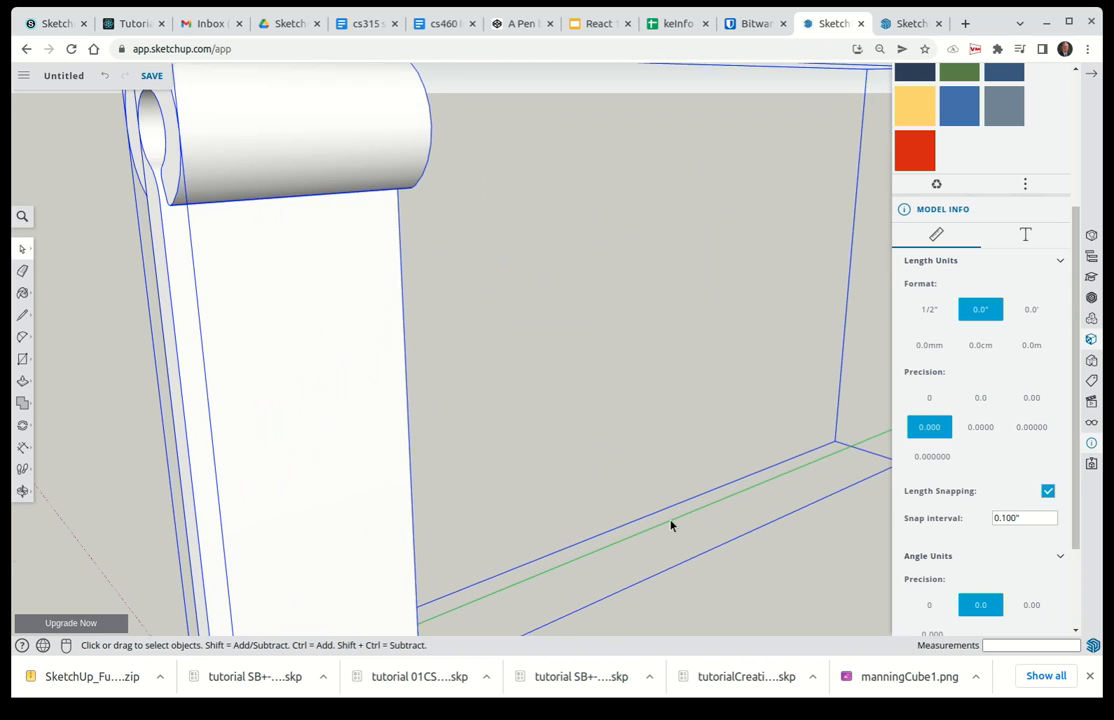
scroll(671, 525, down, 1)
scroll(667, 291, down, 1)
scroll(664, 381, down, 1)
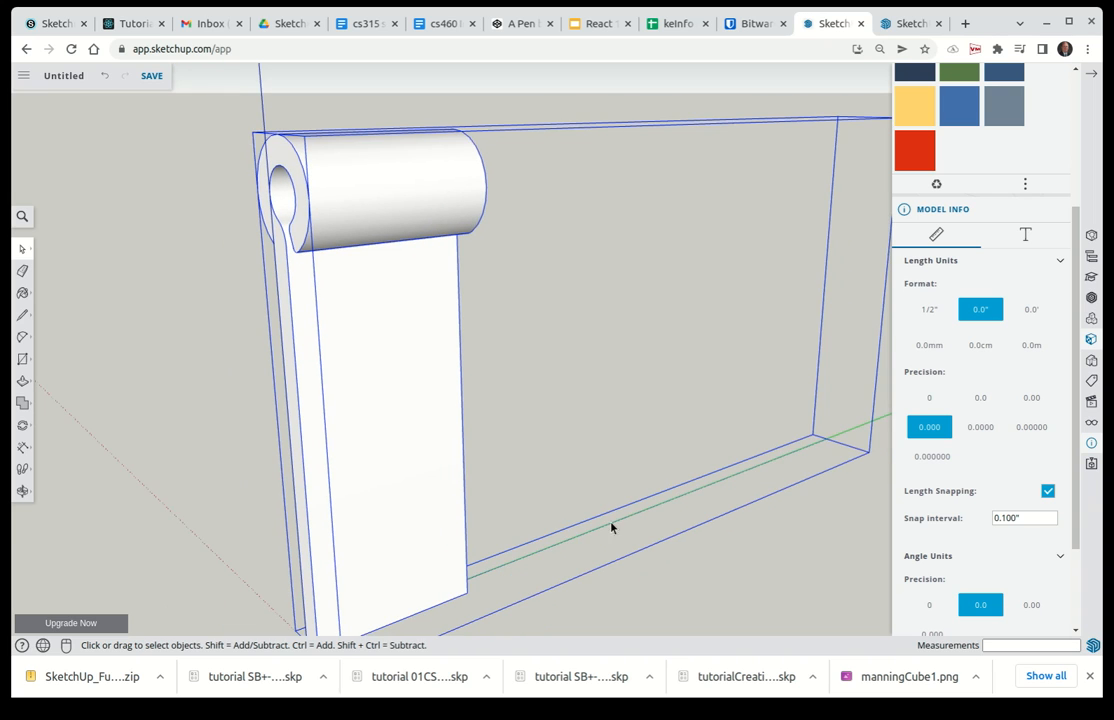
triple_click(414, 537)
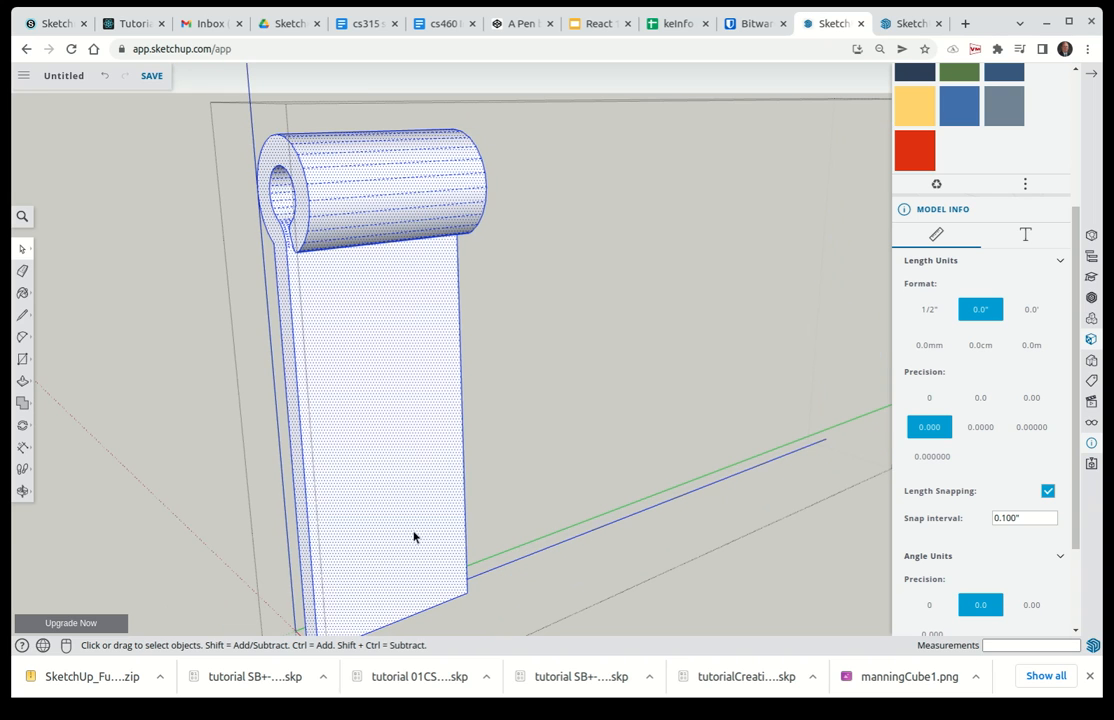
click(587, 539)
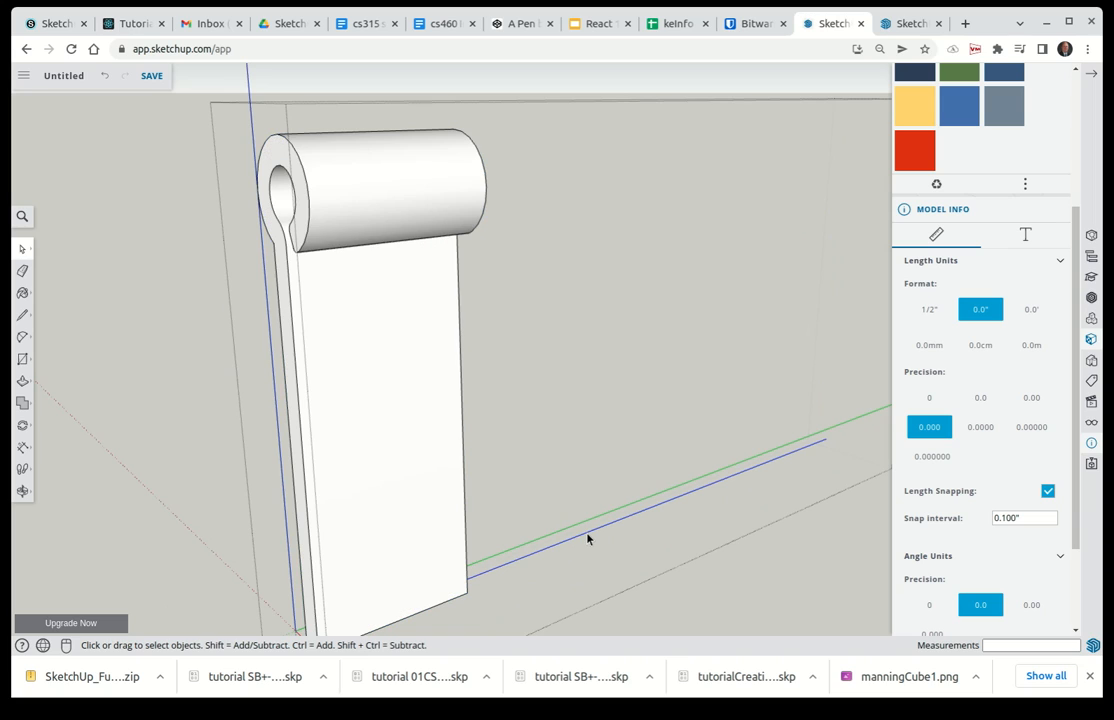
key(Delete)
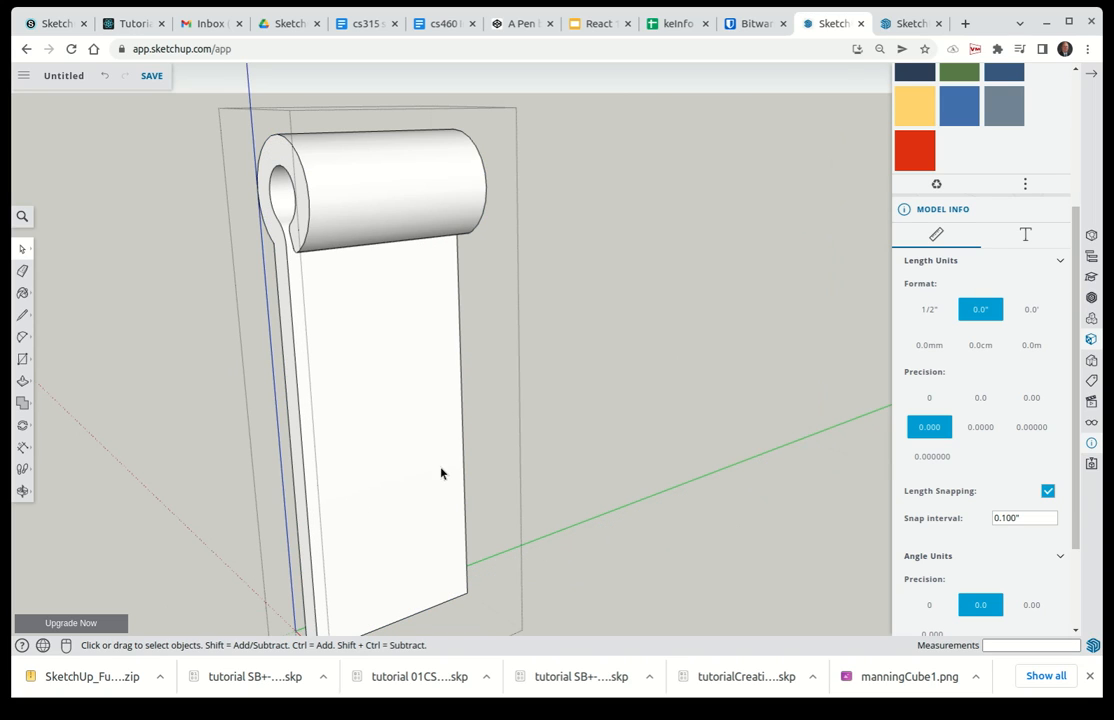
click(588, 483)
middle_drag(571, 472, 291, 487)
middle_drag(644, 408, 468, 390)
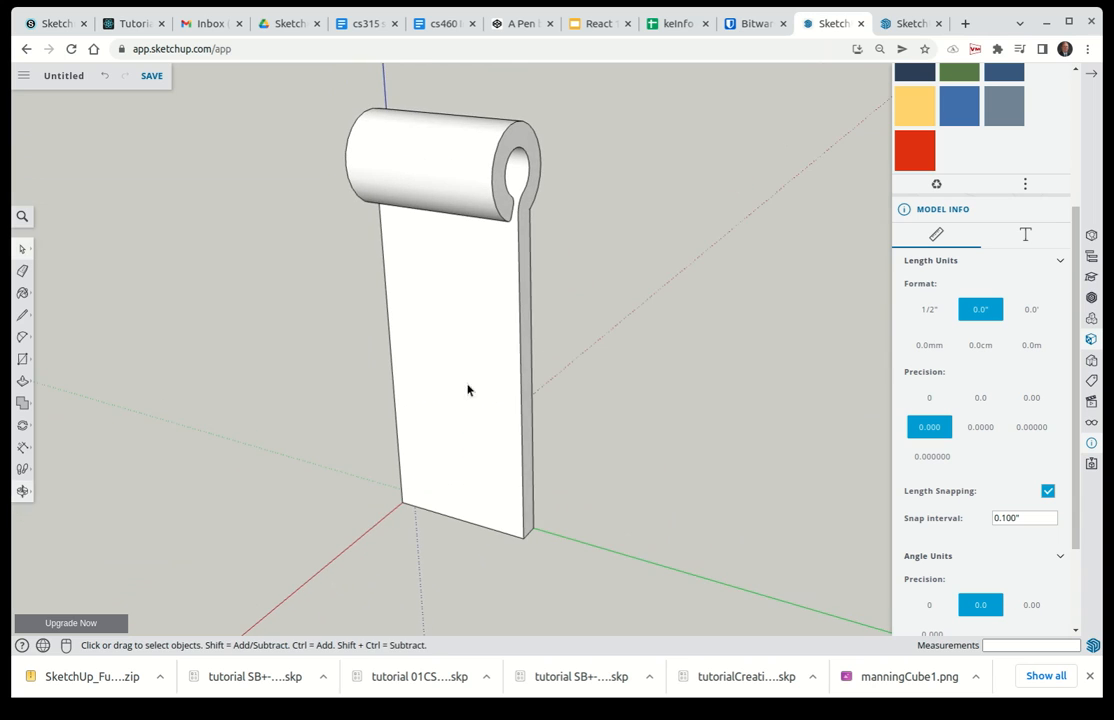
click(466, 375)
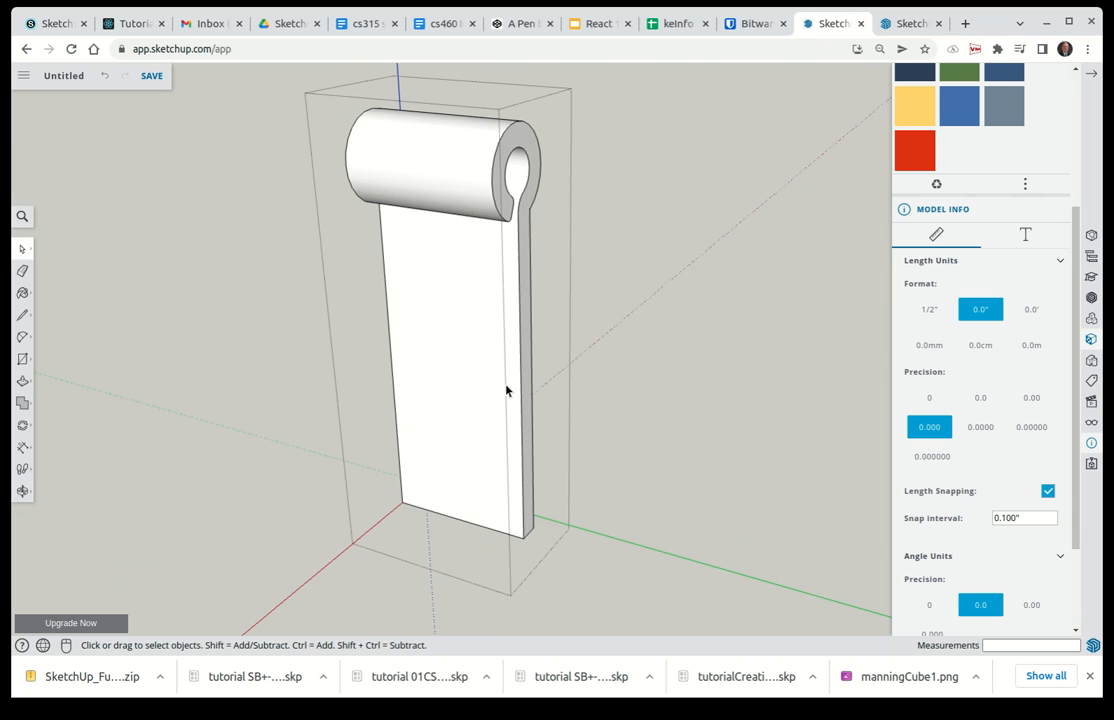
scroll(646, 353, down, 3)
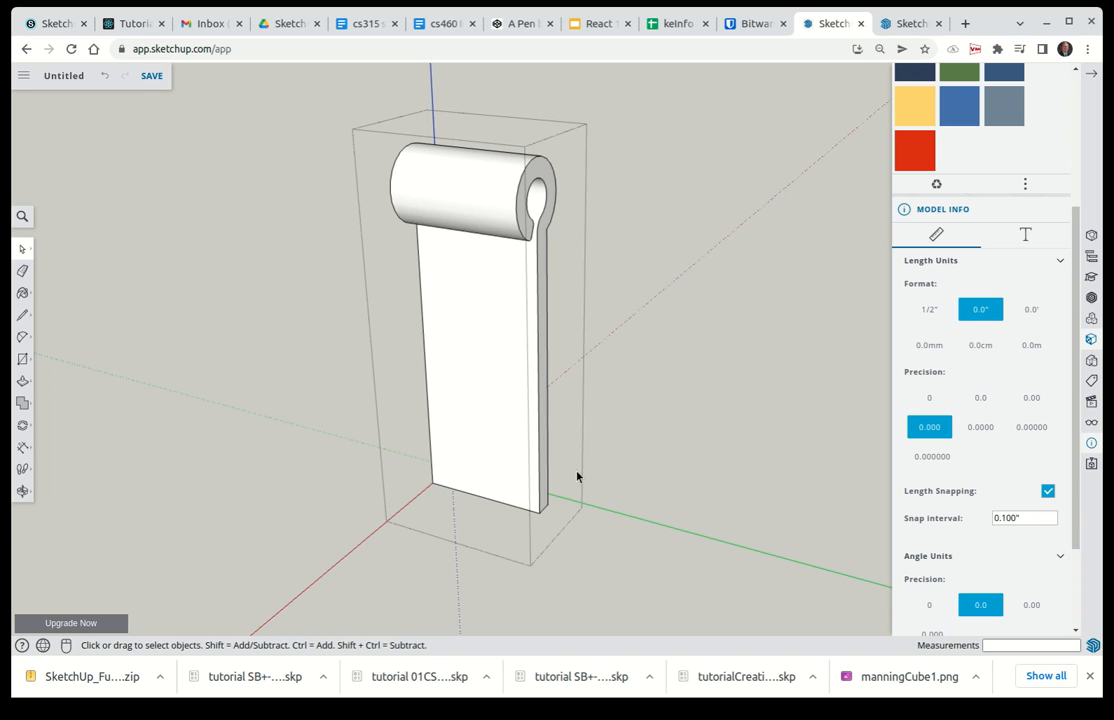
scroll(577, 476, up, 3)
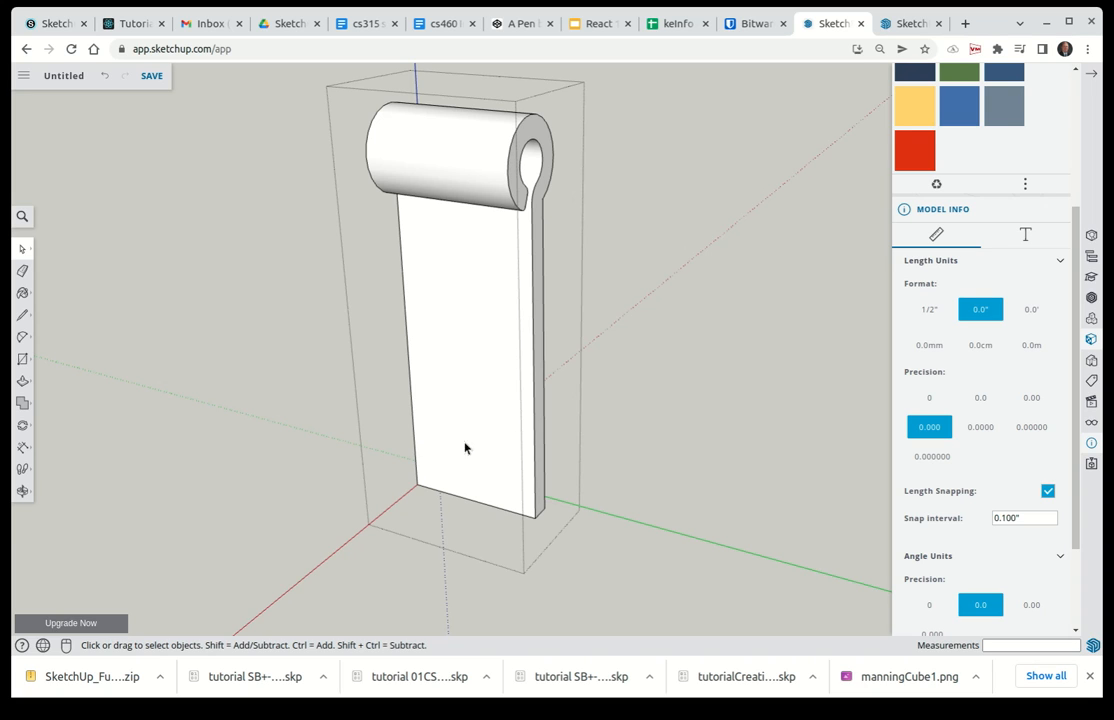
scroll(572, 456, down, 3)
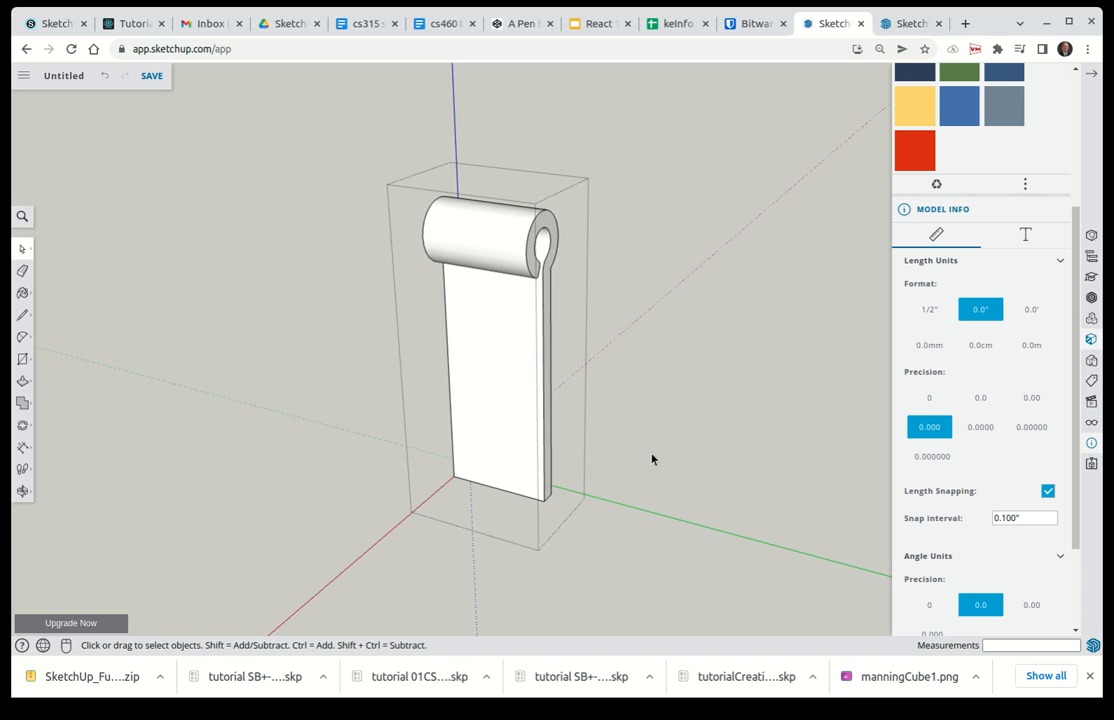
scroll(652, 459, up, 1)
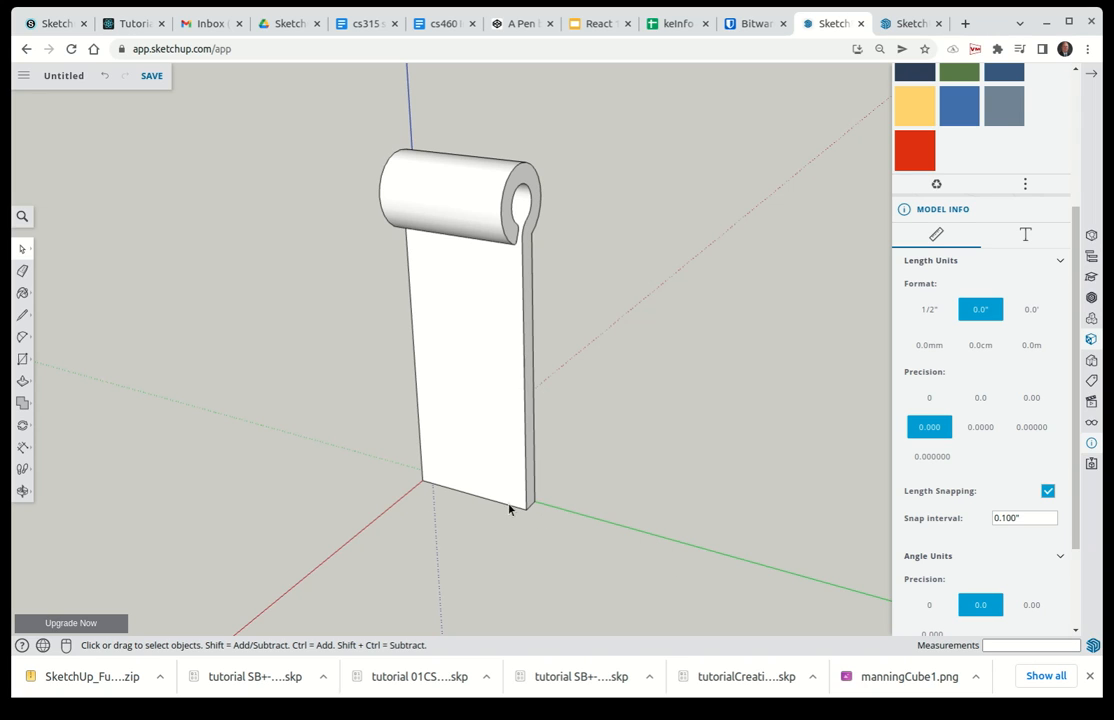
- Copy the hinge leaf group from its base corner at the origin 140" along the green axis
click(465, 460)
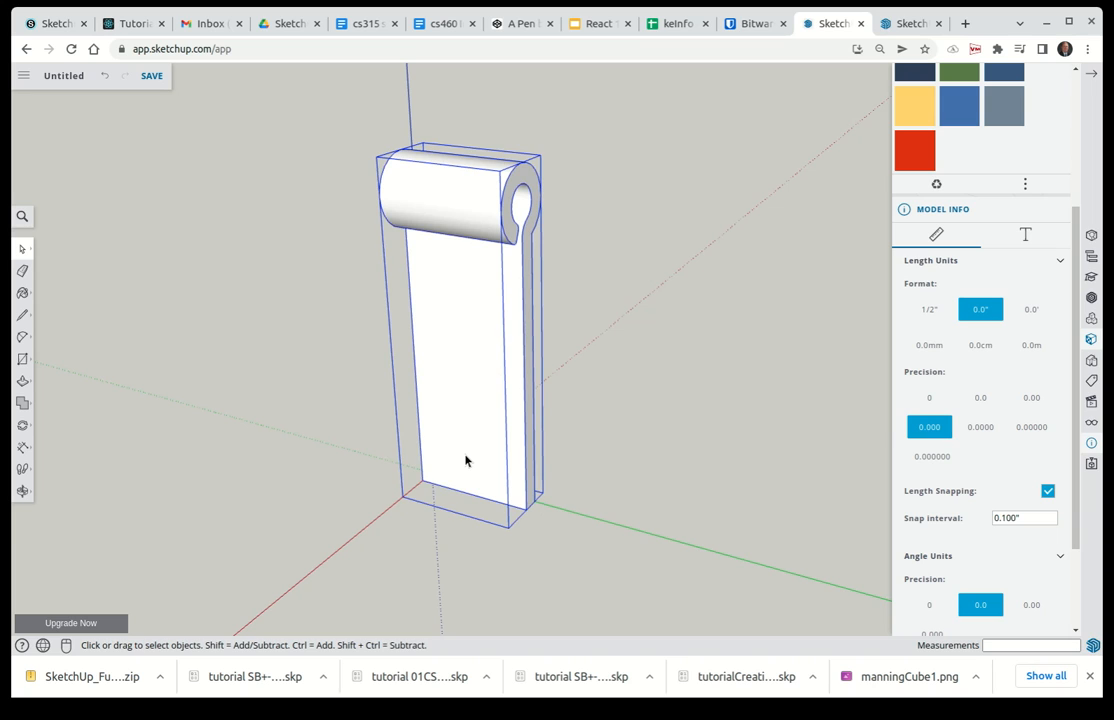
key(m)
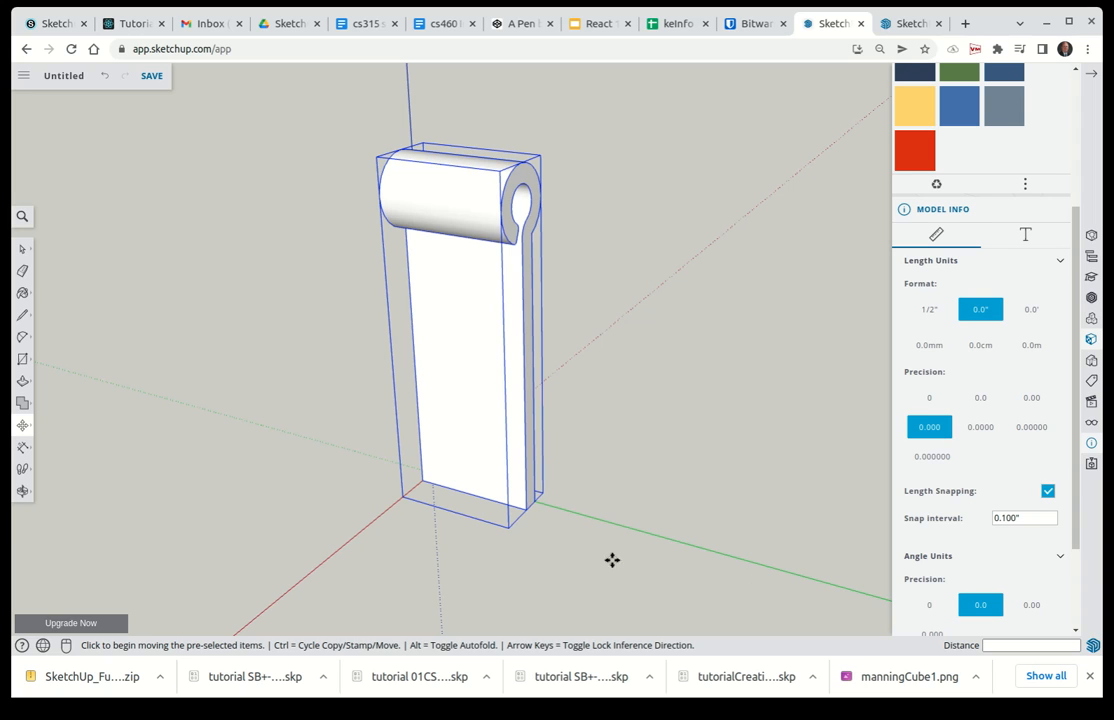
click(422, 483)
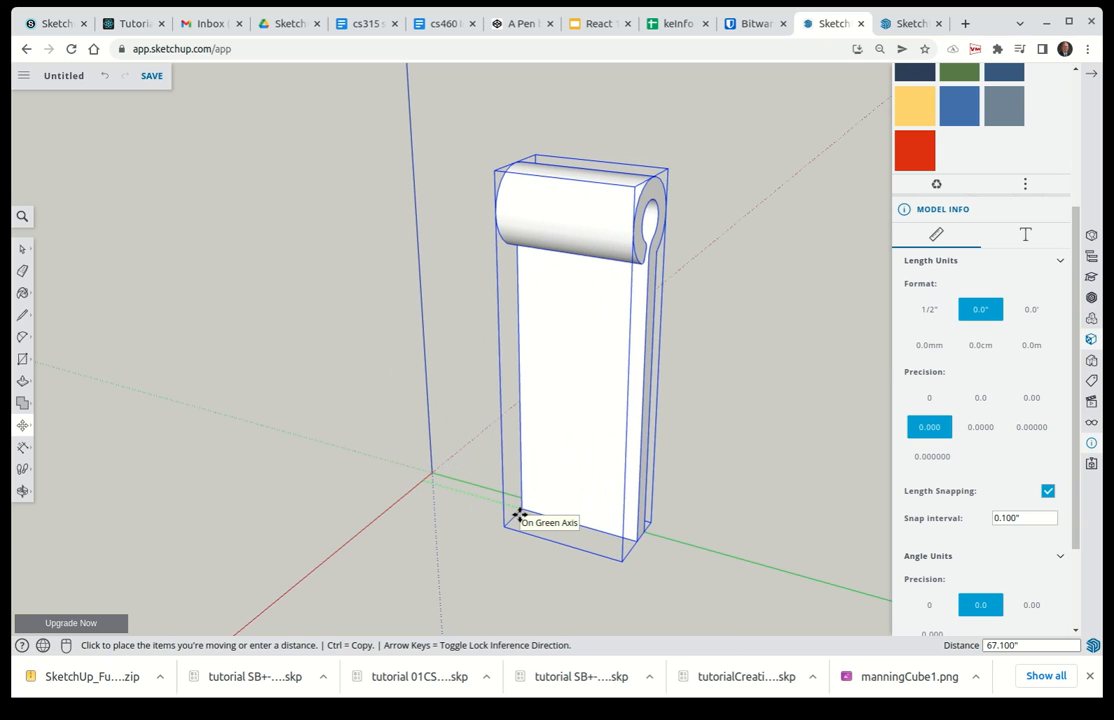
key(ctrl)
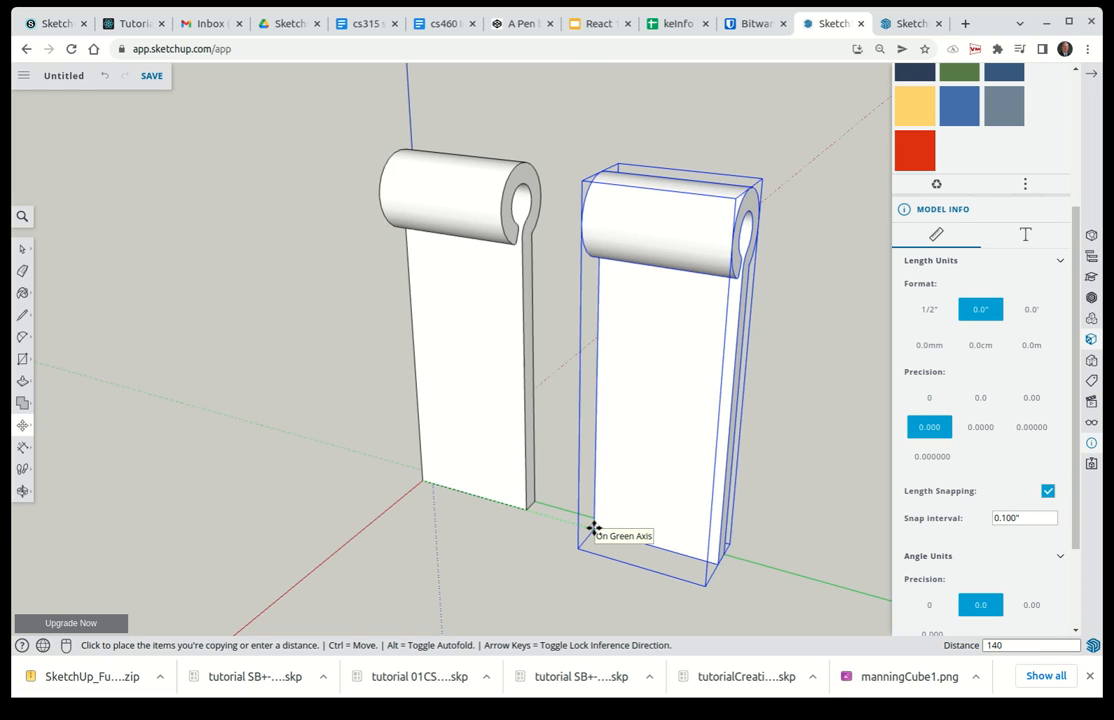
key(Return)
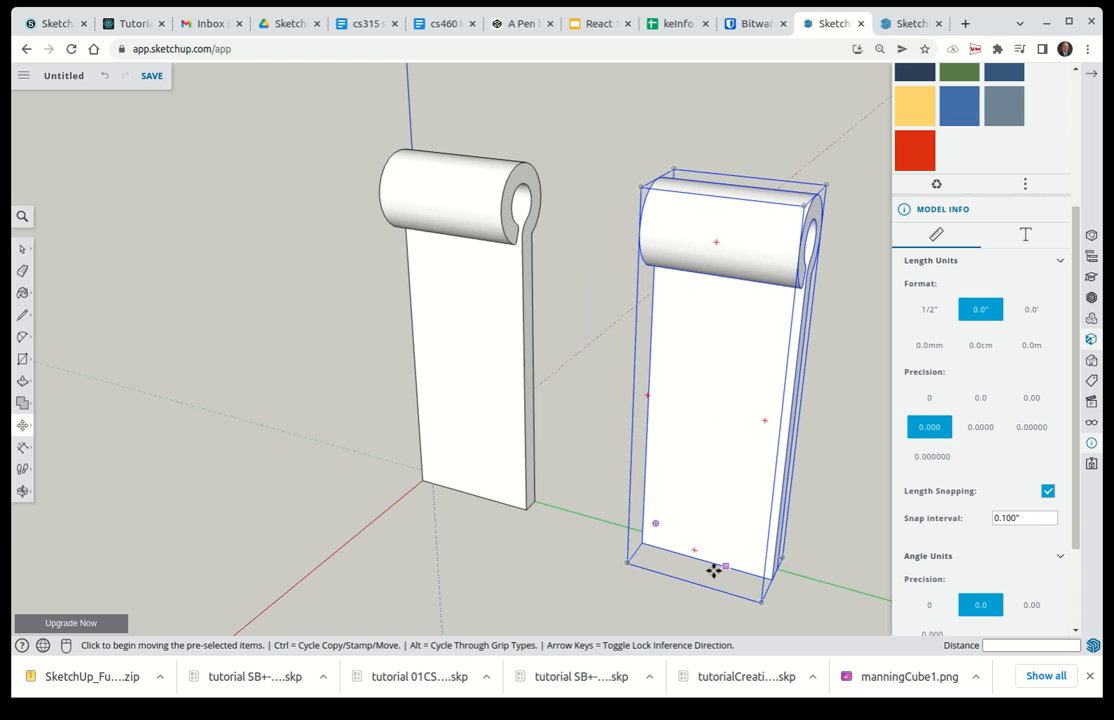
- Copy the second hinge leaf another 140" along the green axis from its lower base corner
click(641, 543)
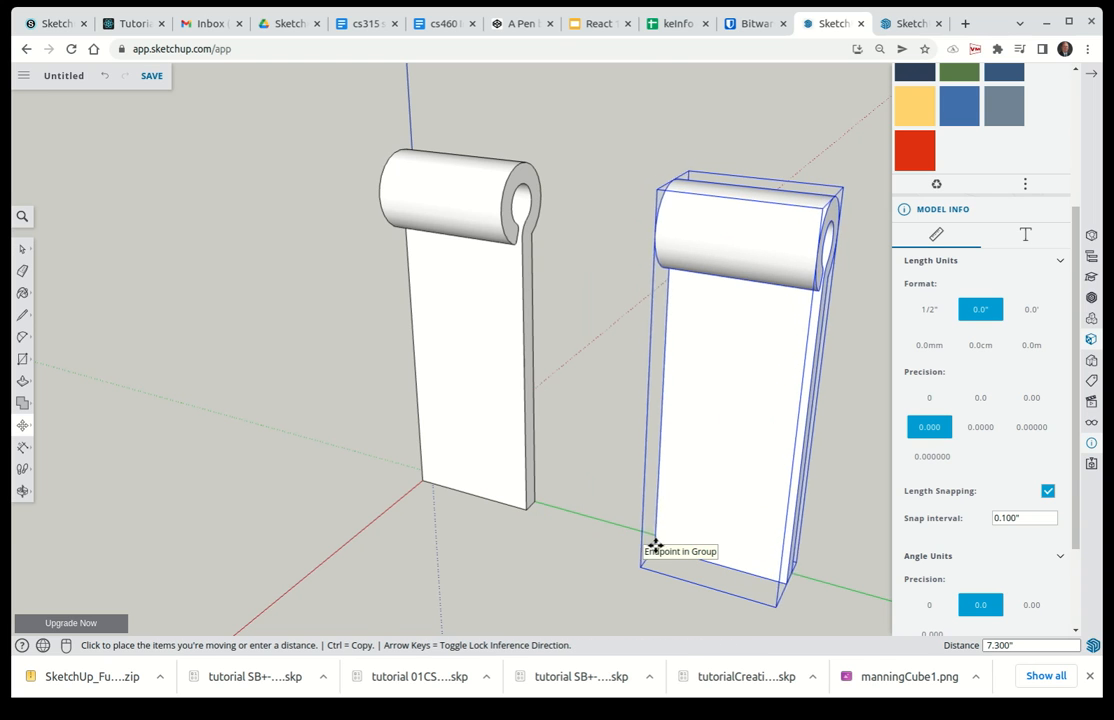
key(ctrl)
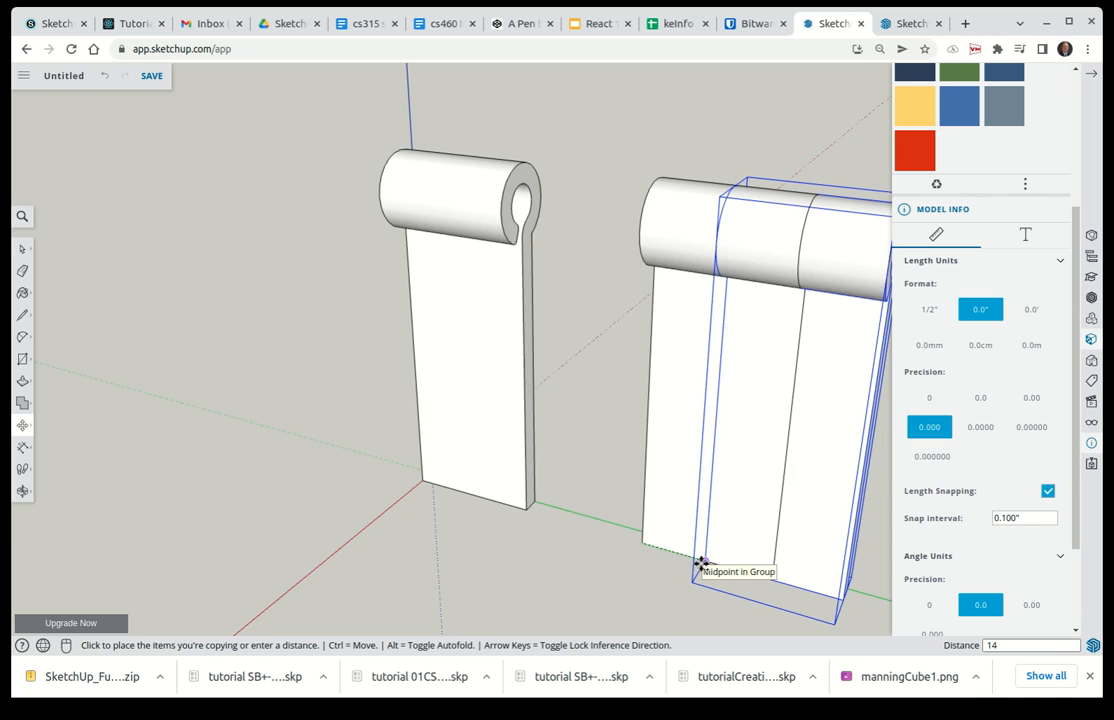
key(Return)
scroll(701, 563, down, 5)
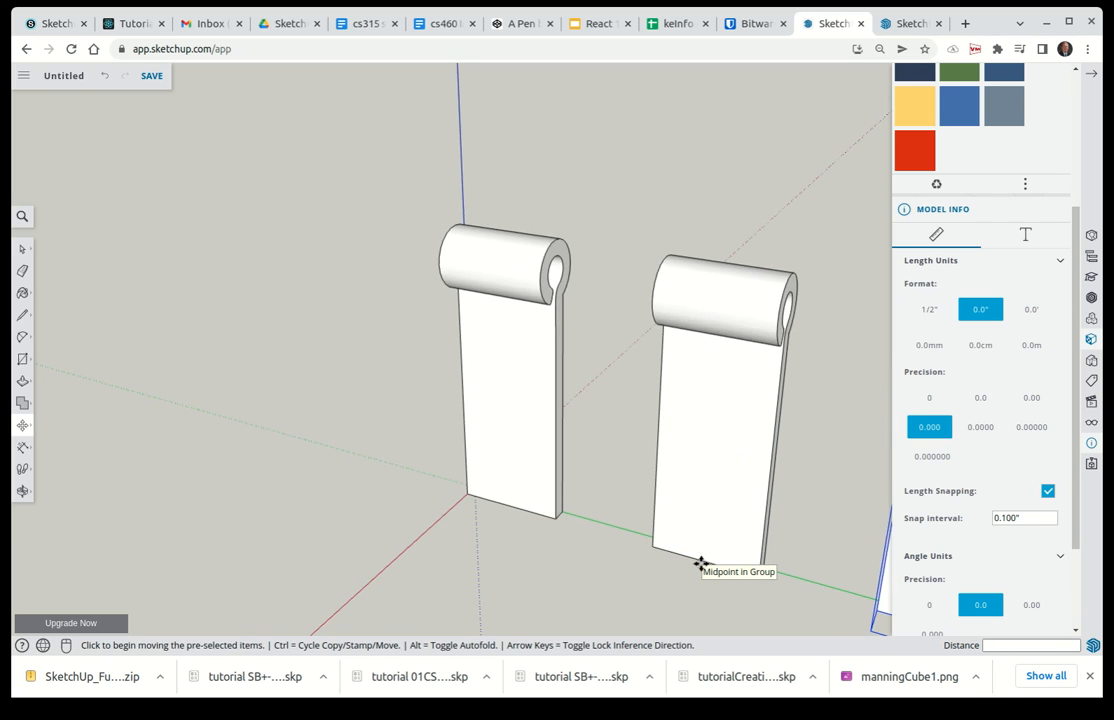
shift+middle_drag(721, 545, 527, 450)
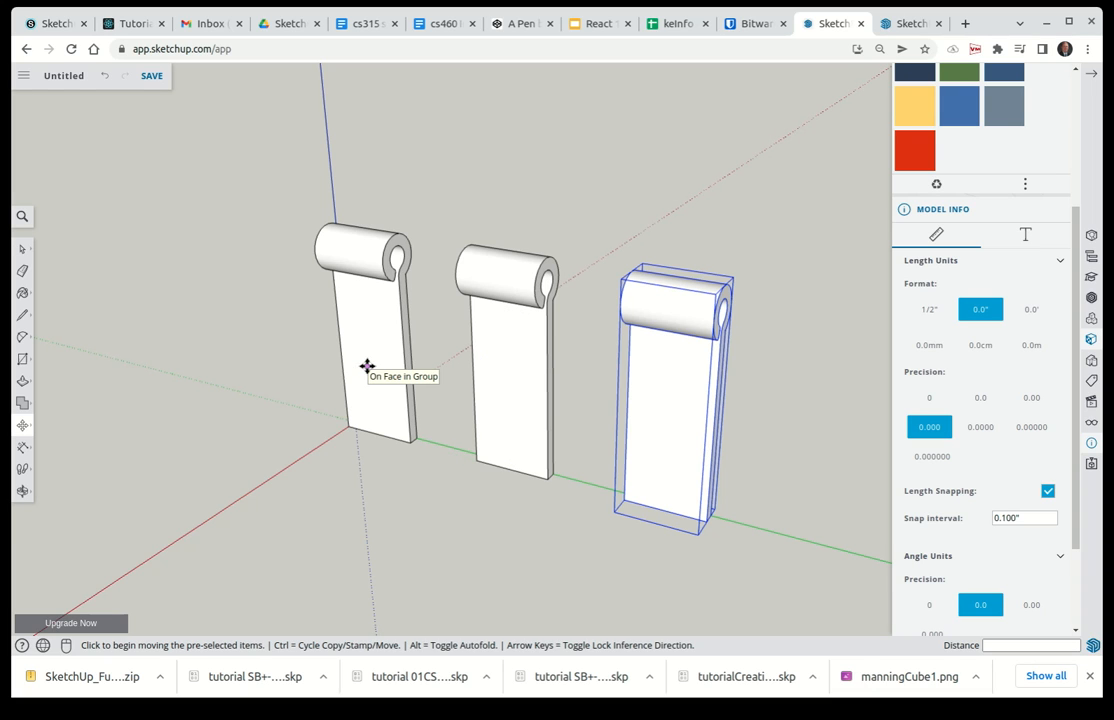
click(349, 426)
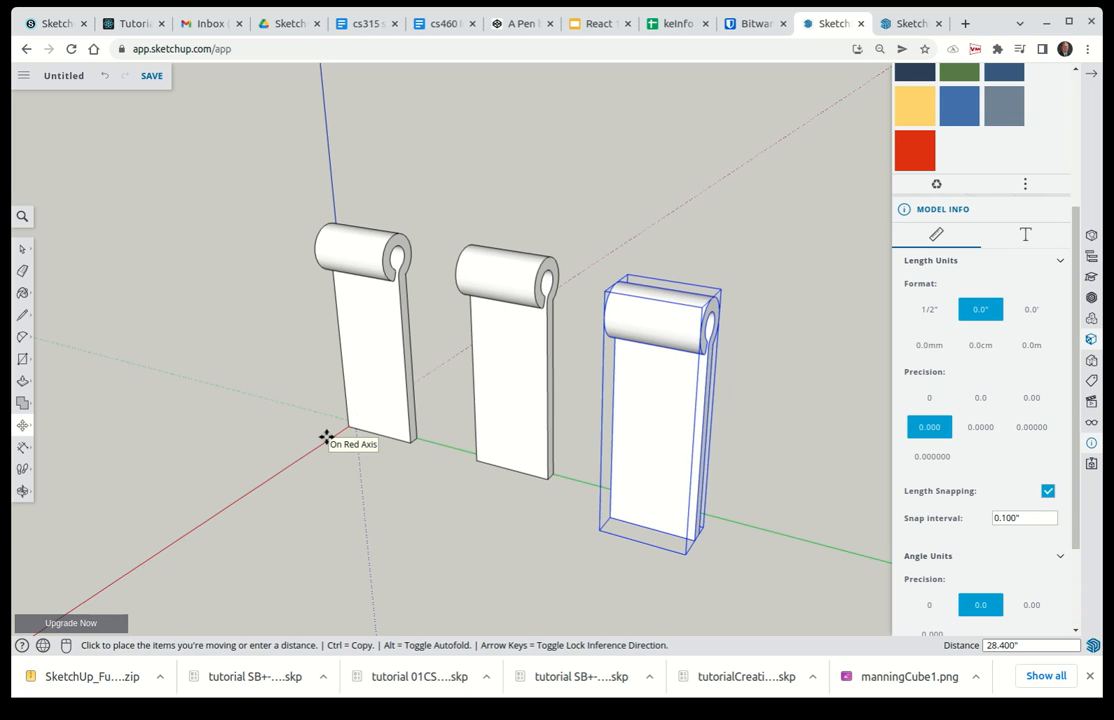
key(Escape)
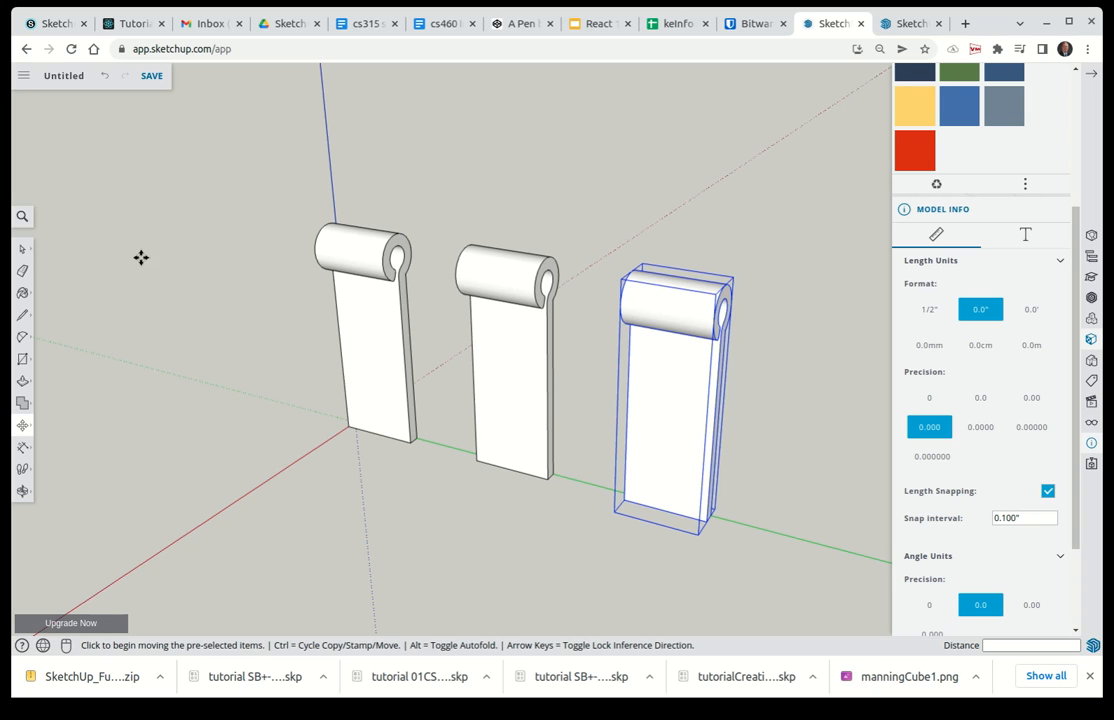
- Copy the first hinge leaf from its origin corner about 247" along the red axis, and move the copy 70" along the green axis
click(22, 250)
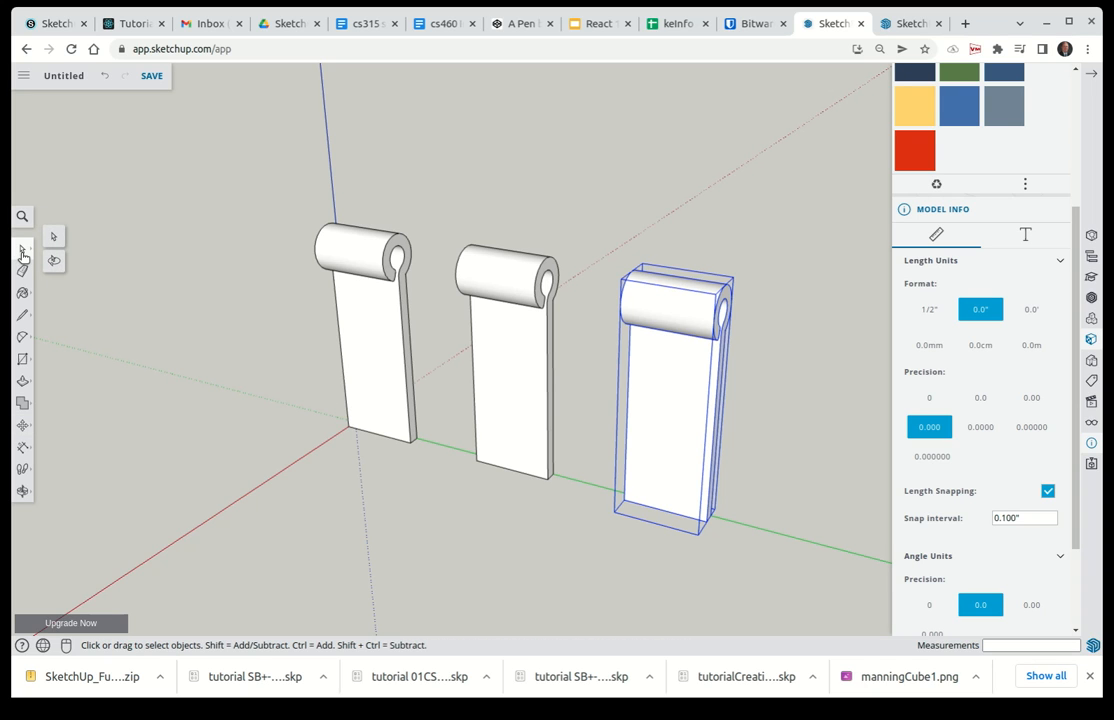
click(348, 327)
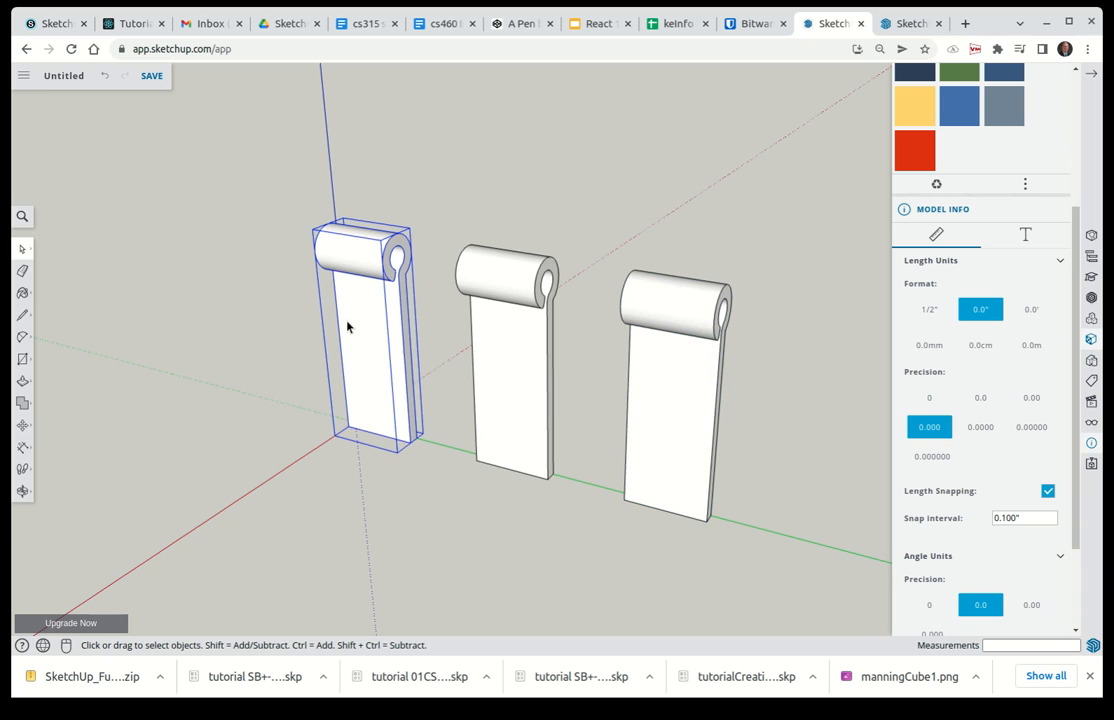
key(m)
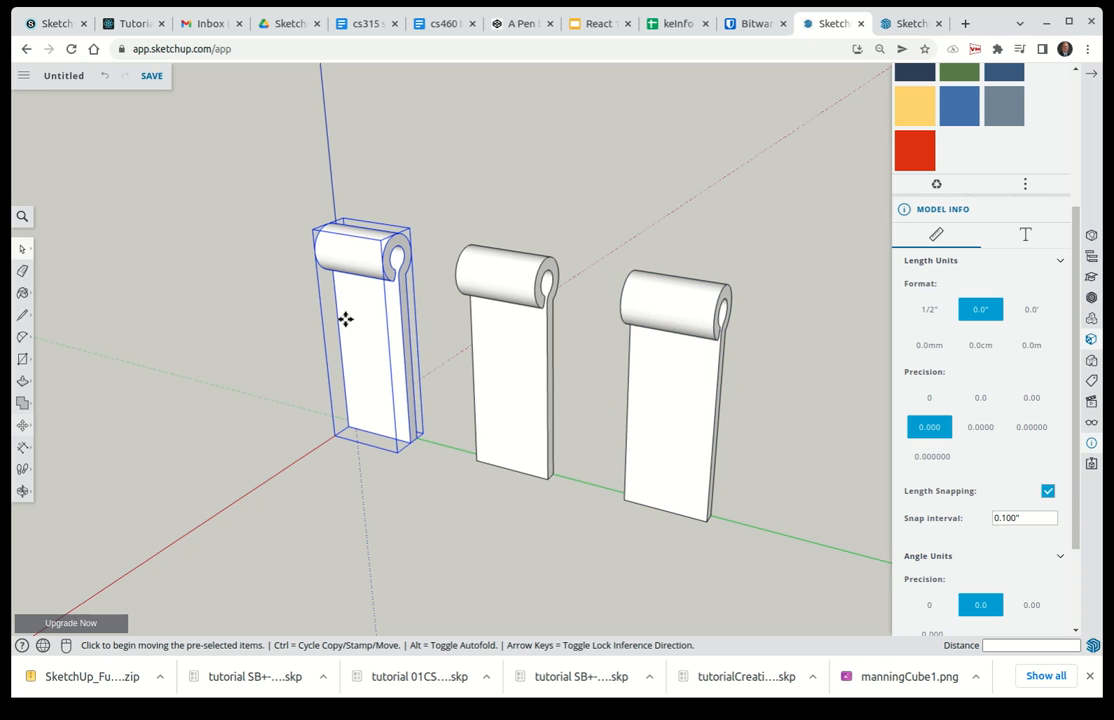
click(348, 430)
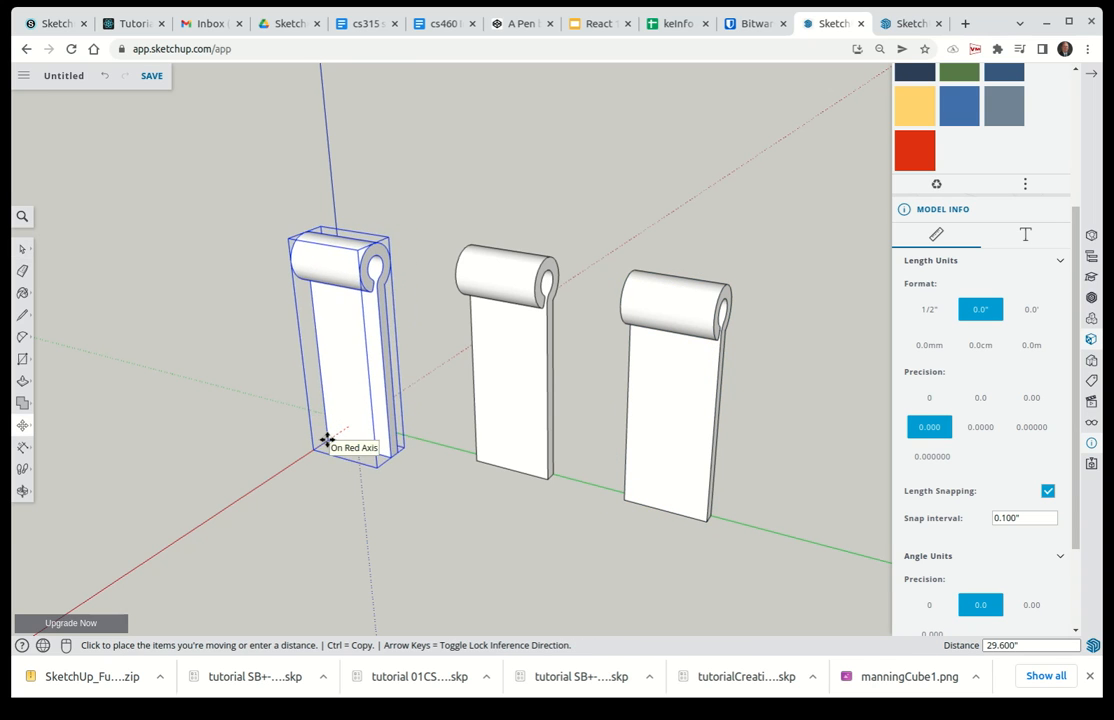
key(ctrl)
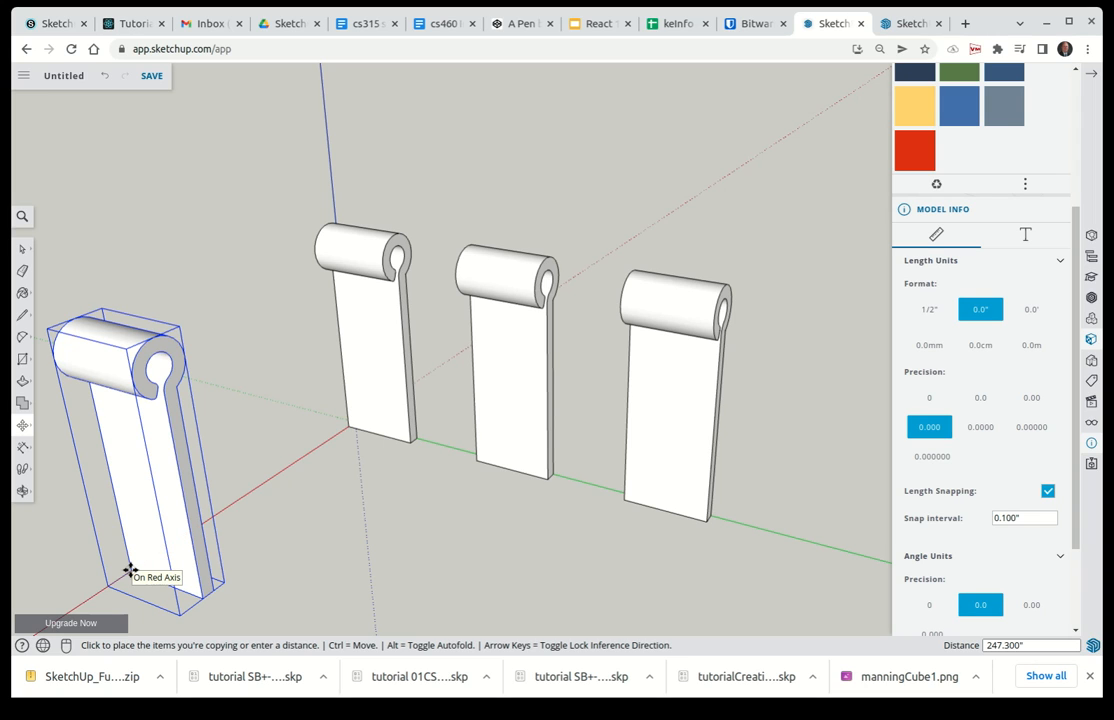
click(130, 570)
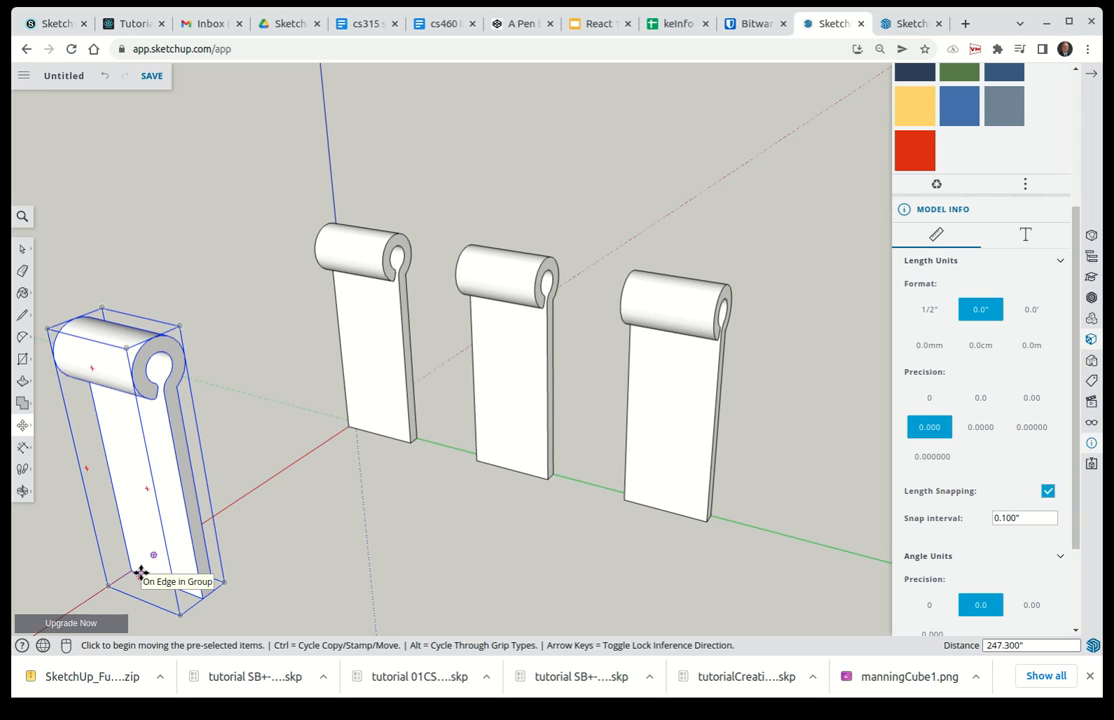
click(130, 570)
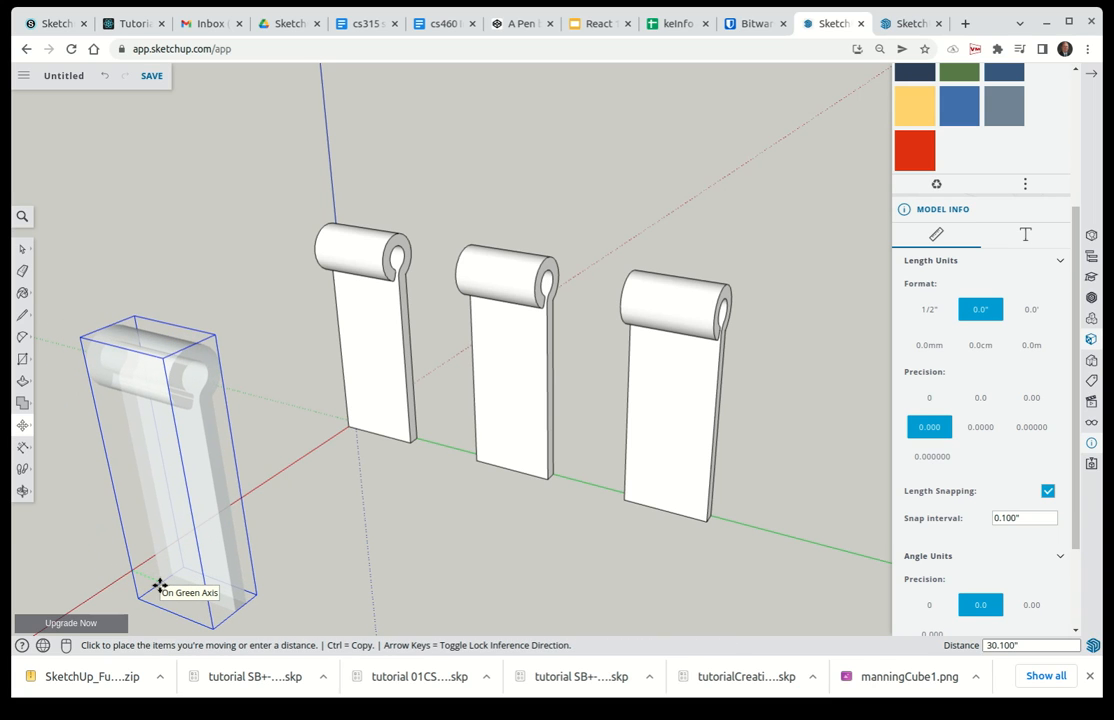
key(Return)
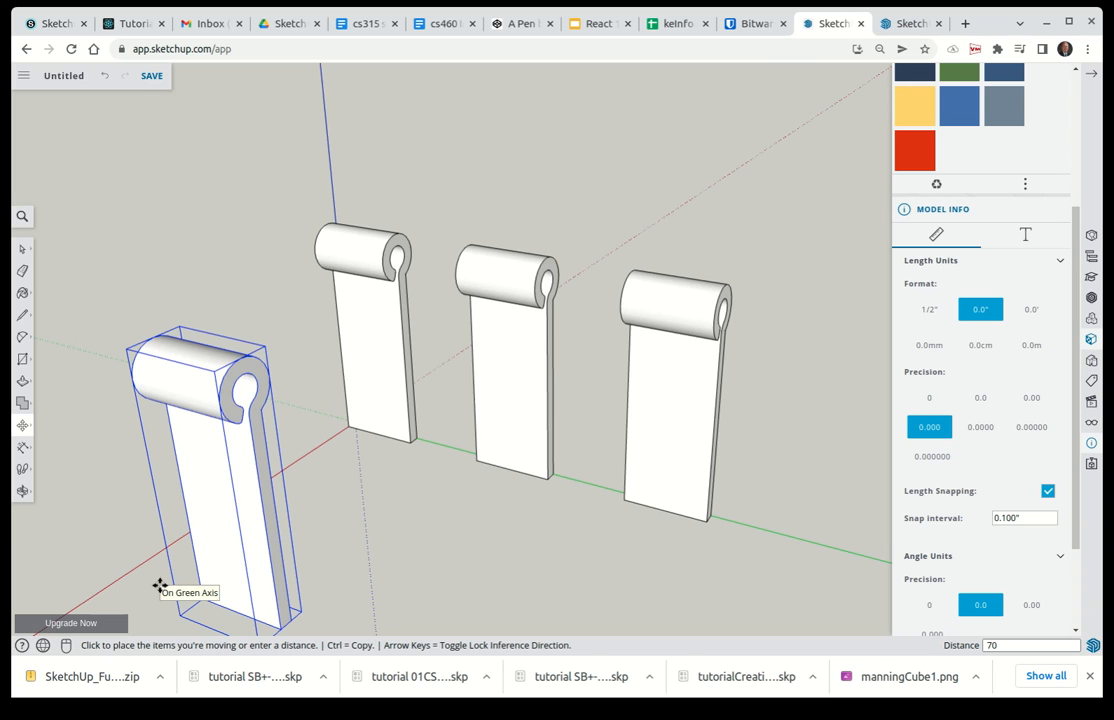
- Rotate the copied leaf 180 degrees in the ground plane about the midpoint of its base edge, starting from the red-axis direction
scroll(160, 585, down, 1)
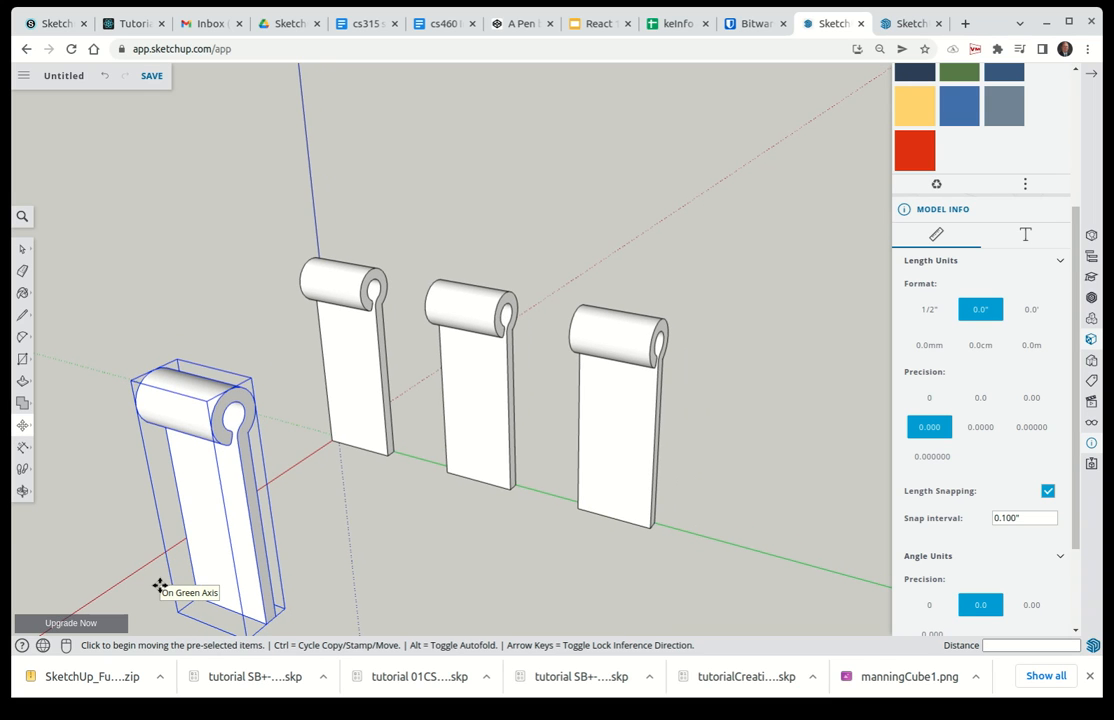
scroll(160, 585, down, 1)
middle_drag(241, 532, 413, 423)
mouse_move(465, 455)
middle_down()
mouse_move(406, 489)
mouse_move(415, 475)
mouse_move(423, 468)
mouse_move(422, 510)
middle_up()
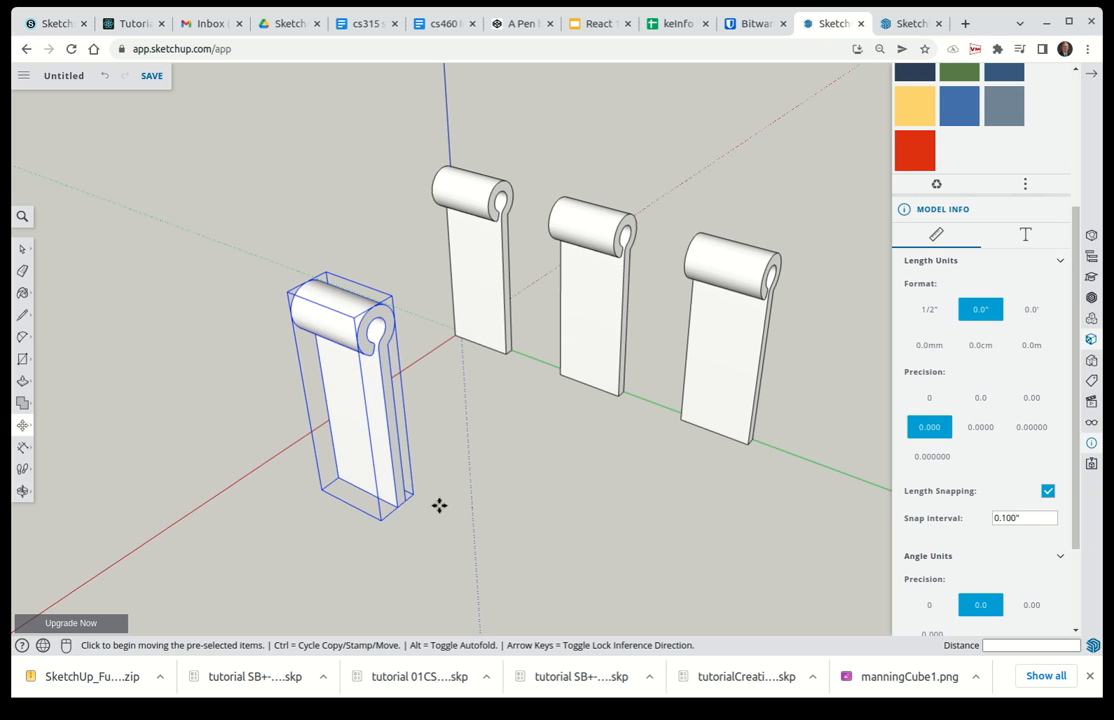
middle_drag(536, 431, 594, 378)
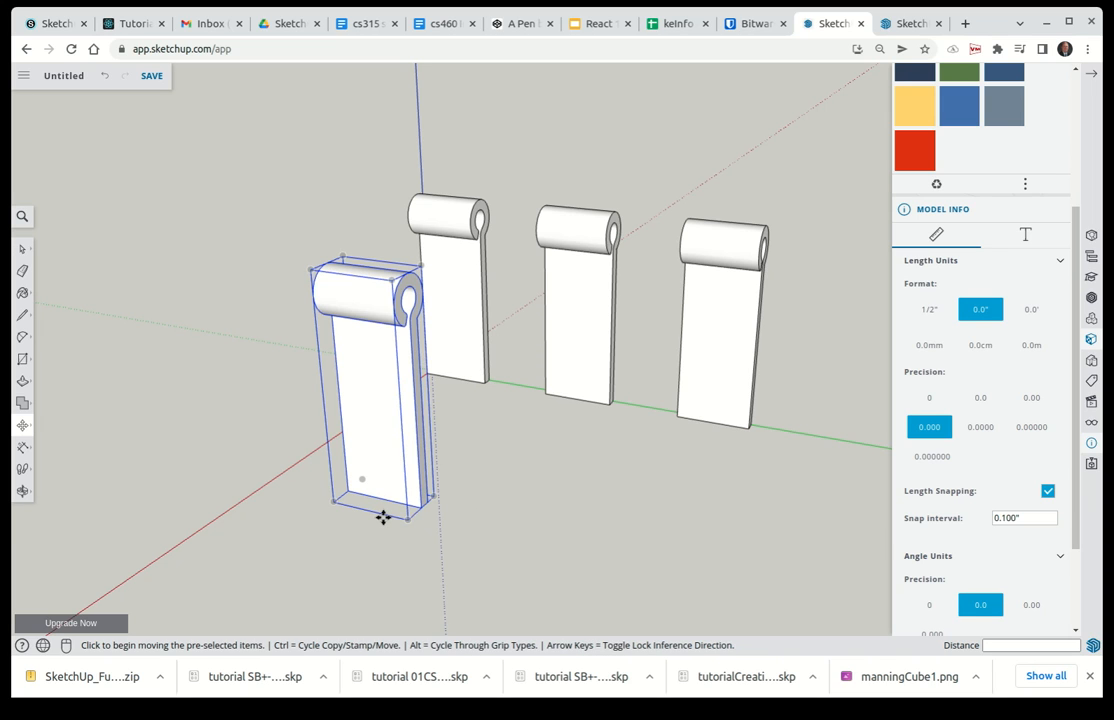
key(q)
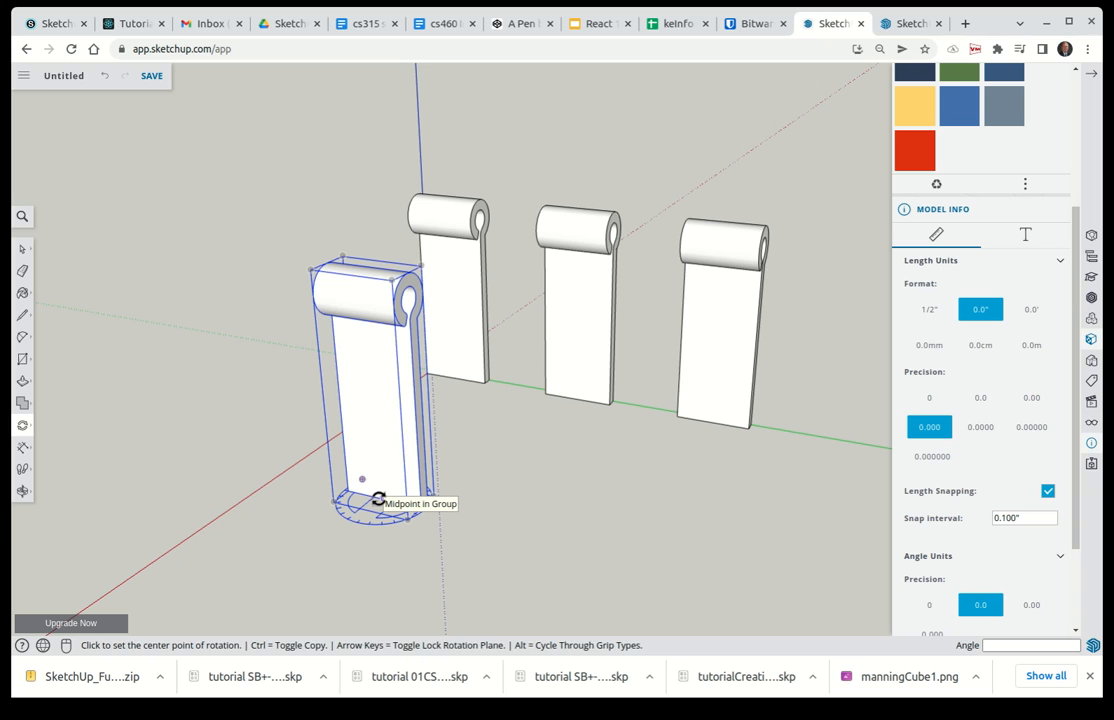
click(379, 498)
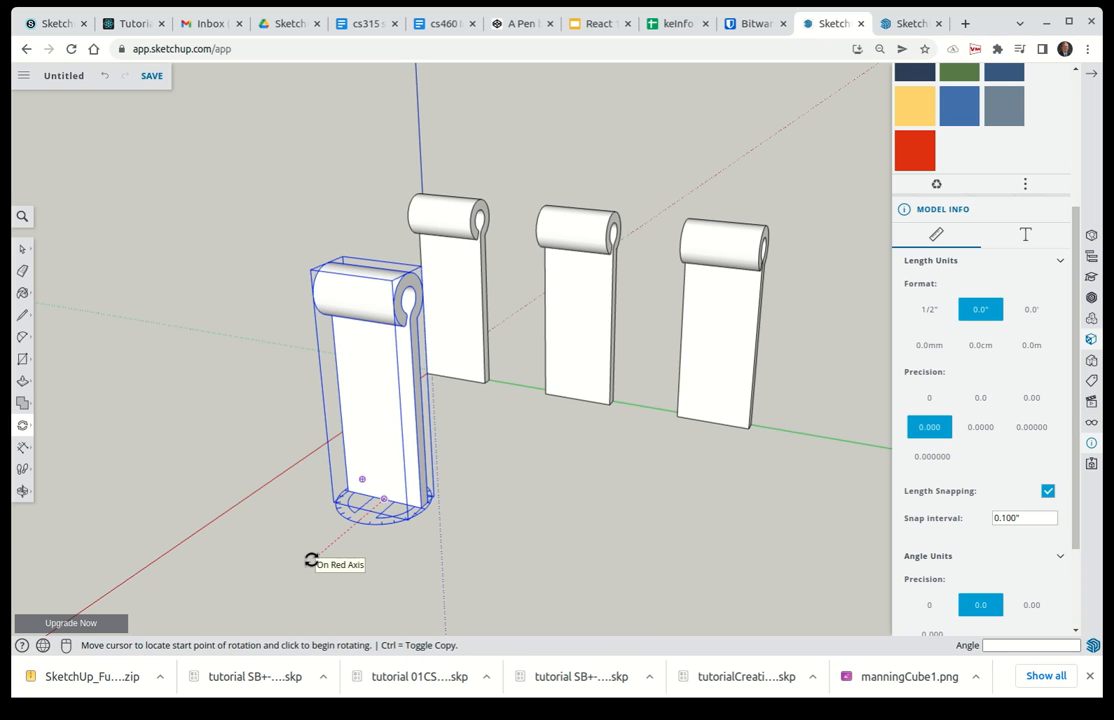
click(311, 560)
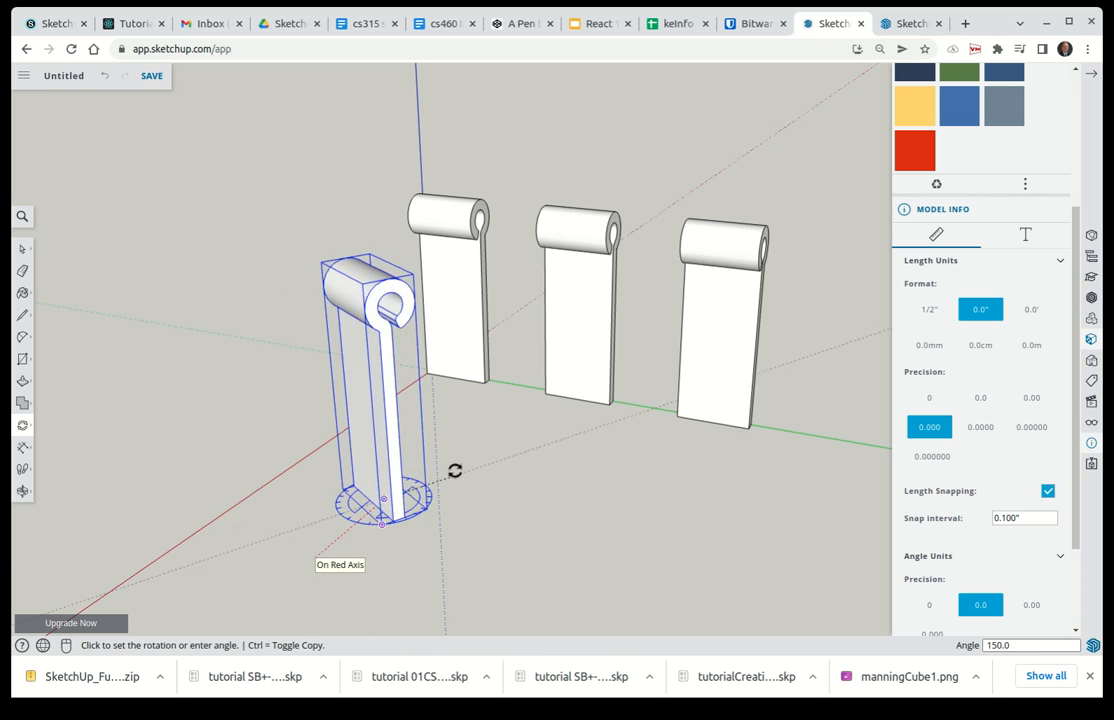
click(464, 431)
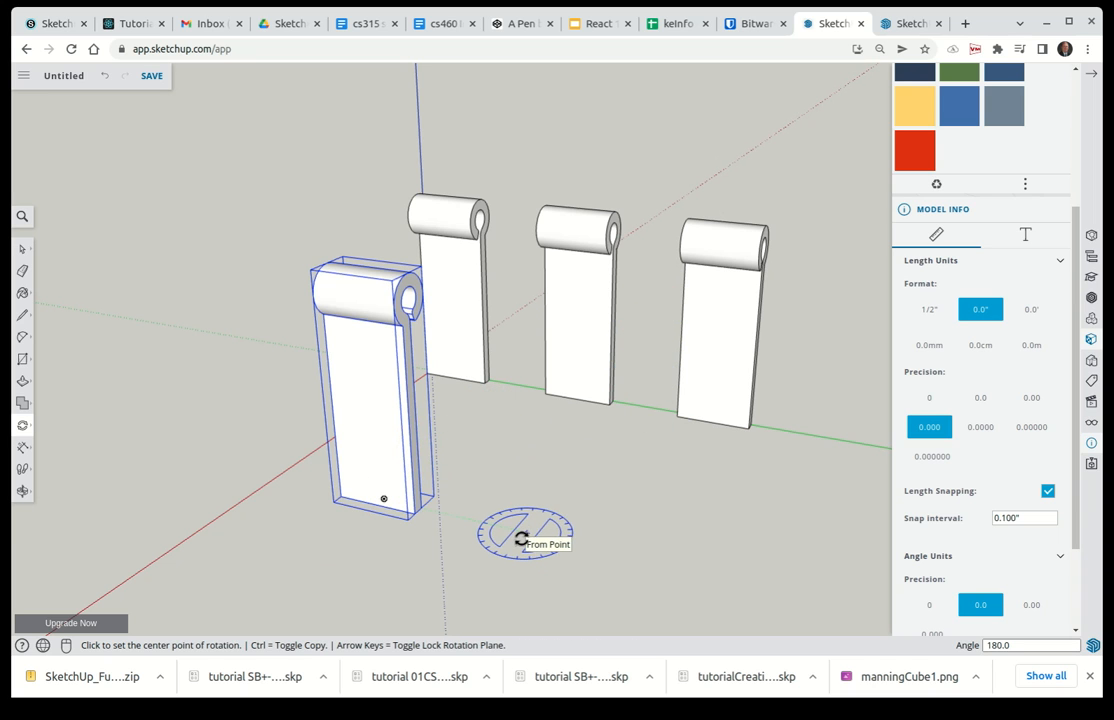
- Copy the rotated leaf 140" along the green axis from its lower base corner
key(m)
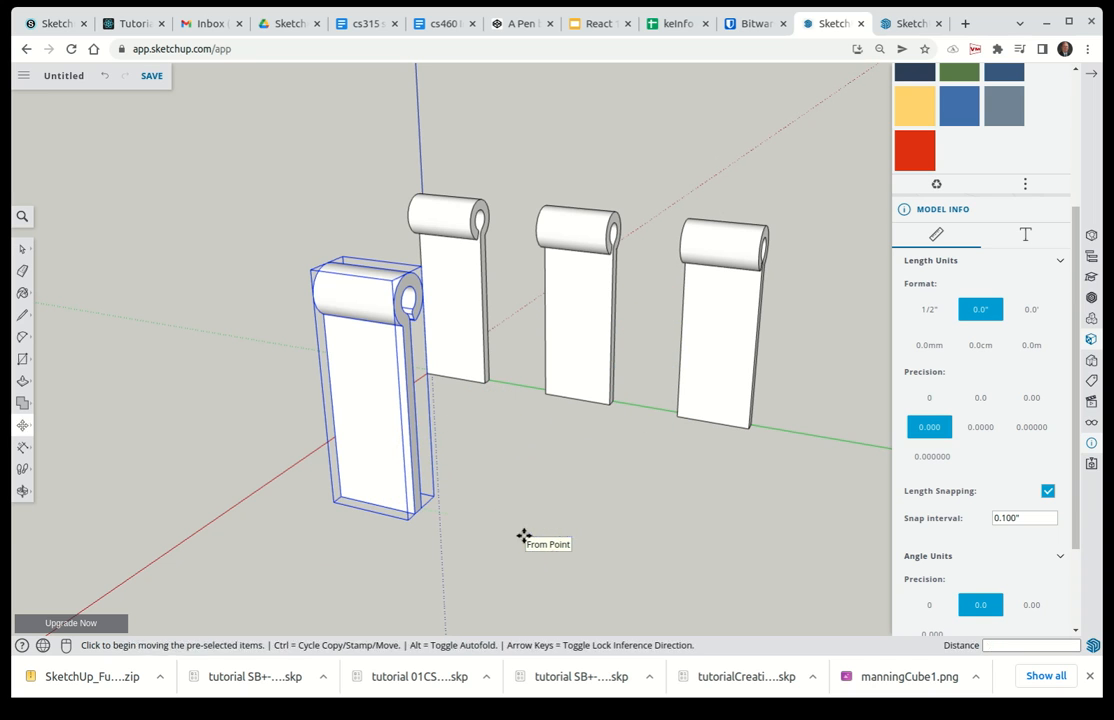
click(341, 497)
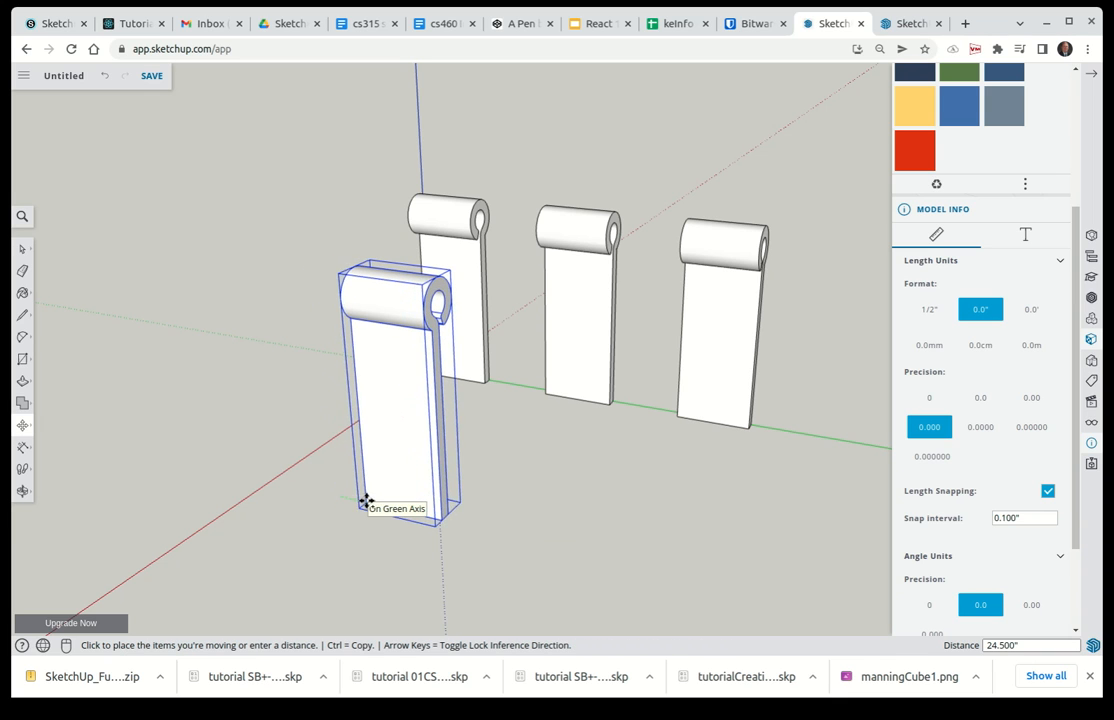
key(ctrl)
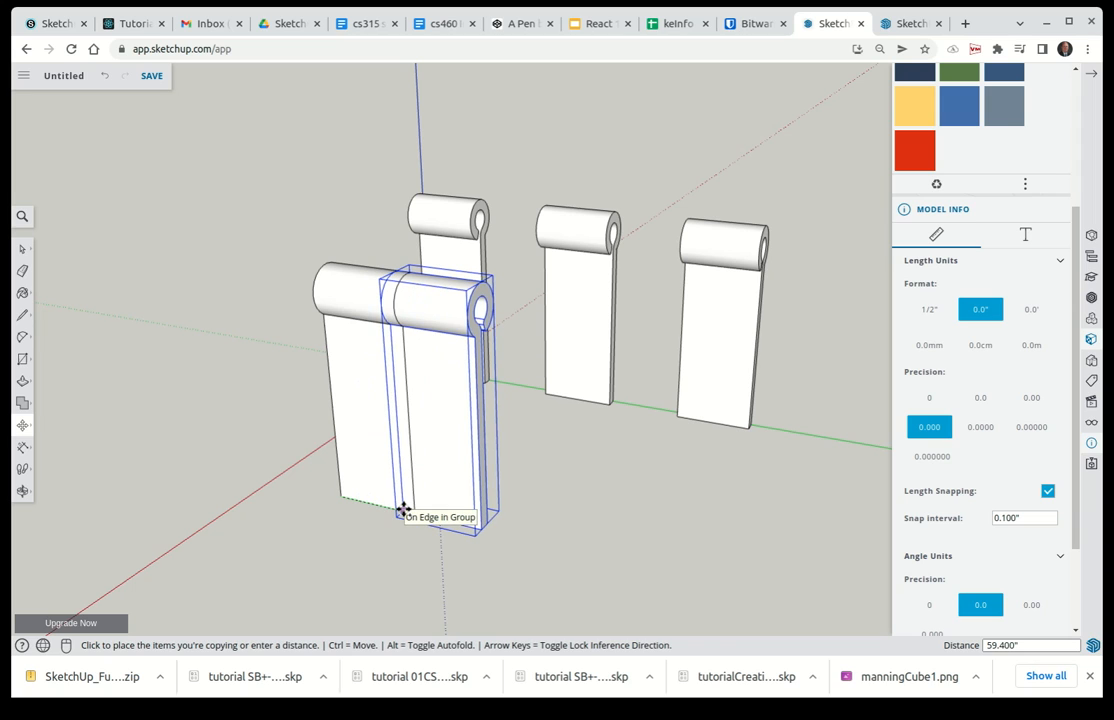
text(140)
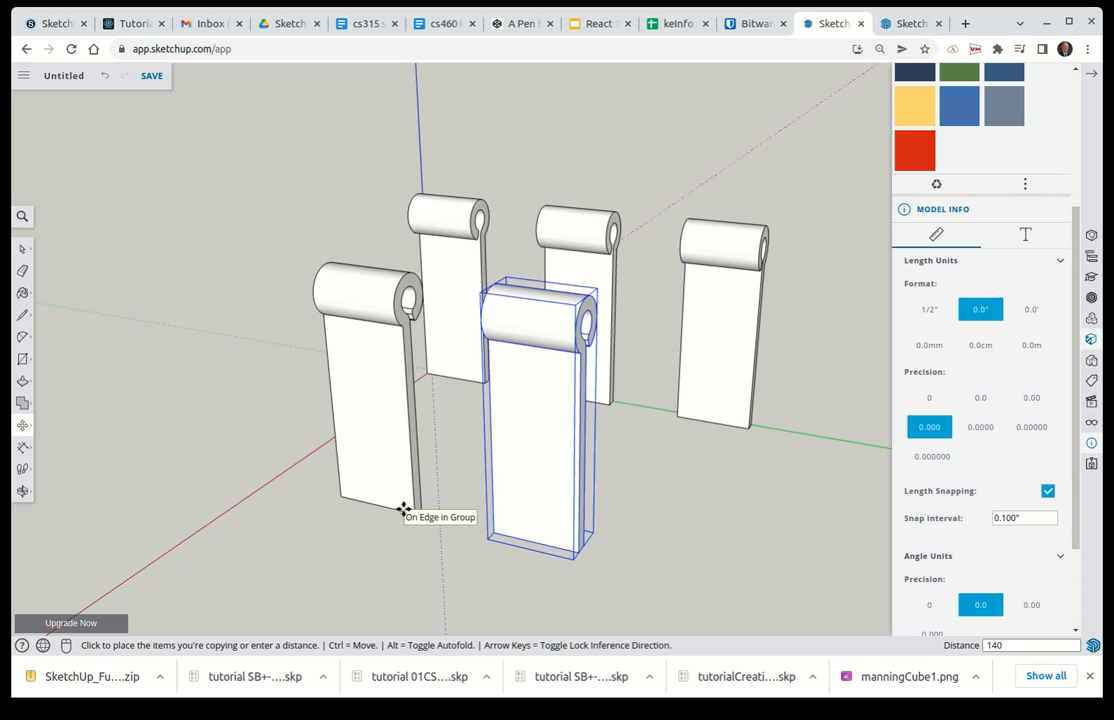
key(Return)
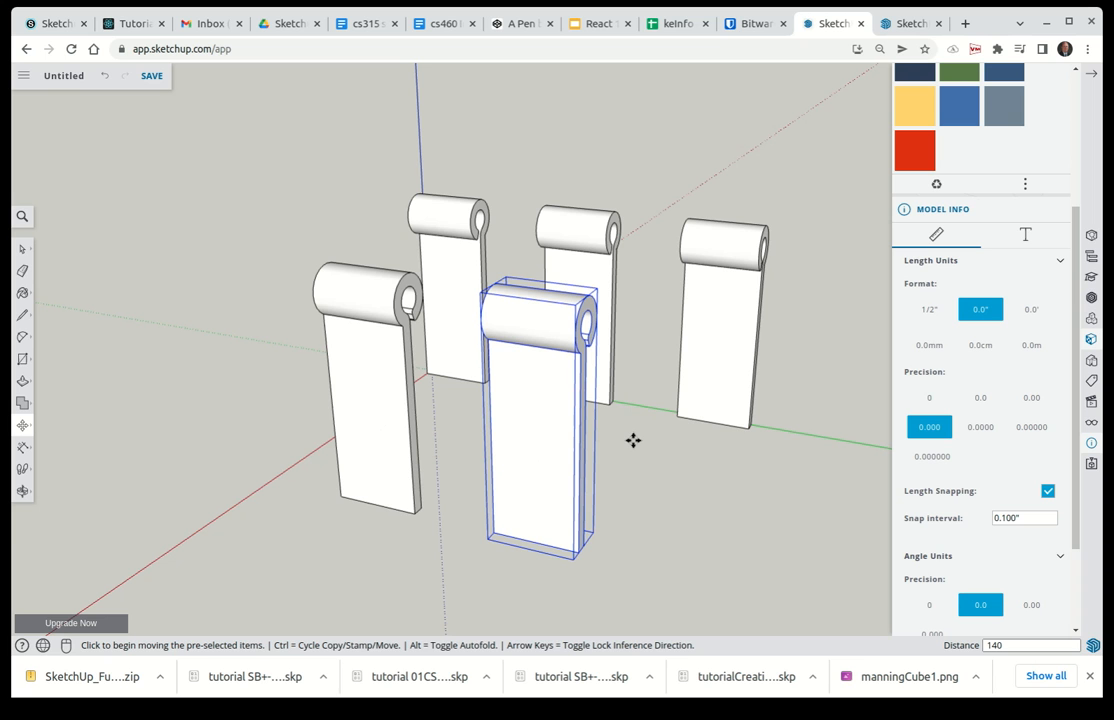
- Examine the knuckle openings and inner faces of the two facing rows of hinge leaves, ending at the leaf on the origin
scroll(636, 452, up, 3)
middle_drag(658, 398, 520, 490)
scroll(540, 400, up, 3)
middle_drag(520, 301, 415, 281)
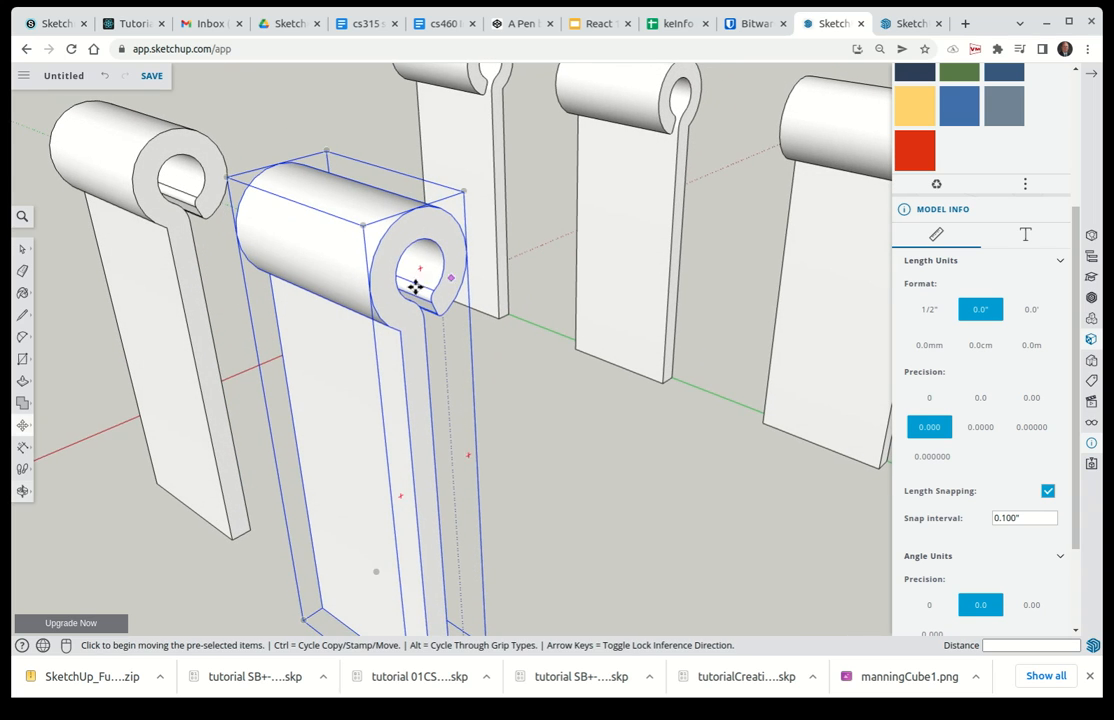
middle_drag(126, 361, 627, 256)
mouse_move(281, 390)
middle_down()
mouse_move(296, 399)
mouse_move(356, 390)
mouse_move(443, 418)
middle_up()
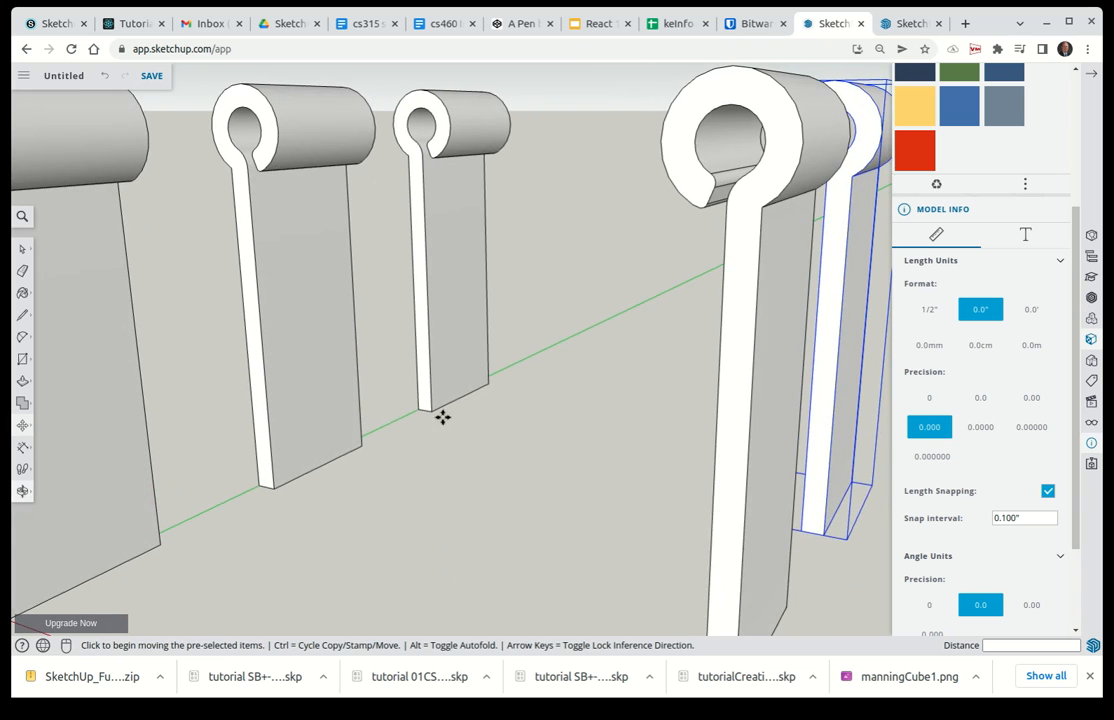
mouse_move(124, 405)
middle_down()
mouse_move(259, 410)
mouse_move(288, 398)
middle_up()
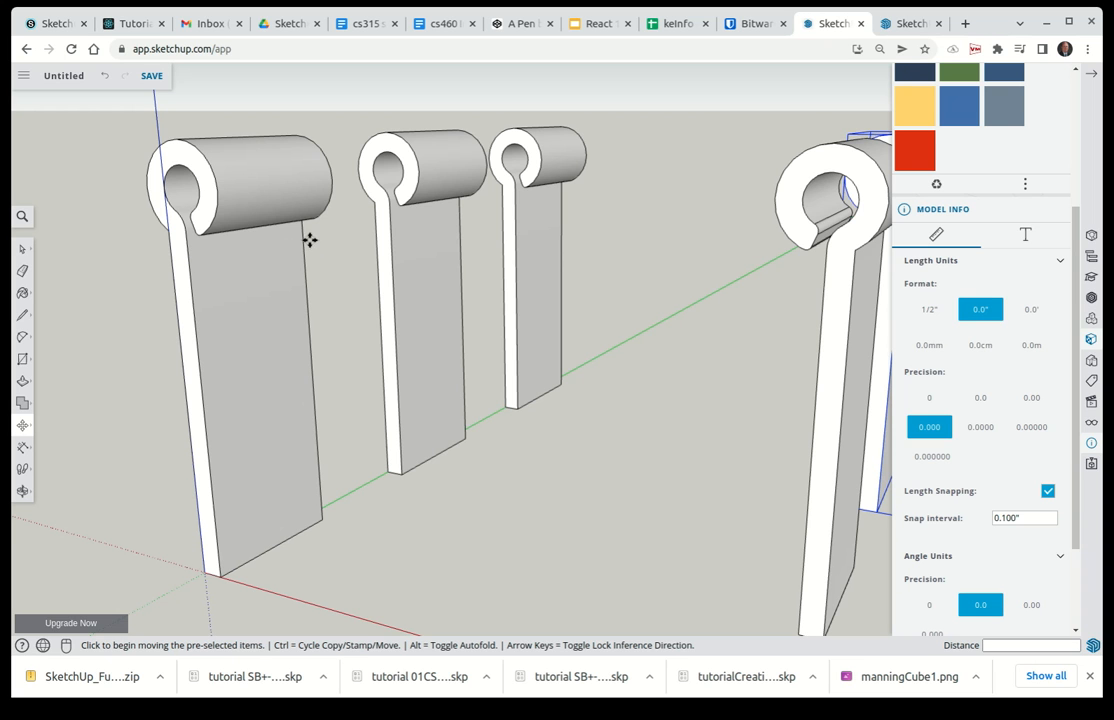
mouse_move(167, 274)
middle_down()
mouse_move(298, 281)
mouse_move(524, 266)
mouse_move(543, 232)
middle_up()
middle_drag(539, 235, 561, 268)
drag(561, 268, 389, 260)
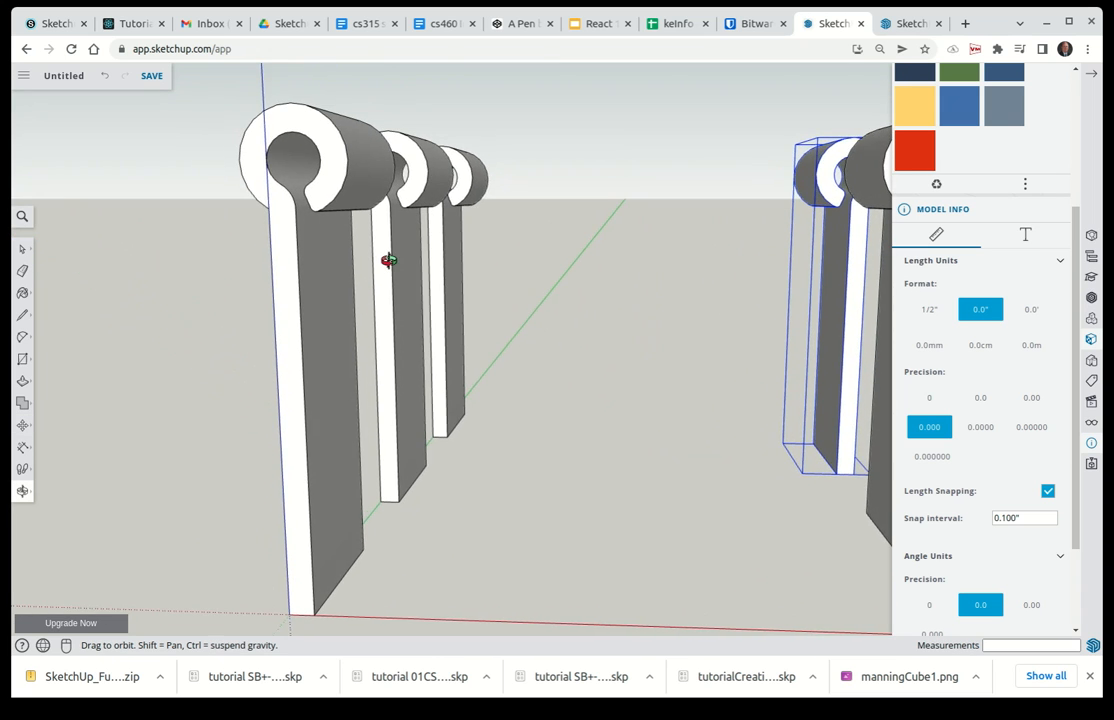
middle_drag(389, 260, 389, 260)
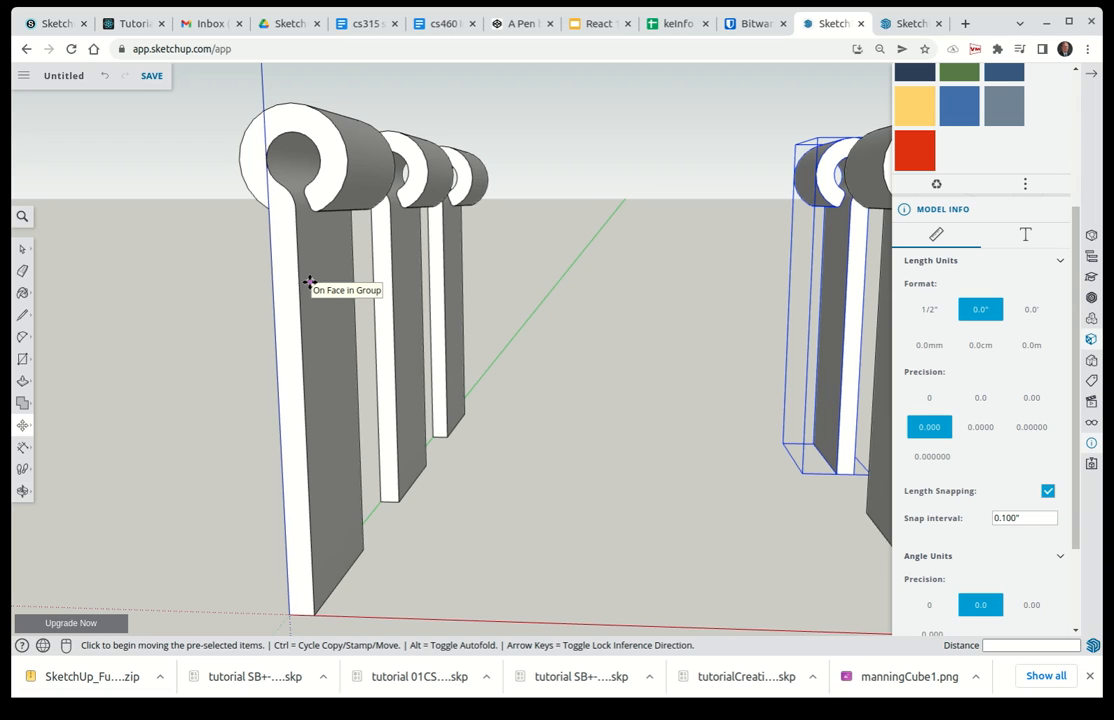
- Draw a 70" line parallel to the green axis across the origin leaf's inner face, just below the knuckle
key(l)
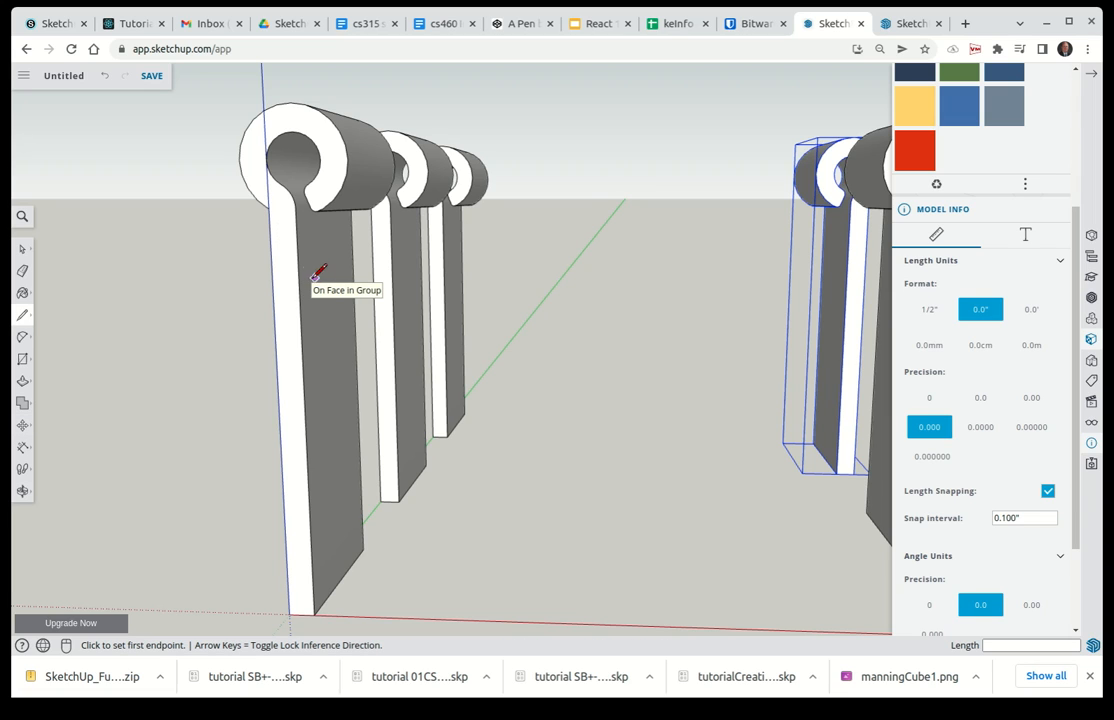
click(296, 224)
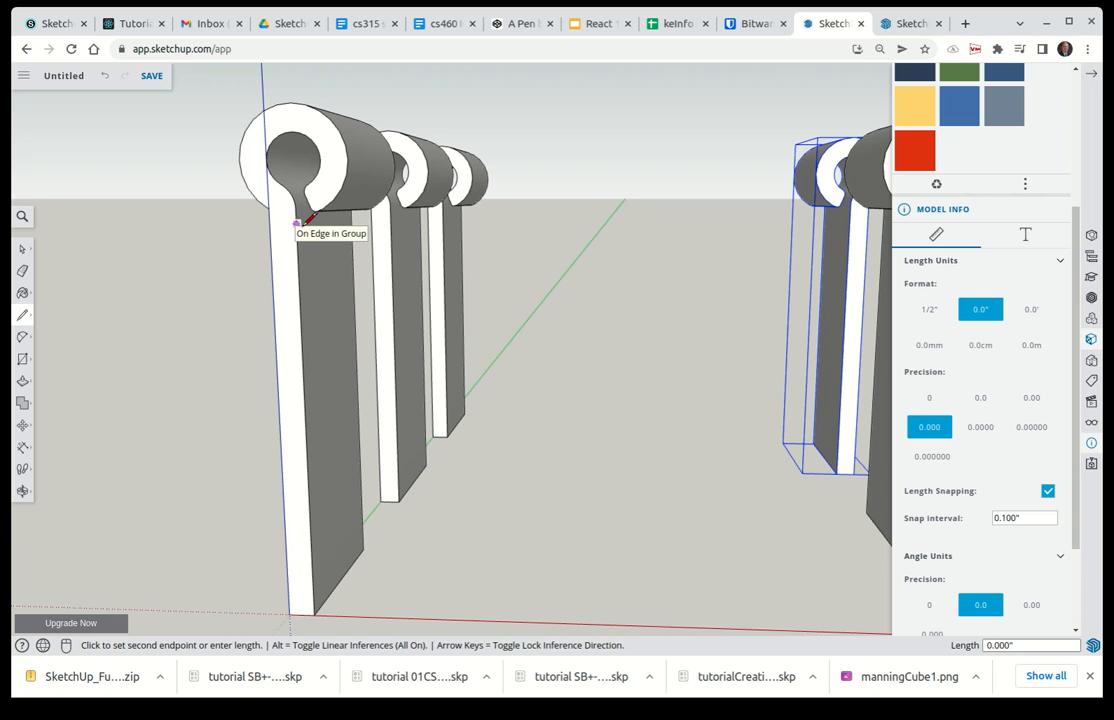
click(351, 219)
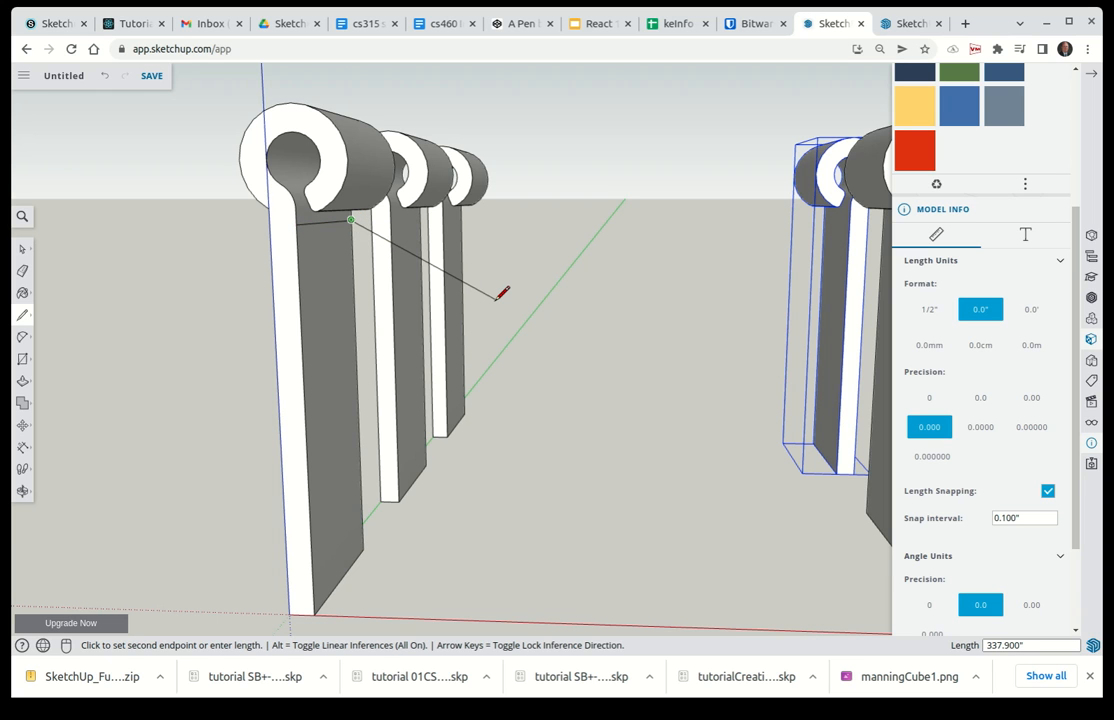
key(Escape)
- Draw a vertical line about 152" long from the midpoint of the line below the knuckle to the midpoint of the leaf's base edge
key(o)
mouse_move(505, 293)
mouse_down()
mouse_move(458, 308)
mouse_move(311, 298)
mouse_up()
key(l)
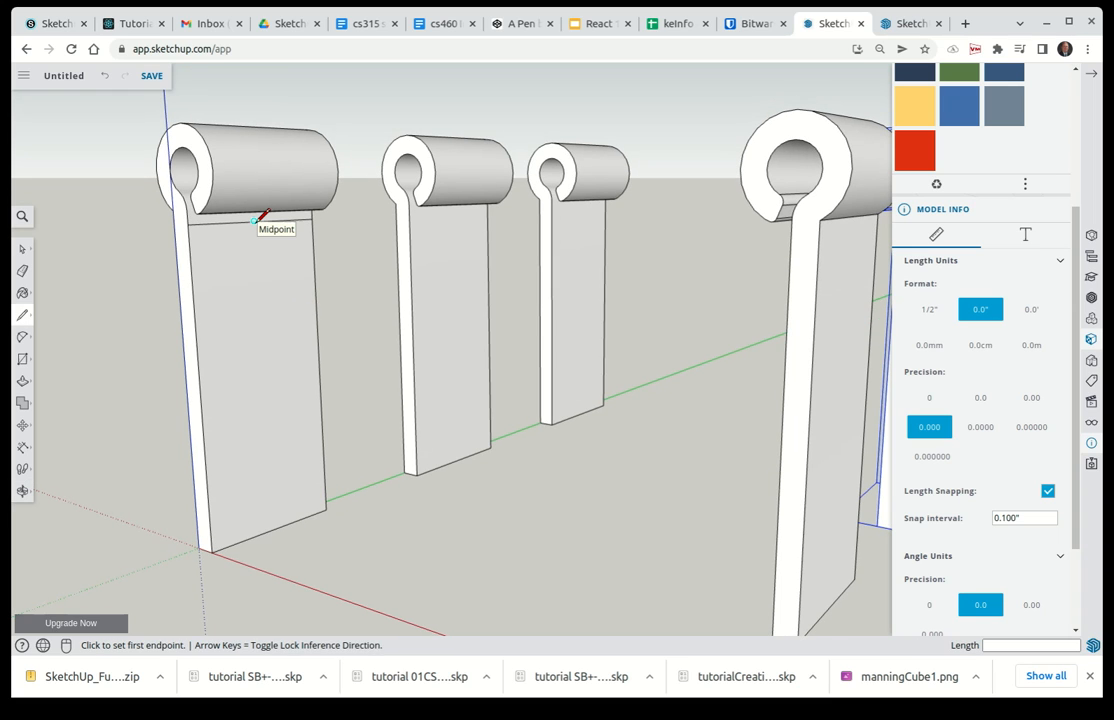
click(255, 219)
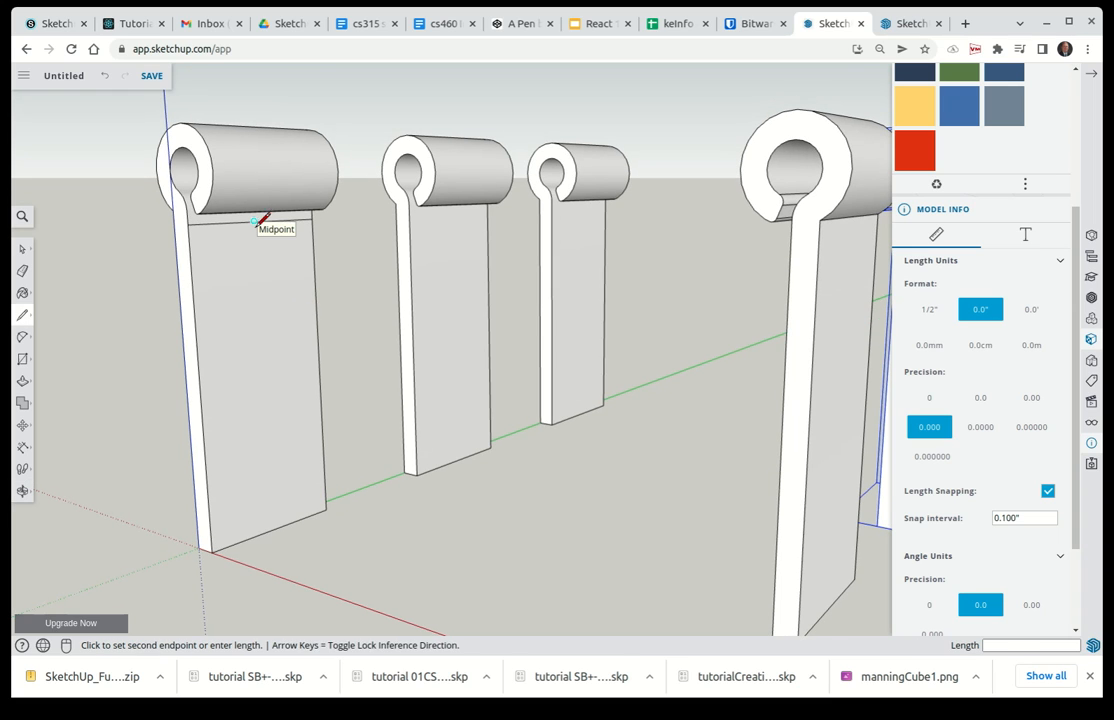
click(273, 526)
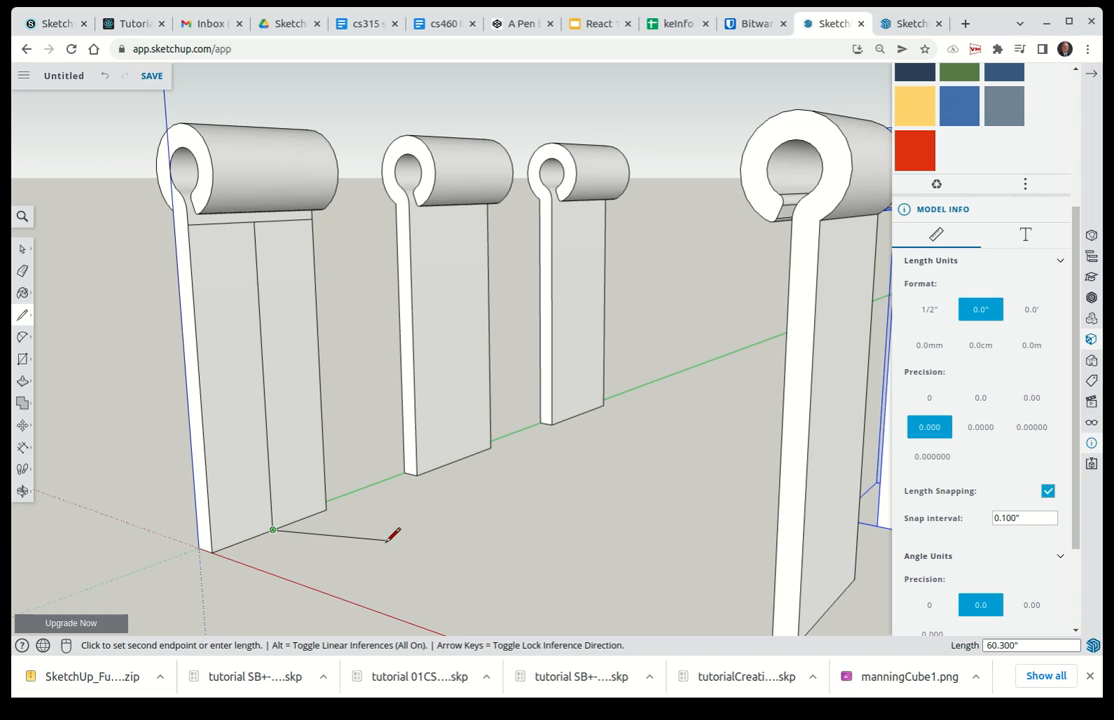
key(Escape)
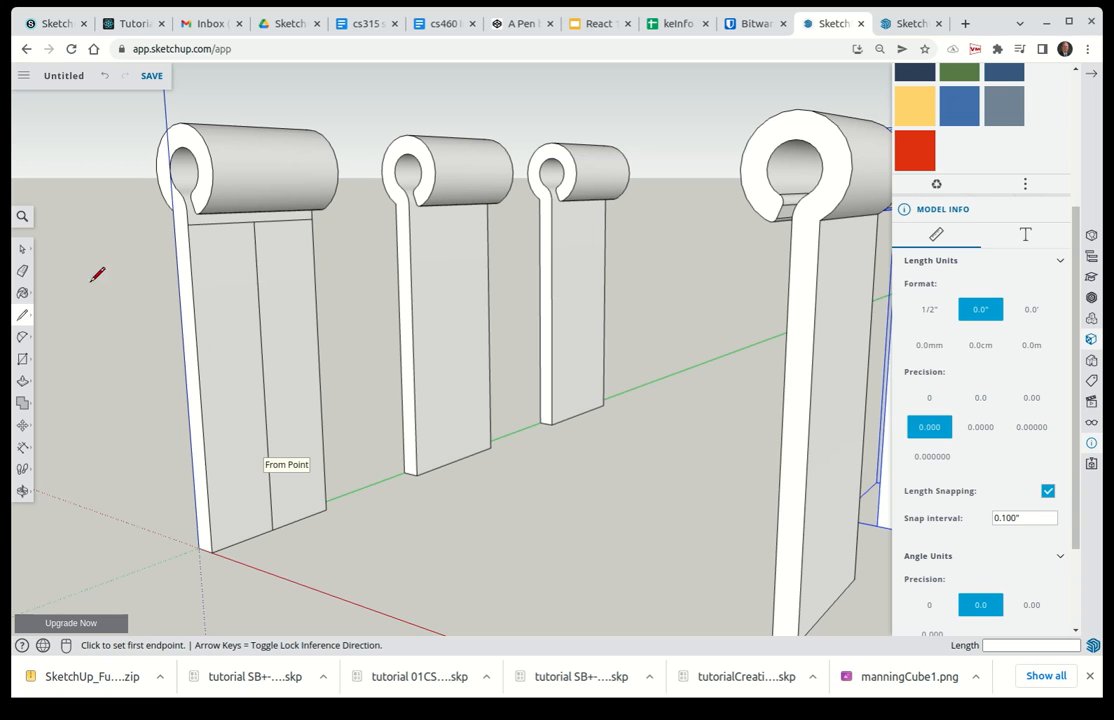
- Divide the vertical construction line on the origin leaf's inner face into four equal segments
click(19, 251)
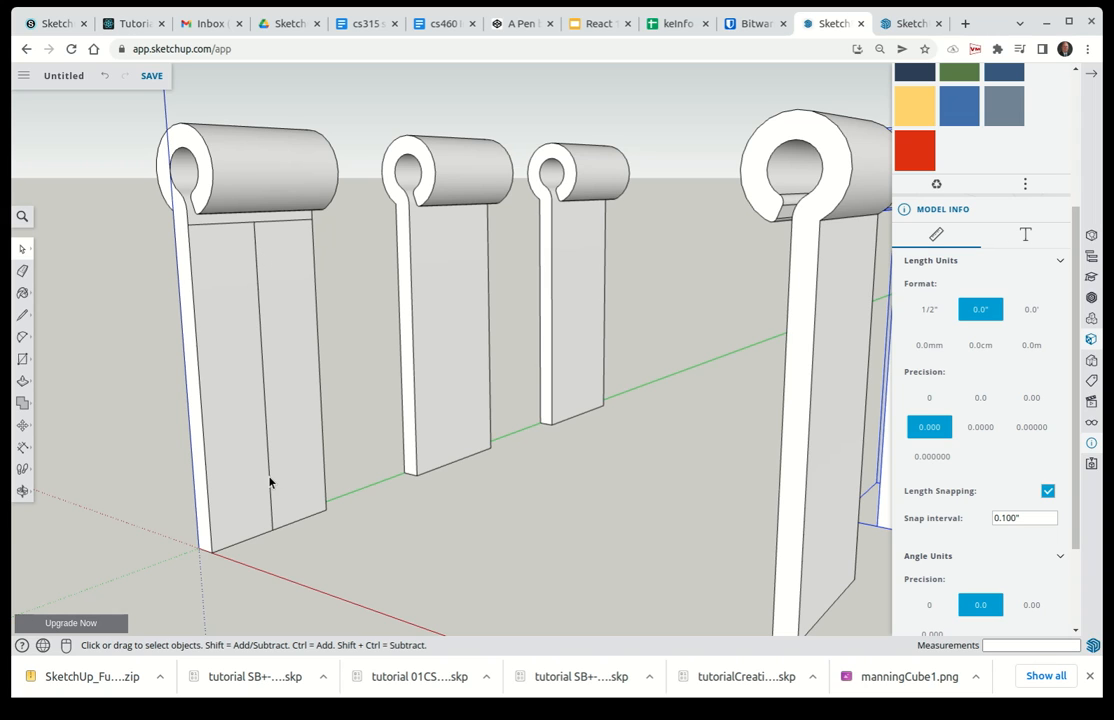
click(266, 423)
right_click(266, 423)
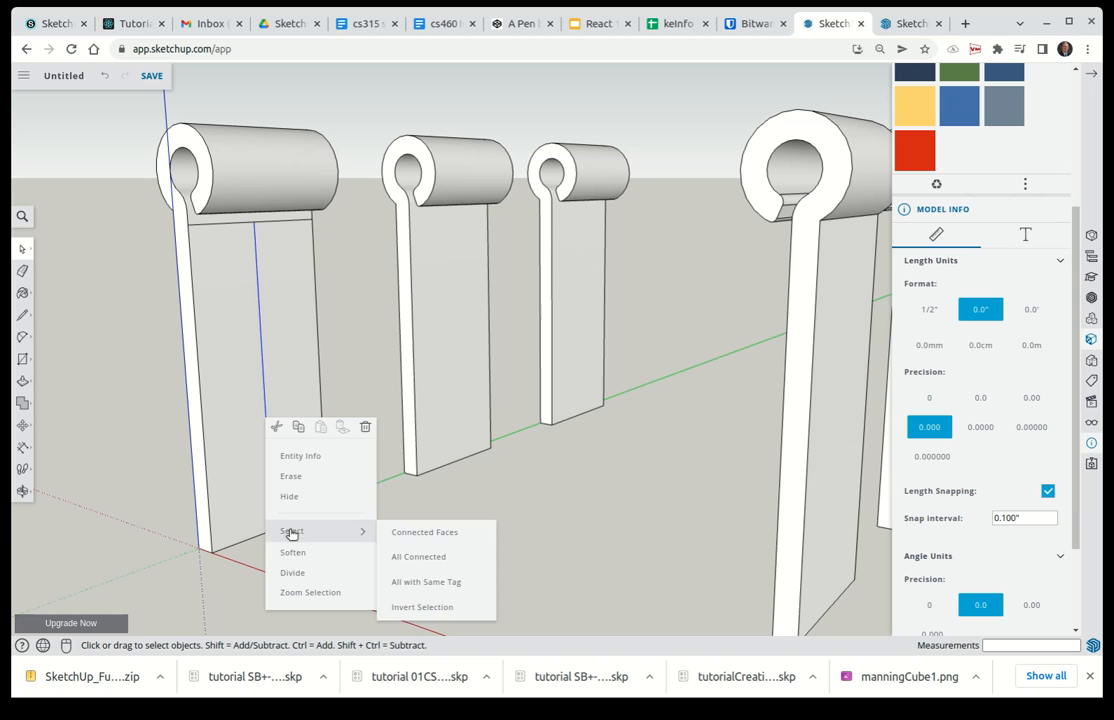
click(295, 572)
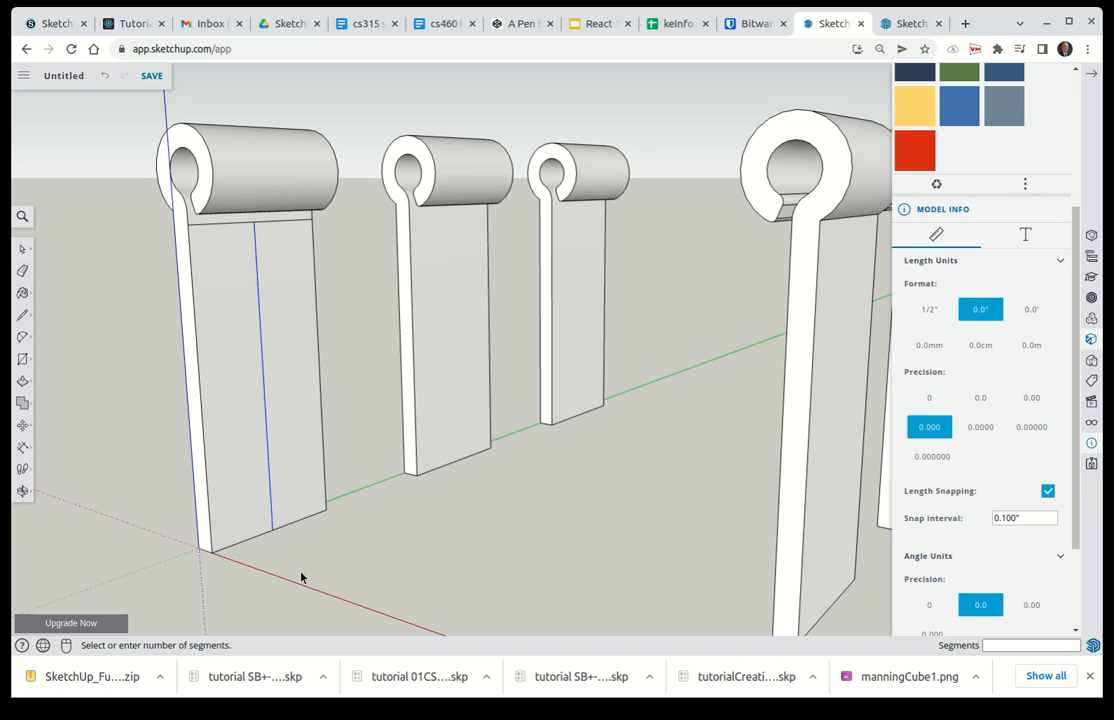
key(Escape)
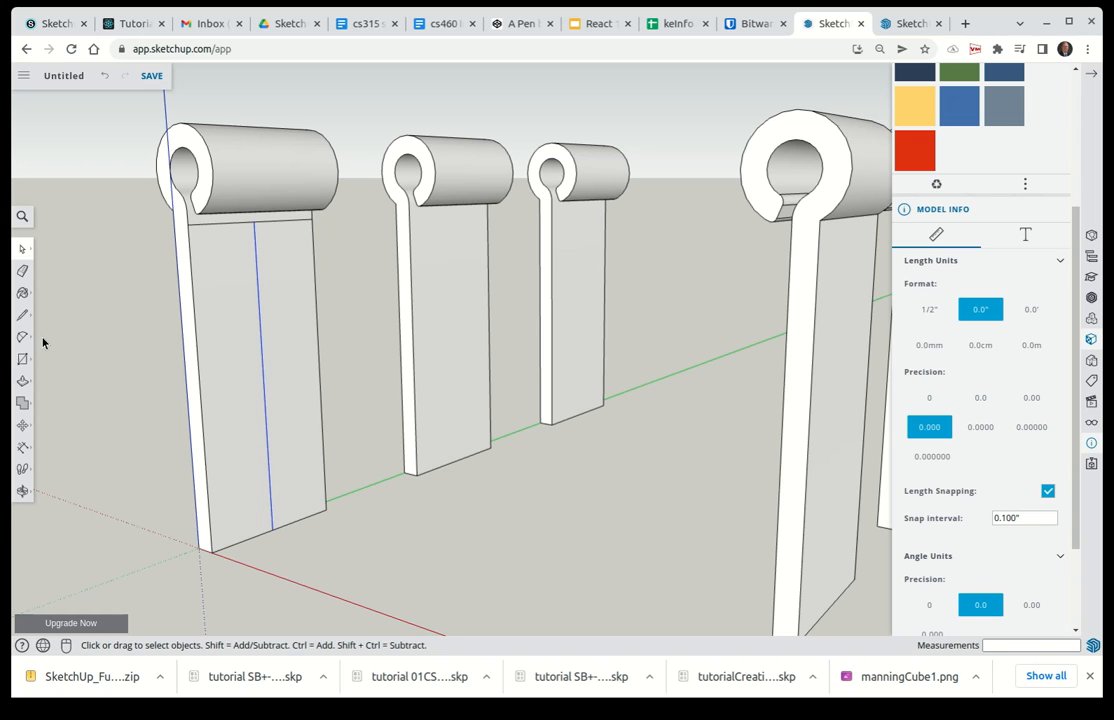
- Draw two circles of 10" radius on the origin leaf, centred on the two lowest division points of its vertical line
key(c)
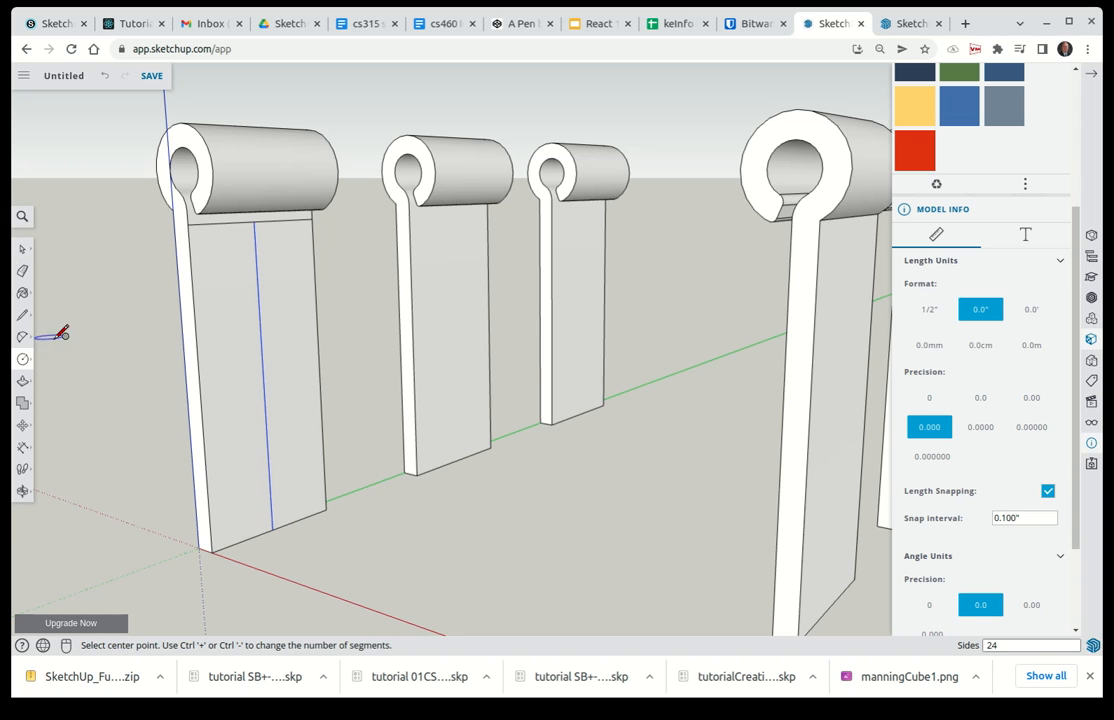
click(268, 456)
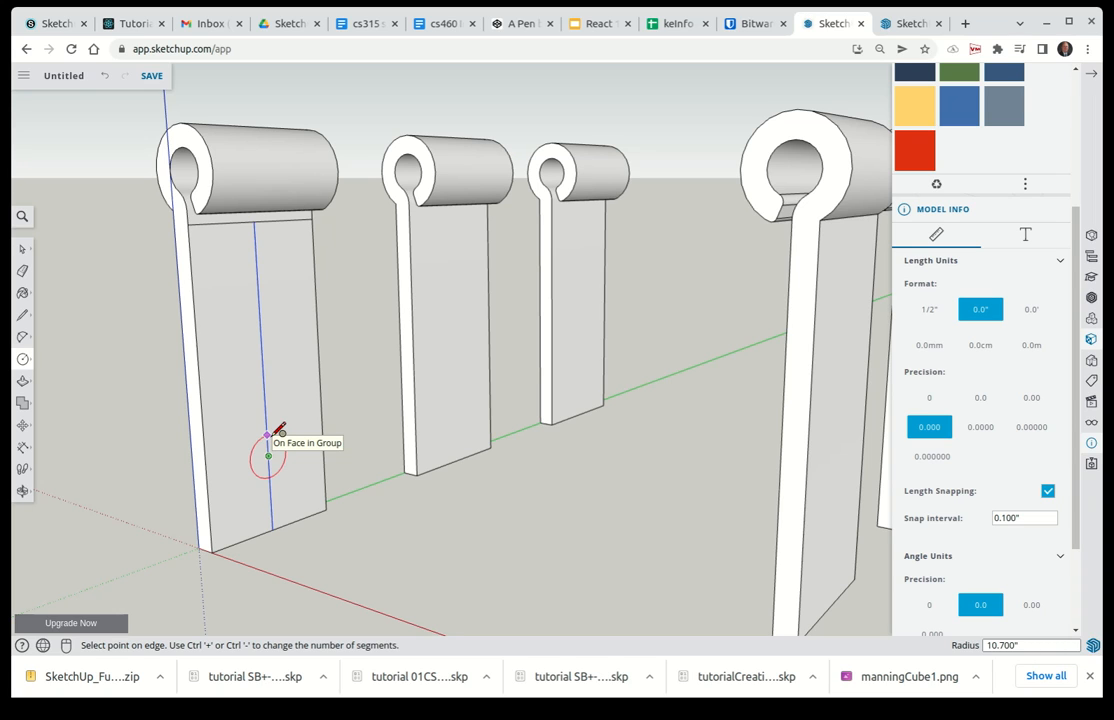
text(10)
key(Return)
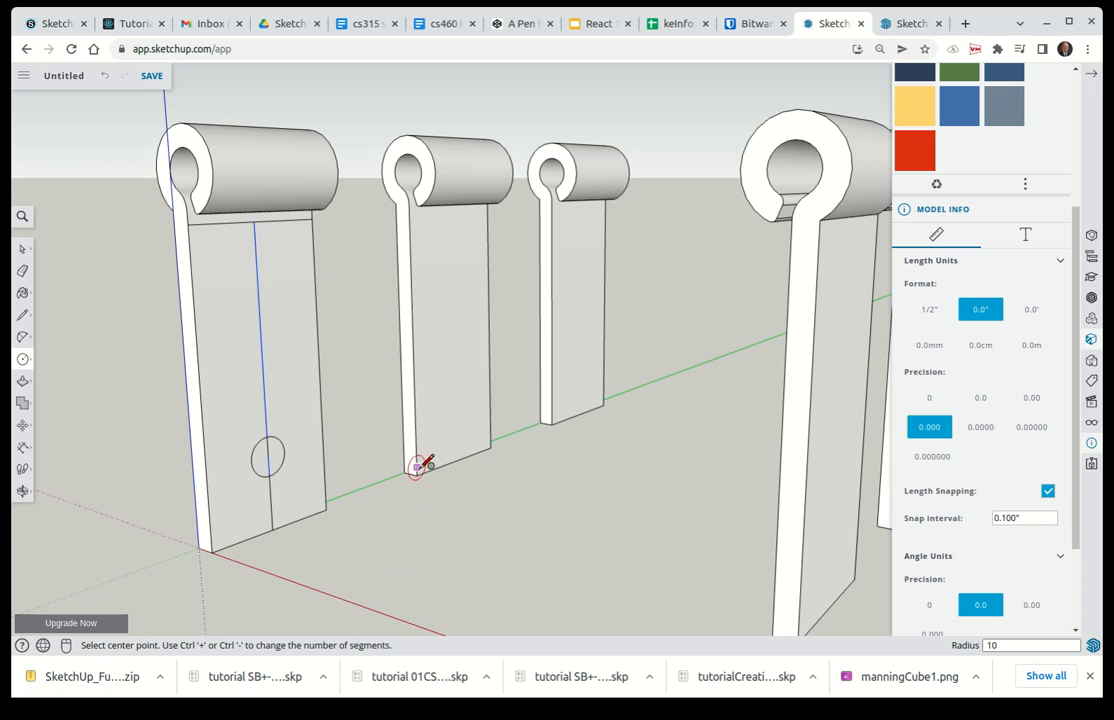
click(263, 380)
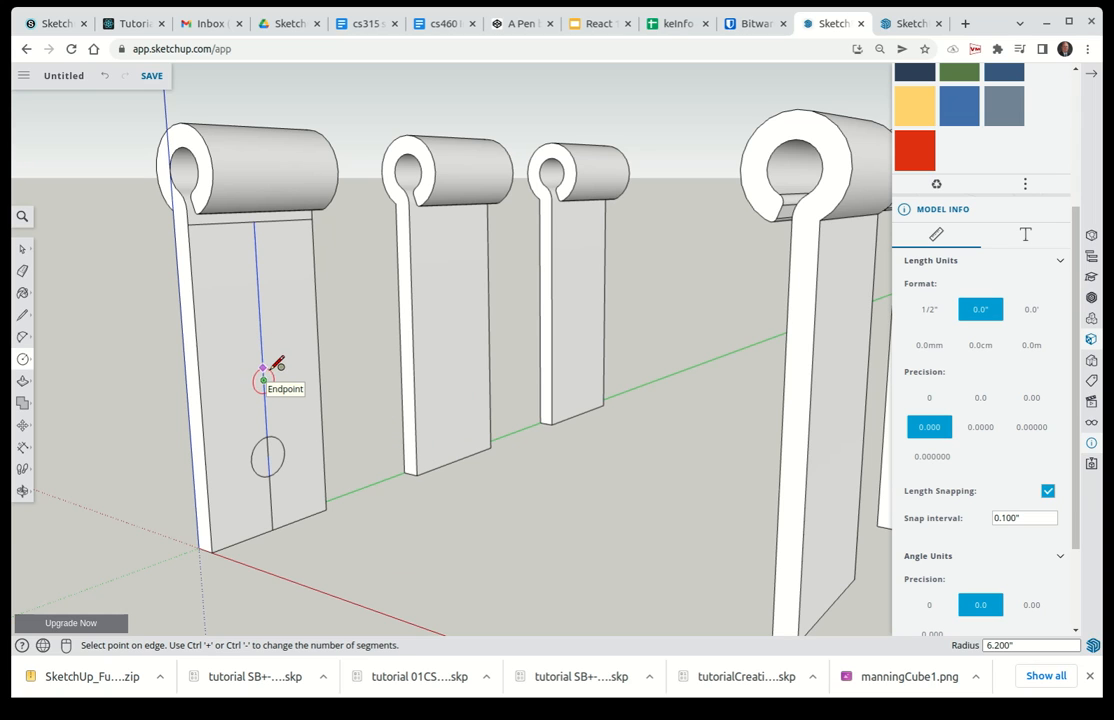
text(10)
key(Return)
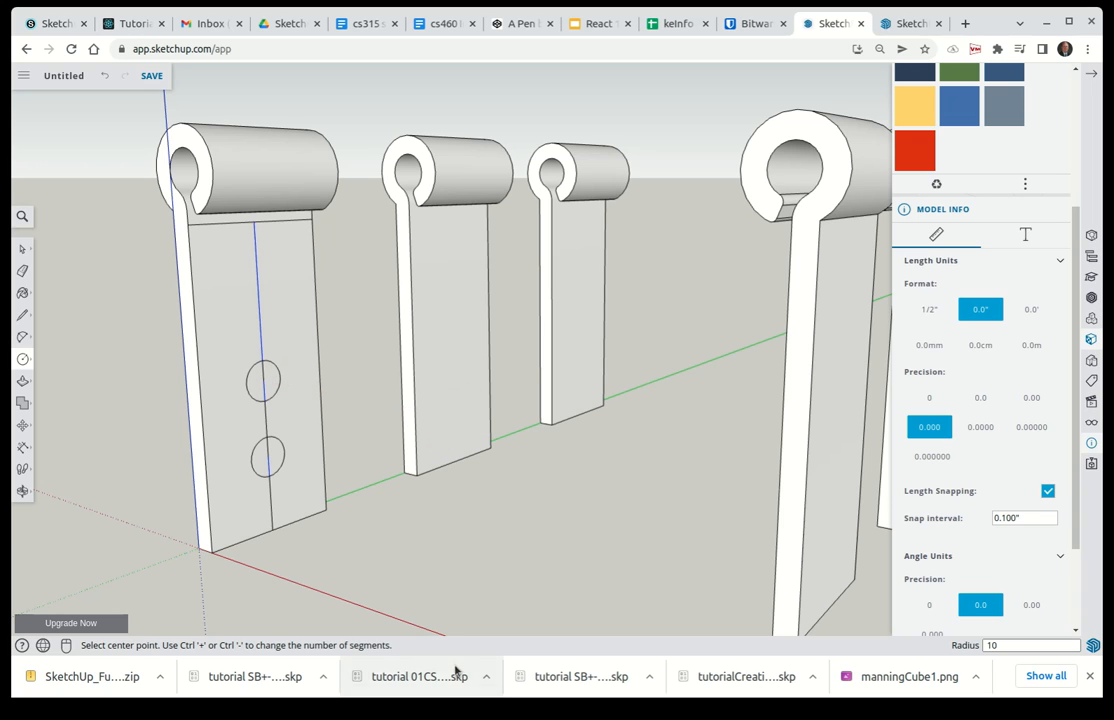
- Draw a 175" line parallel to the green axis from the lower circle's centre to the middle leaf's far edge
key(l)
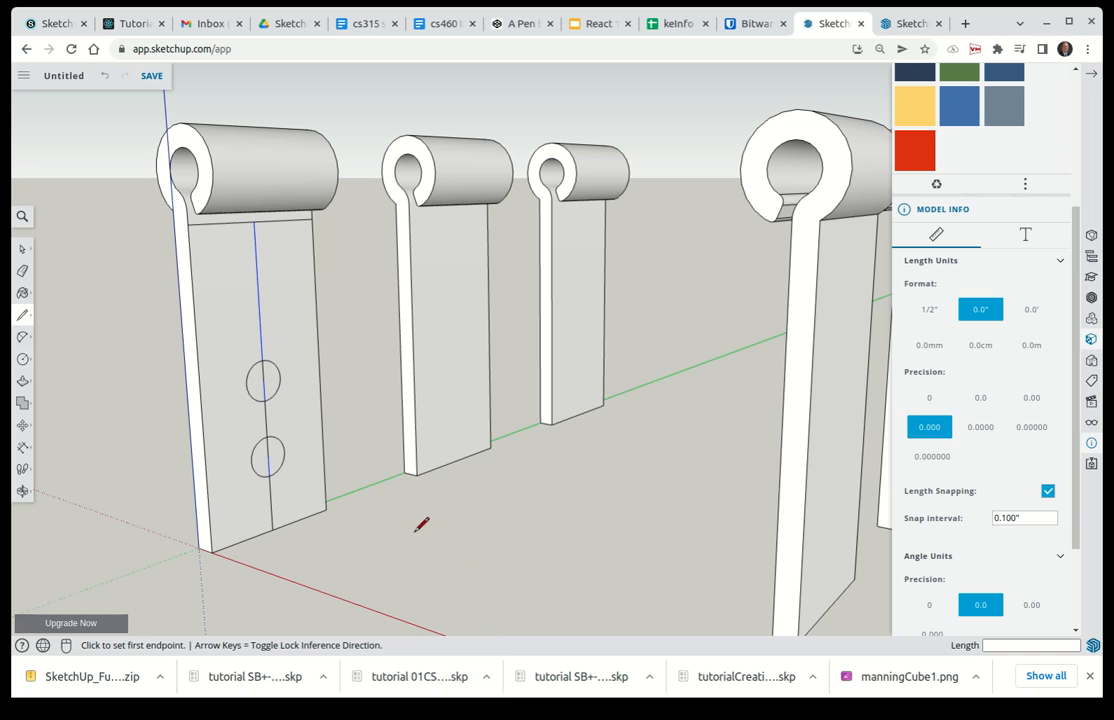
click(270, 456)
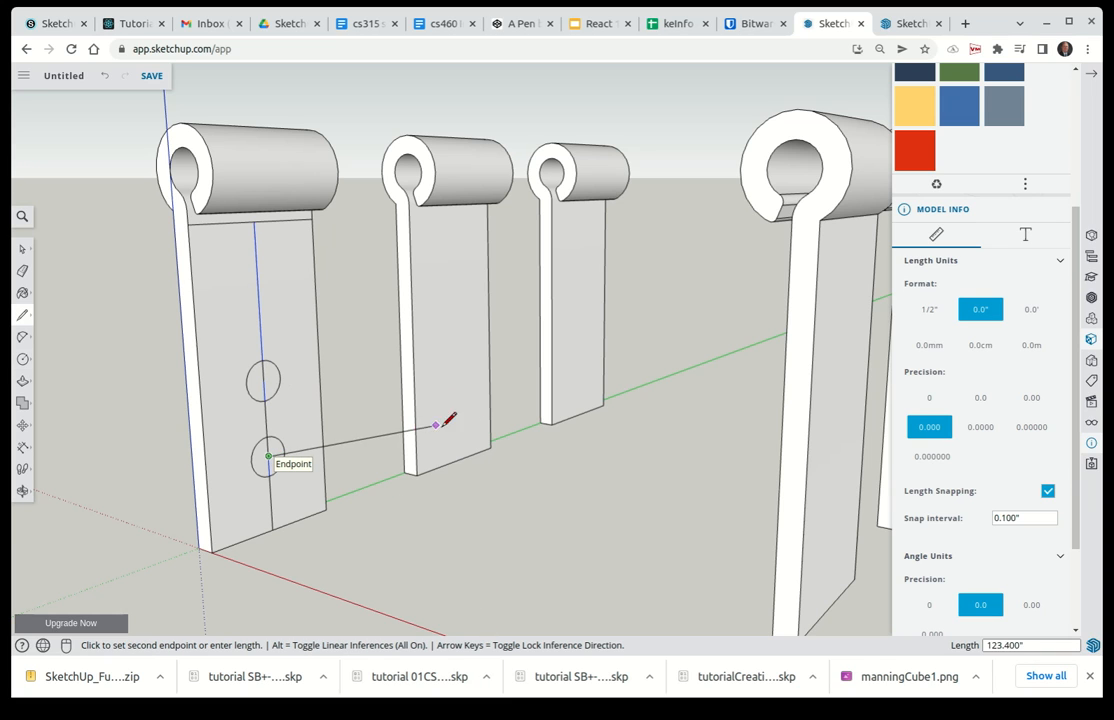
click(490, 390)
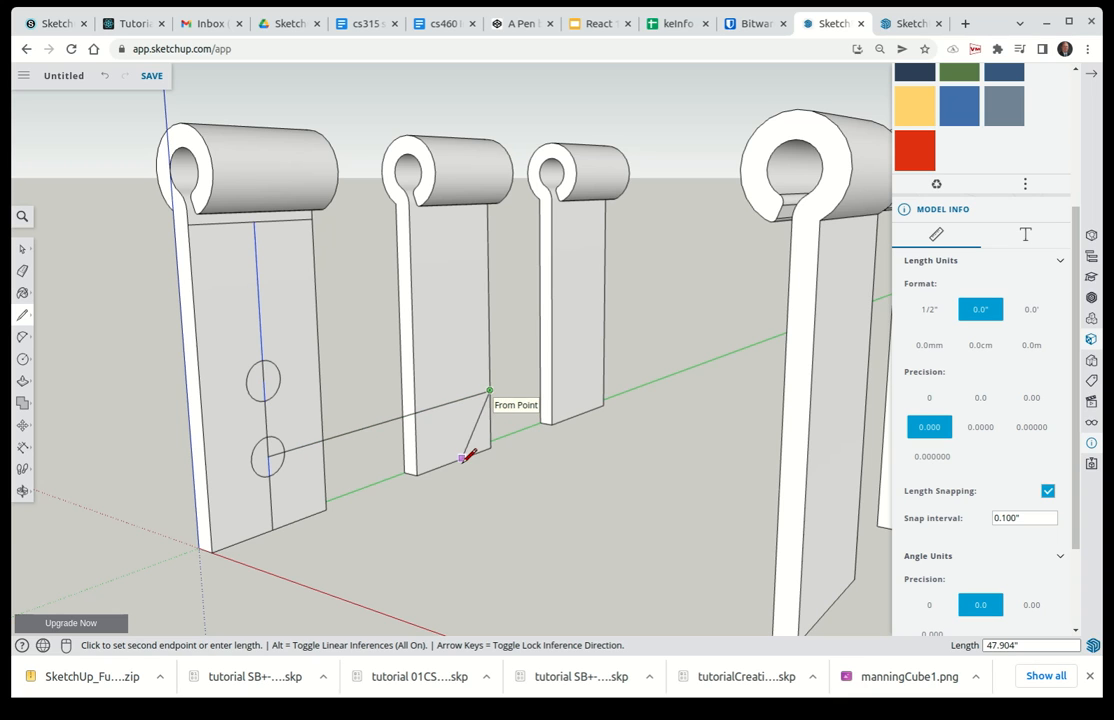
key(Escape)
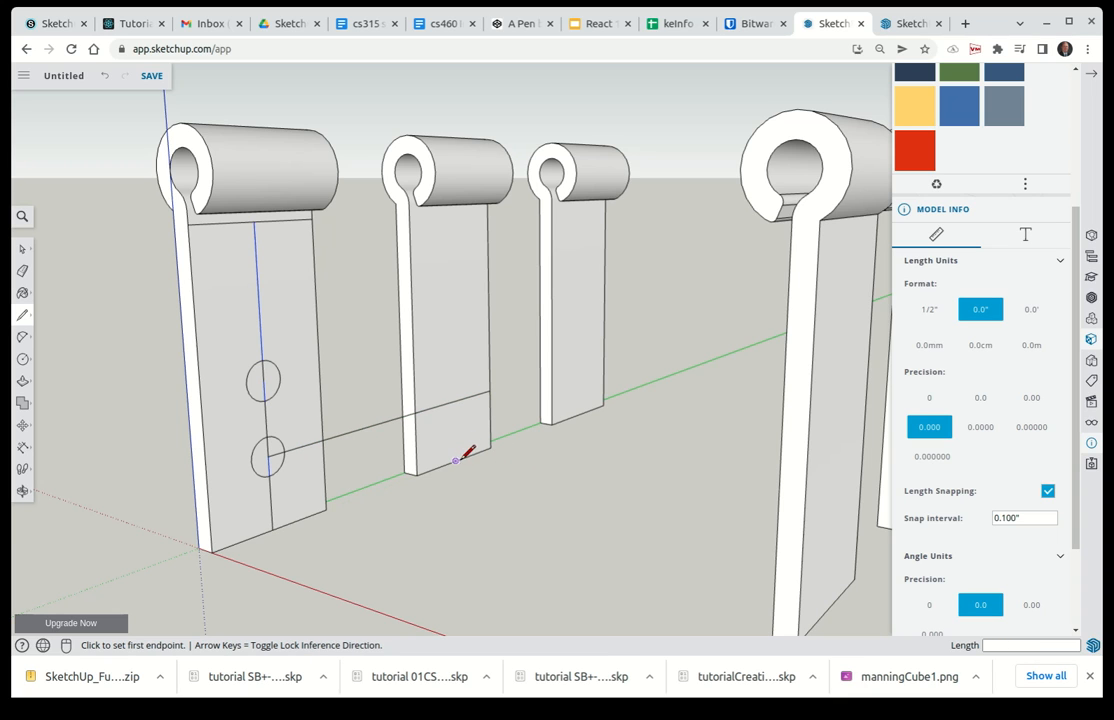
- Draw a vertical line about 38" long from the middle leaf's base midpoint to the cross line, and centre a 10" radius circle on its upper end
click(456, 461)
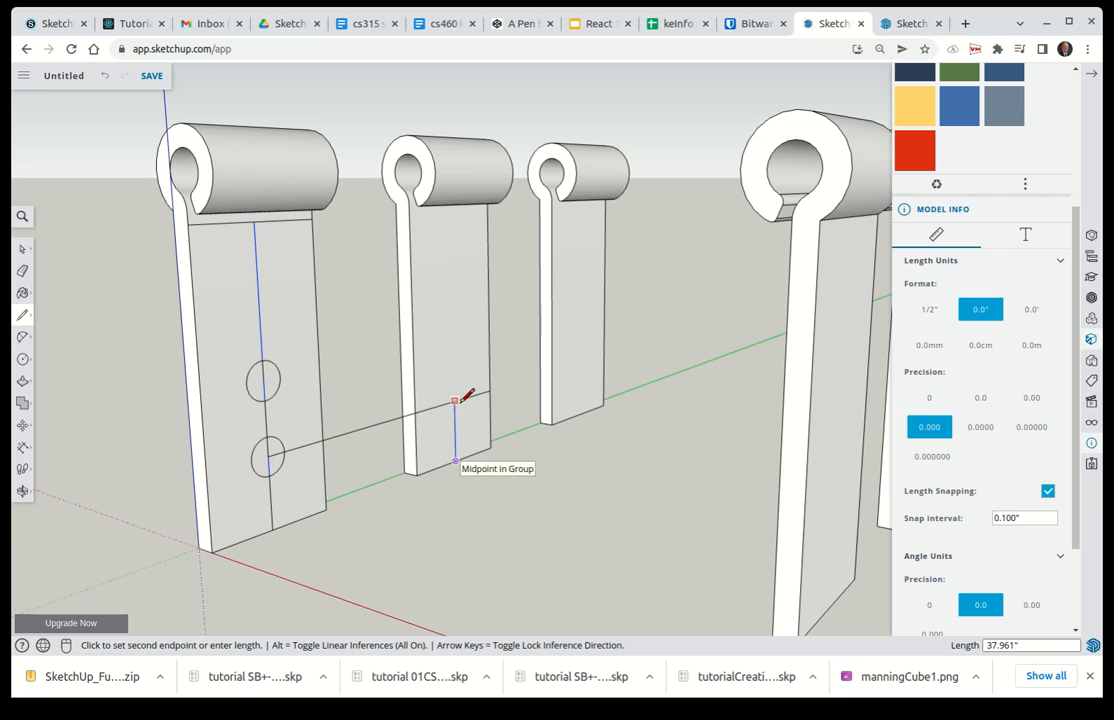
click(456, 400)
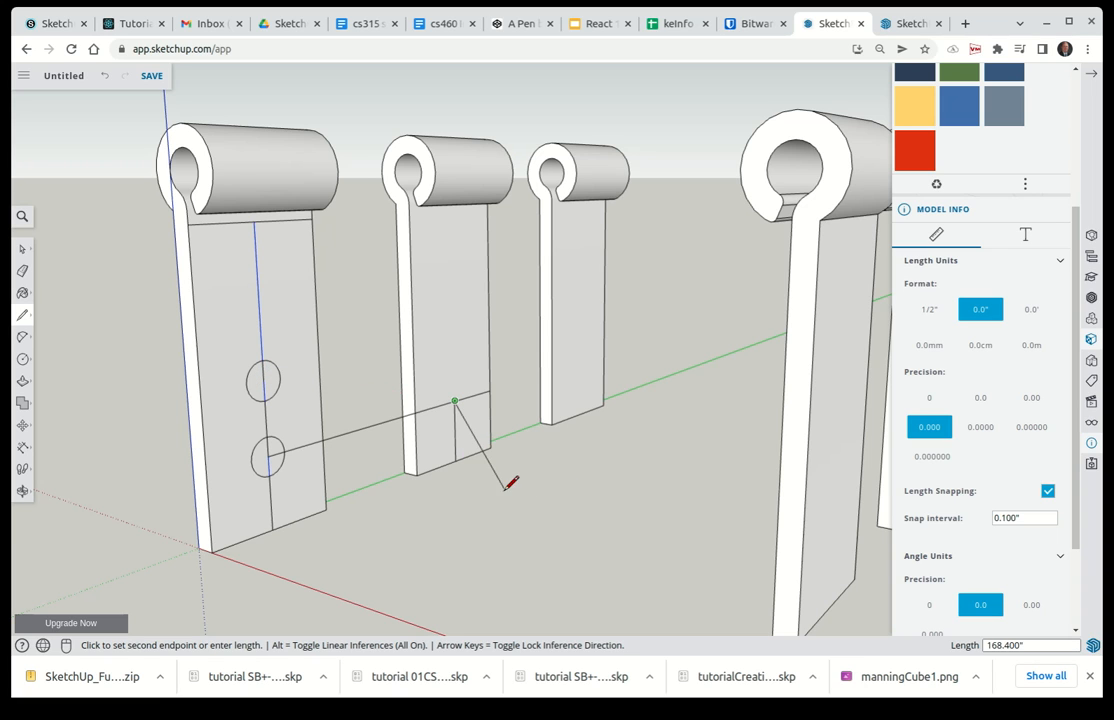
key(c)
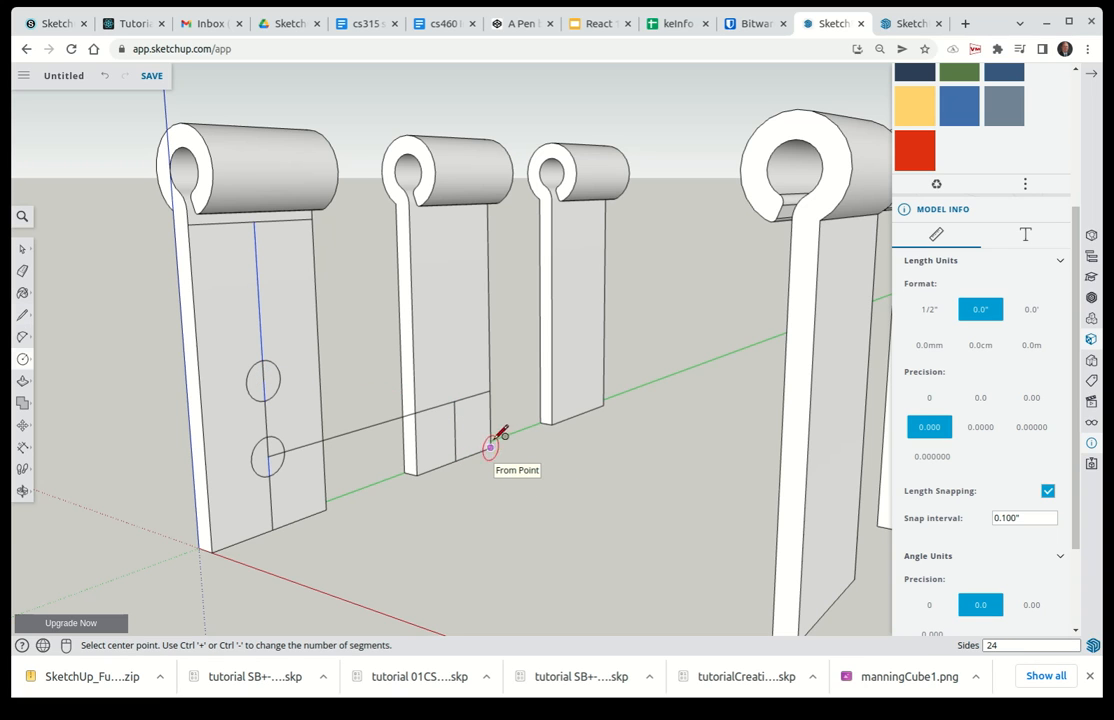
click(455, 400)
text(10)
key(Return)
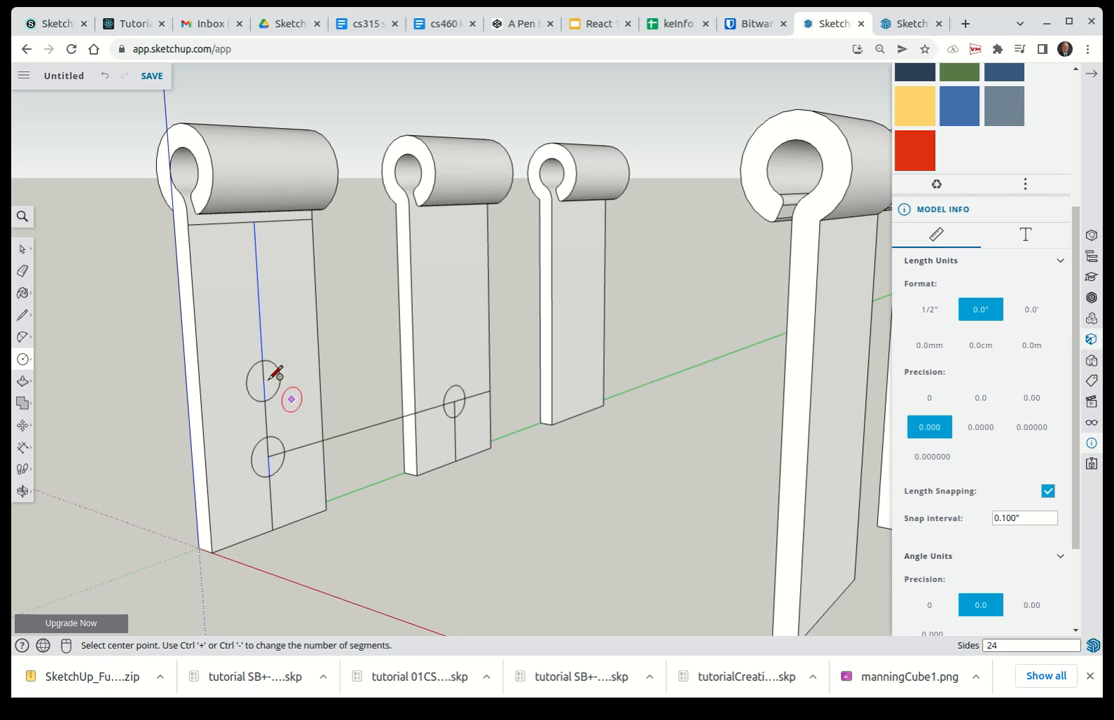
- Delete the construction line segments inside, between and directly around the two circles on the origin leaf
click(23, 247)
scroll(288, 477, up, 5)
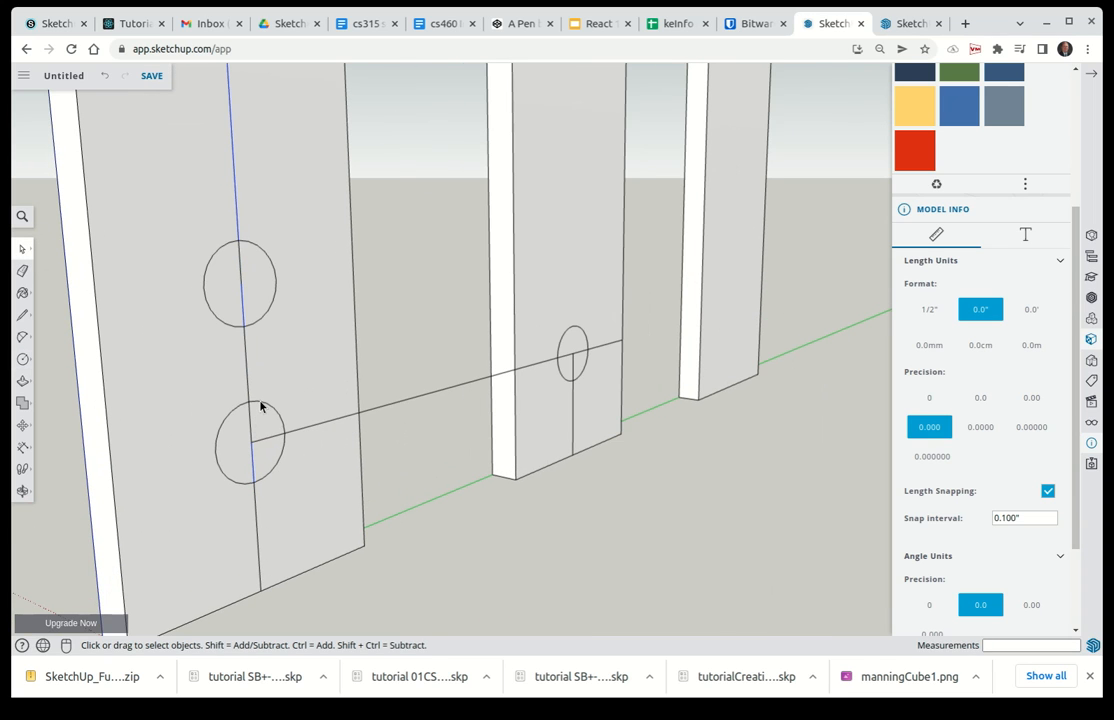
click(252, 460)
key(Delete)
click(268, 443)
key(Delete)
click(248, 392)
key(Delete)
click(241, 272)
key(Delete)
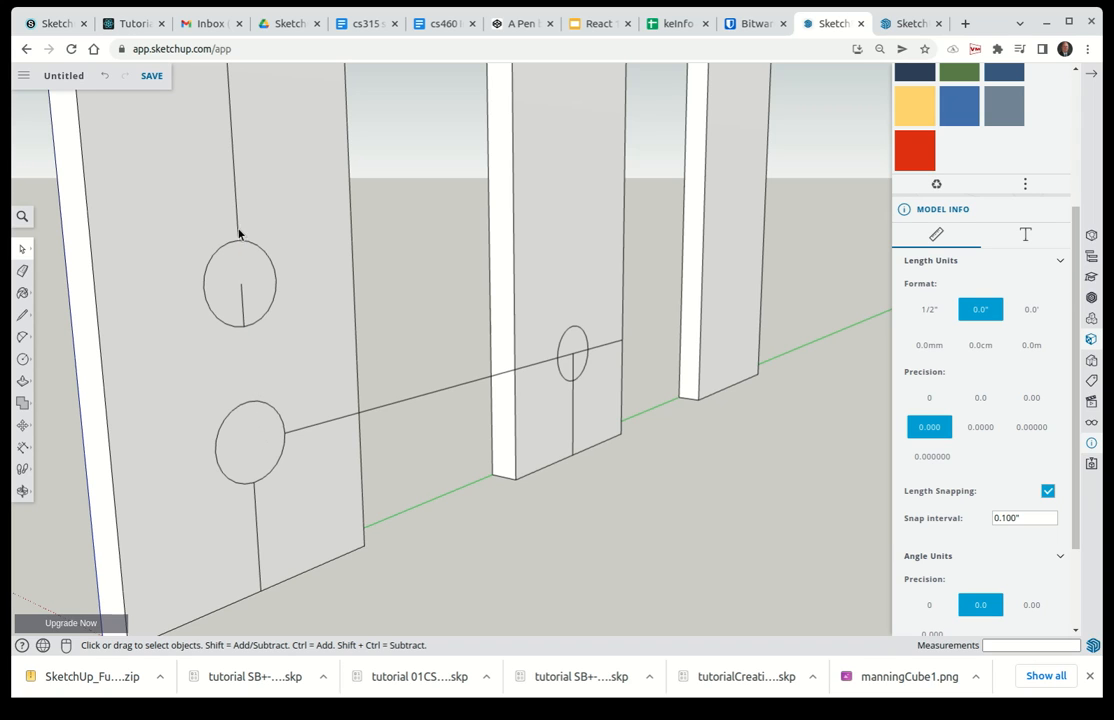
click(242, 305)
key(Delete)
click(238, 217)
key(Delete)
click(256, 521)
key(Delete)
- Delete the connecting line running from the origin leaf's lower circle to the middle leaf's circle
scroll(261, 291, up, 2)
scroll(262, 289, down, 2)
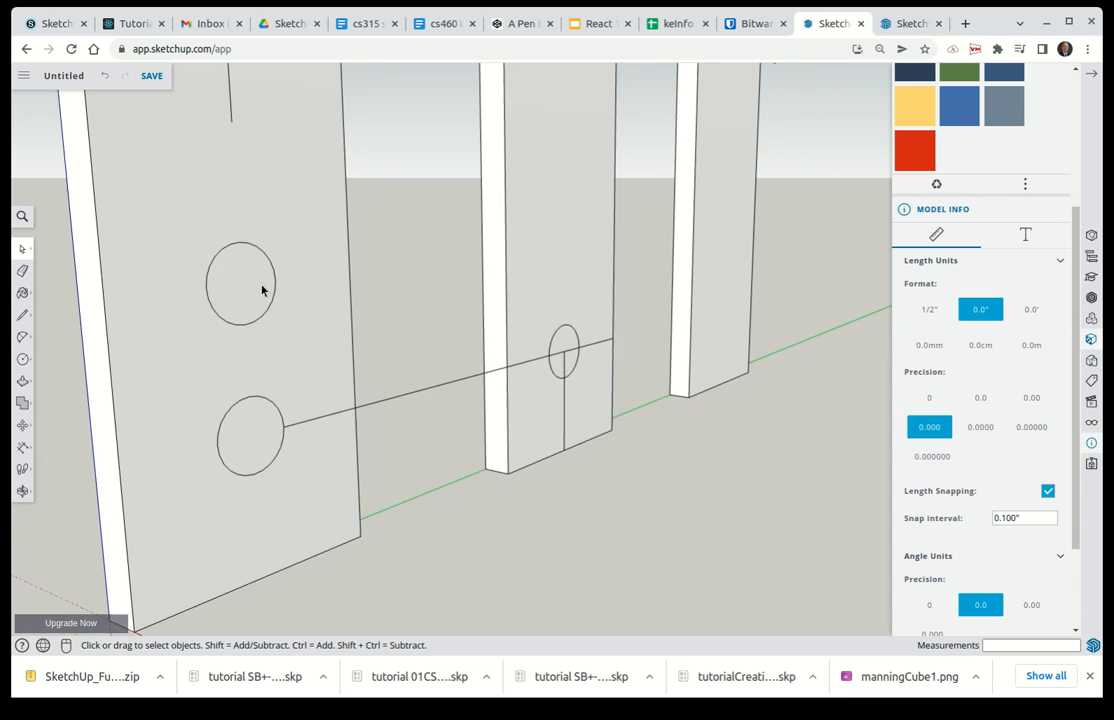
scroll(262, 291, down, 1)
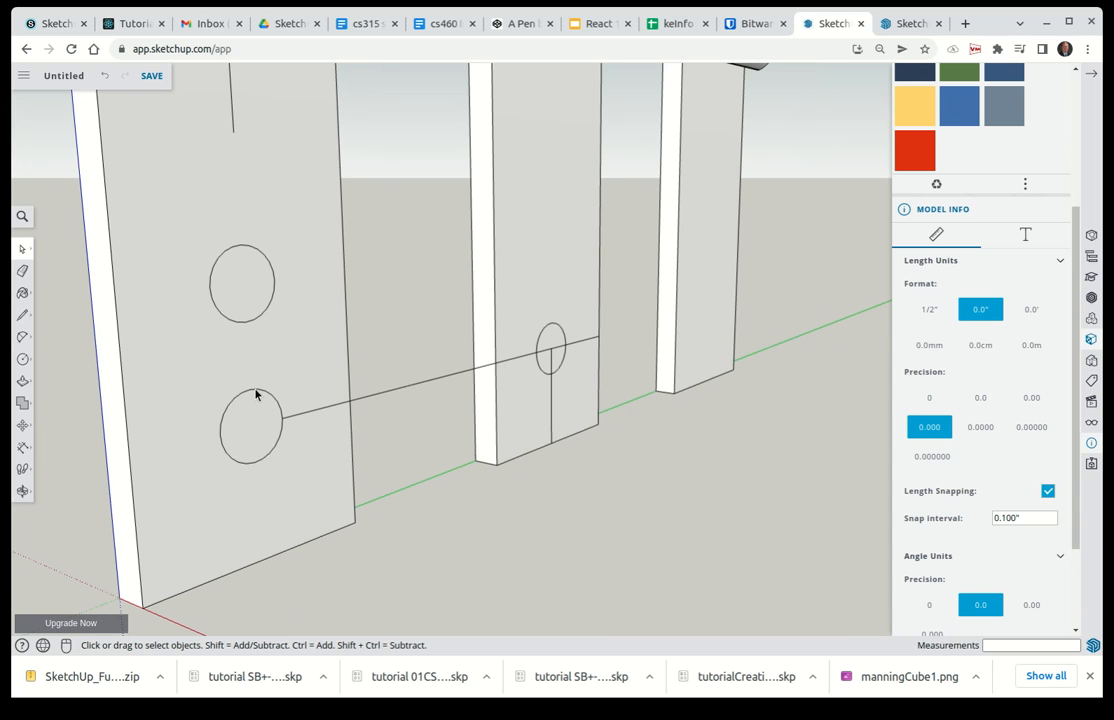
click(256, 395)
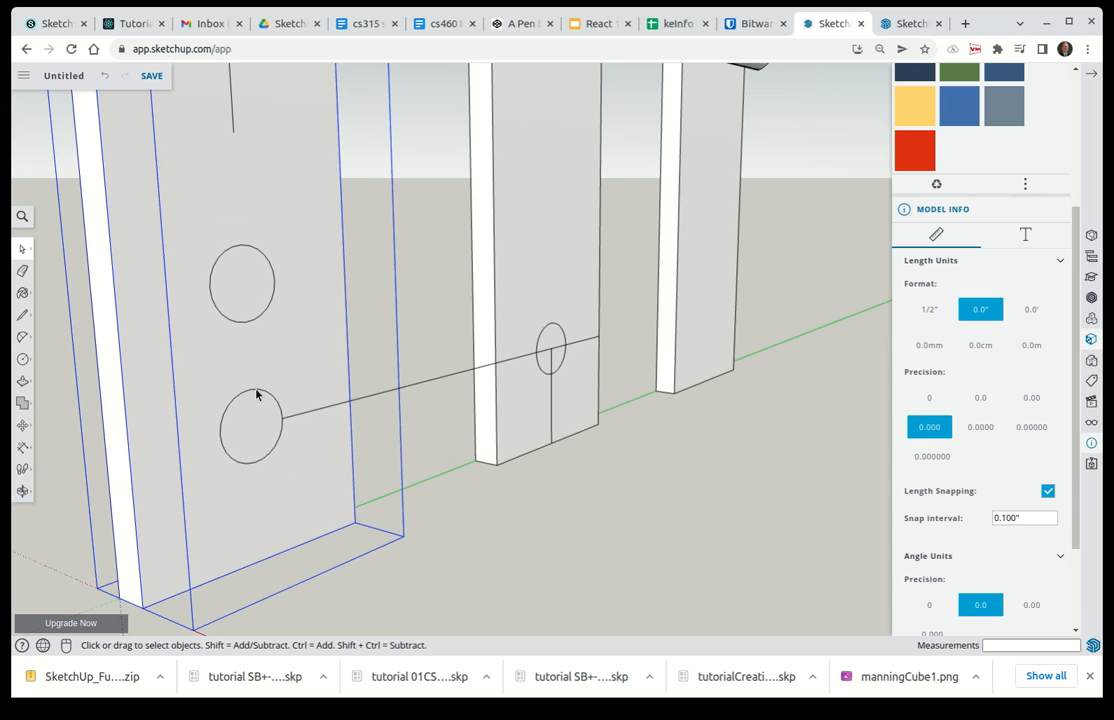
click(427, 382)
key(Delete)
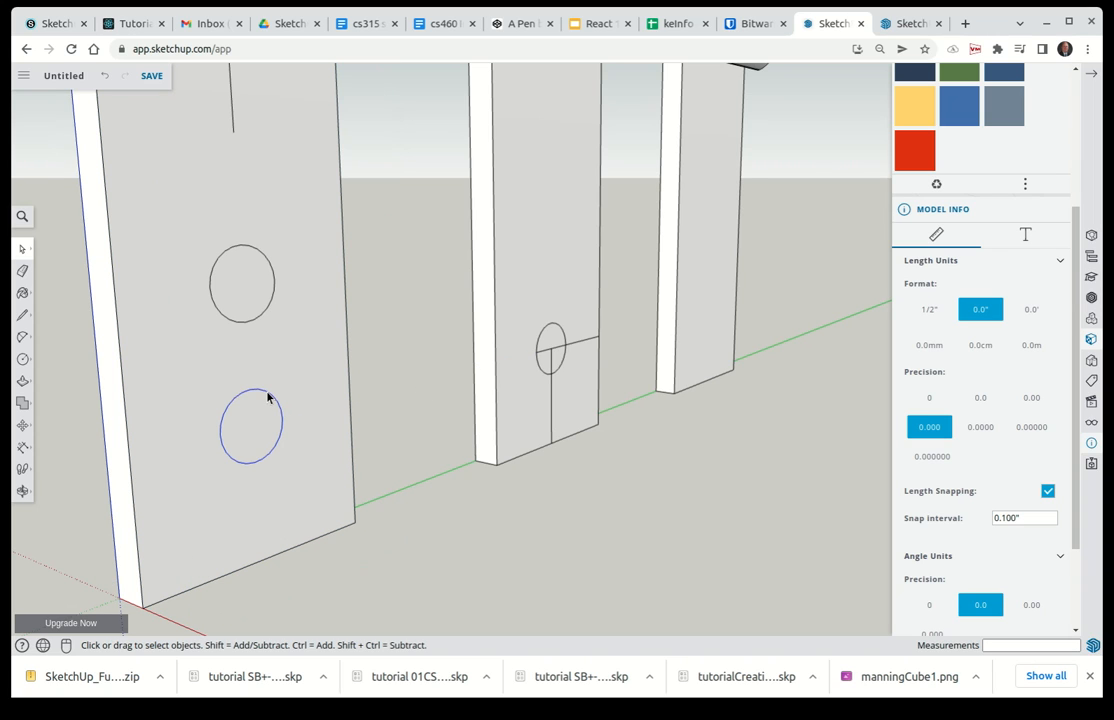
- Delete the lower circle and the leftover upper segment of the vertical line on the origin leaf
key(Delete)
scroll(244, 277, down, 2)
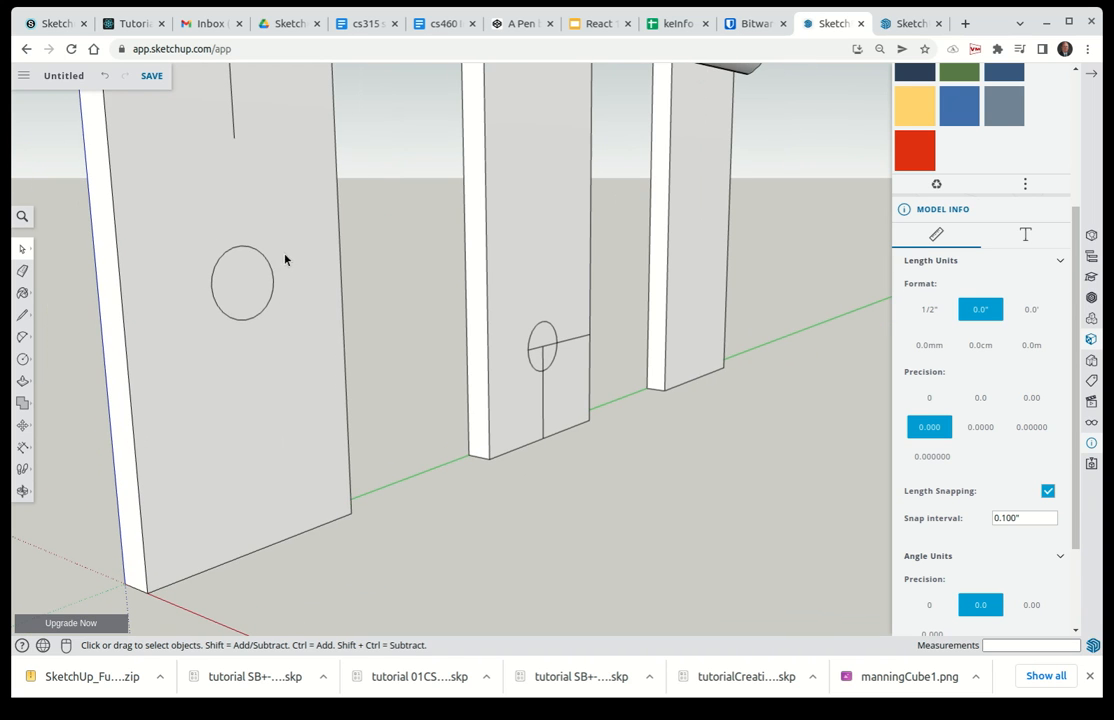
shift+middle_drag(219, 265, 250, 455)
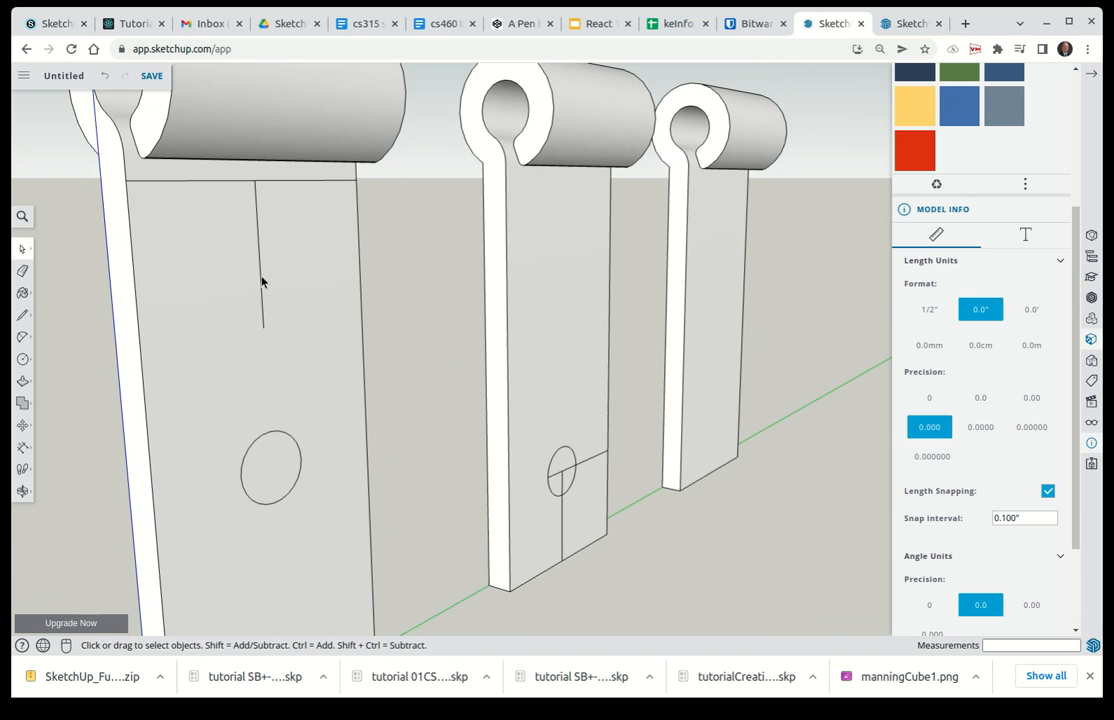
key(Delete)
- Delete the horizontal and vertical construction line pieces inside and around the circle on the middle leaf
middle_drag(405, 289, 384, 284)
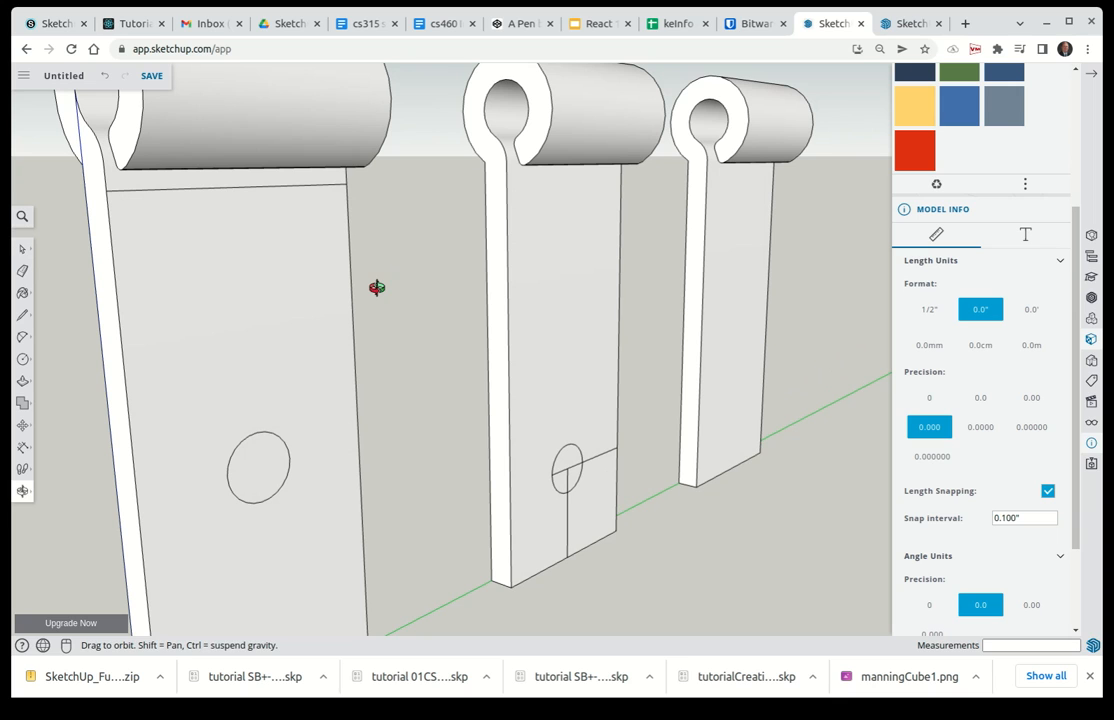
key(space)
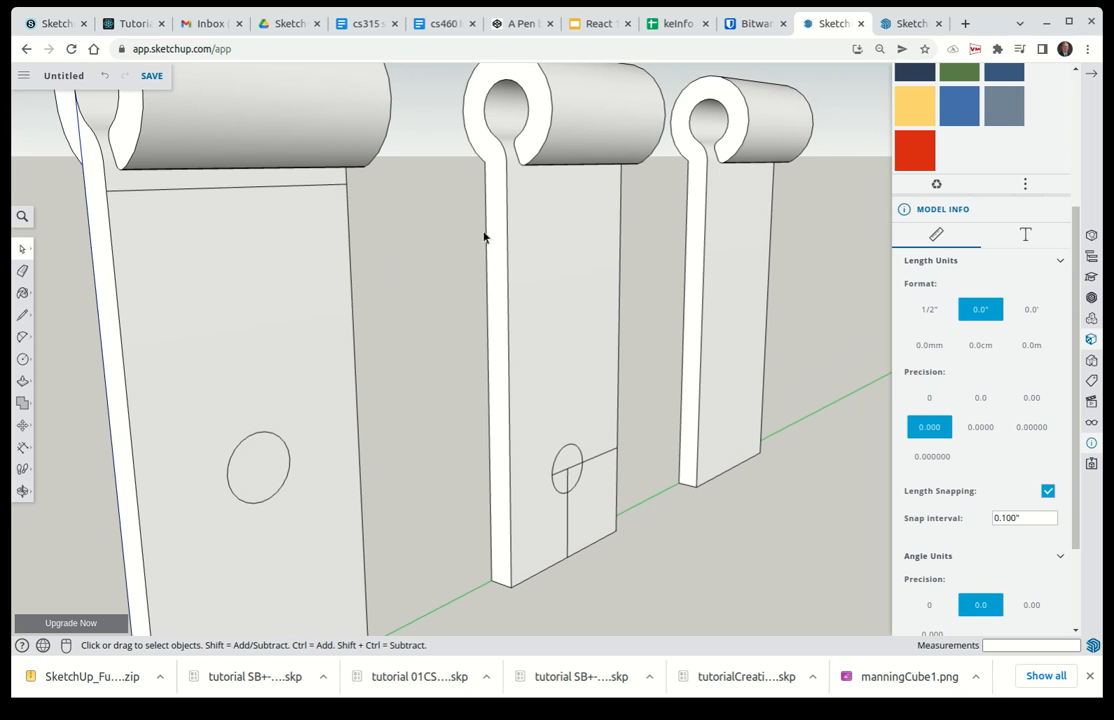
scroll(537, 500, up, 2)
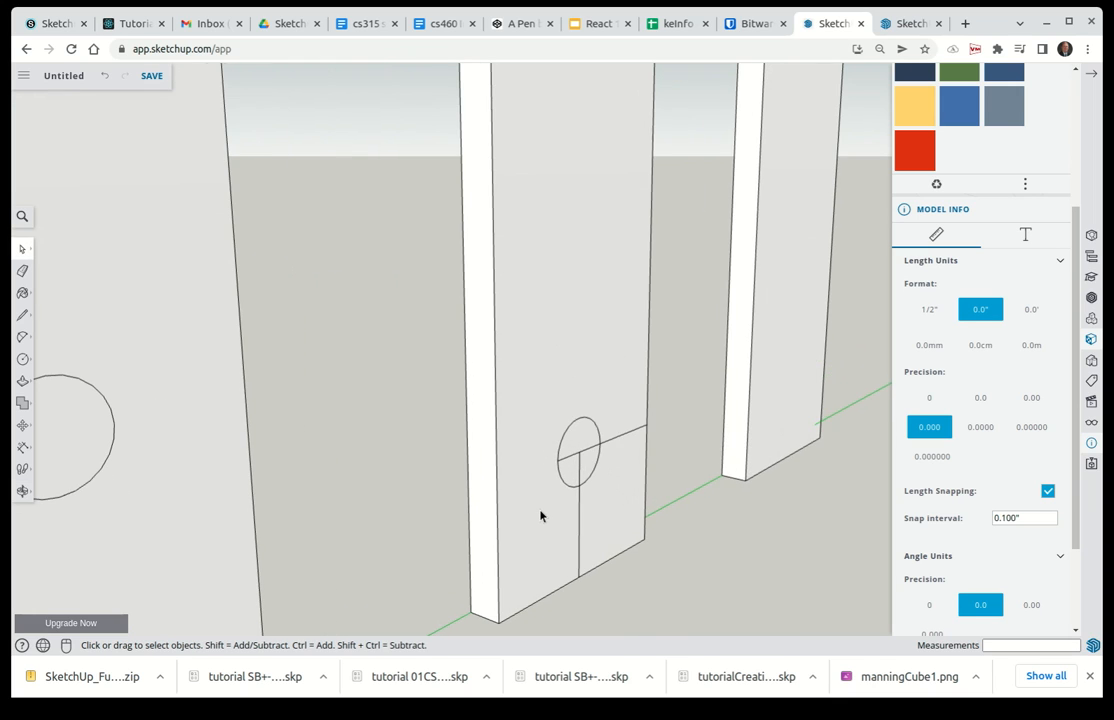
scroll(579, 472, up, 3)
click(596, 440)
click(597, 440)
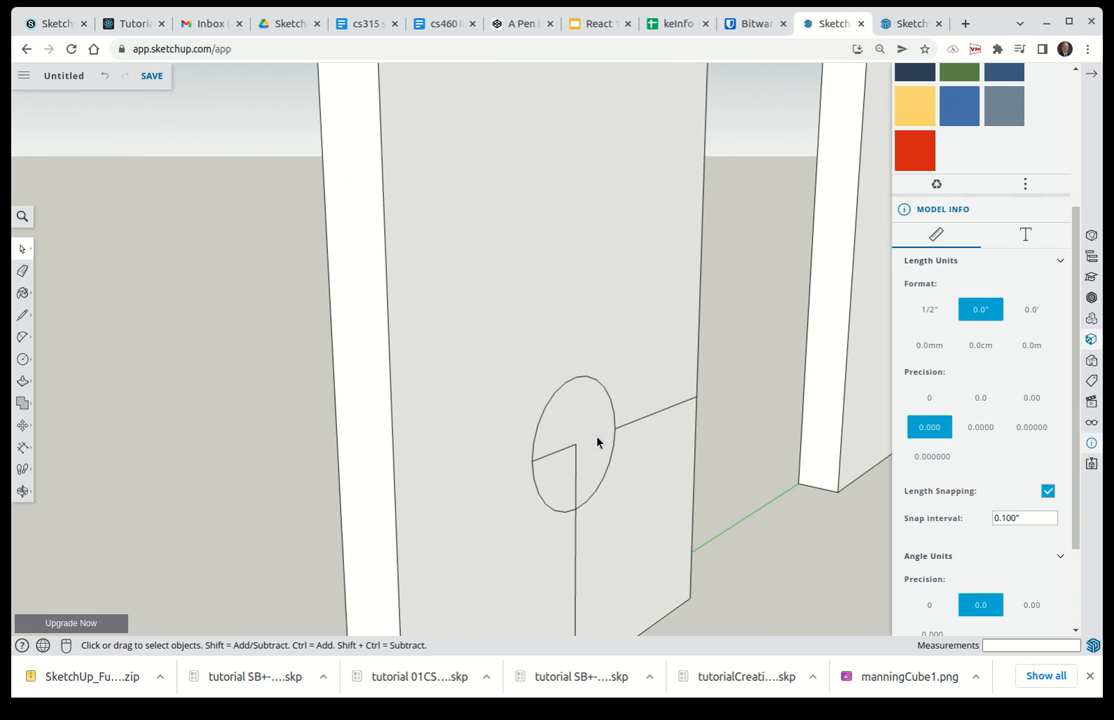
key(Delete)
key(Delete)
click(639, 419)
key(Delete)
click(575, 550)
key(Delete)
middle_drag(577, 550, 540, 476)
scroll(540, 476, down, 5)
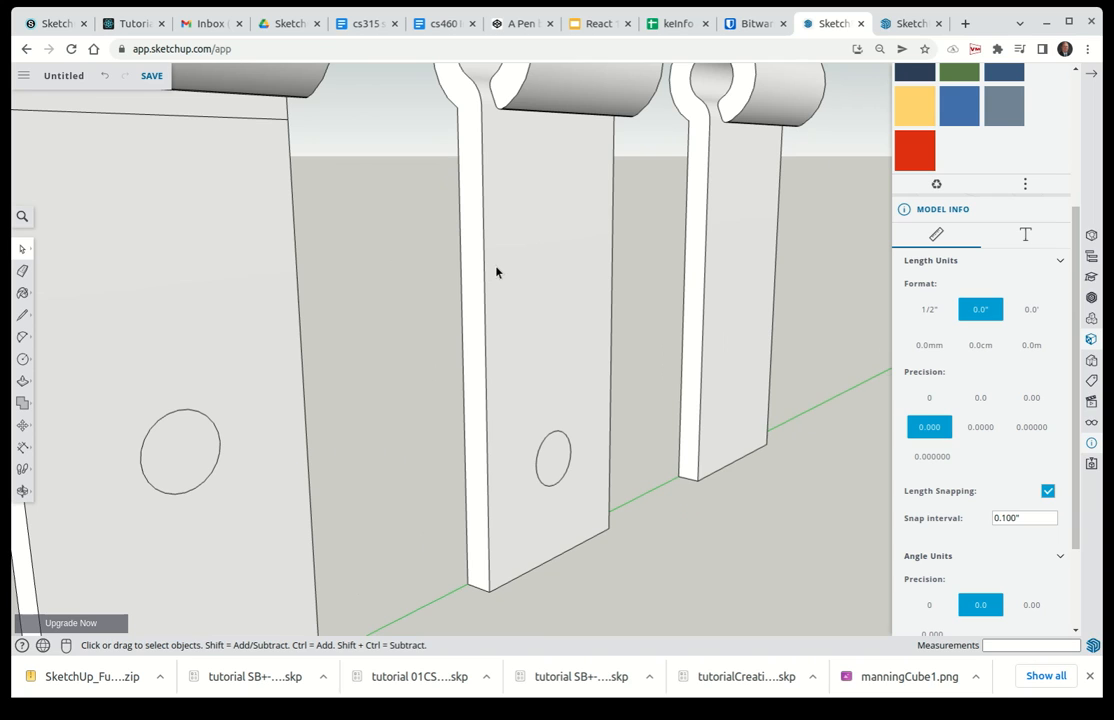
- Explode the middle leaf's group and clear the selection
click(520, 270)
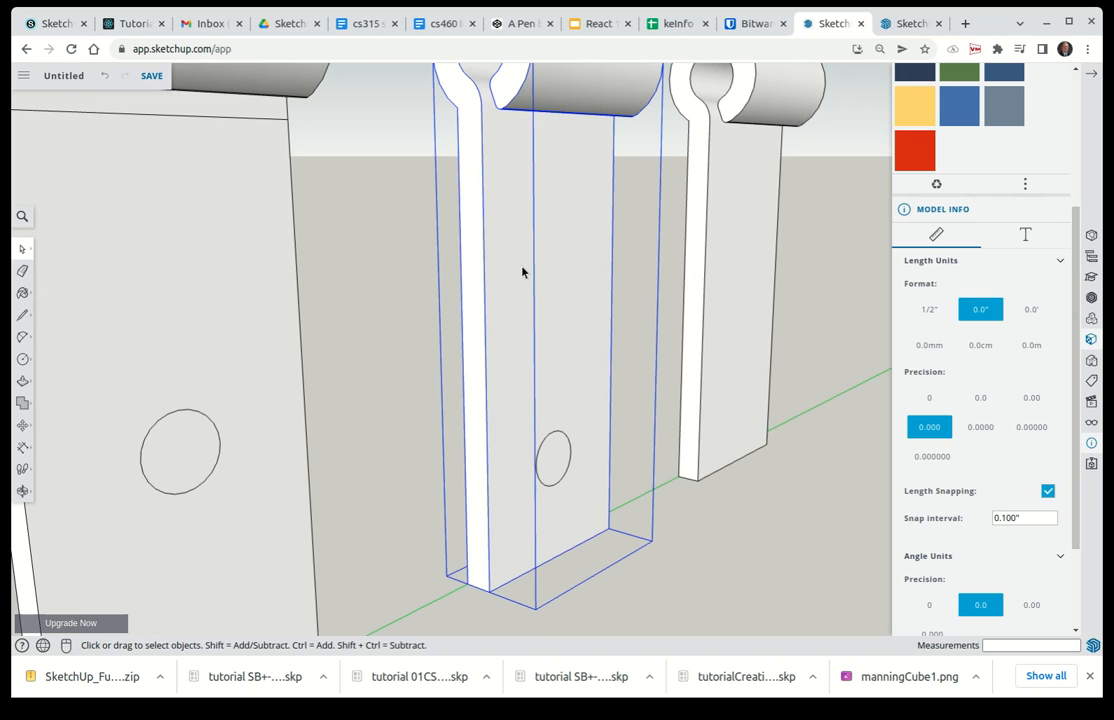
right_click(522, 271)
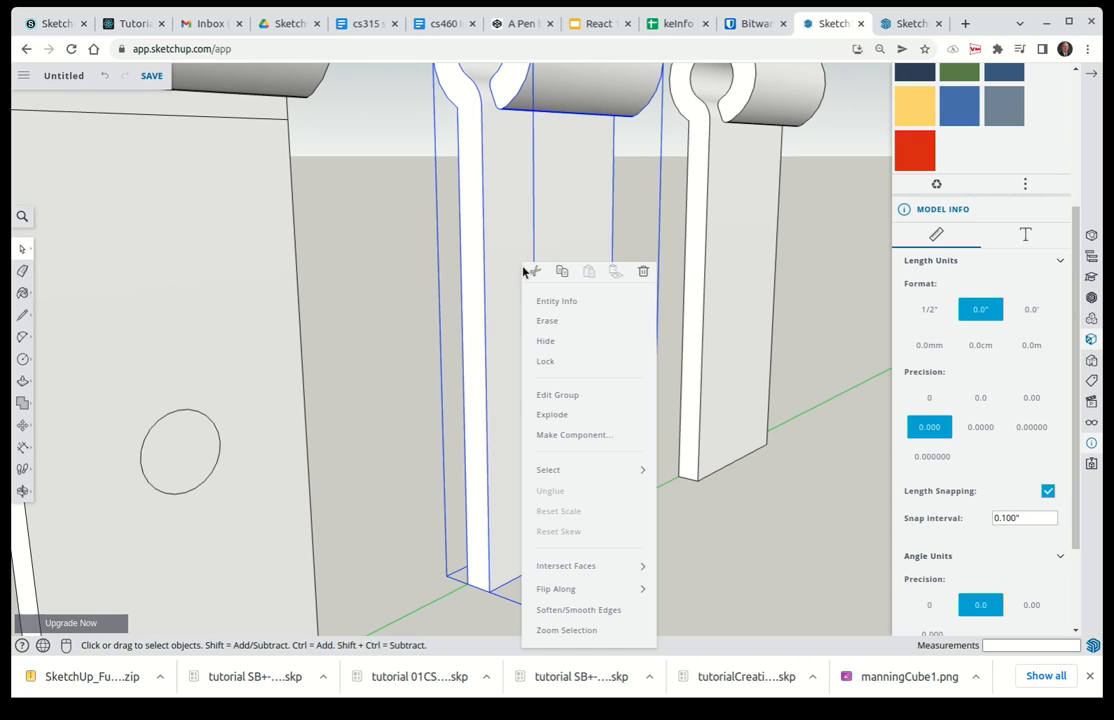
click(562, 415)
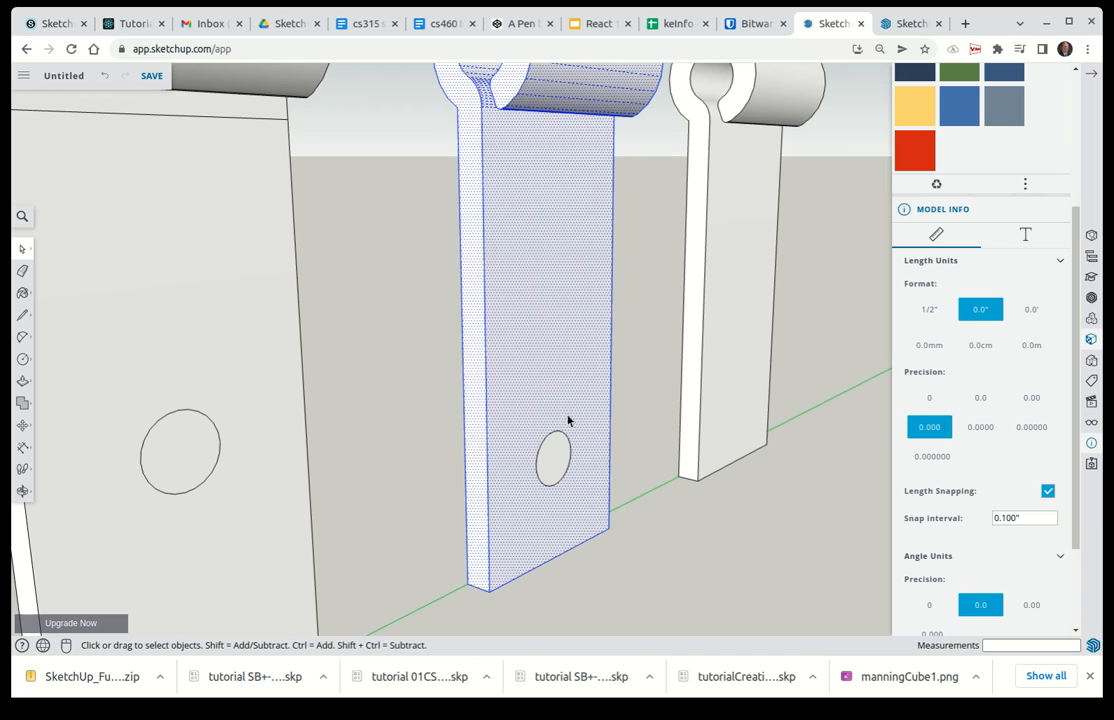
click(633, 557)
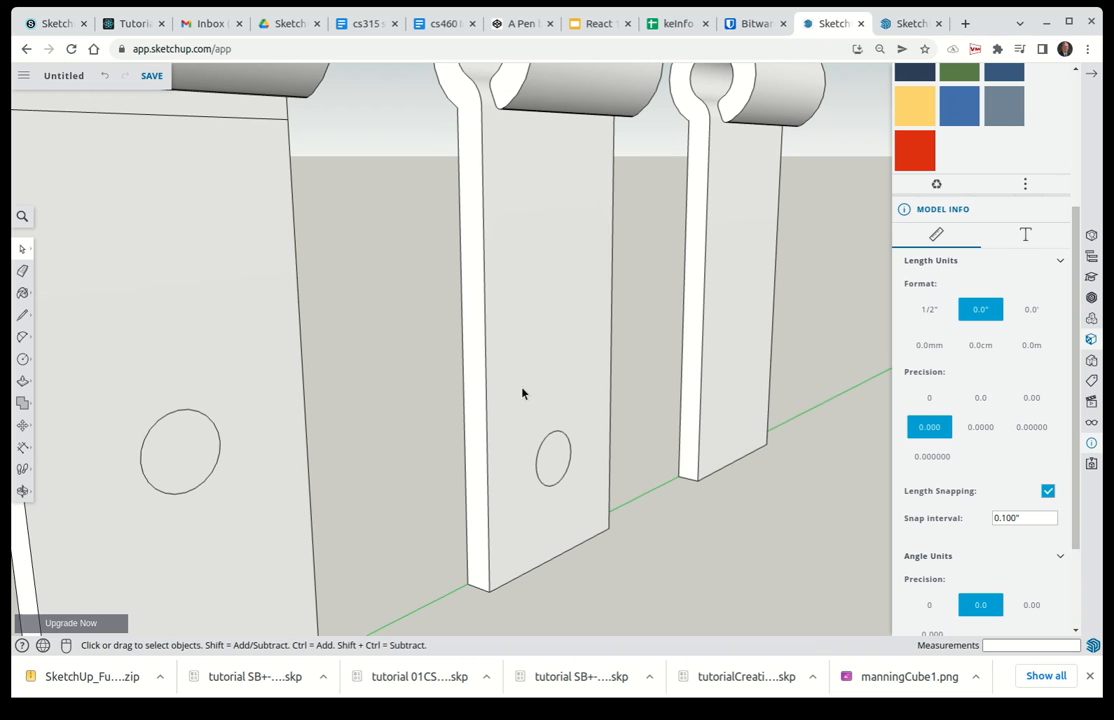
- Push the circle on the middle leaf's face 8" into the leaf
scroll(522, 393, down, 2)
scroll(522, 393, up, 5)
scroll(522, 393, down, 1)
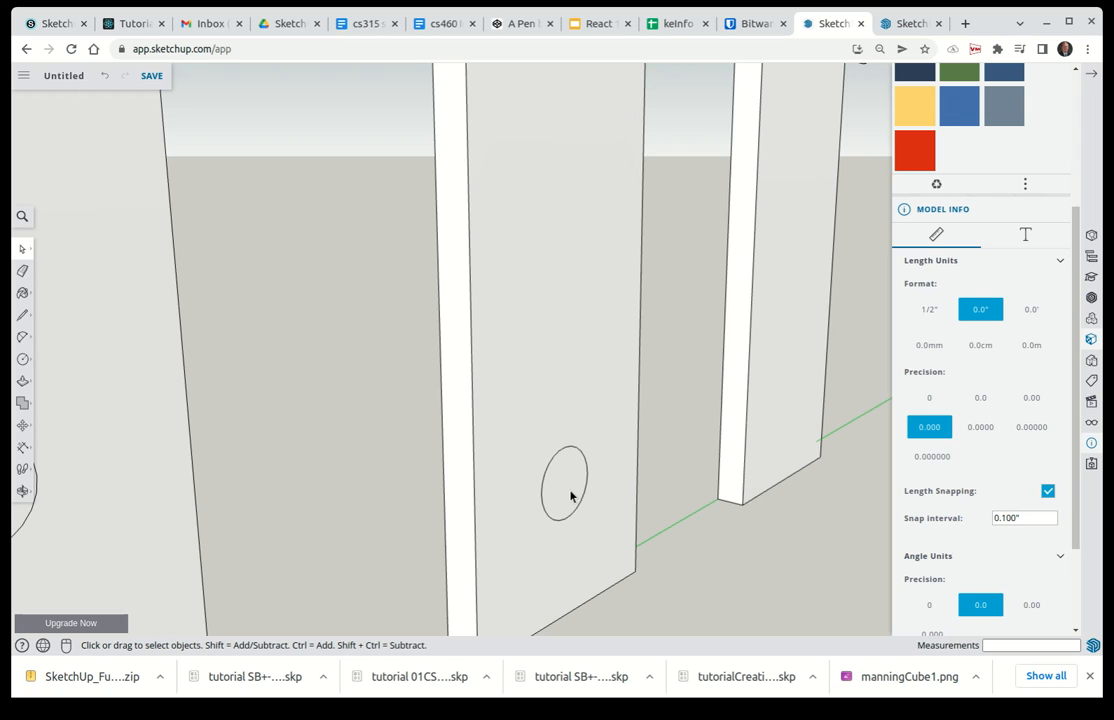
key(p)
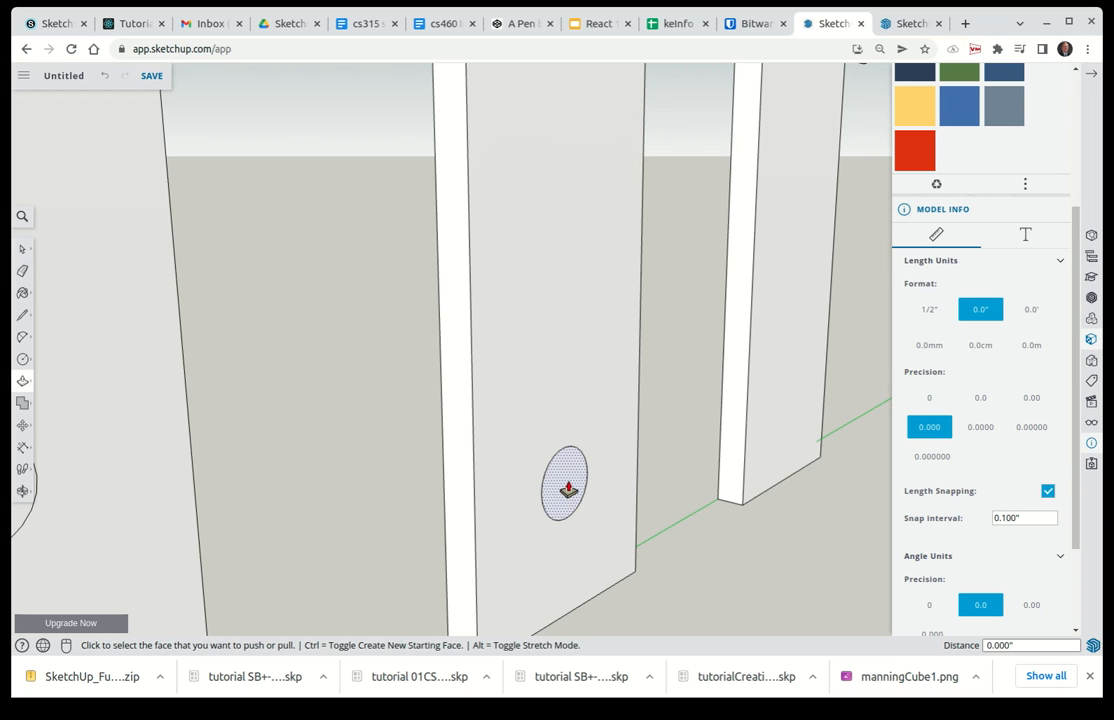
click(568, 490)
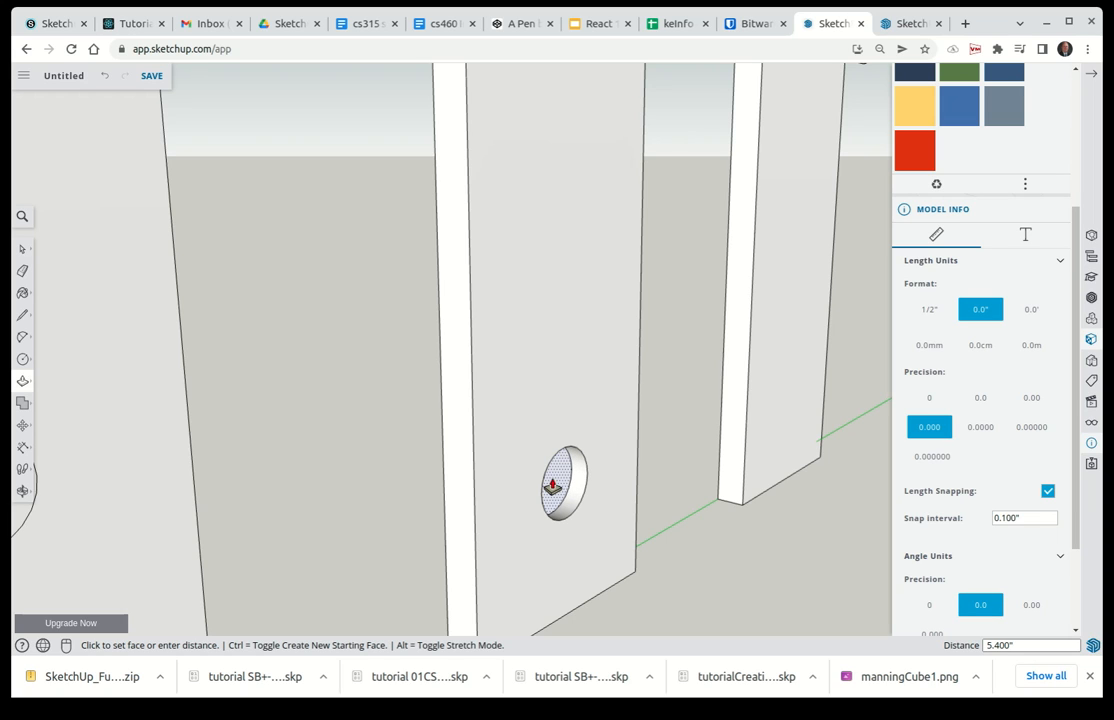
text(8)
key(Return)
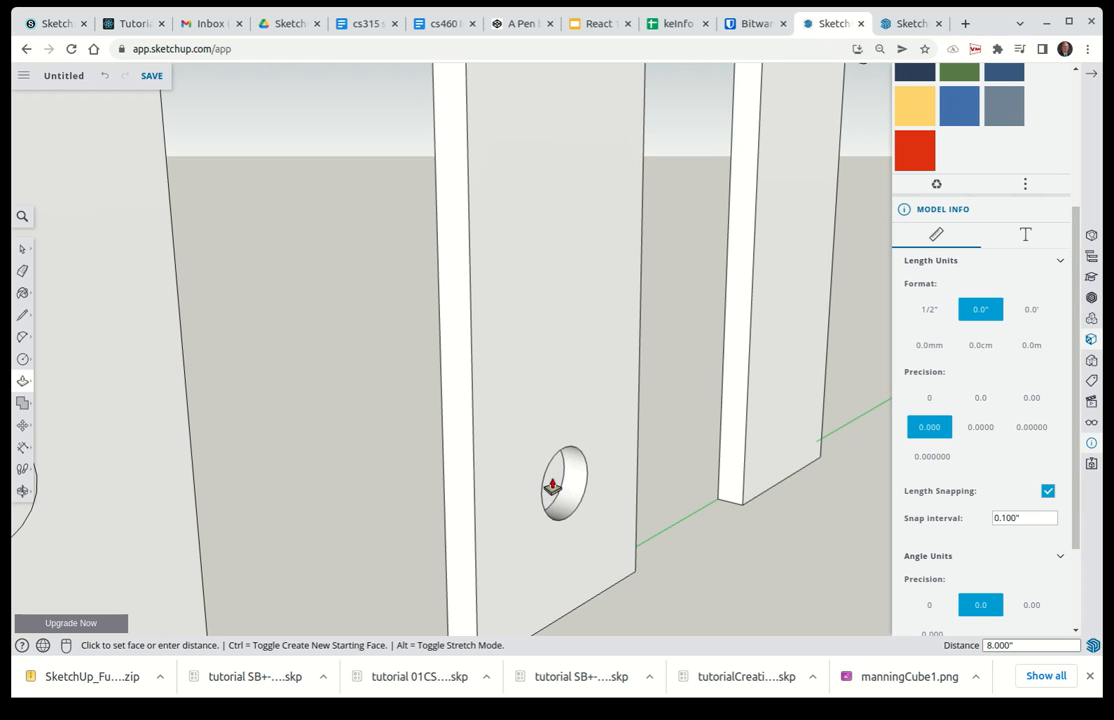
- Push a new starting face 2" deeper from the middle leaf's recess and delete the remaining end face to open the hole
mouse_move(552, 487)
middle_down()
mouse_move(430, 430)
mouse_move(540, 472)
middle_up()
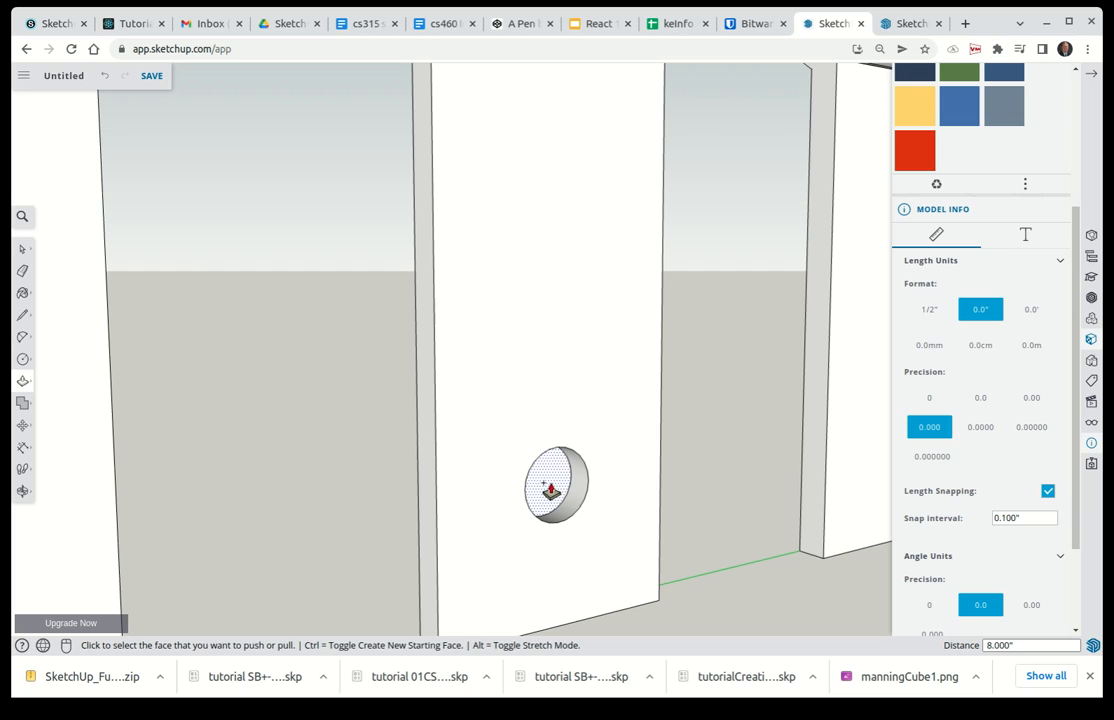
click(545, 484)
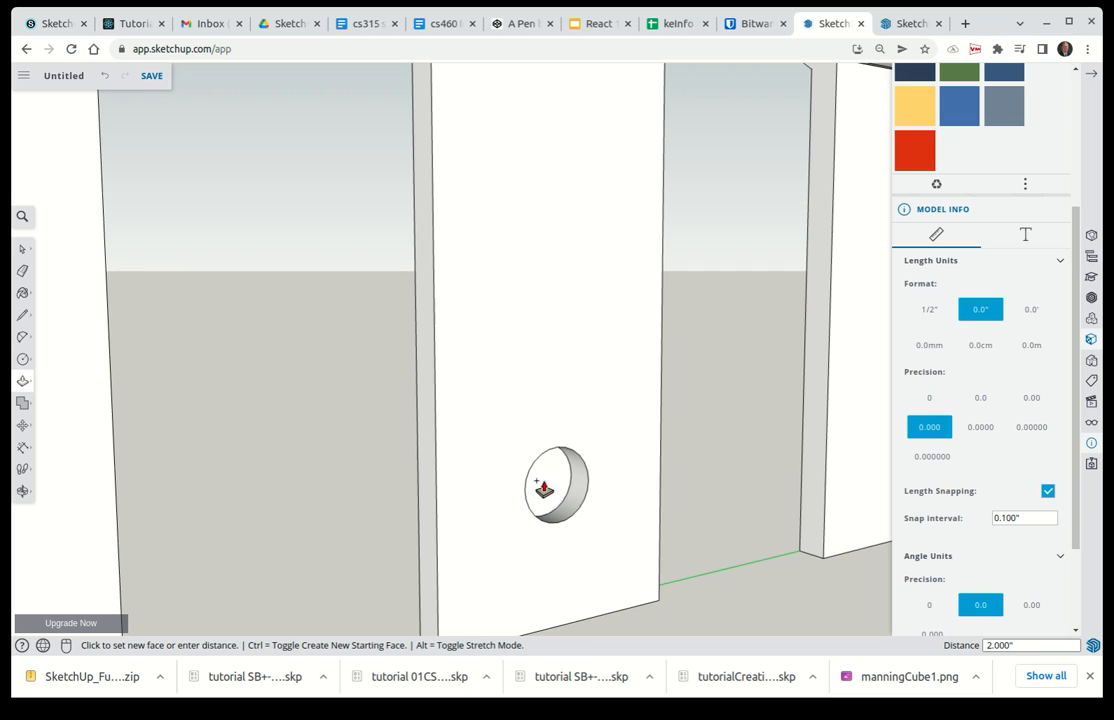
middle_drag(390, 460, 522, 451)
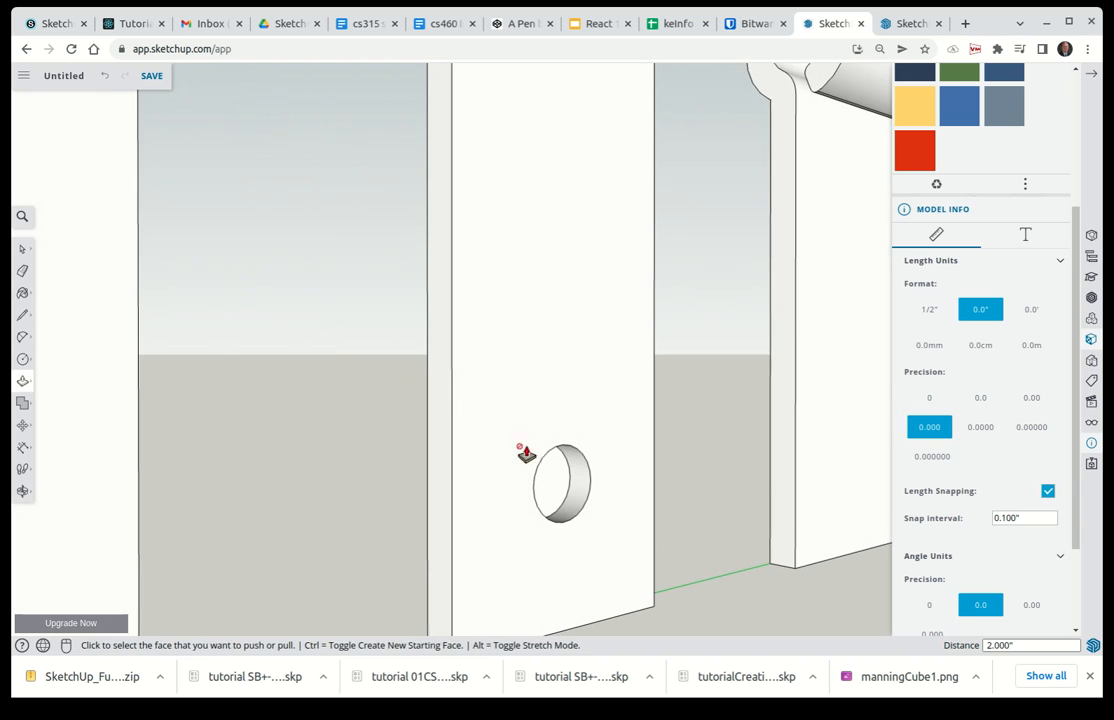
middle_drag(609, 463, 552, 474)
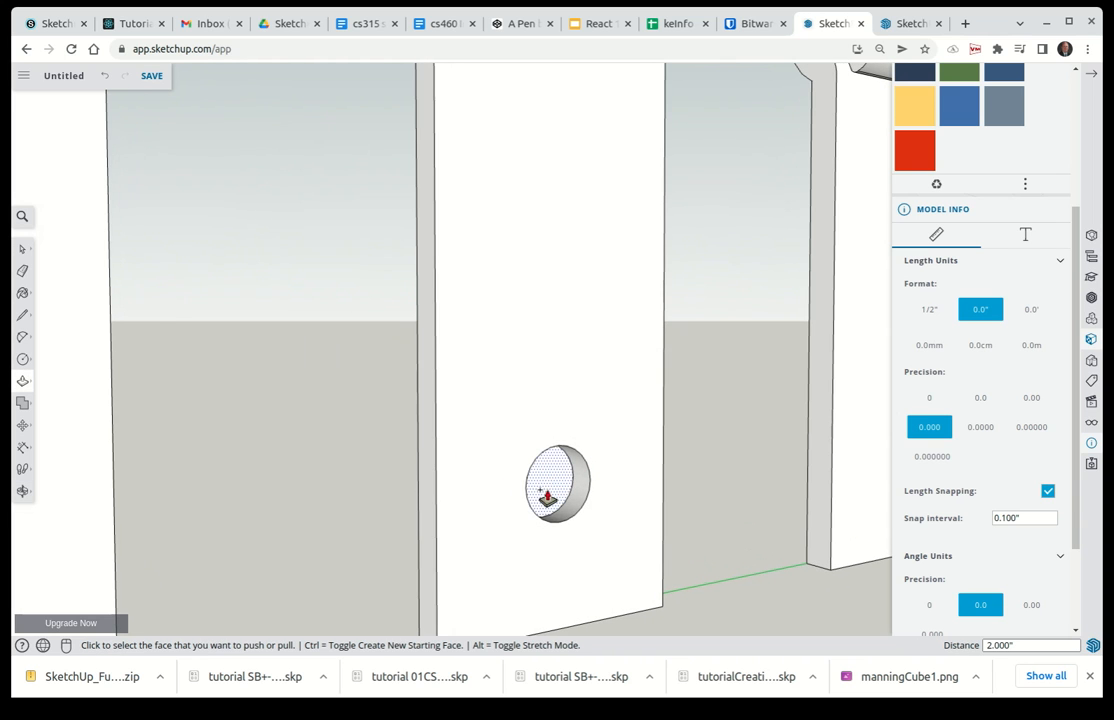
click(22, 248)
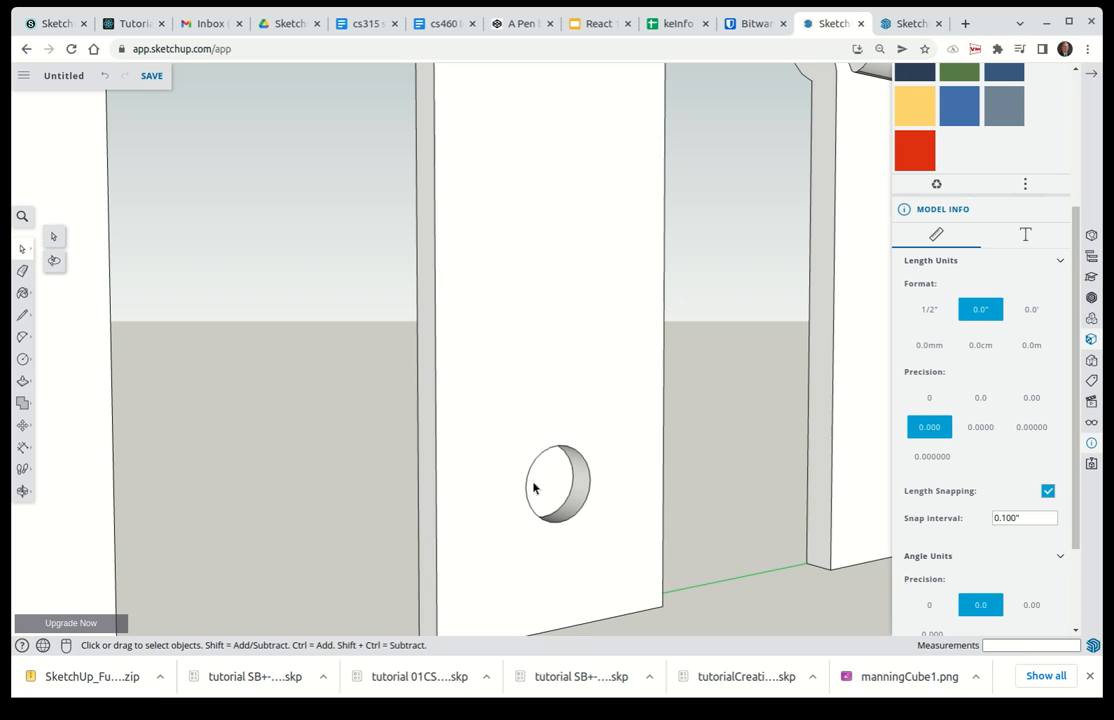
click(534, 487)
key(Delete)
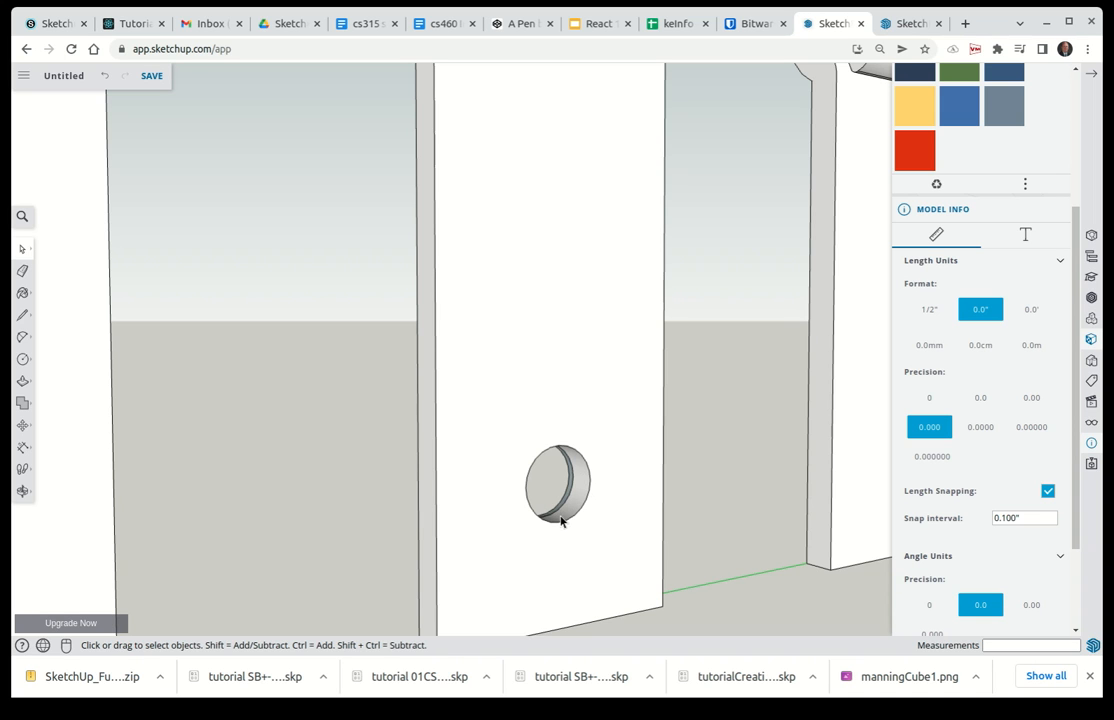
- Scale the front edge of the middle leaf's hole uniformly about its center by 2.00 to form a countersink
middle_drag(612, 500, 392, 432)
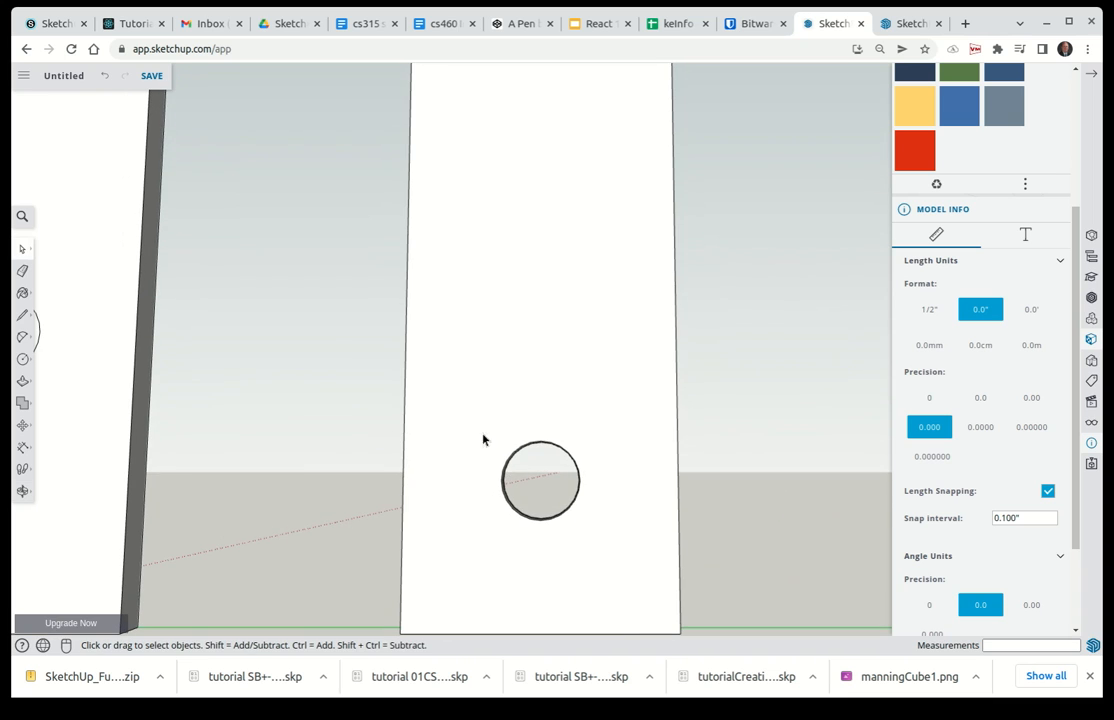
click(537, 446)
click(540, 444)
key(s)
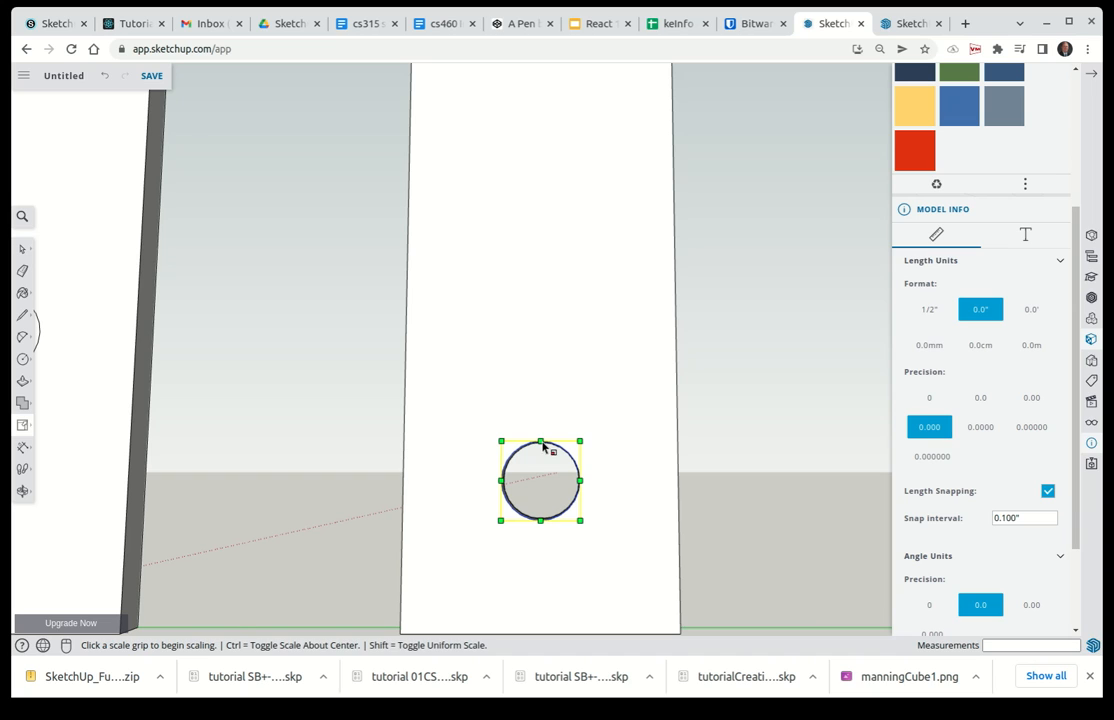
key(ctrl)
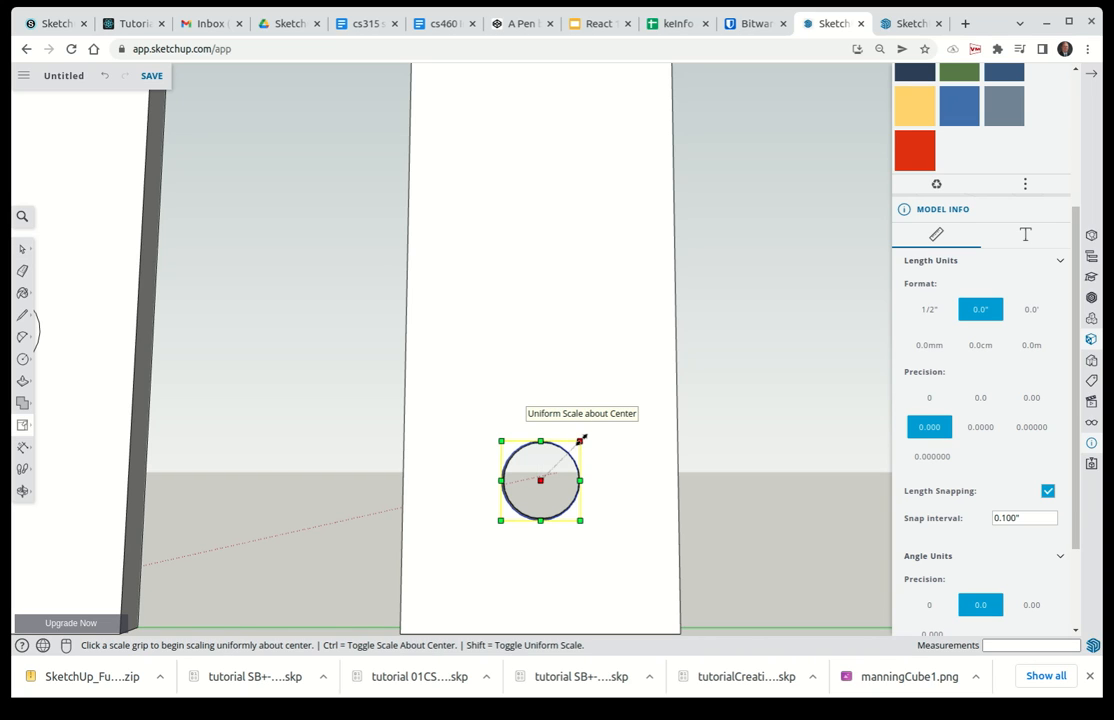
click(580, 440)
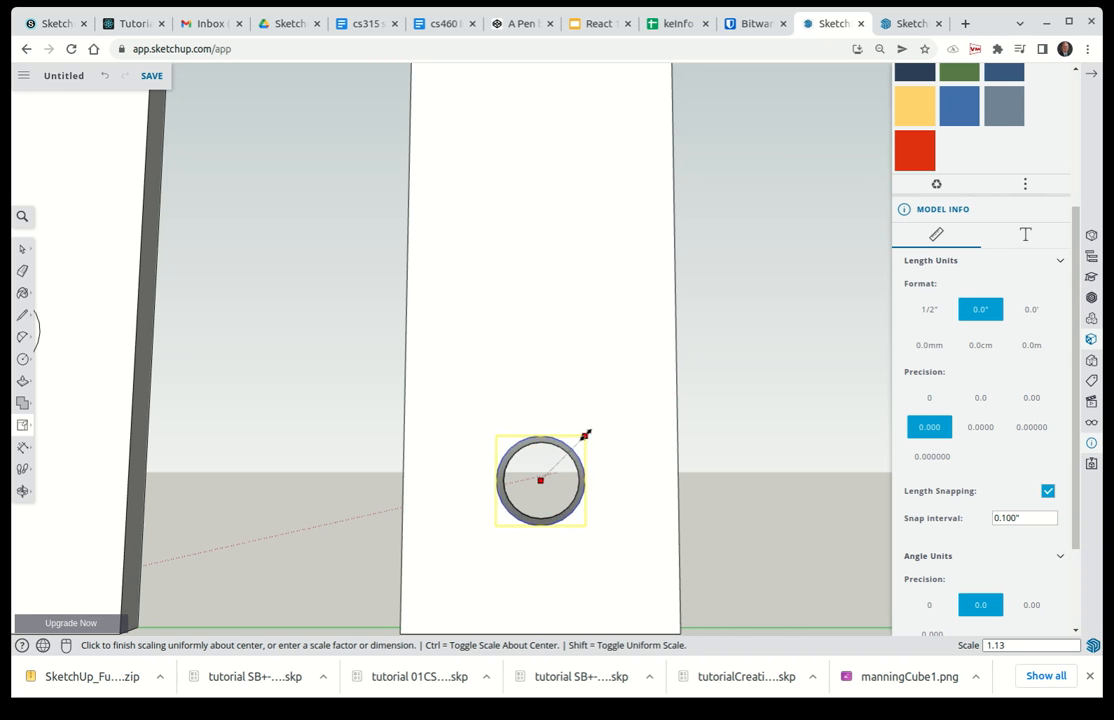
click(612, 410)
middle_drag(612, 410, 355, 508)
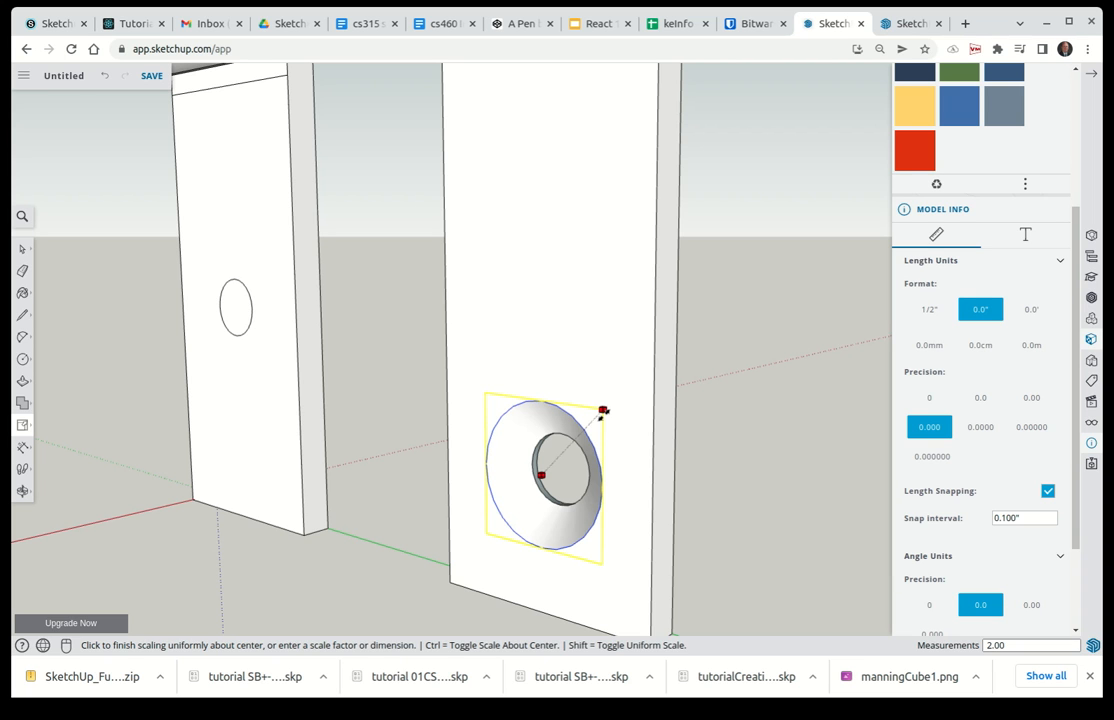
click(603, 410)
- Explode the group of the leaf at the origin
middle_drag(470, 423, 746, 422)
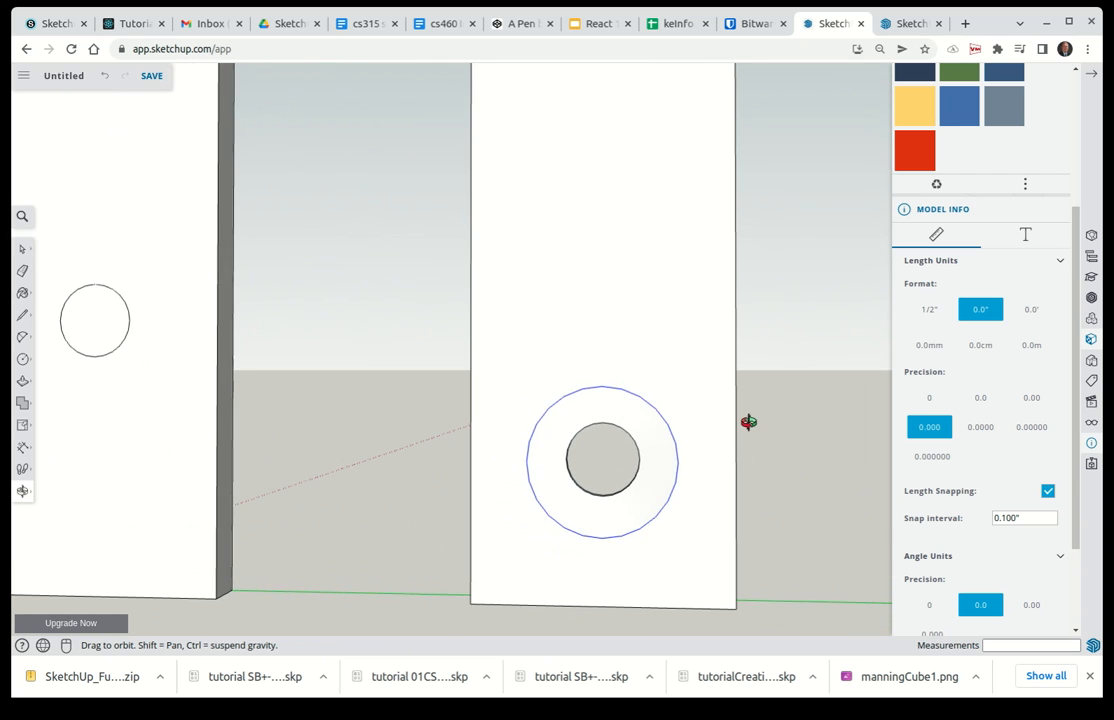
key(s)
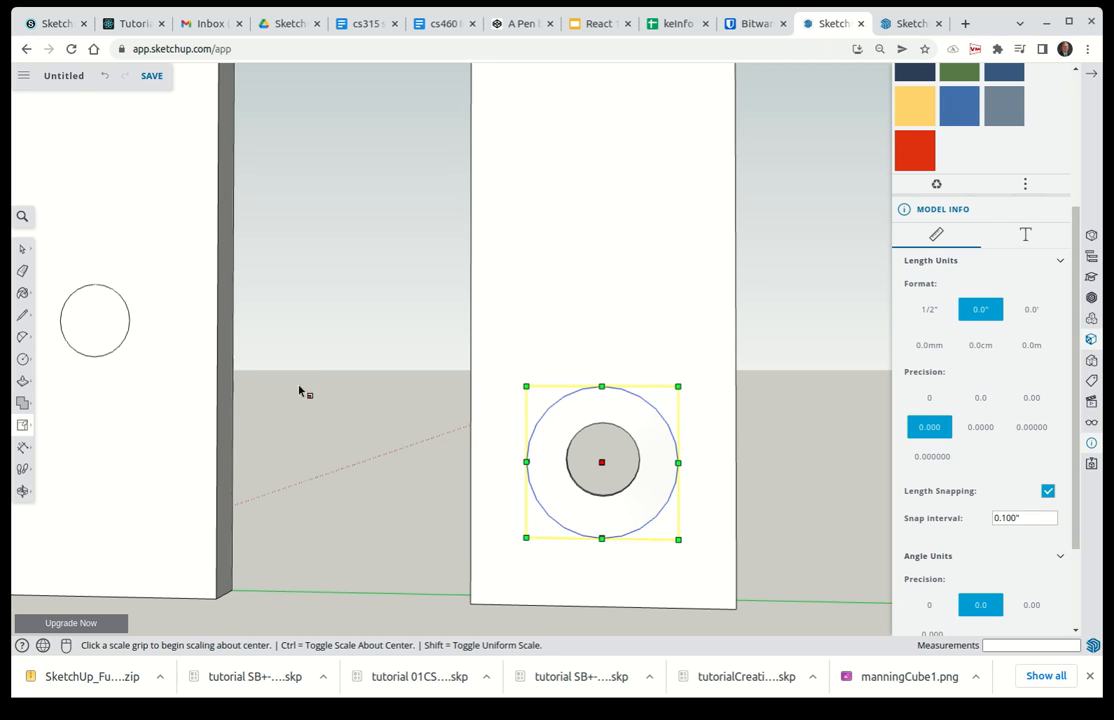
middle_drag(278, 380, 740, 505)
middle_drag(429, 452, 721, 491)
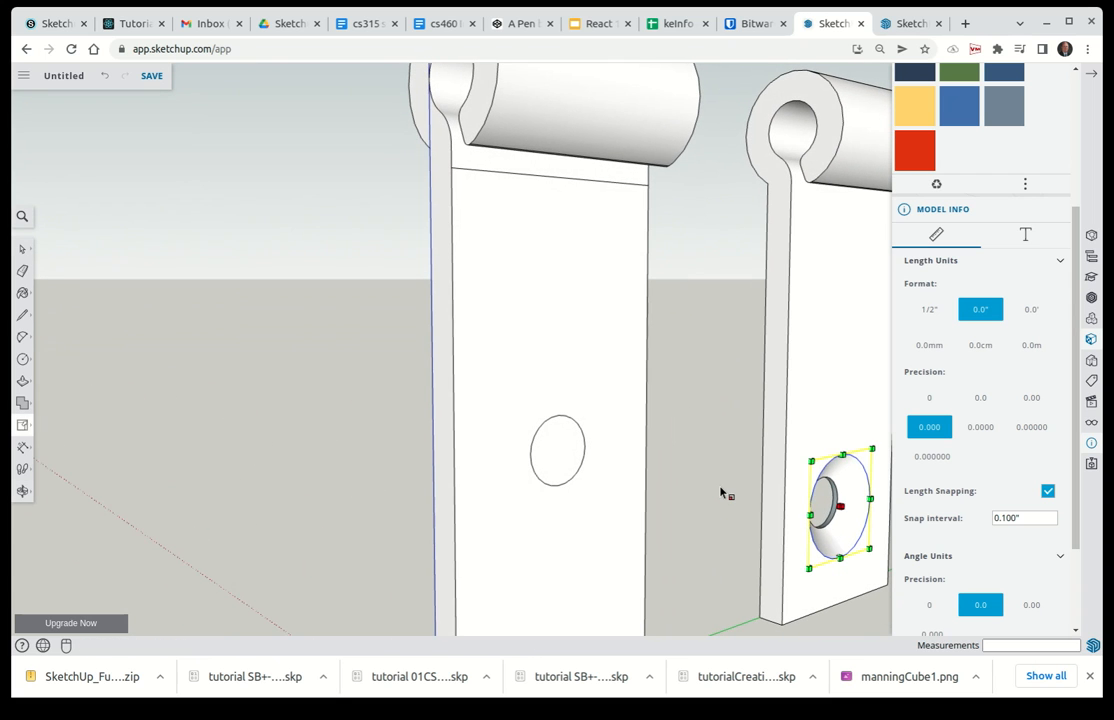
key(p)
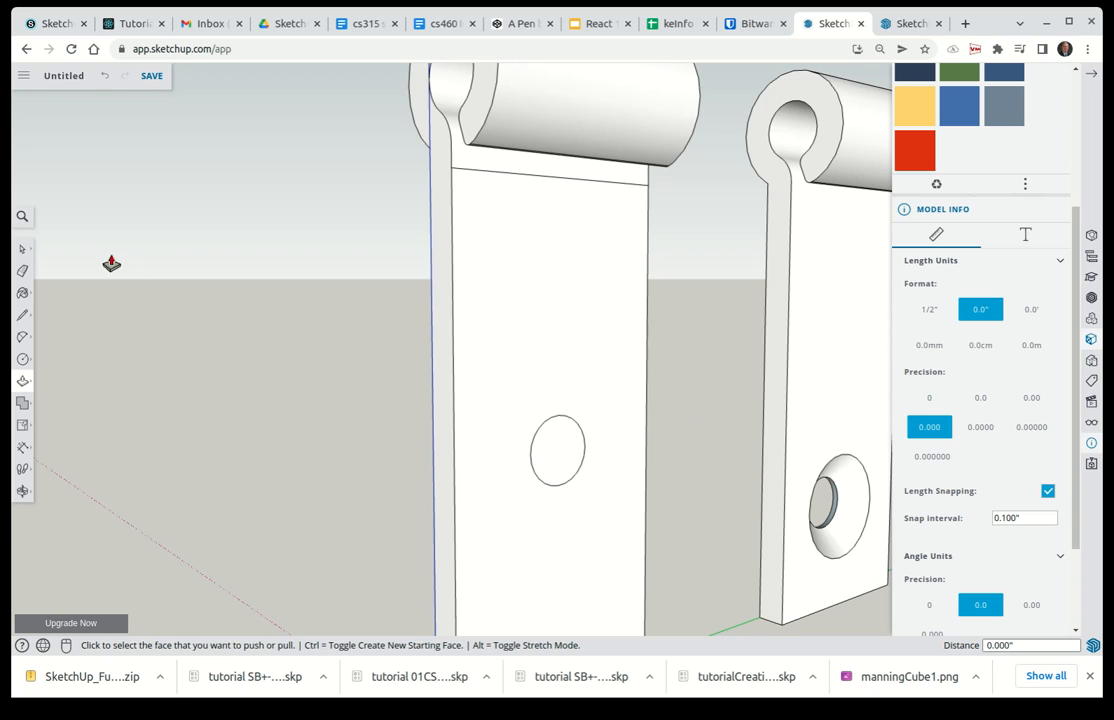
click(23, 250)
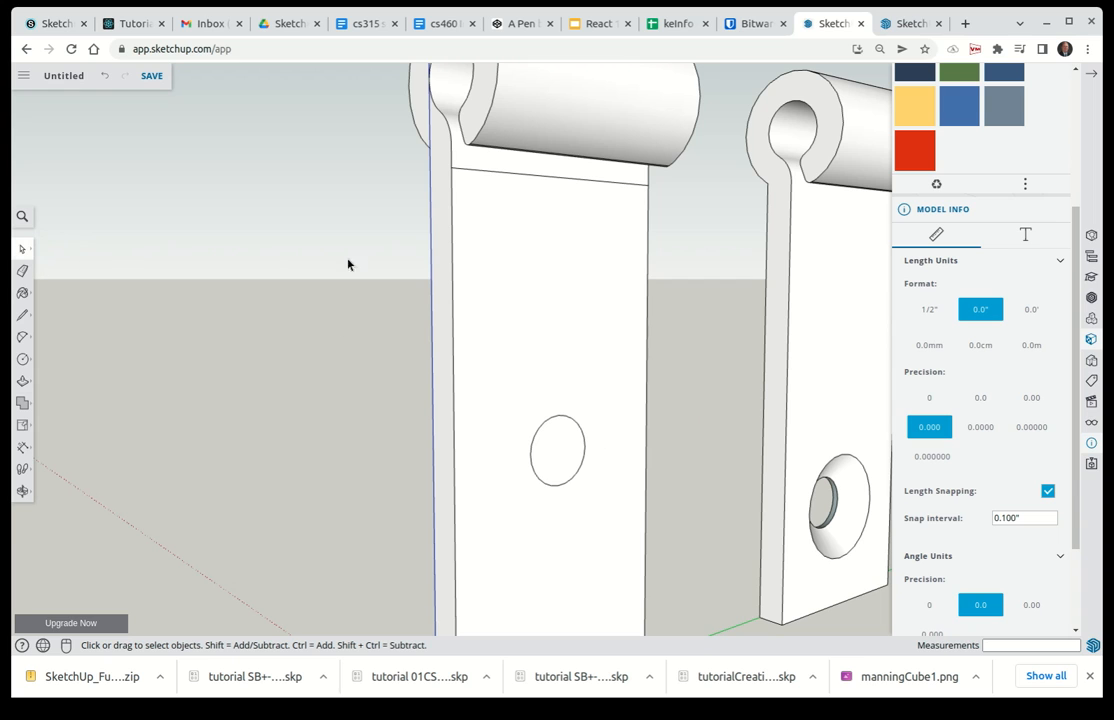
right_click(447, 269)
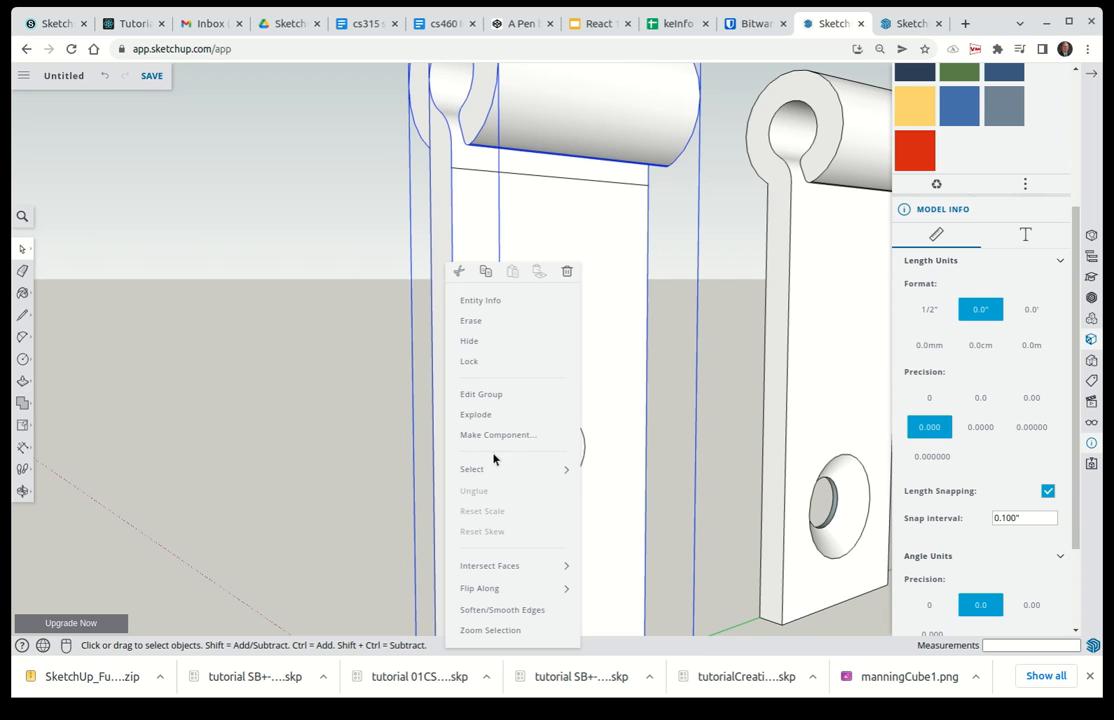
click(485, 412)
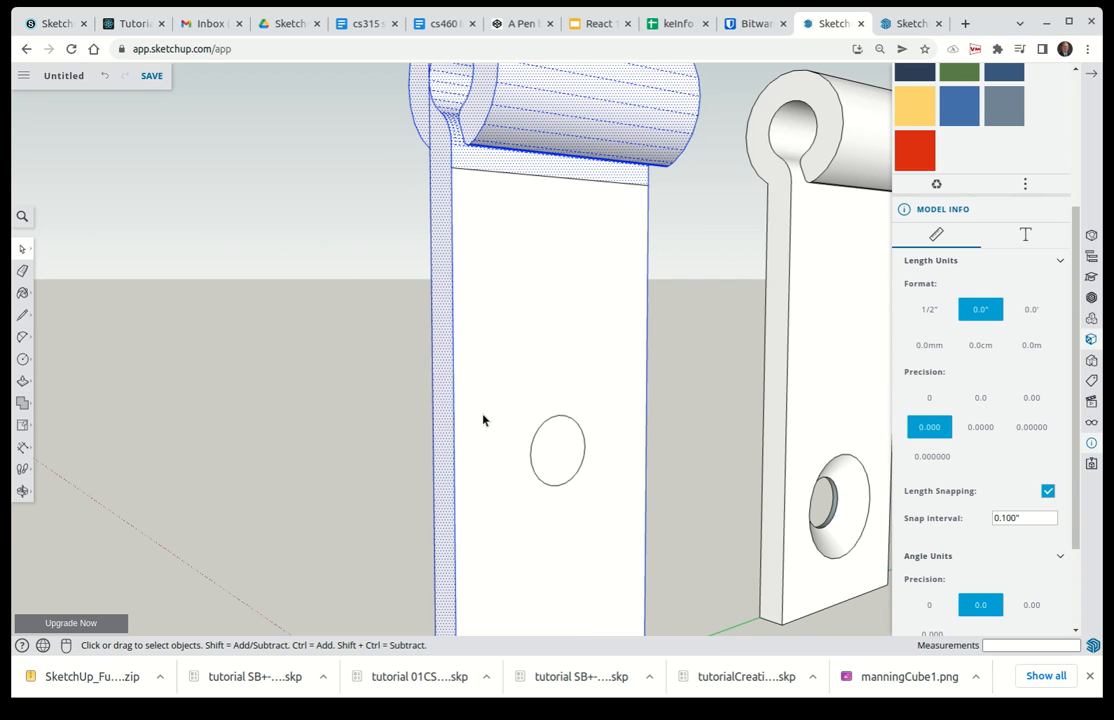
- Push the circle on the origin leaf's face 8" into the leaf
click(553, 451)
key(p)
click(561, 450)
text(8)
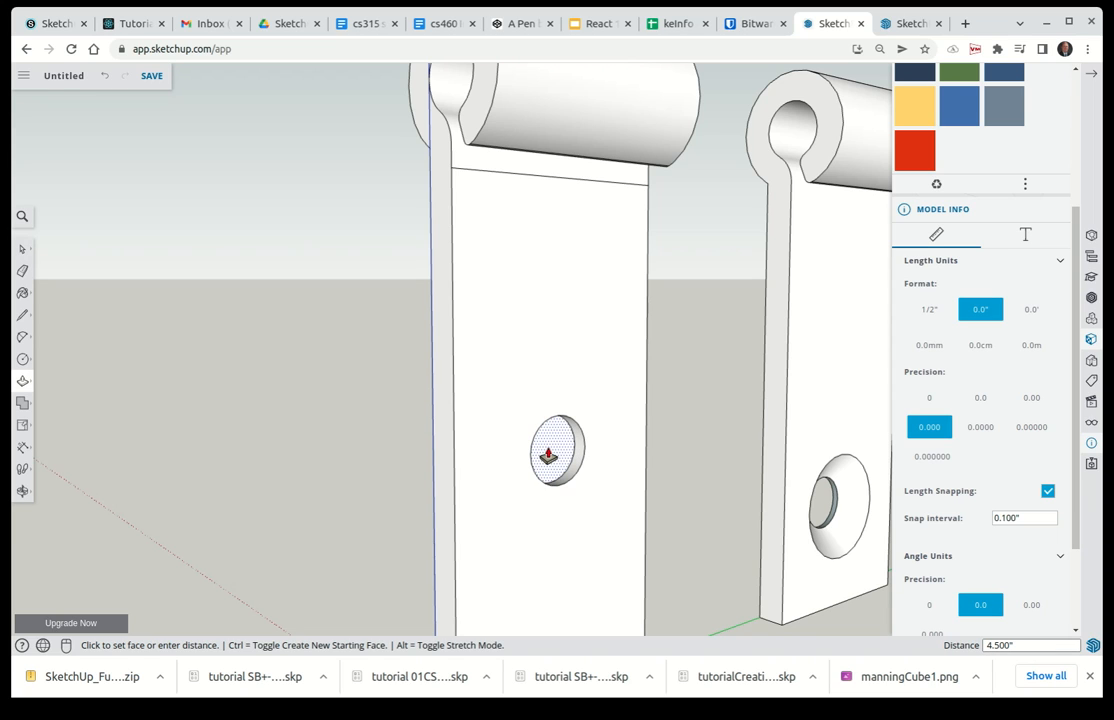
text(8)
key(Return)
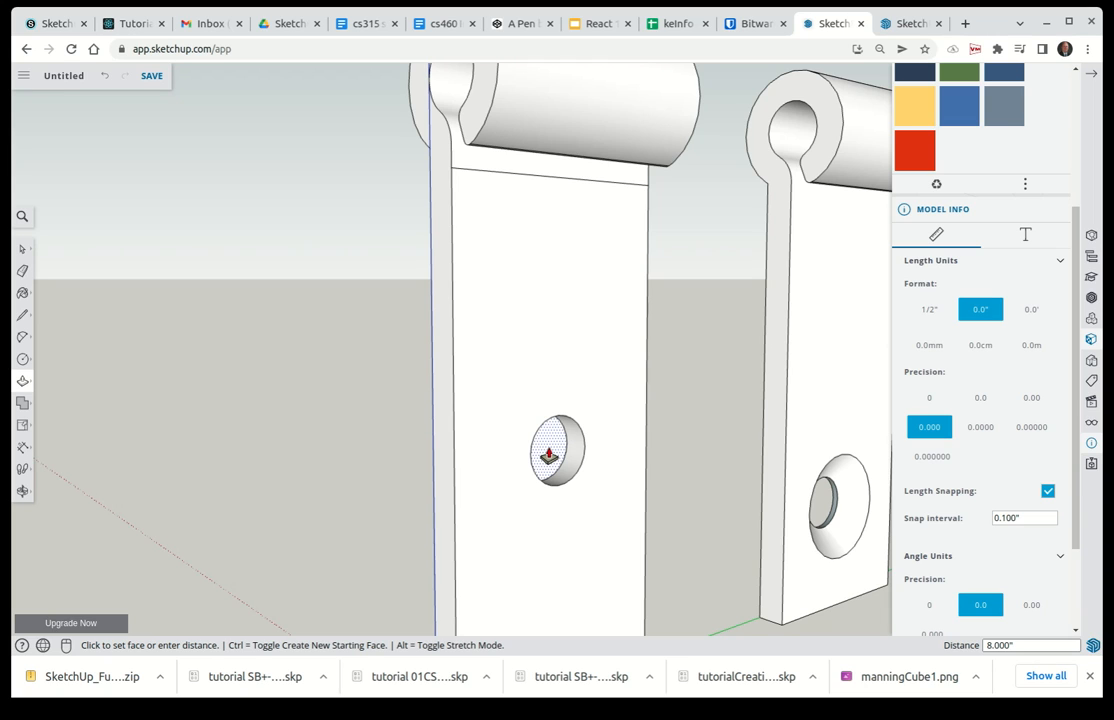
- Push a new starting face 2" deeper in the origin leaf's recess and delete the end face to open the hole
click(548, 456)
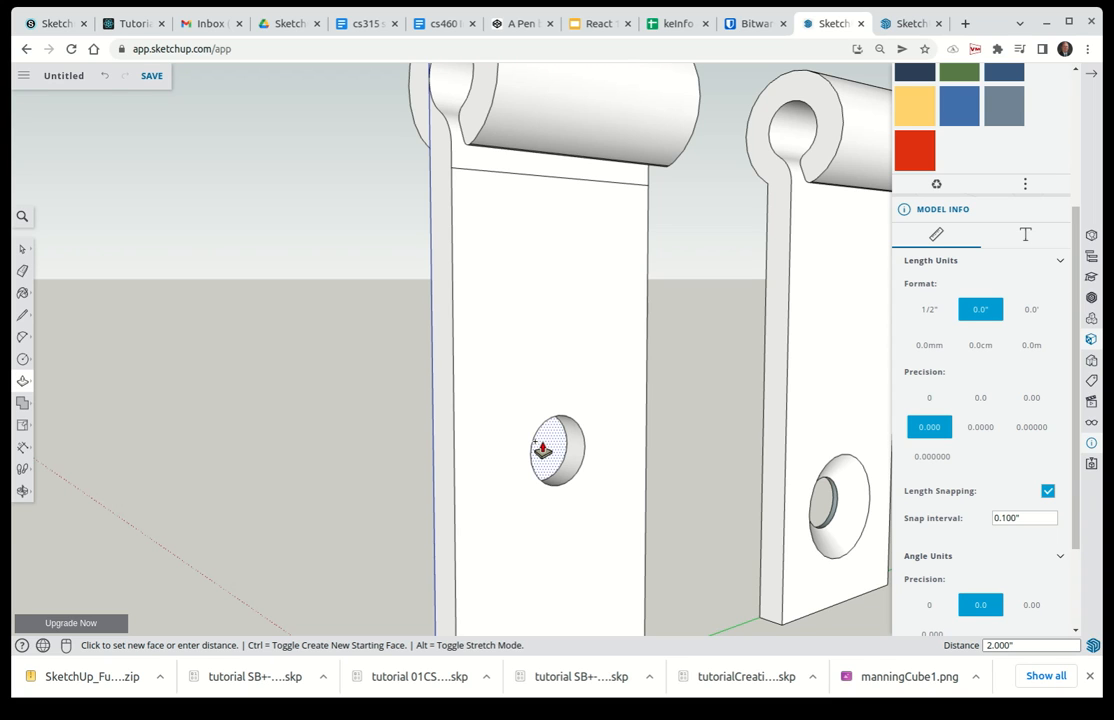
click(542, 449)
click(22, 248)
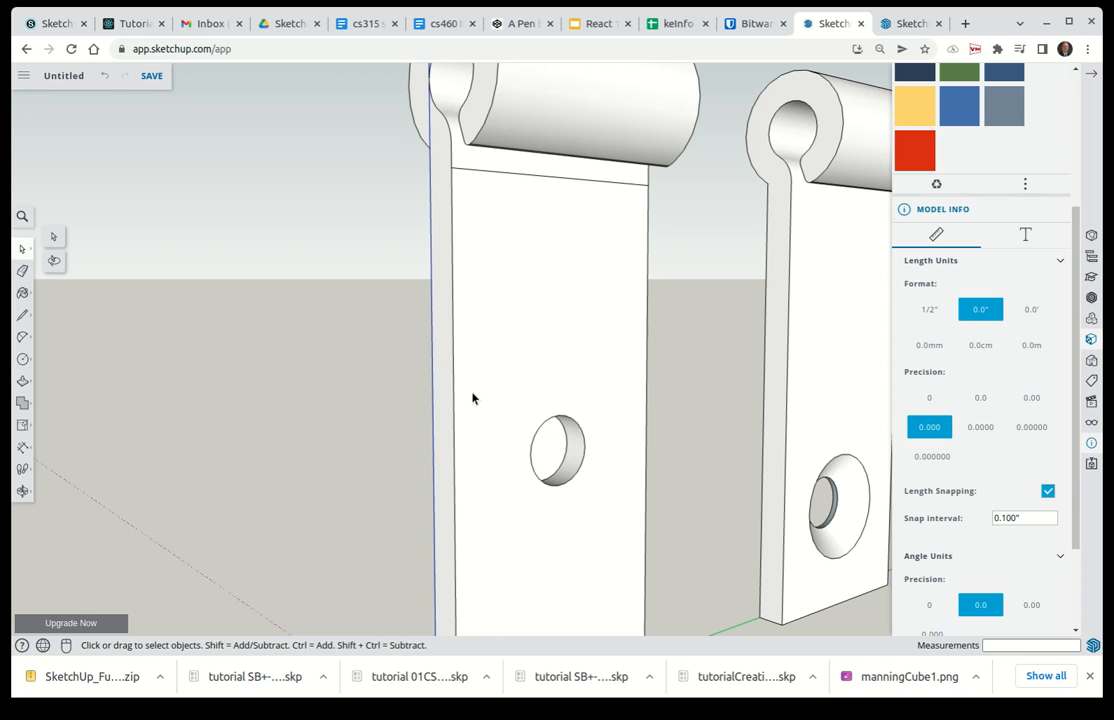
click(540, 451)
key(Delete)
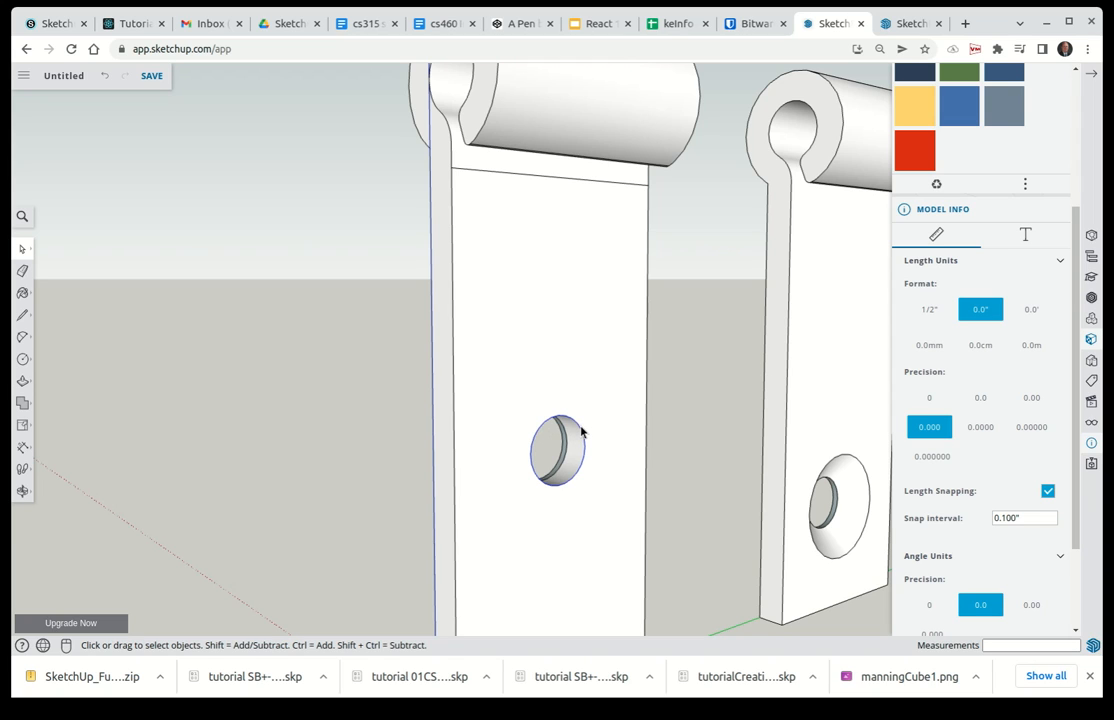
- Scale the front edge of the origin leaf's hole uniformly about its center by 2.00 to form a countersink
key(s)
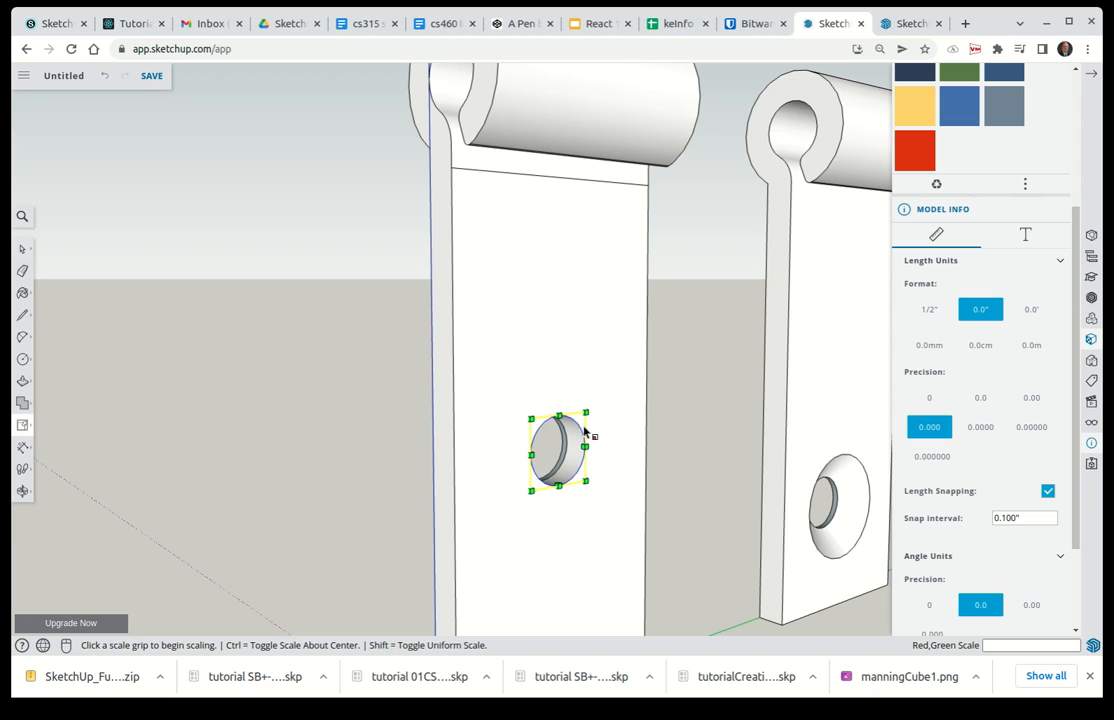
key(ctrl)
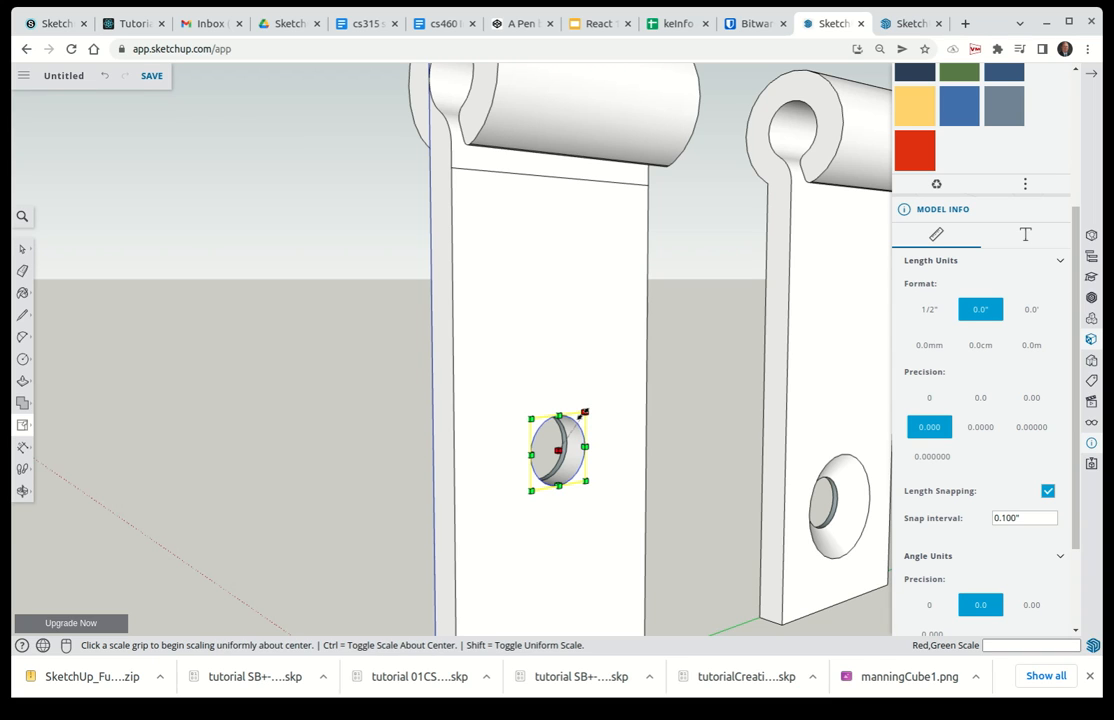
click(585, 412)
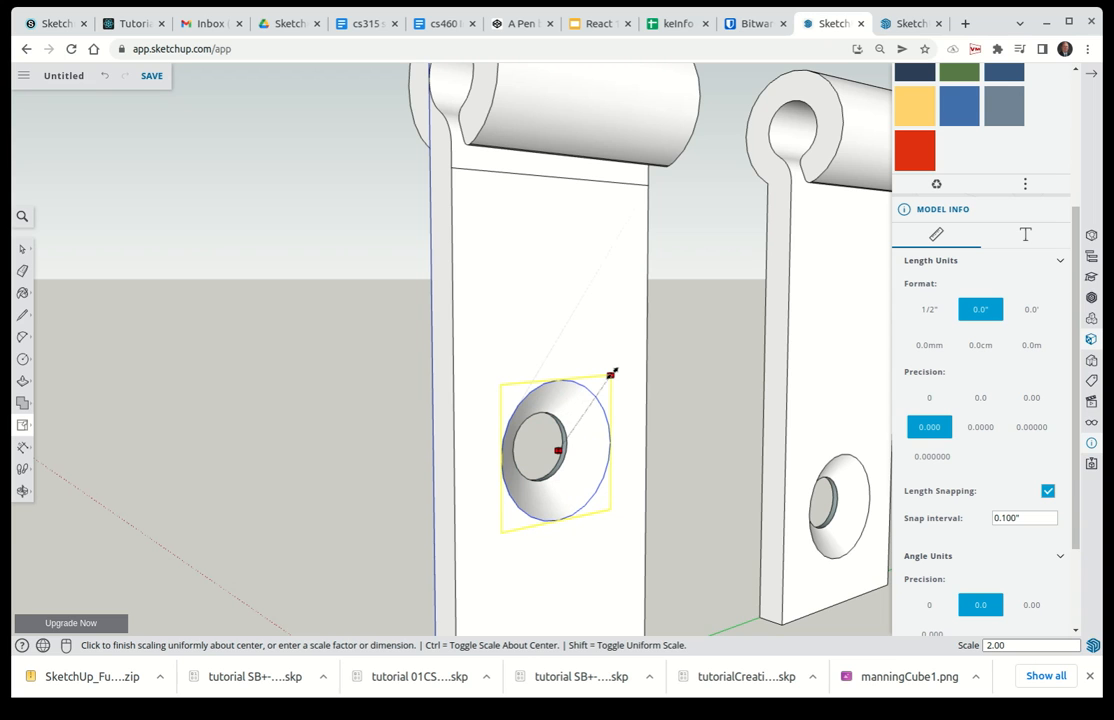
click(613, 375)
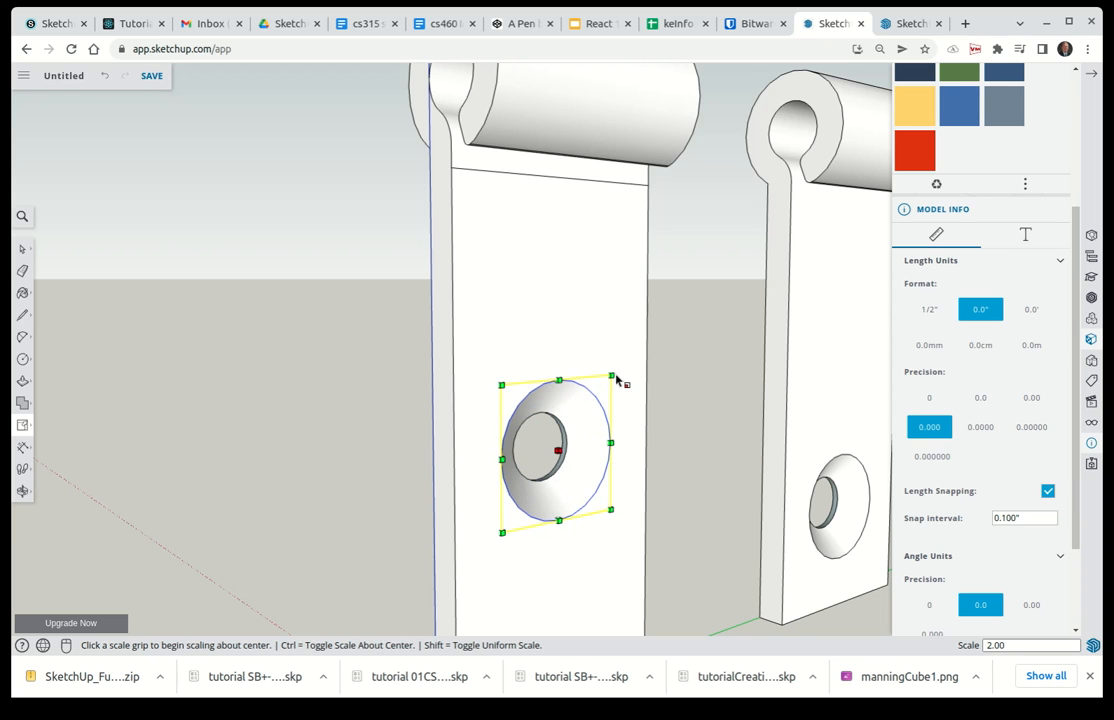
middle_drag(686, 410, 543, 430)
scroll(543, 430, down, 5)
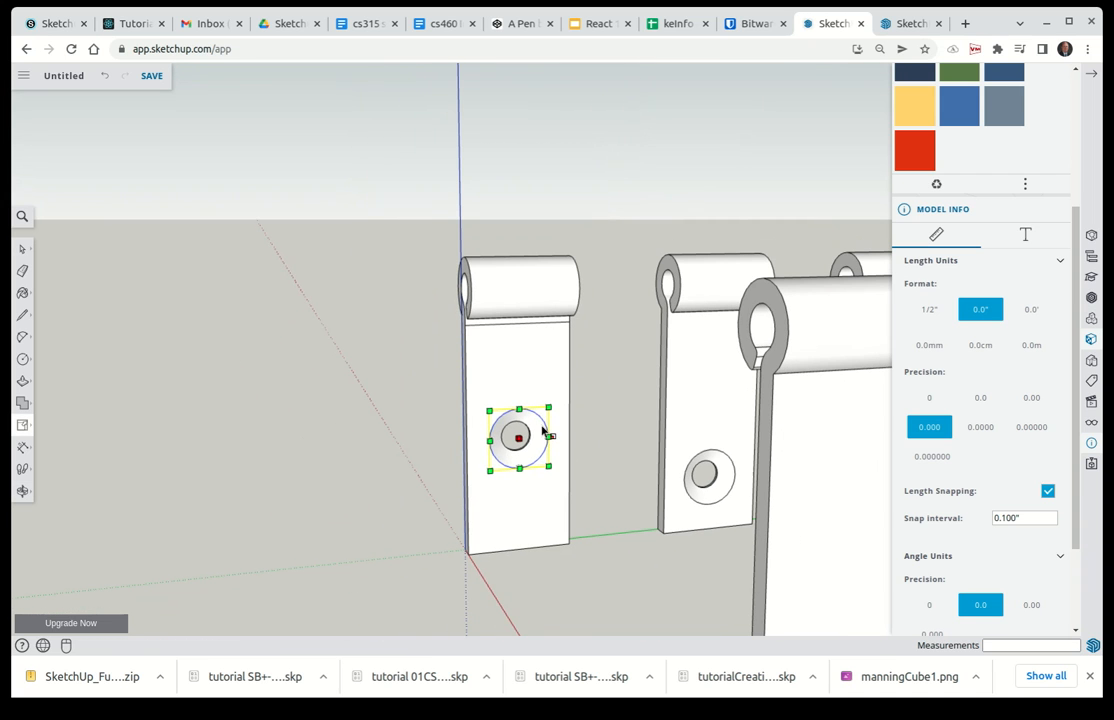
middle_drag(591, 551, 658, 520)
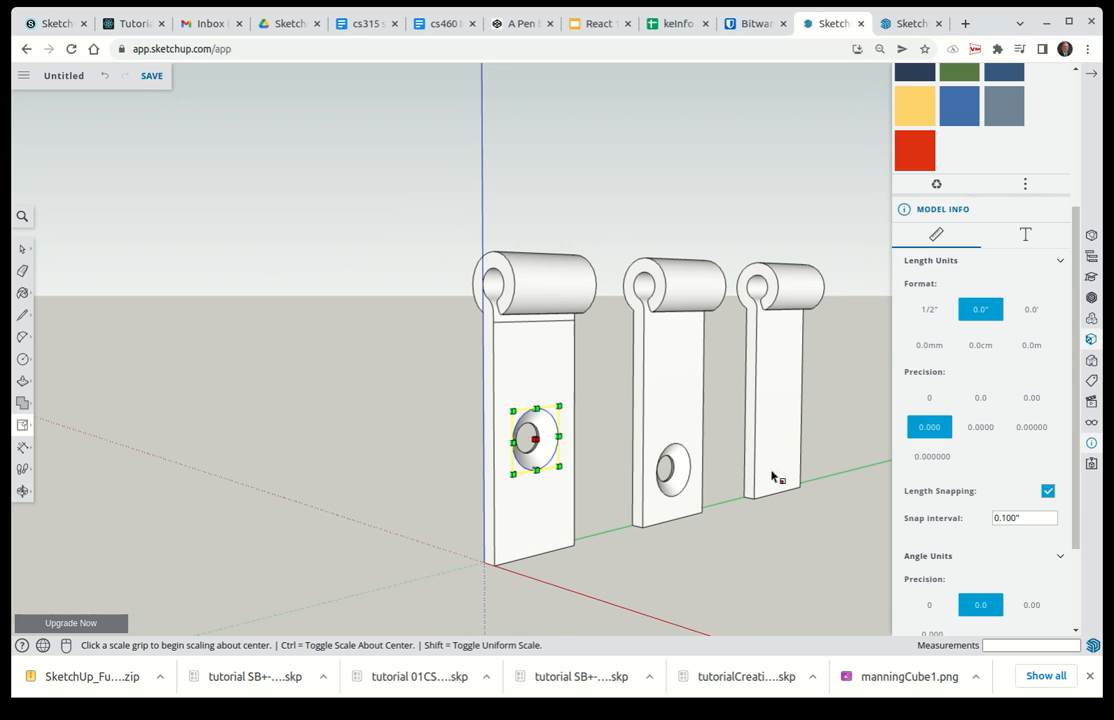
scroll(772, 474, down, 3)
middle_drag(820, 528, 688, 432)
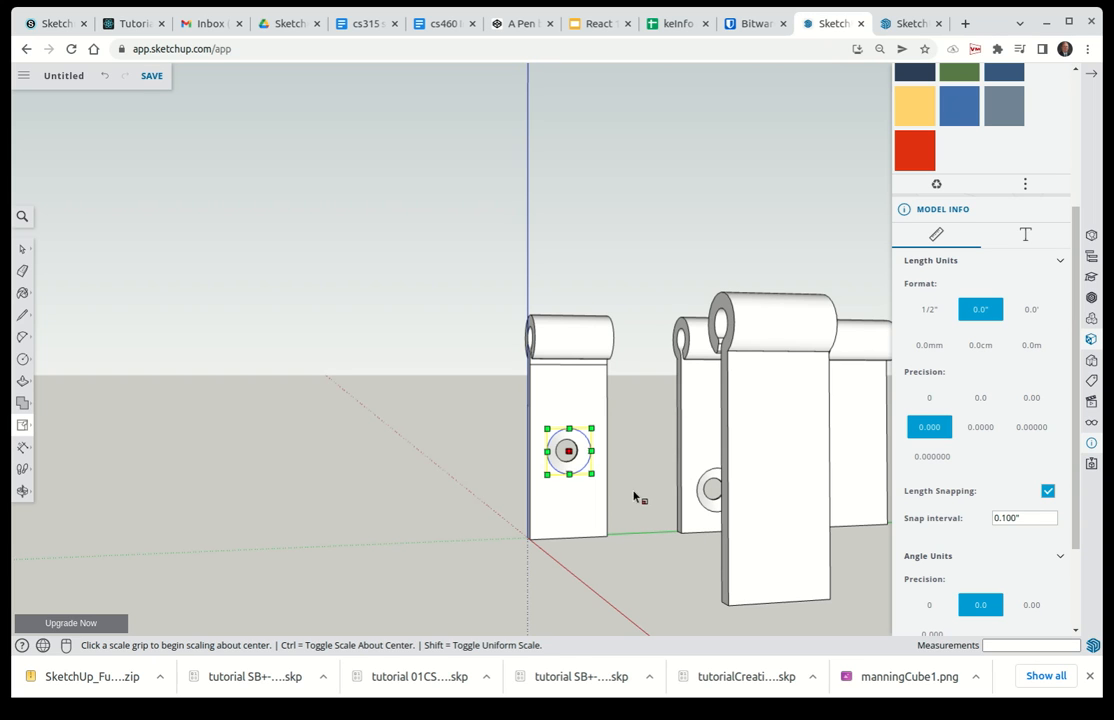
middle_drag(636, 455, 672, 441)
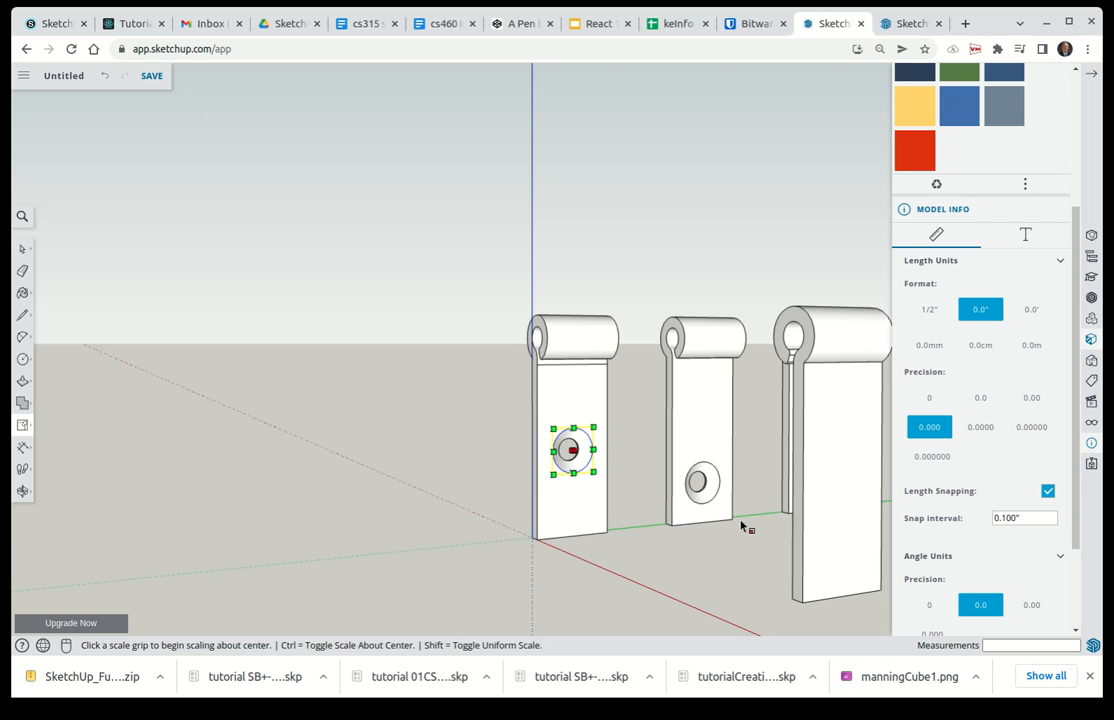
- Draw a line across the origin leaf's narrow side, from the front line's endpoint below the knuckle to the leaf's back edge
middle_drag(592, 449, 597, 495)
scroll(597, 495, up, 2)
scroll(590, 483, up, 3)
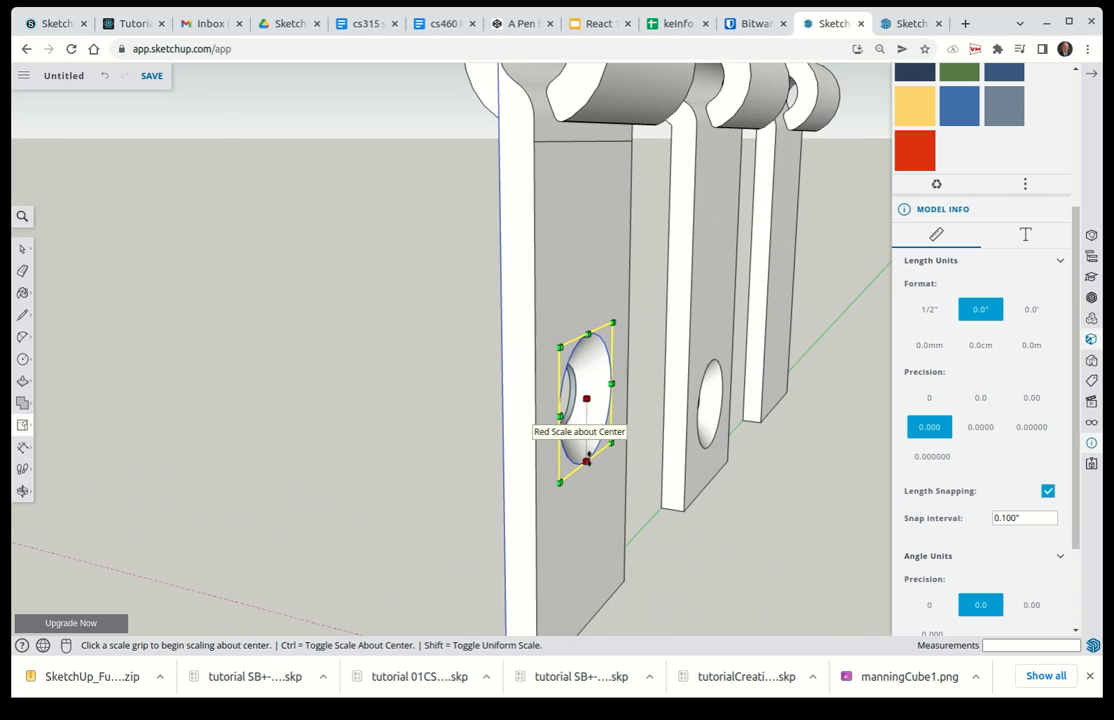
middle_drag(553, 272, 555, 375)
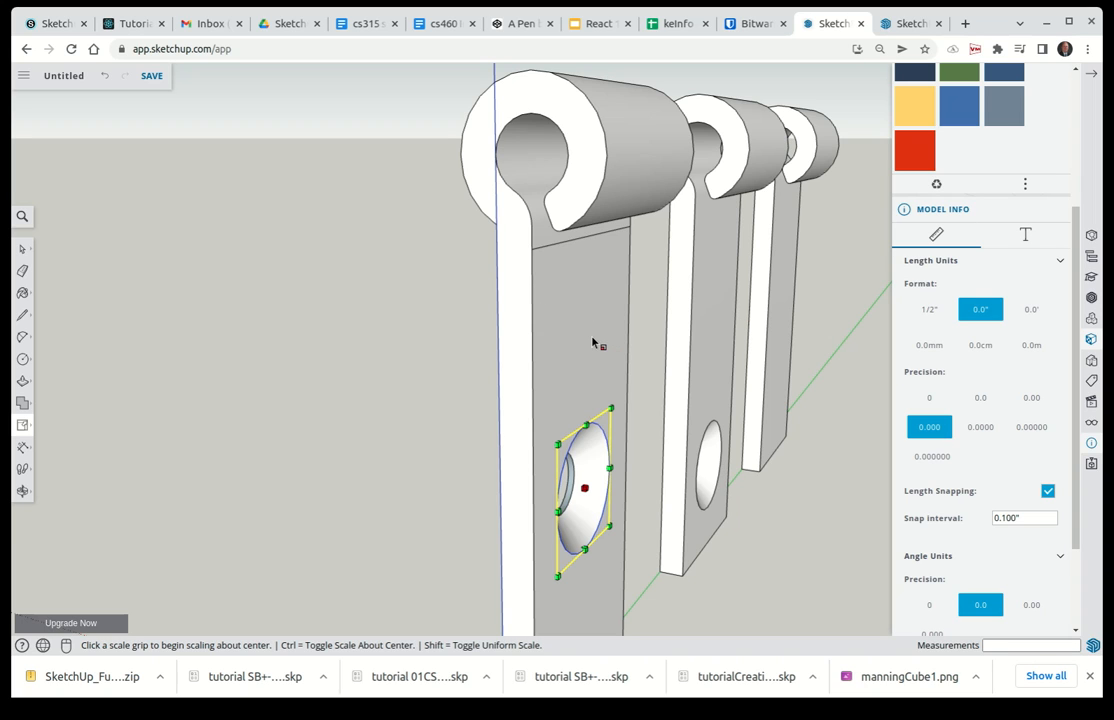
key(l)
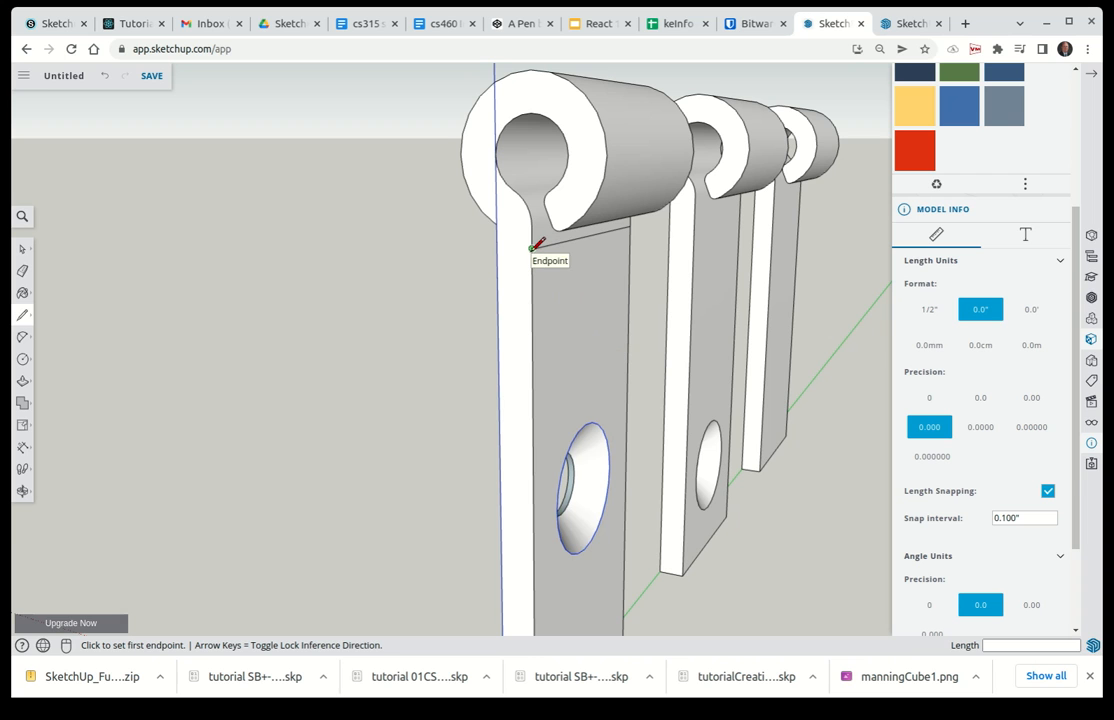
click(532, 248)
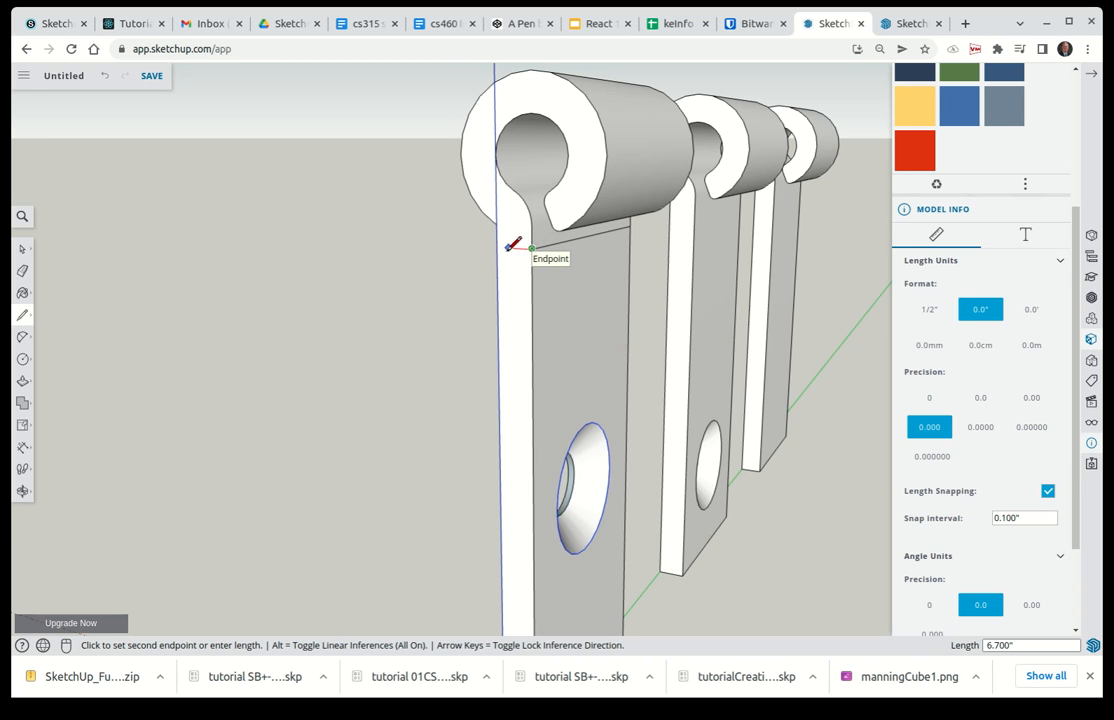
click(498, 248)
- Continue the line about 70" across the origin leaf's back face below the knuckle, ending on the opposite vertical edge
mouse_move(467, 260)
middle_down()
mouse_move(786, 291)
mouse_move(860, 248)
mouse_move(785, 242)
middle_up()
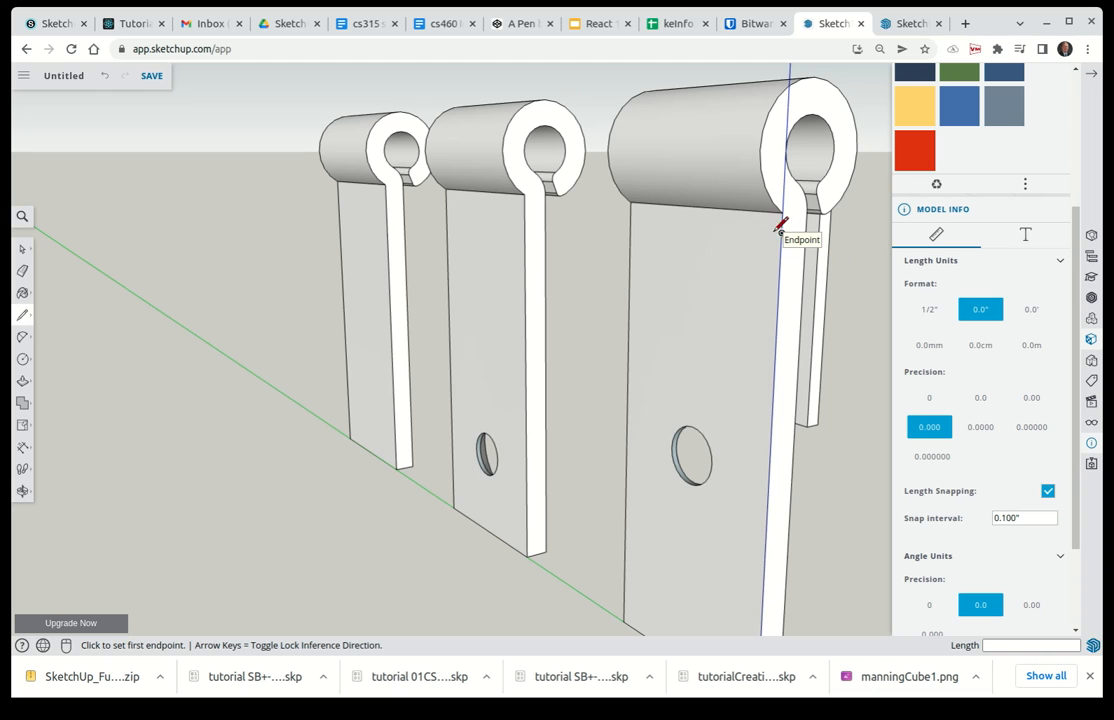
click(782, 232)
click(631, 218)
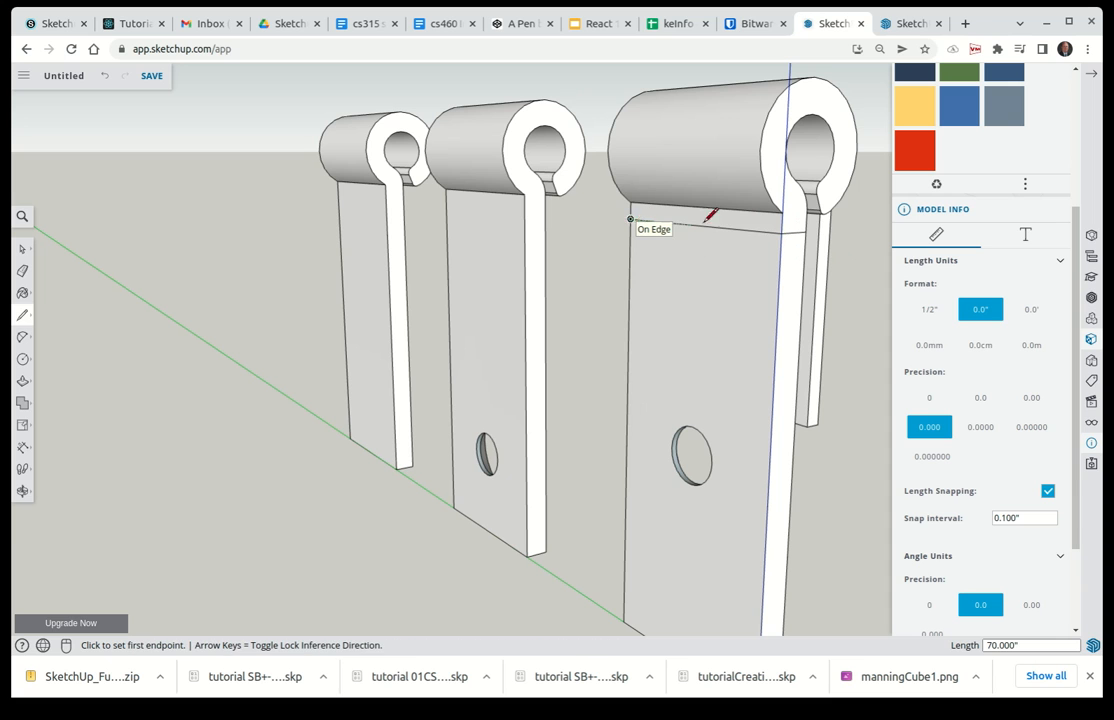
- Close the line loop with a 10" line across the origin leaf's opposite narrow side, and check it from all around
middle_drag(640, 217, 901, 204)
middle_drag(652, 206, 785, 228)
scroll(648, 247, up, 3)
scroll(627, 185, up, 2)
mouse_move(622, 179)
middle_down()
mouse_move(612, 181)
mouse_move(627, 174)
middle_up()
click(625, 176)
click(585, 172)
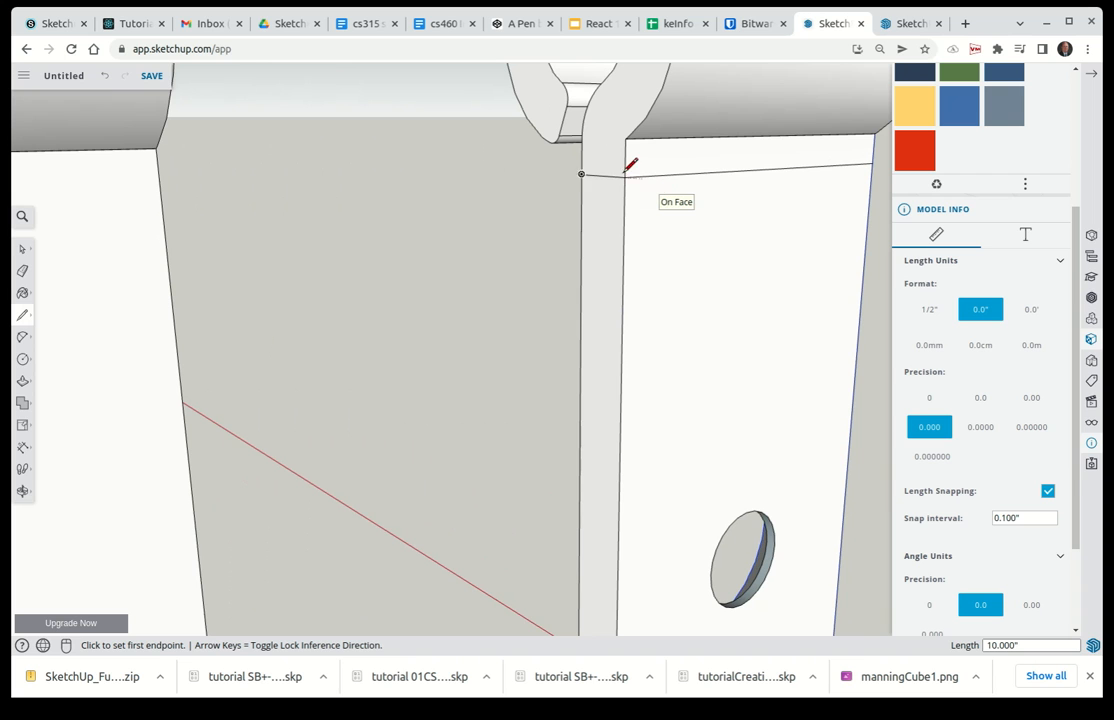
scroll(740, 303, down, 3)
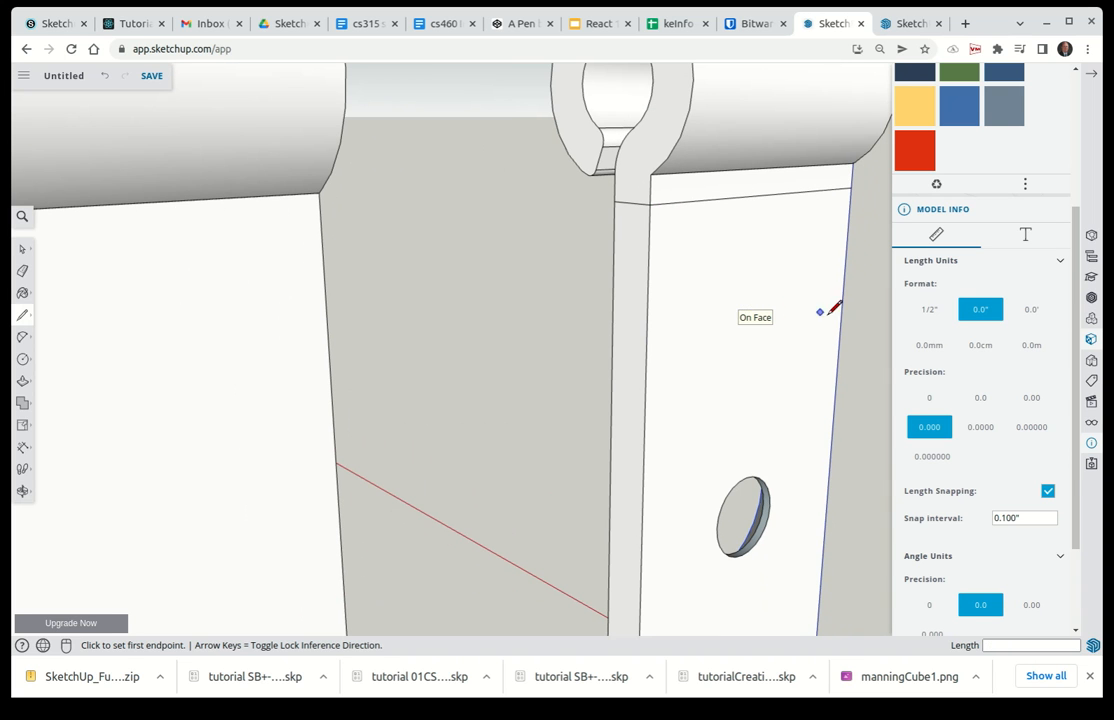
middle_drag(870, 311, 279, 286)
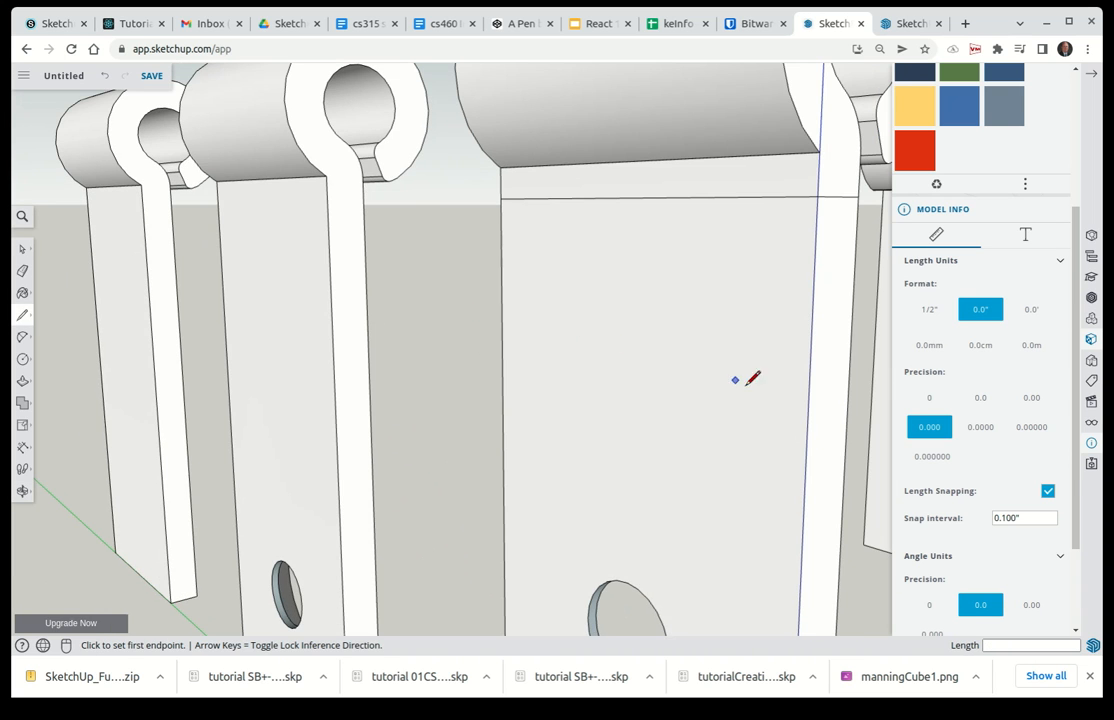
middle_drag(860, 418, 357, 447)
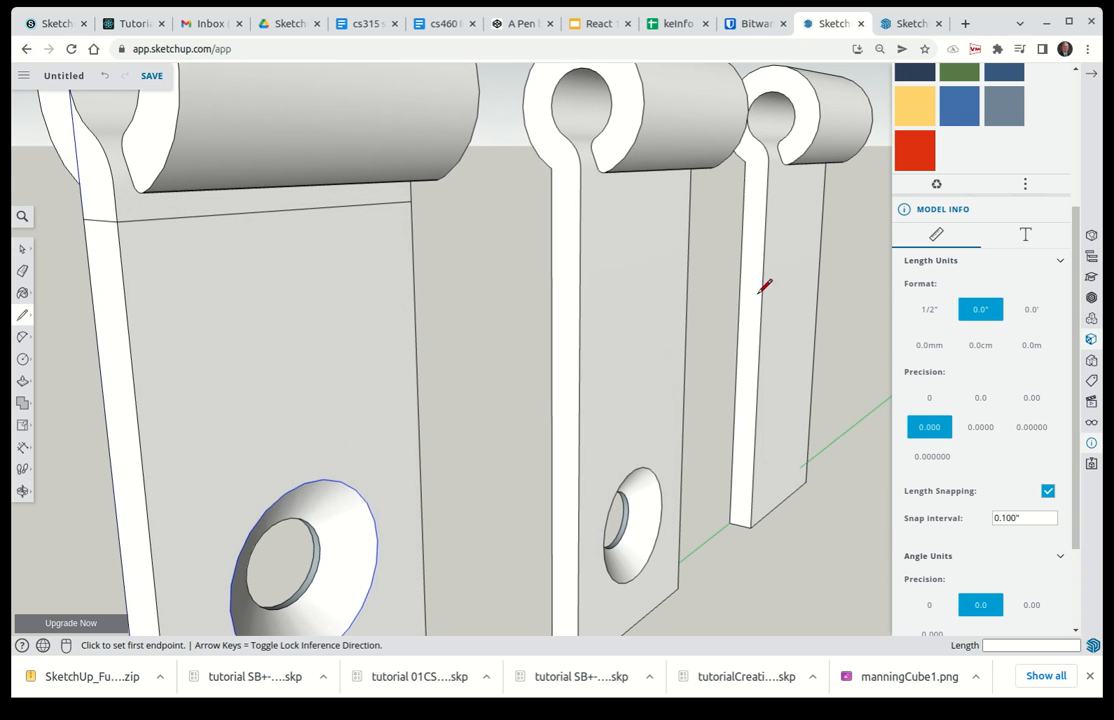
scroll(796, 316, down, 4)
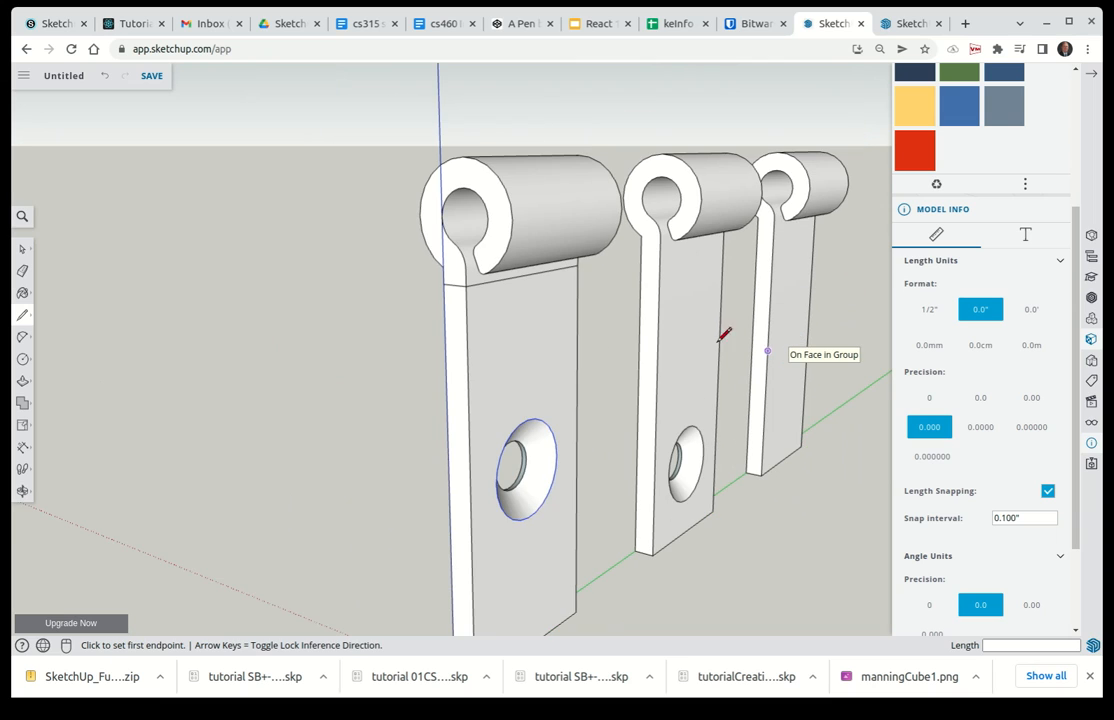
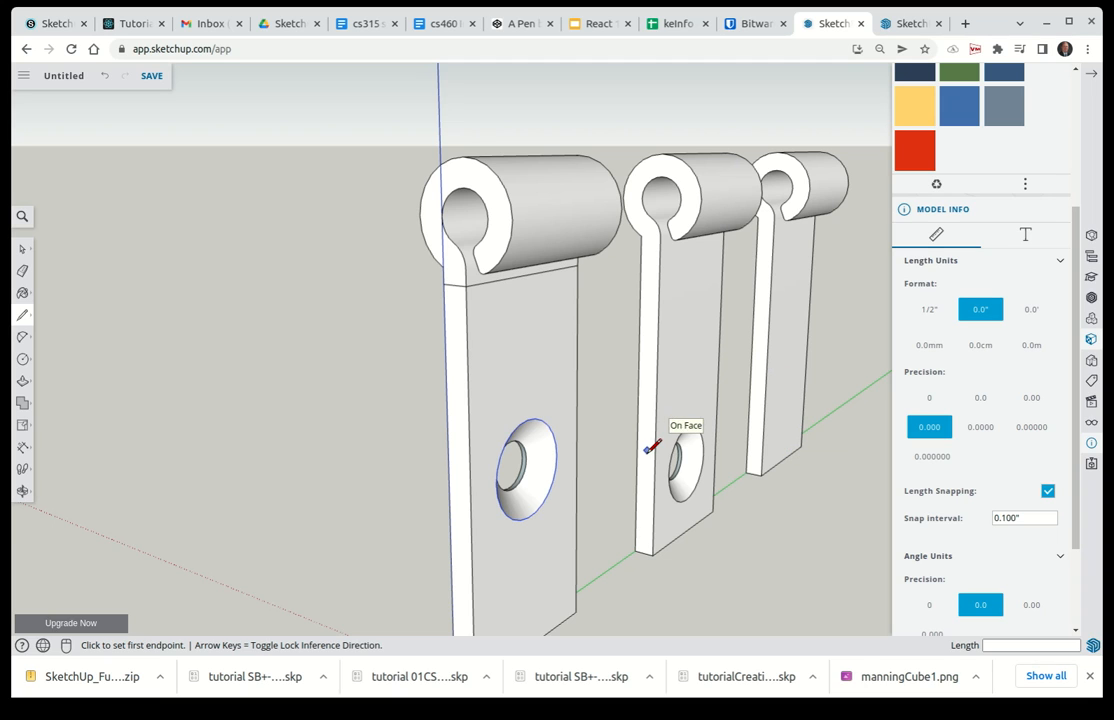
- Try to group the origin leaf's flat part below its knuckle, including the countersunk hole
click(23, 250)
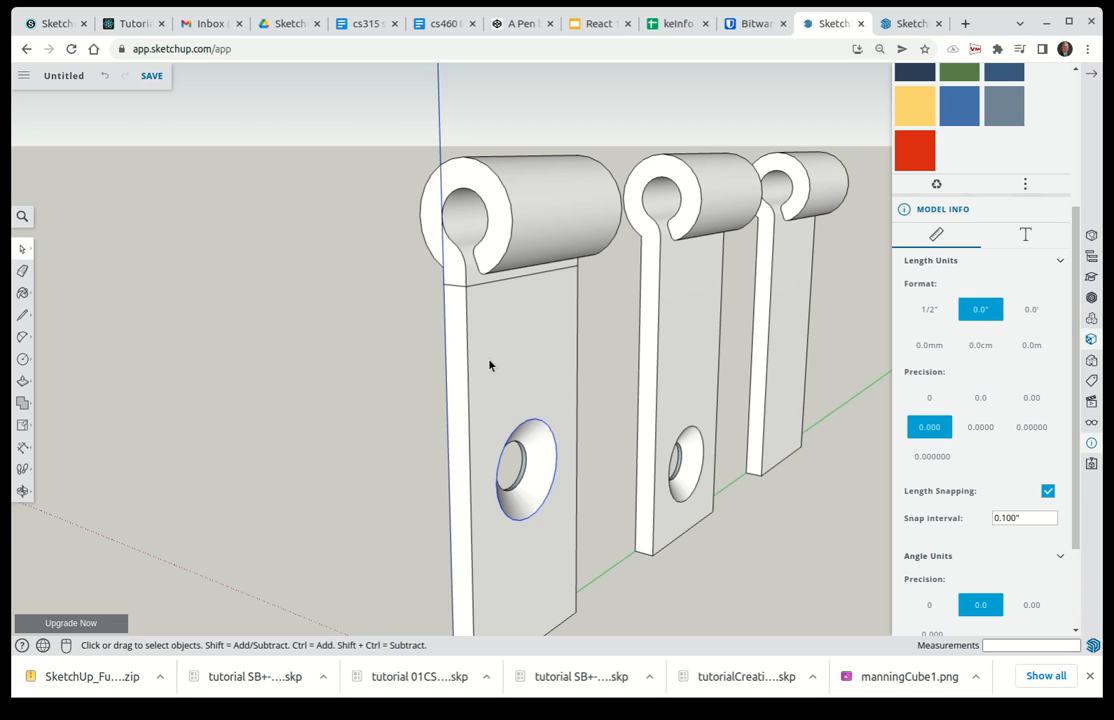
middle_drag(537, 383, 295, 337)
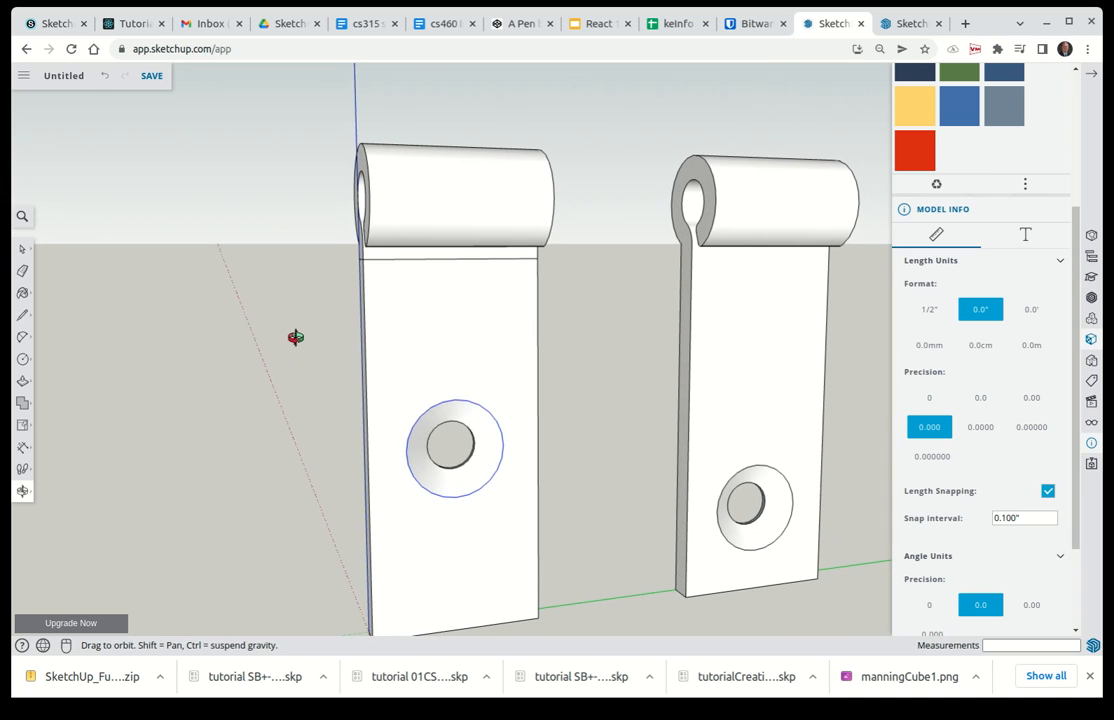
drag(329, 248, 586, 654)
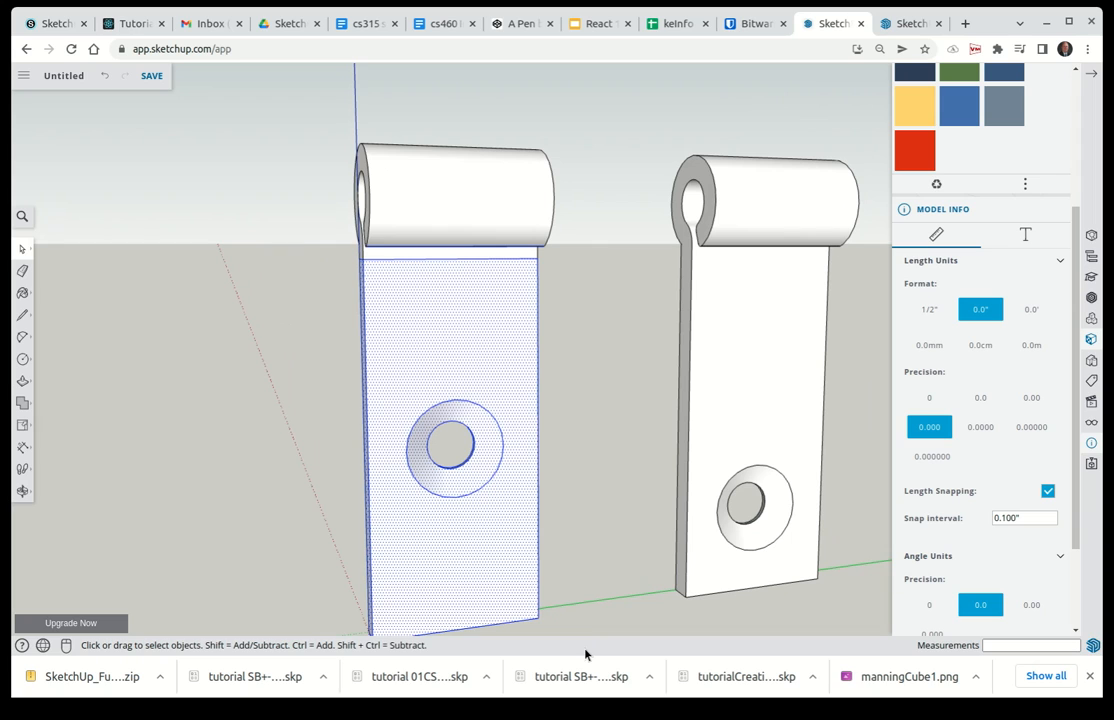
right_click(464, 349)
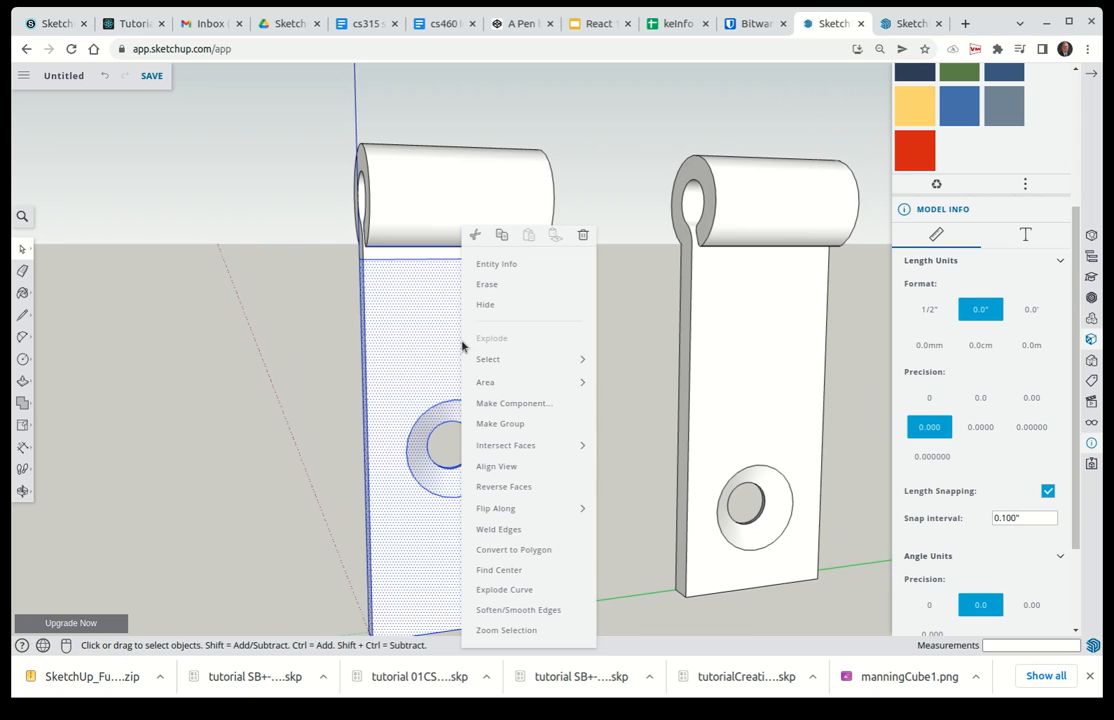
click(496, 423)
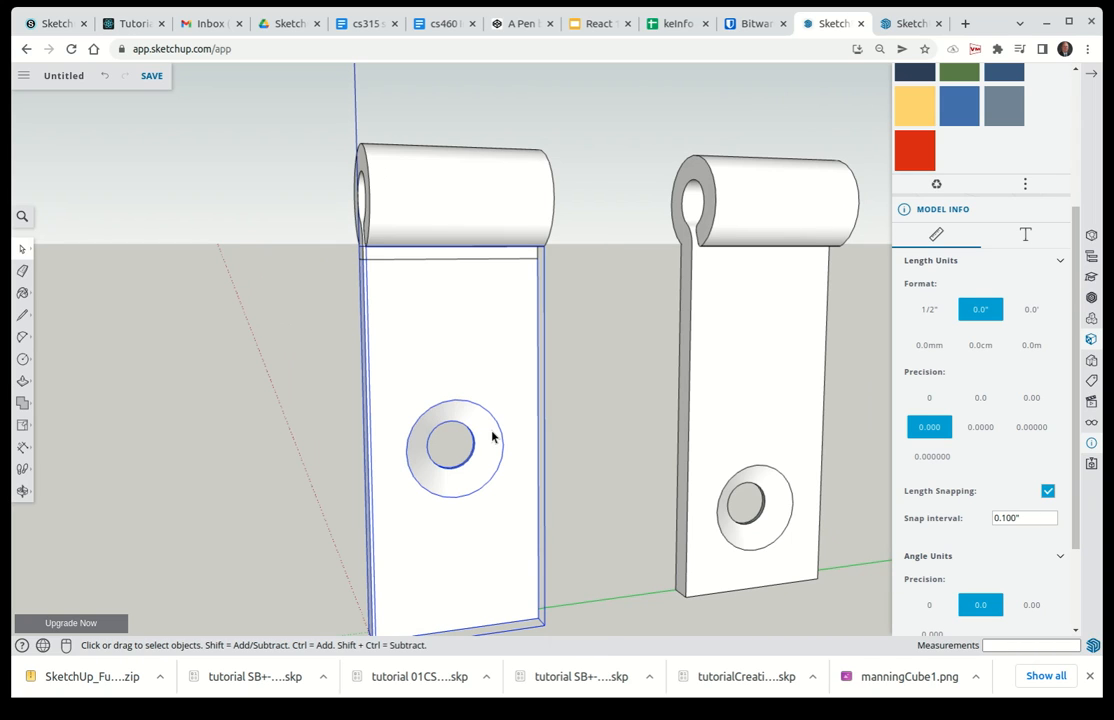
- Explode the group just made from the origin leaf's flat part
middle_drag(847, 432, 695, 410)
middle_drag(226, 328, 450, 378)
mouse_move(169, 398)
middle_down()
mouse_move(390, 362)
mouse_move(497, 363)
mouse_move(565, 390)
mouse_move(647, 356)
mouse_move(743, 388)
mouse_move(545, 418)
mouse_move(441, 357)
mouse_move(326, 378)
middle_up()
right_click(235, 279)
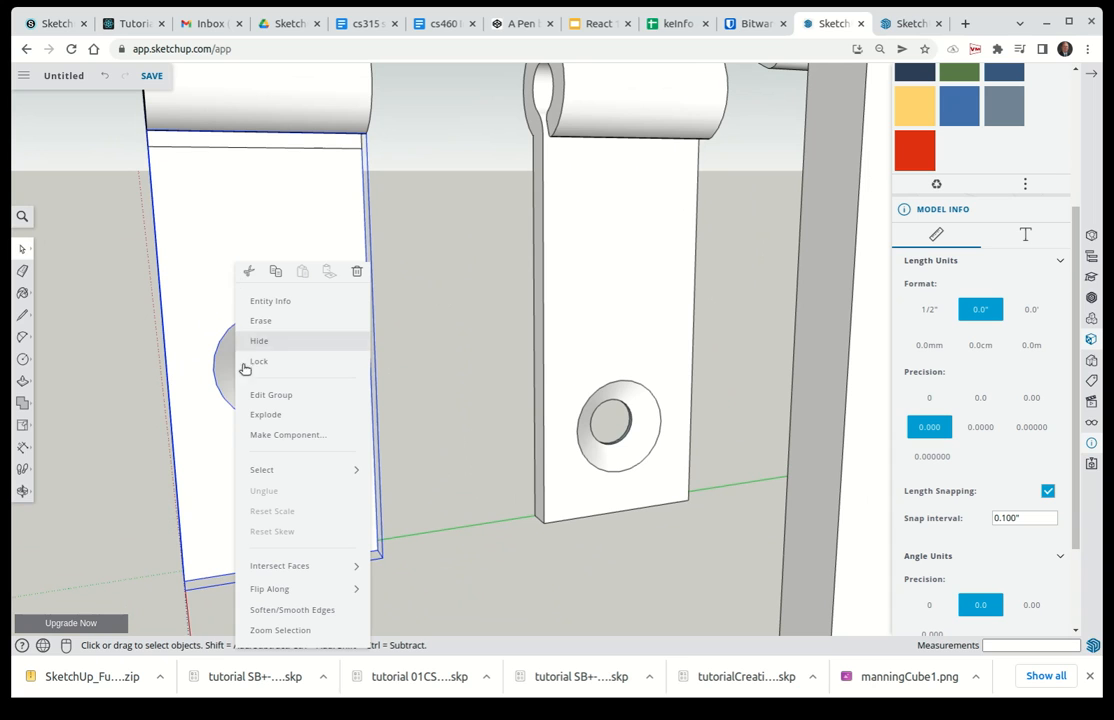
click(265, 414)
- Group only the part of the origin leaf below the dividing line, including its countersunk hole
click(117, 333)
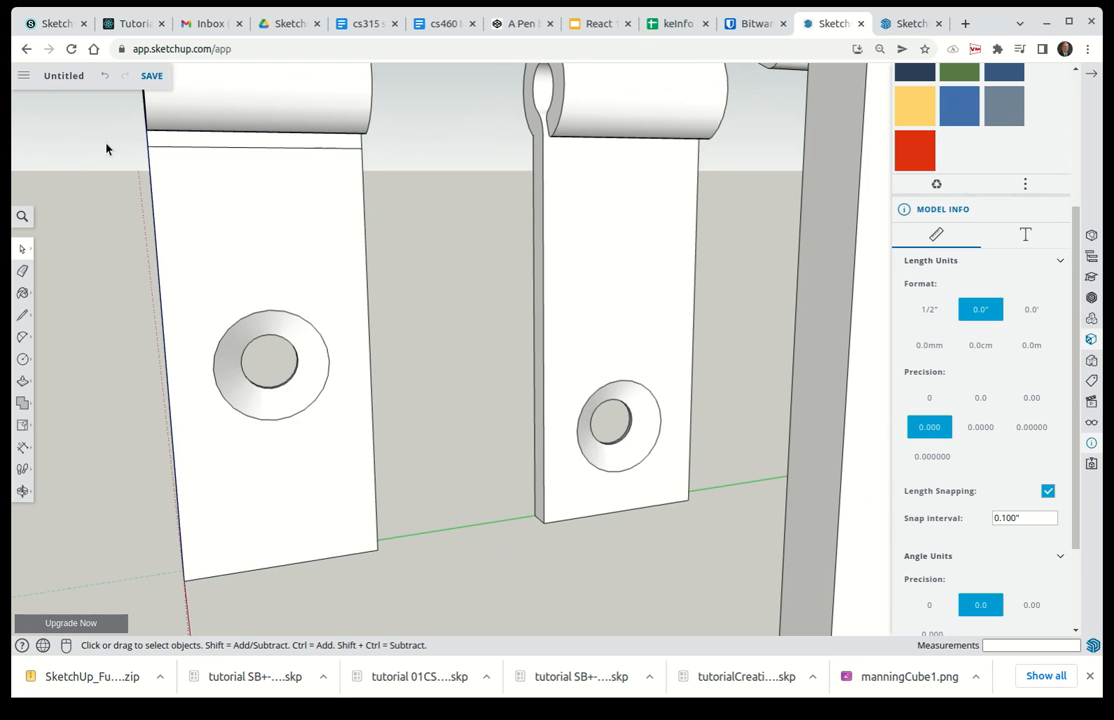
drag(104, 140, 440, 614)
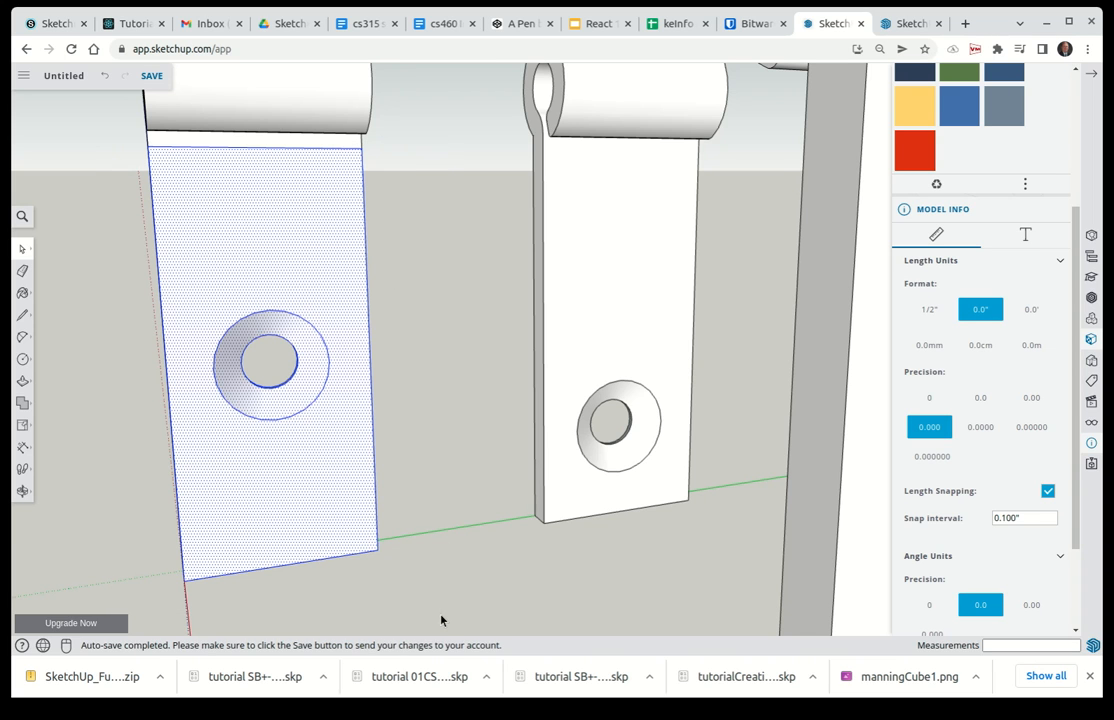
right_click(330, 443)
click(364, 426)
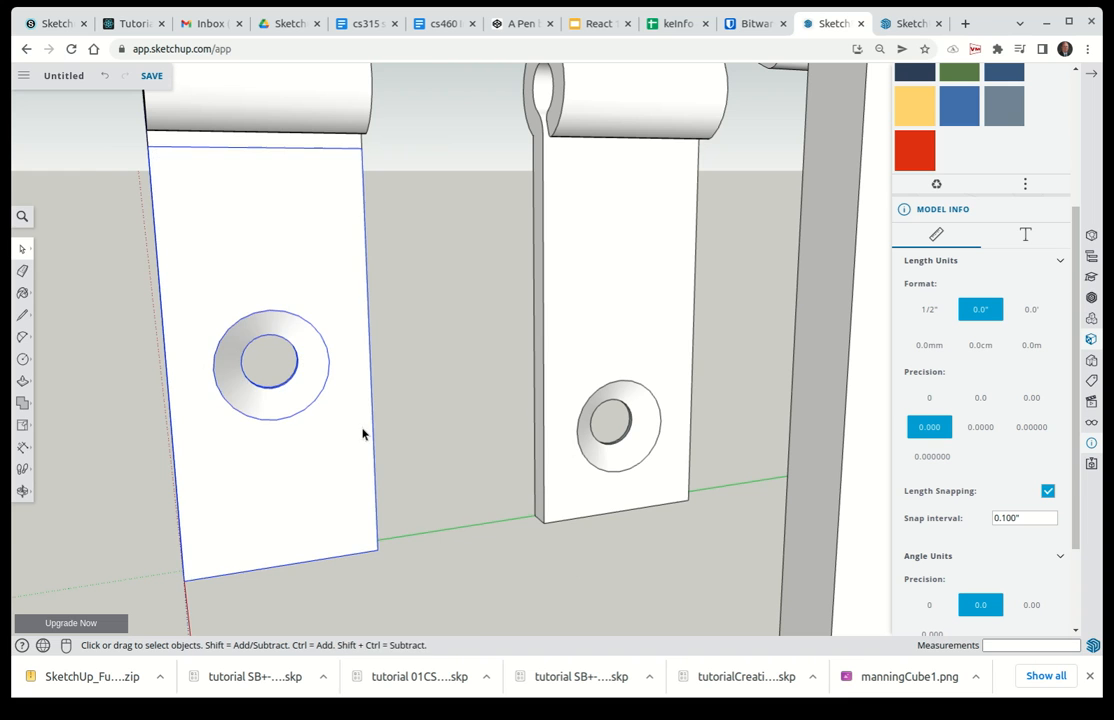
- Copy the grouped plate 247.3" from its bottom corner on the far side to the bottom endpoint of the nearest leaf across the red axis
middle_drag(69, 397, 345, 365)
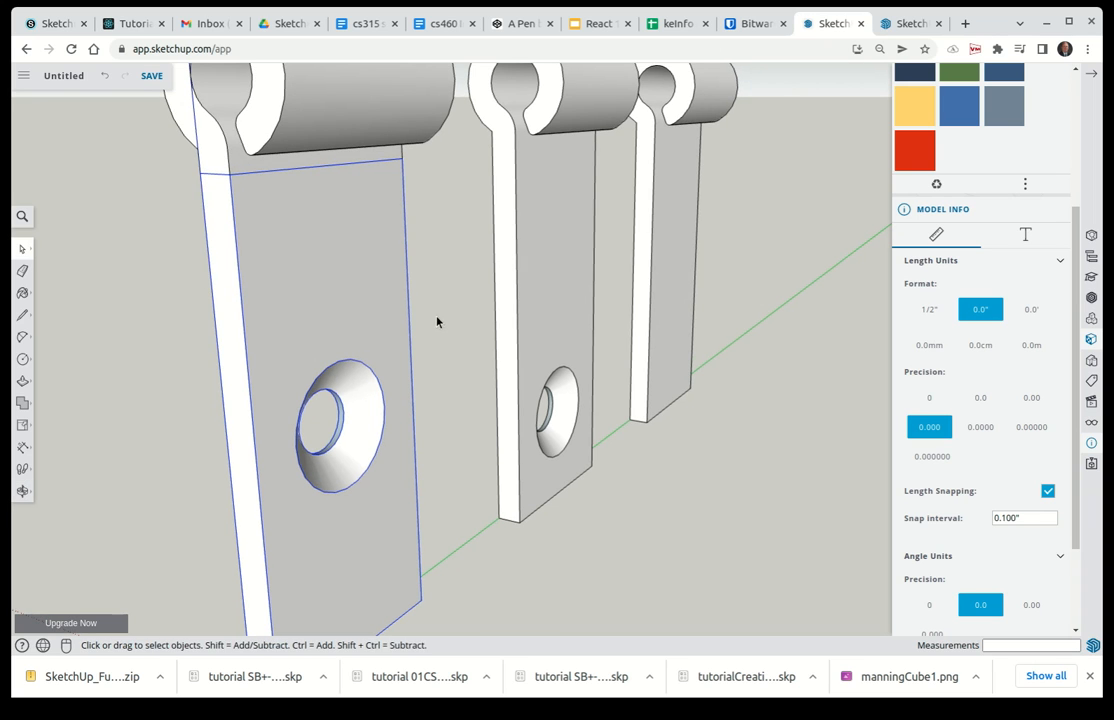
scroll(478, 368, down, 6)
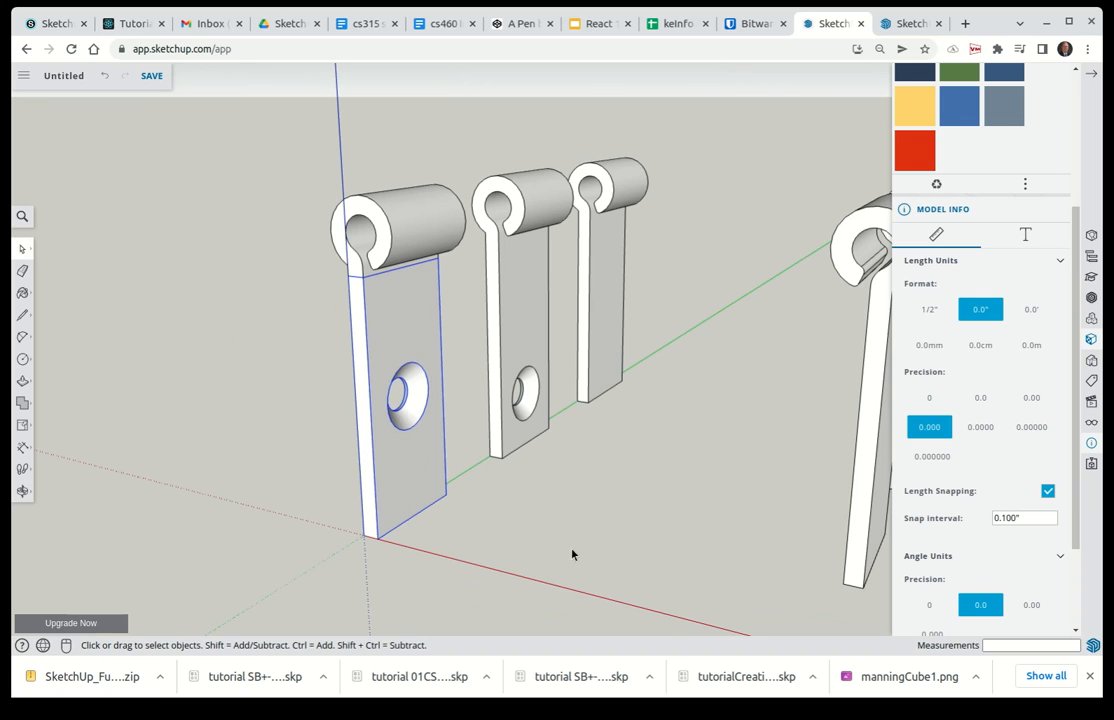
key(m)
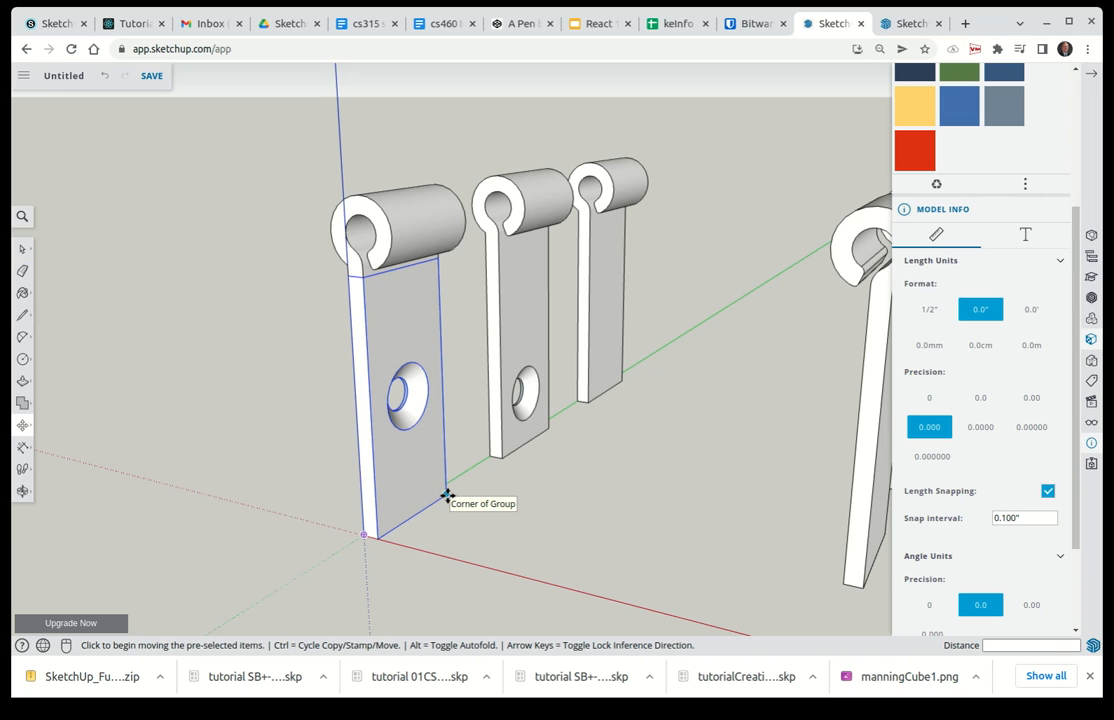
click(447, 496)
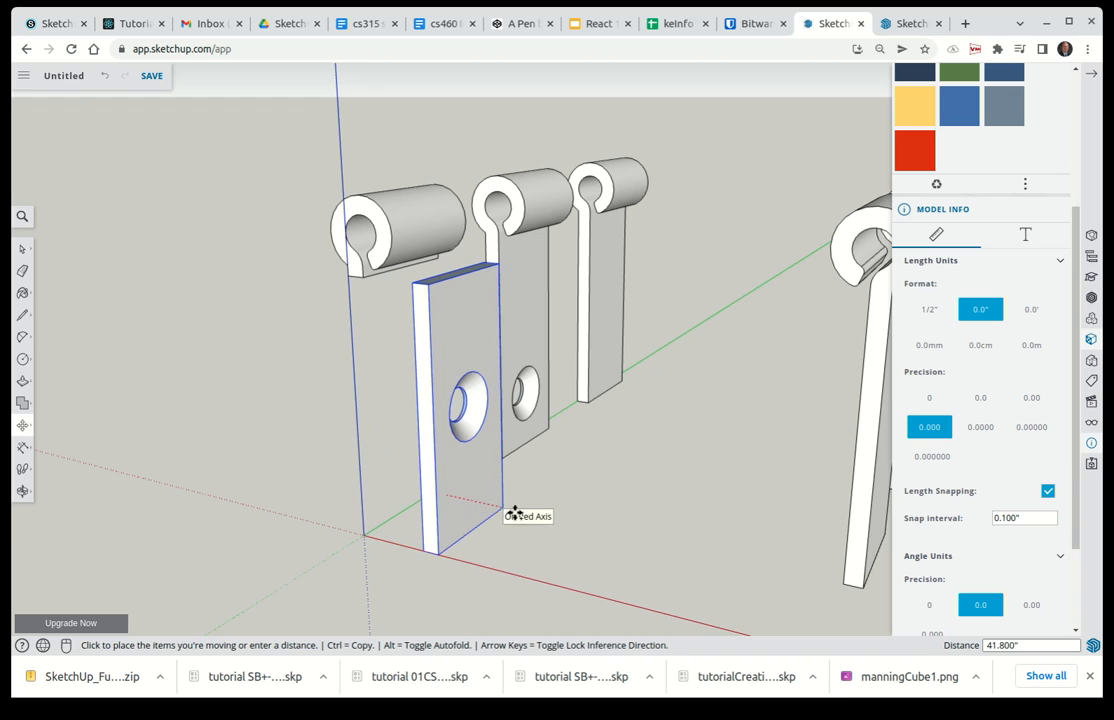
key(ctrl)
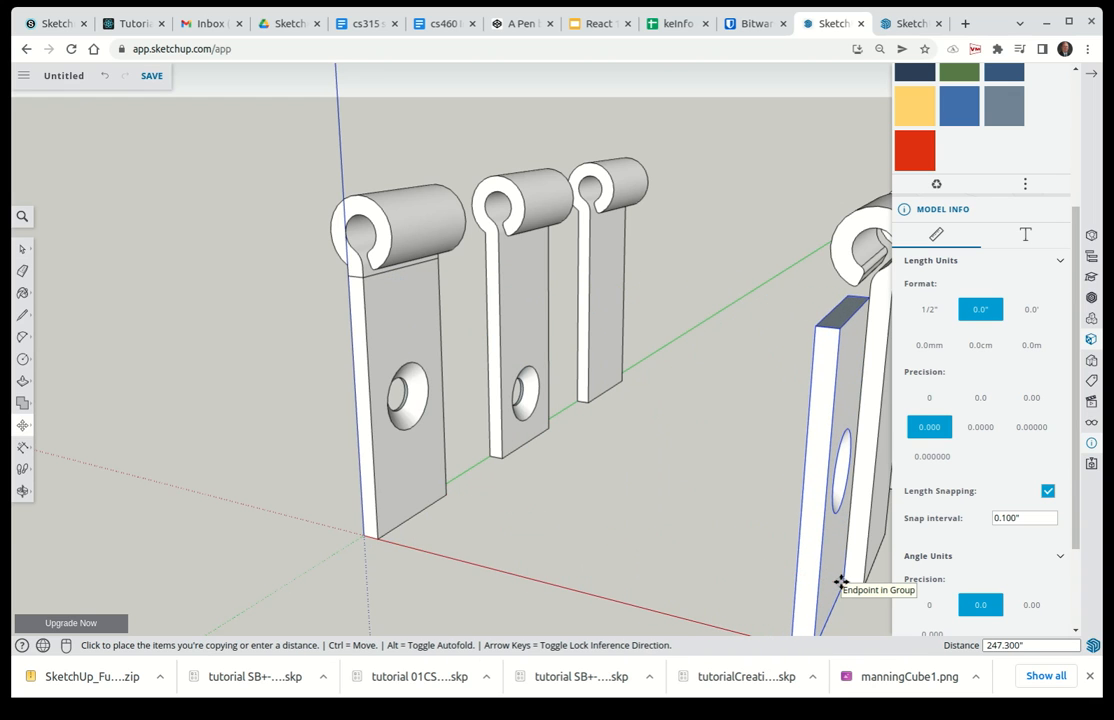
click(841, 581)
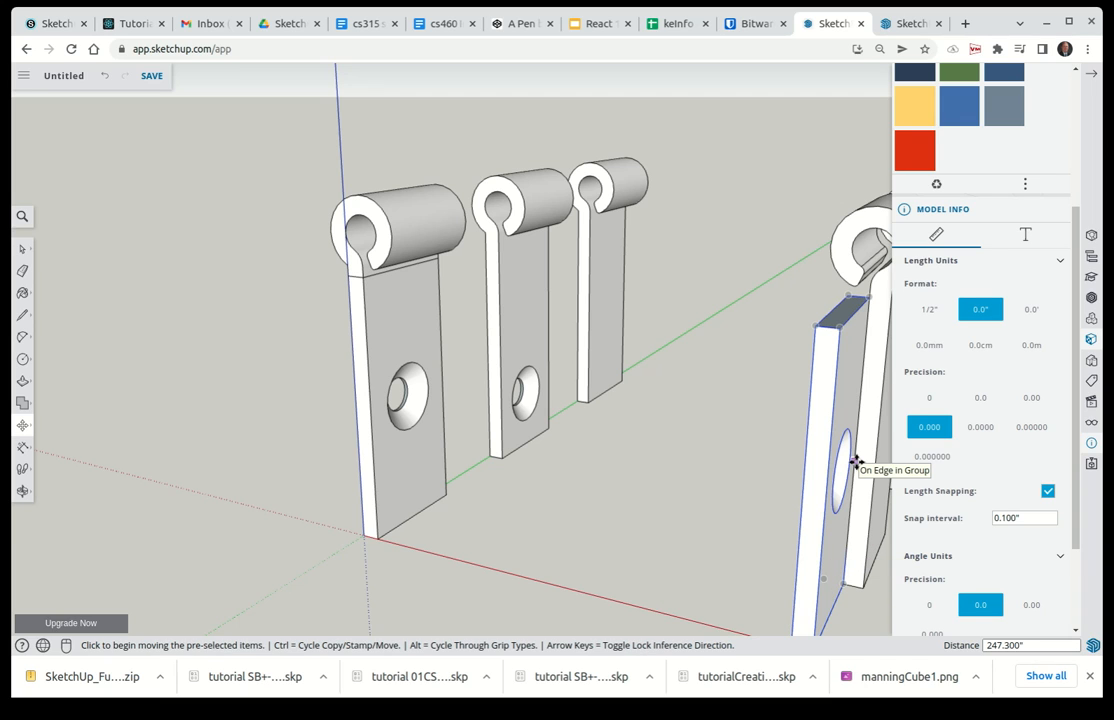
- Rotate the copied plate 180° about a vertical axis centered on its top face
key(q)
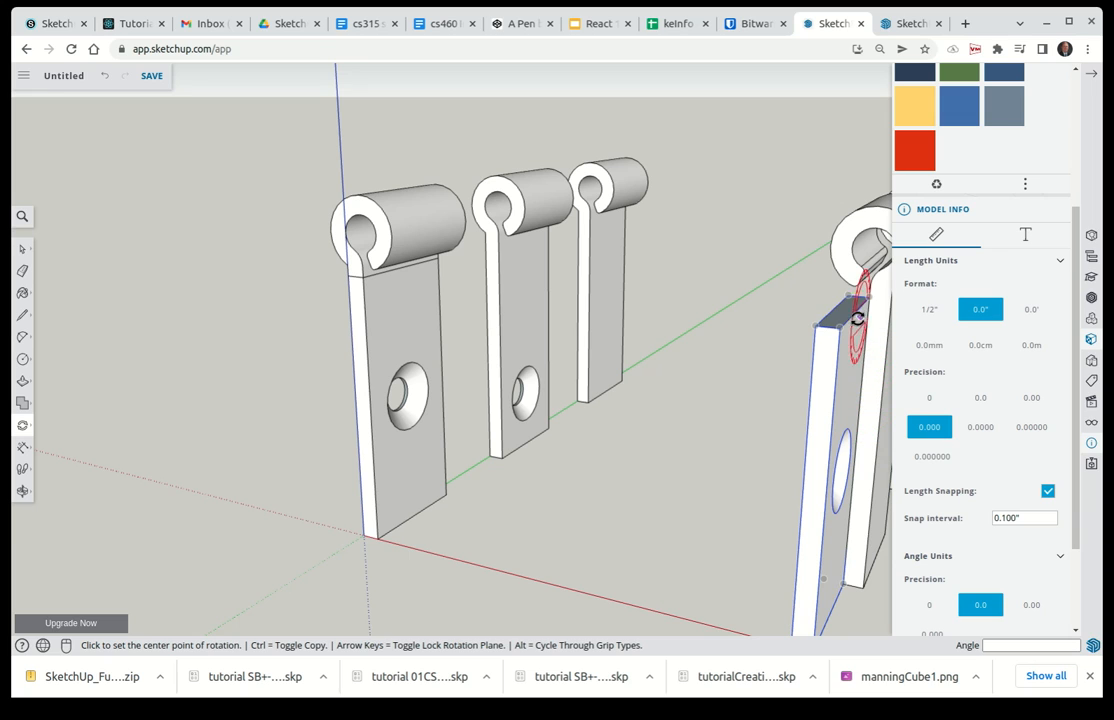
click(855, 312)
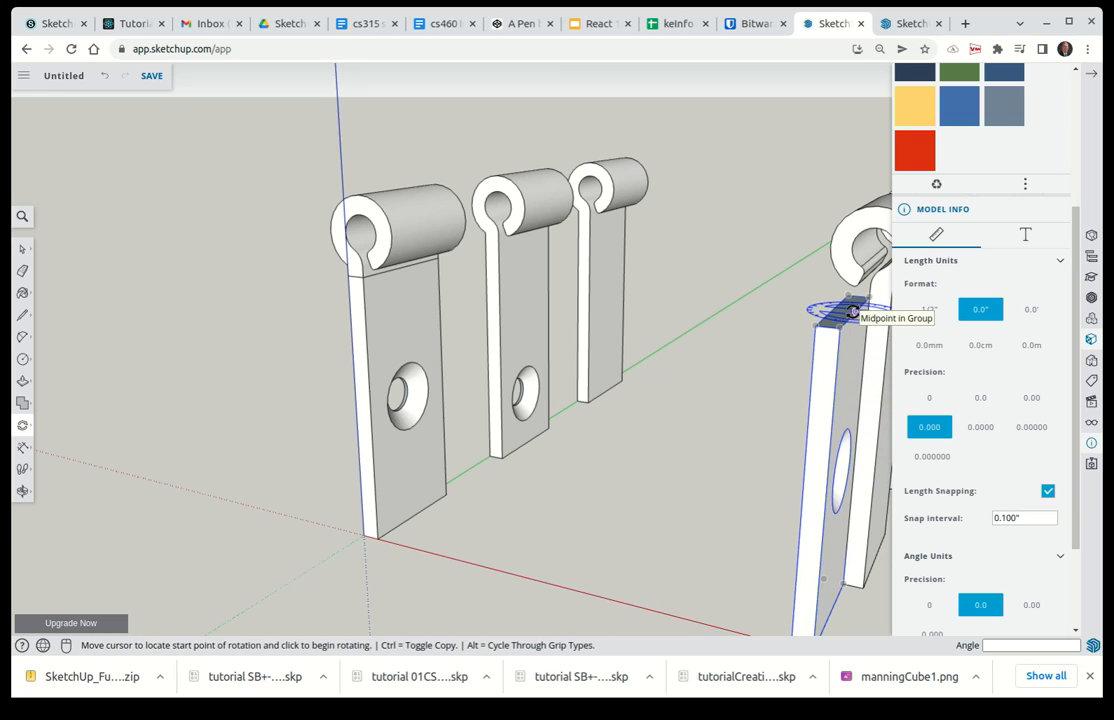
click(768, 302)
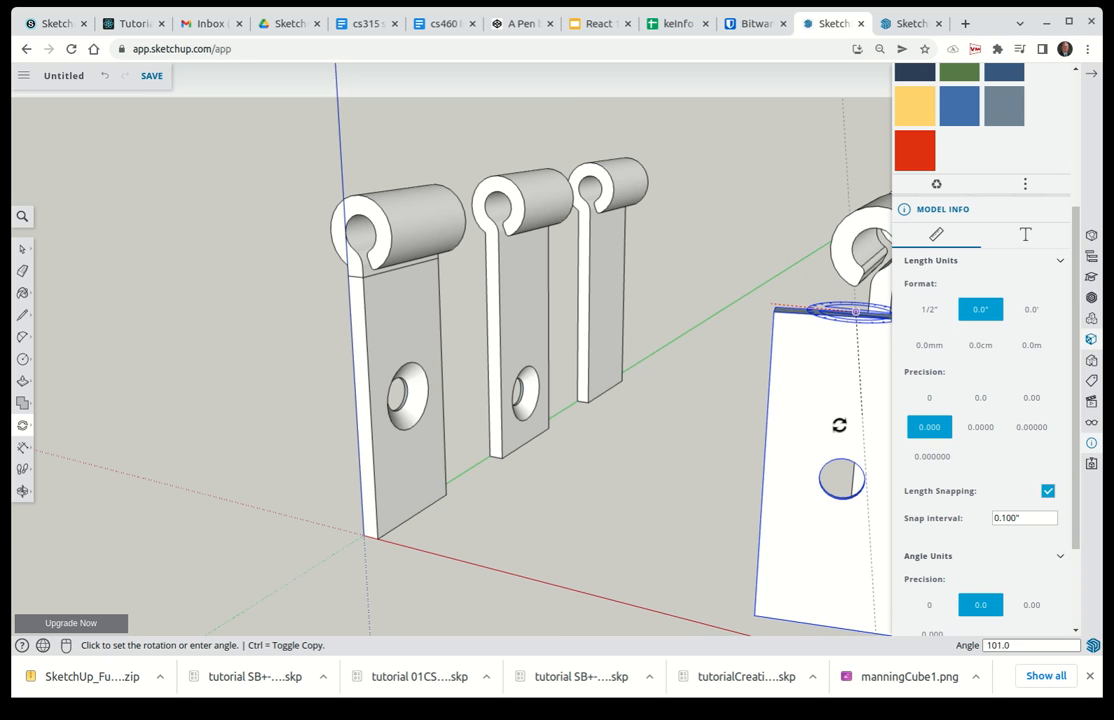
middle_drag(842, 425, 642, 390)
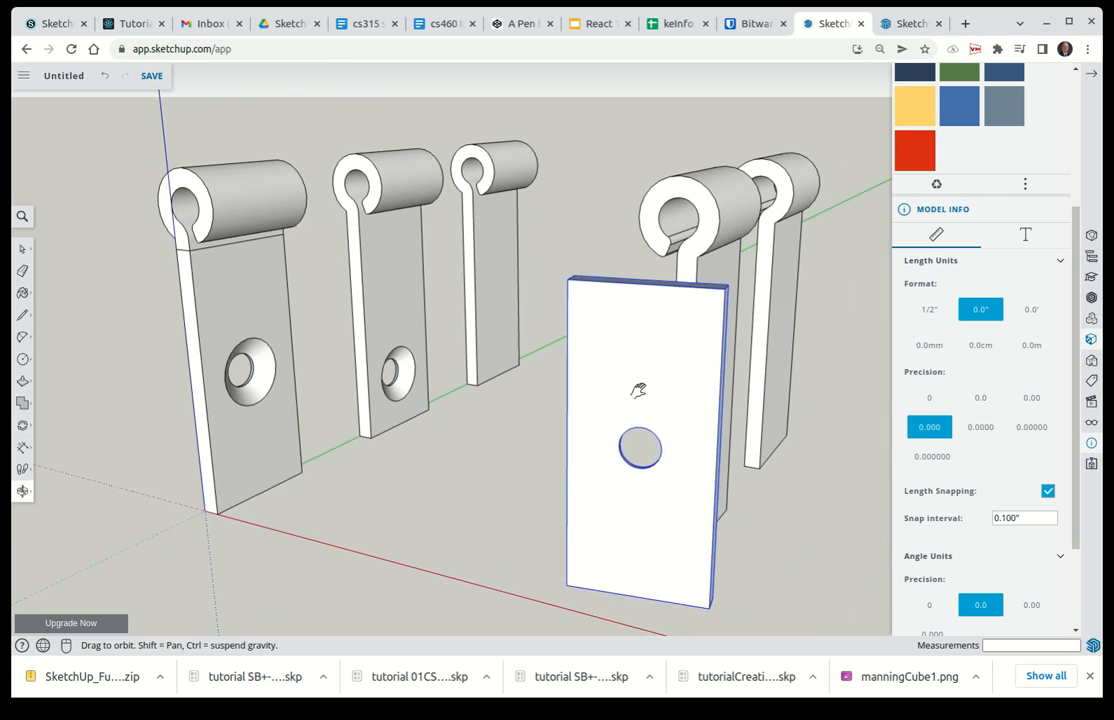
click(780, 298)
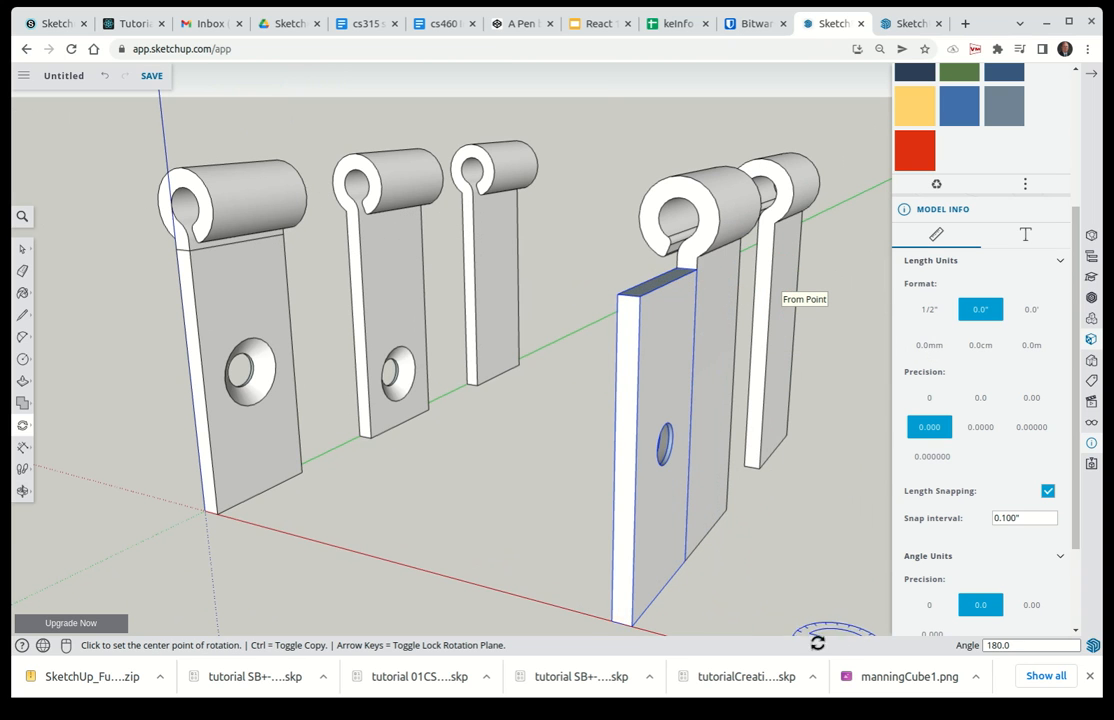
- Copy the rotated plate 280" along the green direction to the bottom endpoint of the second leaf in that row
middle_drag(492, 467, 333, 410)
middle_drag(823, 550, 324, 525)
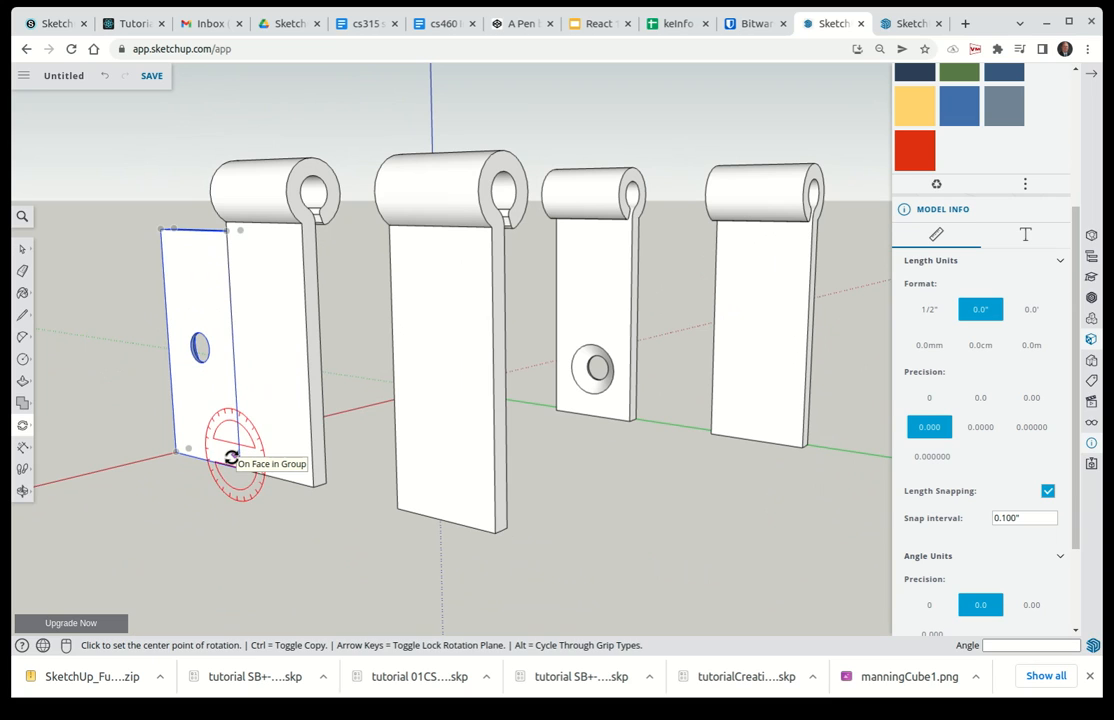
key(m)
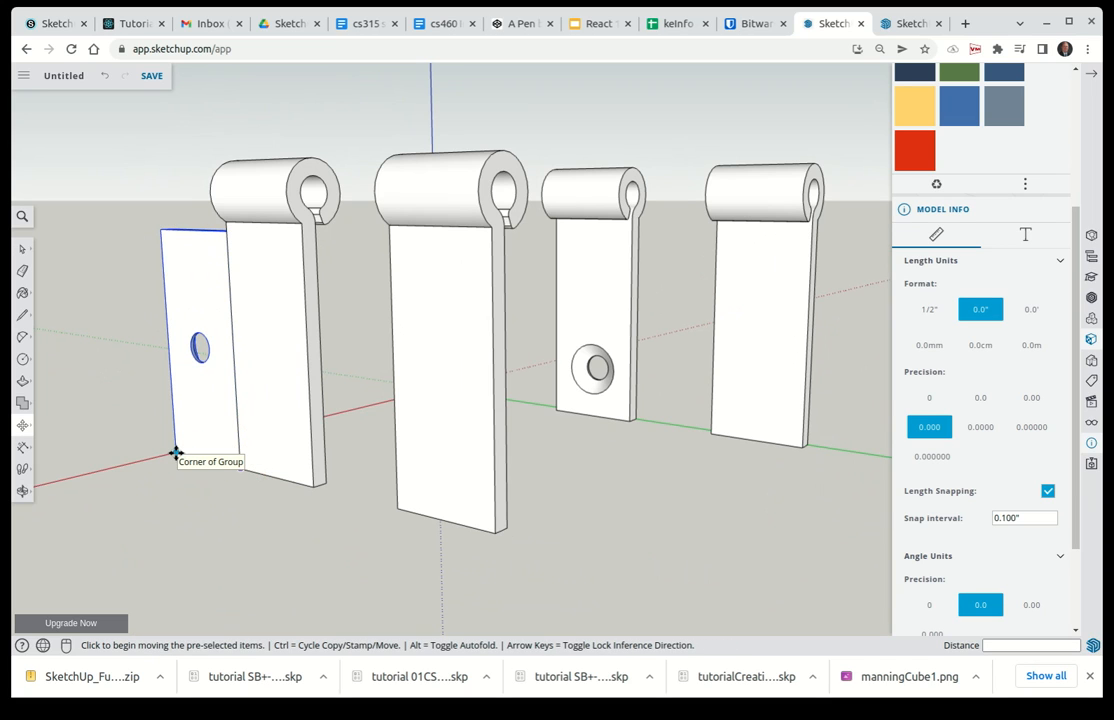
click(175, 453)
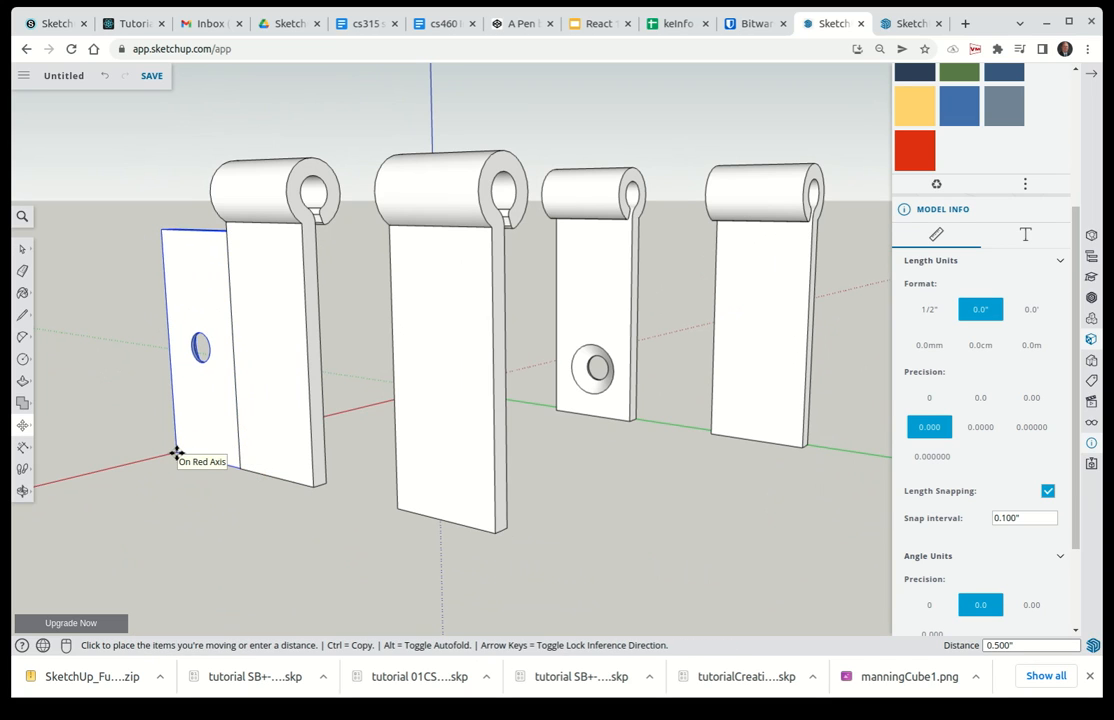
key(ctrl)
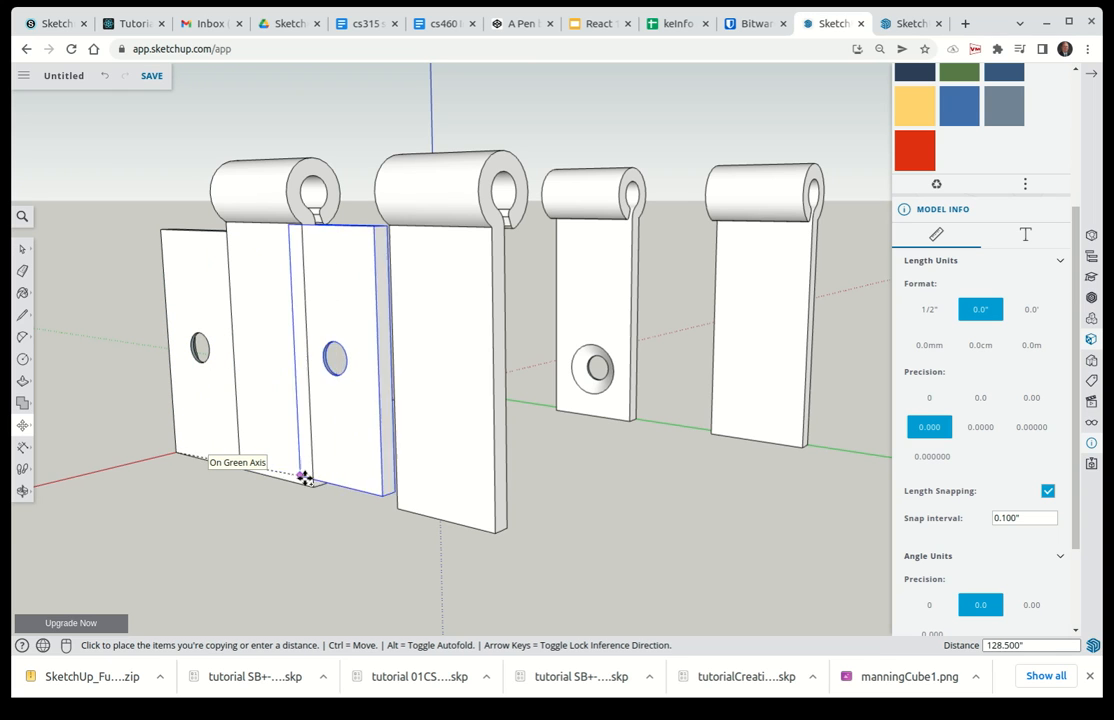
click(497, 531)
- Copy the new end plate 140" back along the row to fill the gap between the two knuckled leaves
key(o)
drag(714, 477, 251, 491)
middle_drag(251, 491, 271, 469)
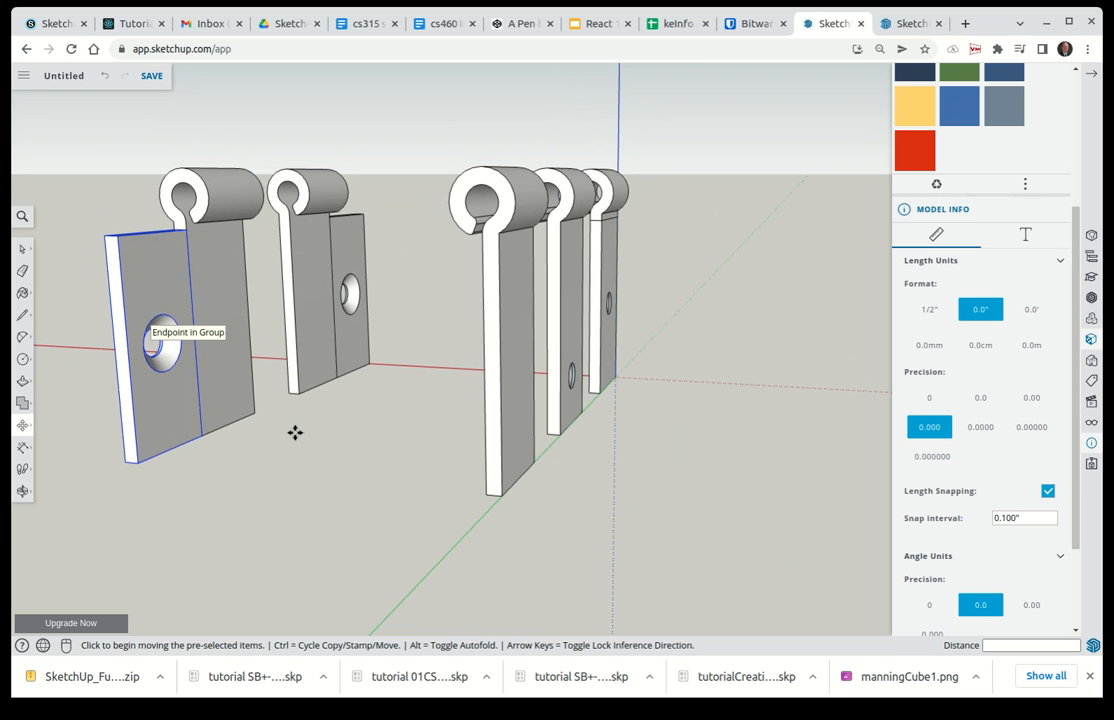
middle_drag(293, 433, 209, 465)
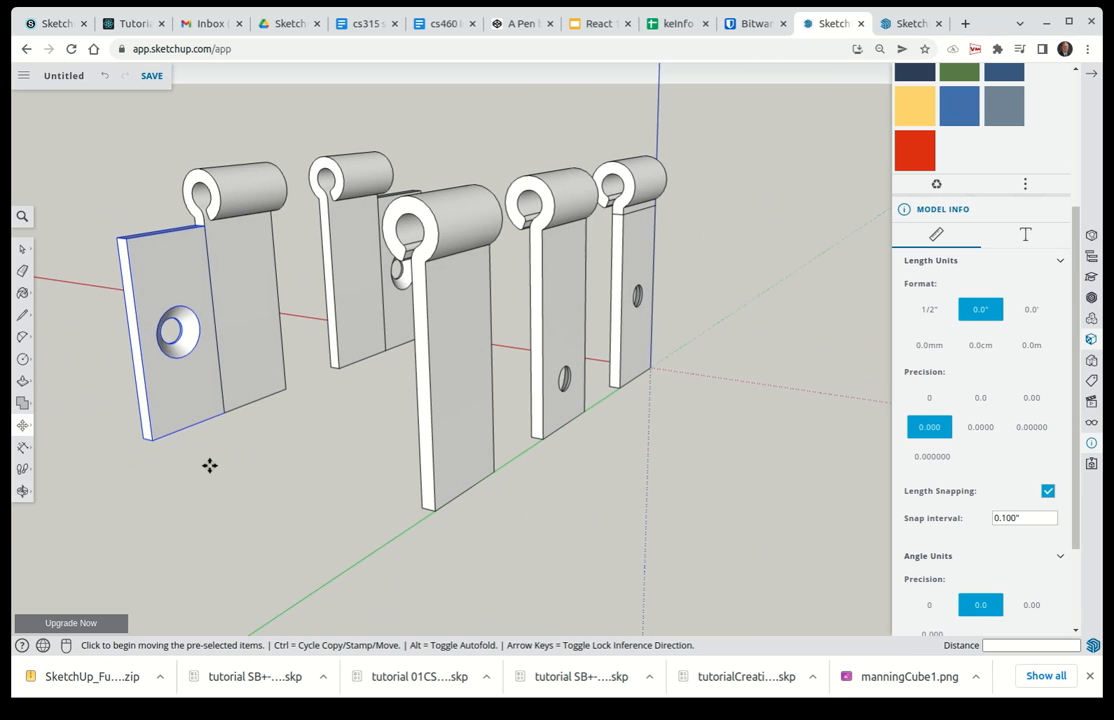
click(226, 412)
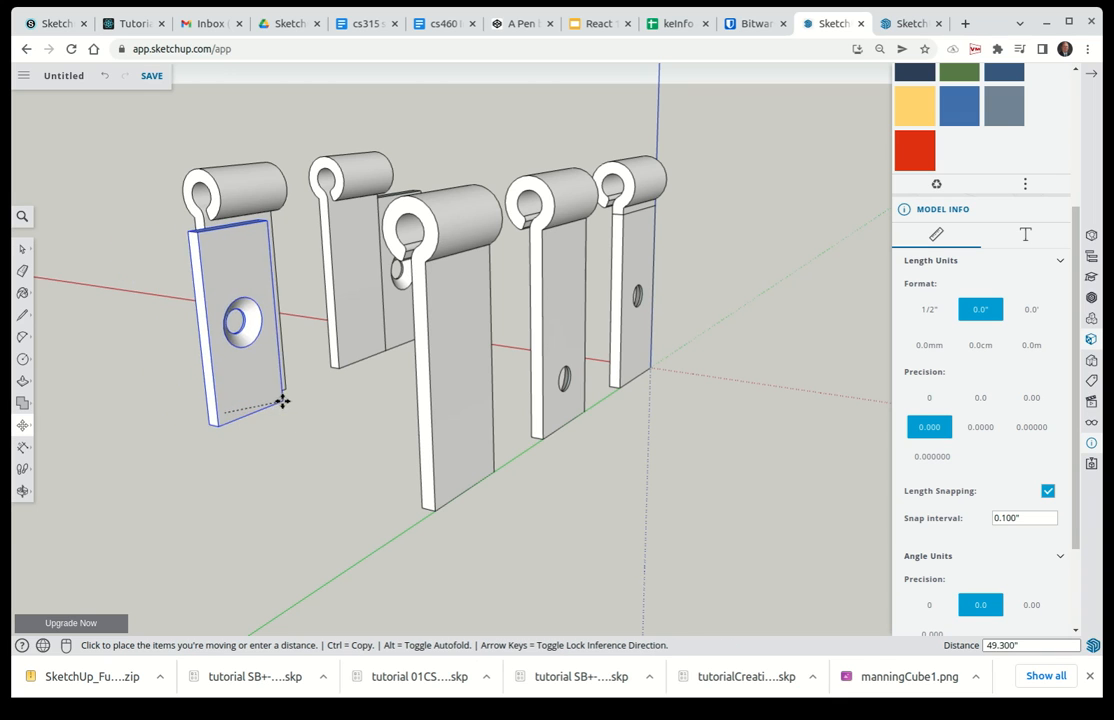
key(ctrl)
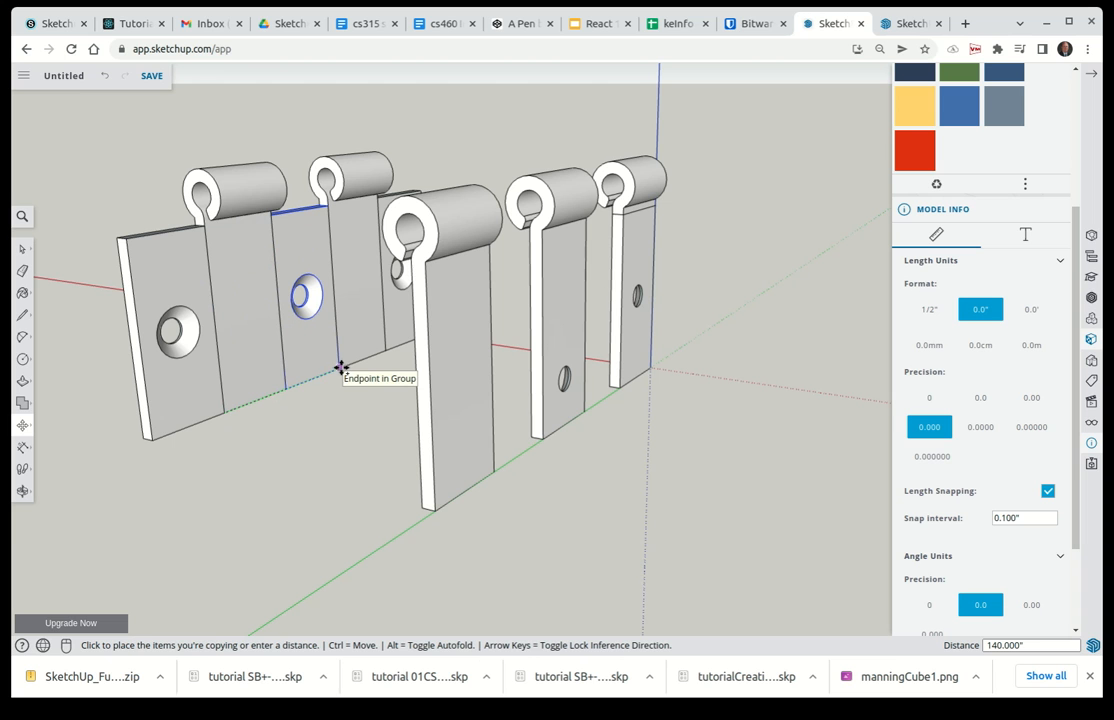
click(341, 367)
- Explode the middle plate between the two knuckled leaves and delete the outer circle of its countersunk hole
scroll(336, 413, up, 5)
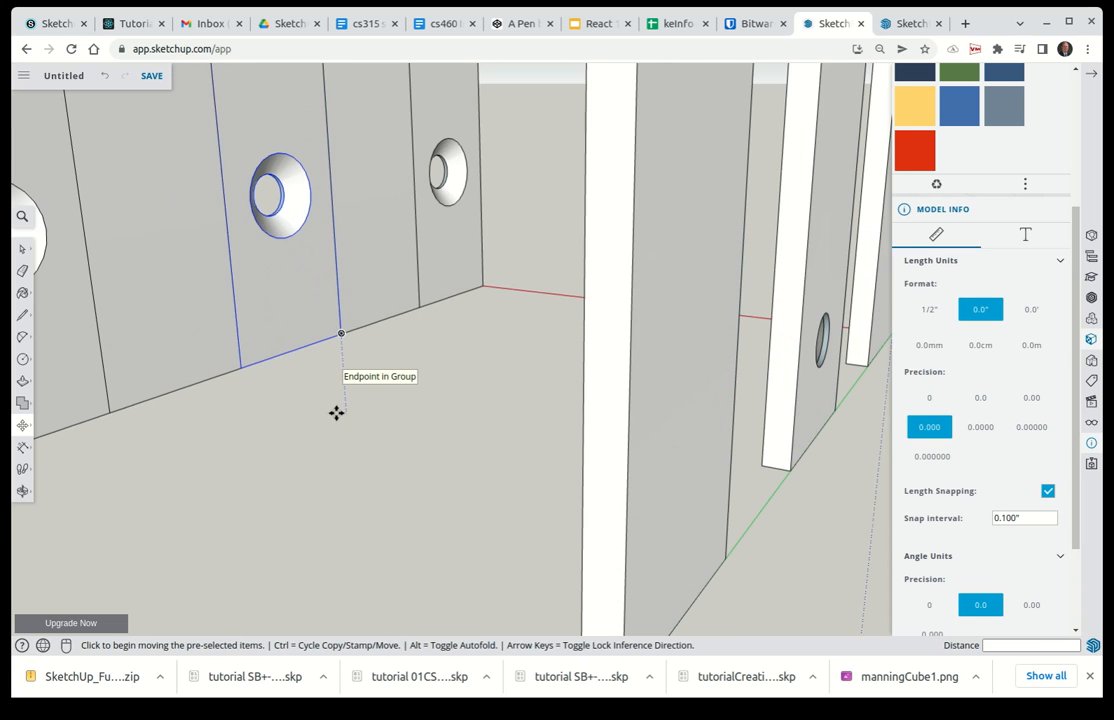
shift+middle_drag(316, 393, 410, 604)
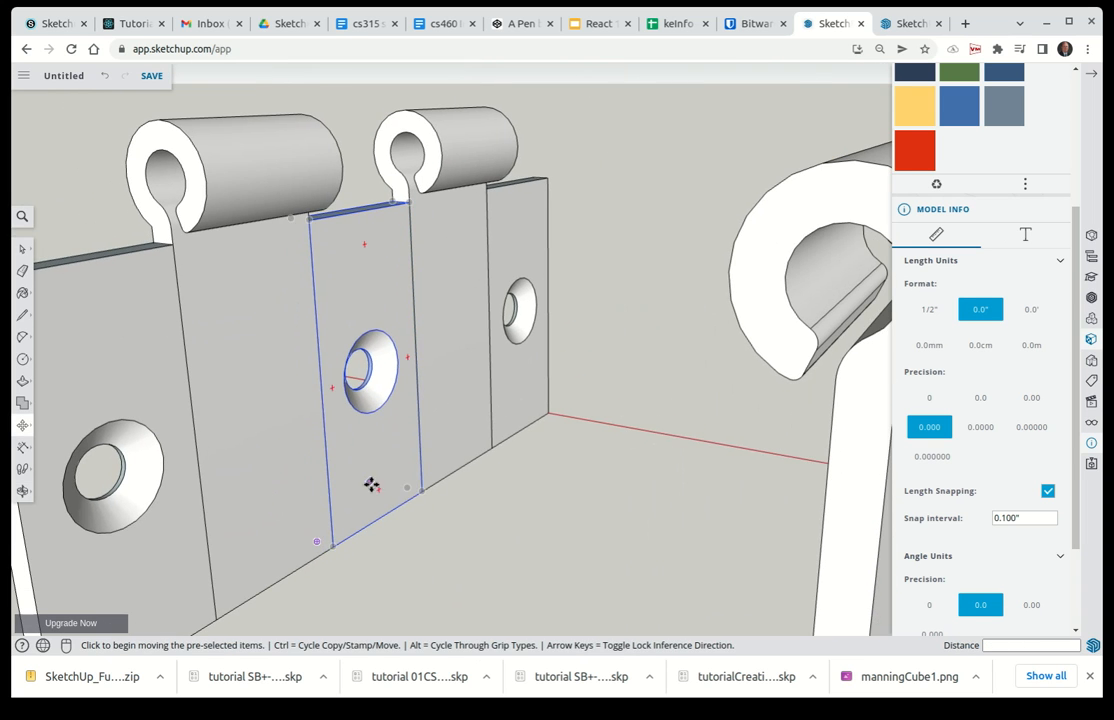
click(22, 248)
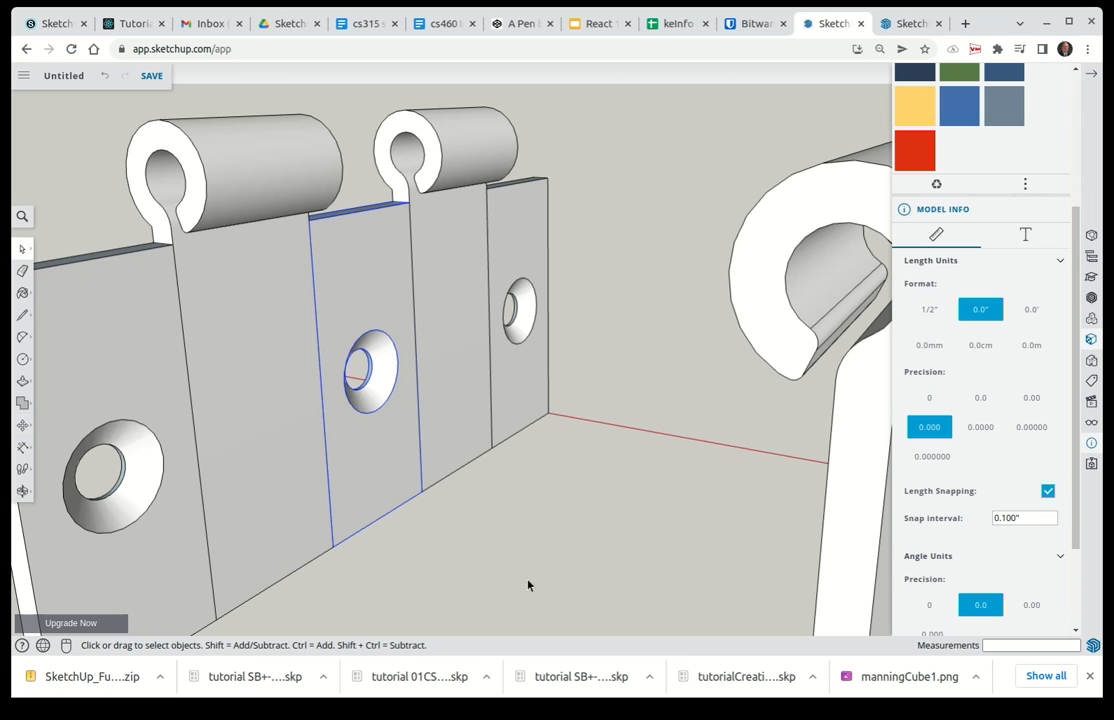
right_click(363, 323)
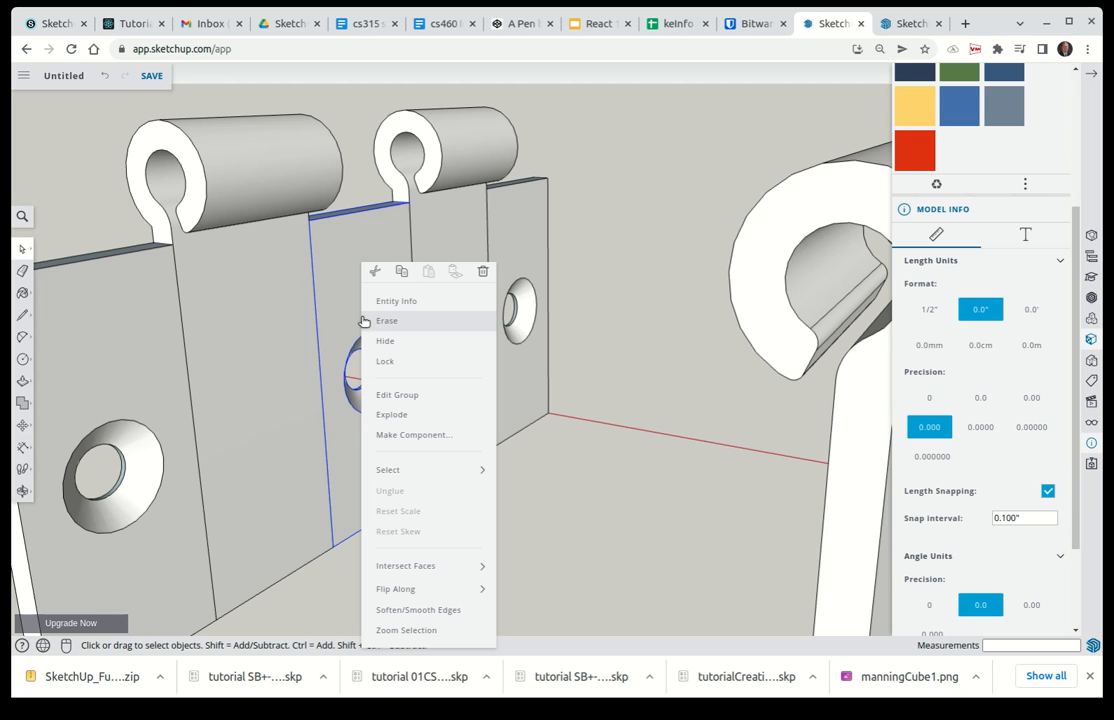
click(391, 414)
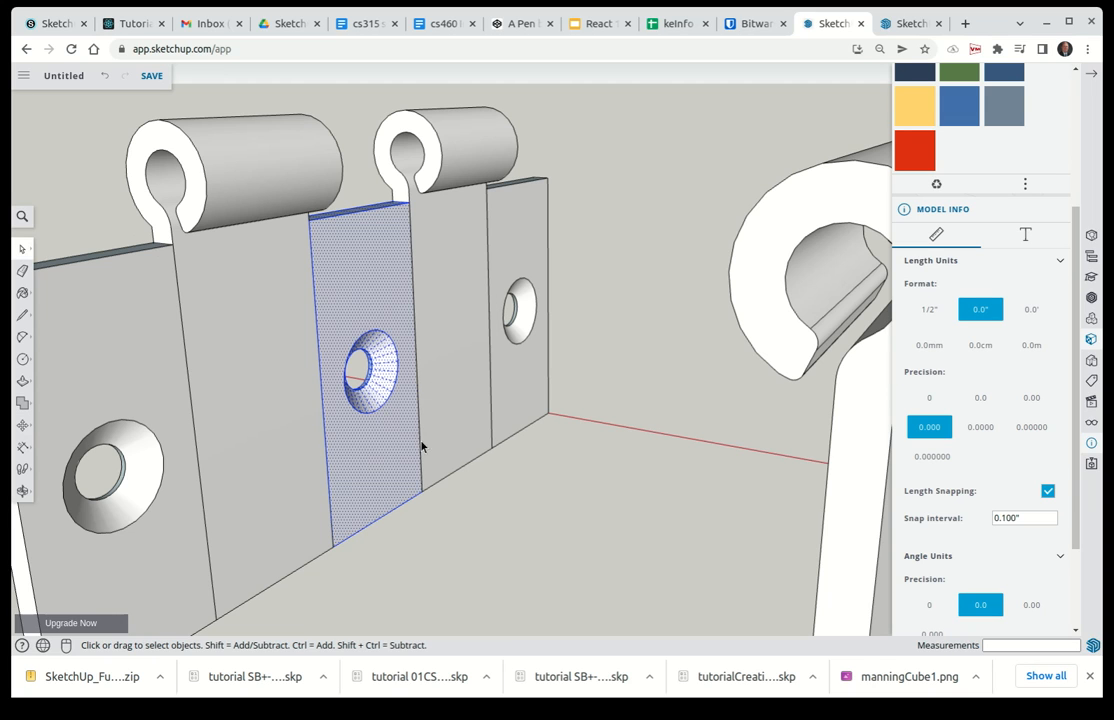
click(474, 545)
click(395, 389)
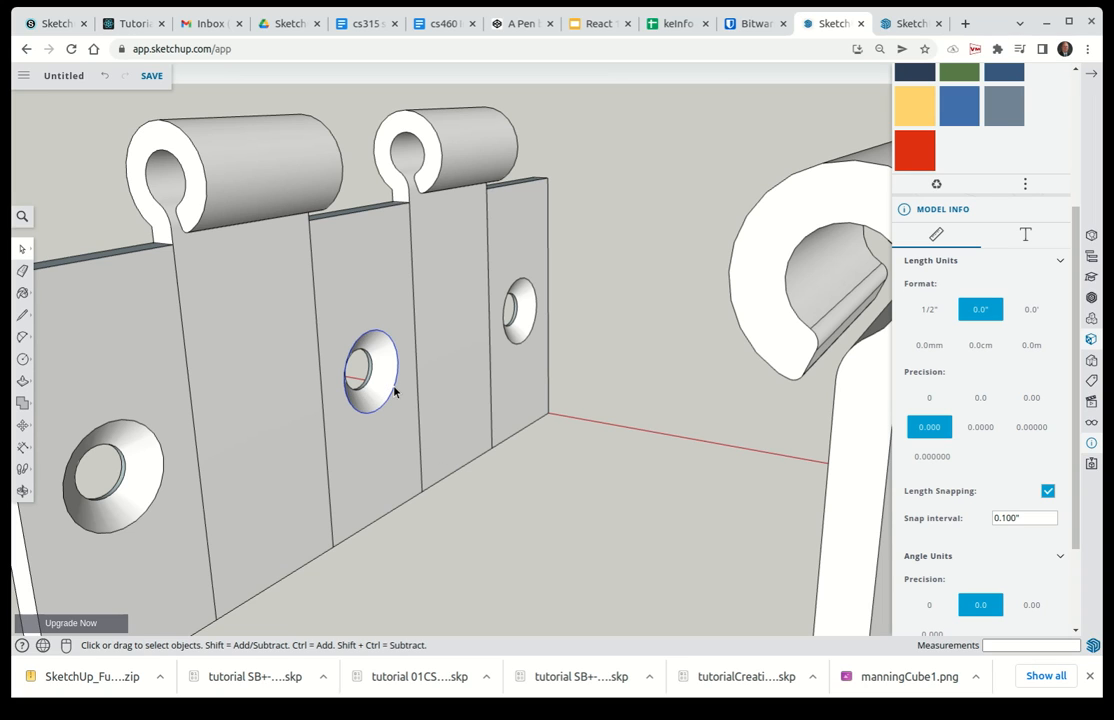
key(Delete)
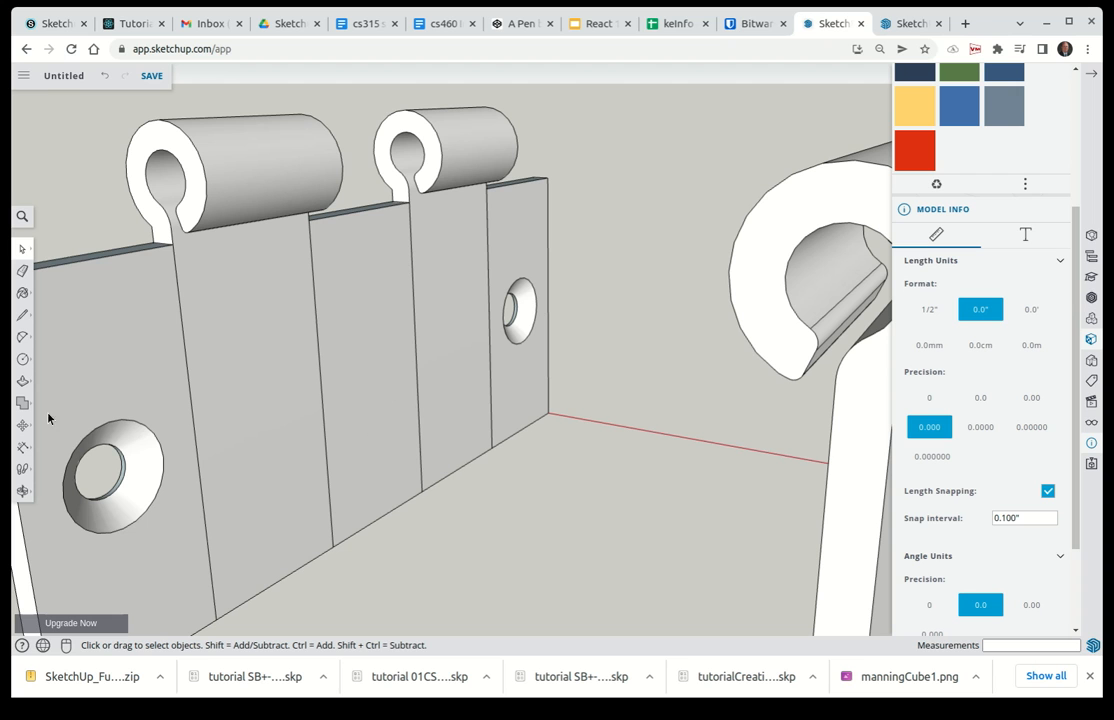
- Delete the front and back faces of the holeless middle plate between the two knuckled leaves
middle_drag(352, 364, 638, 349)
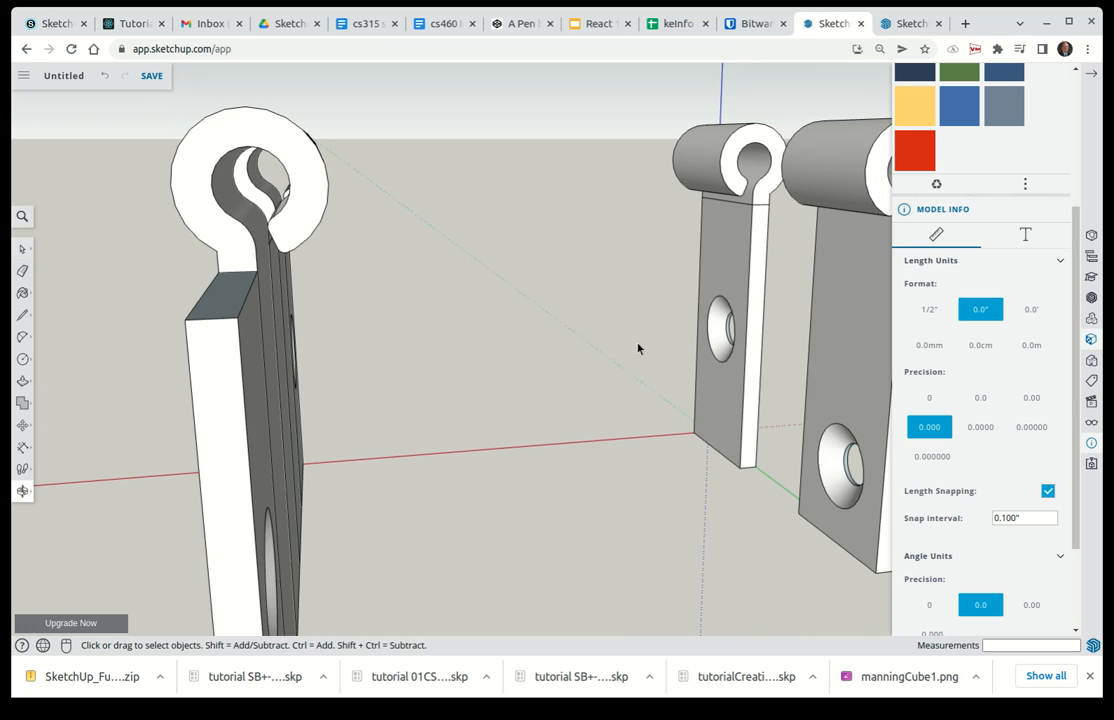
middle_drag(221, 429, 262, 494)
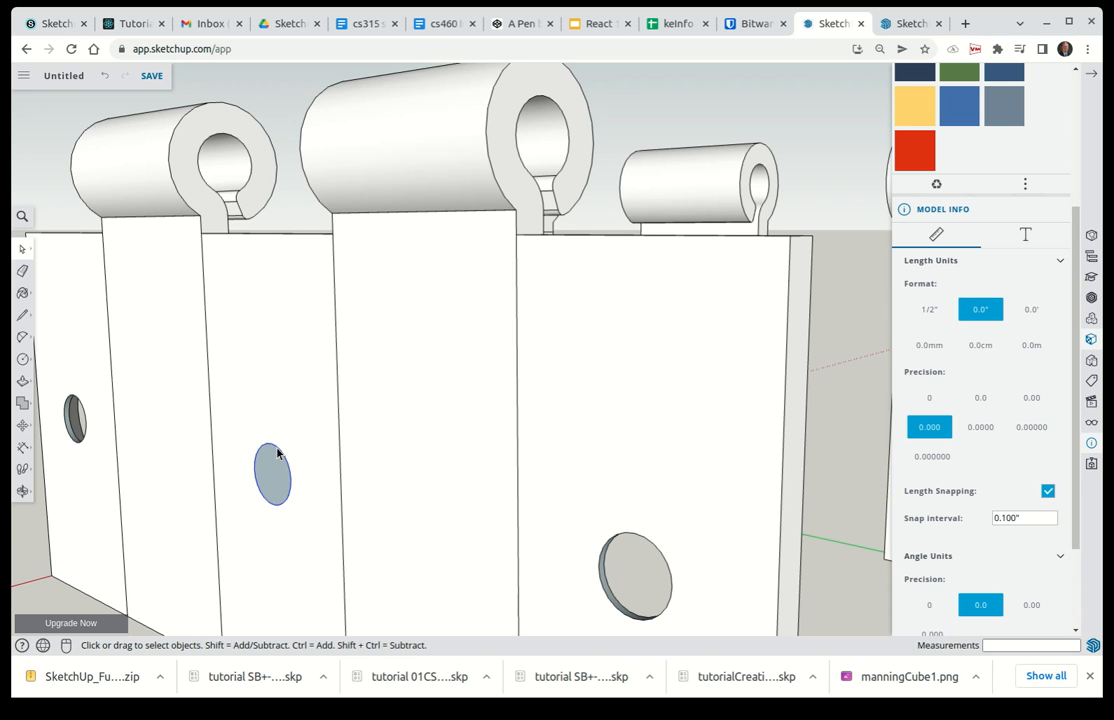
middle_drag(331, 450, 99, 463)
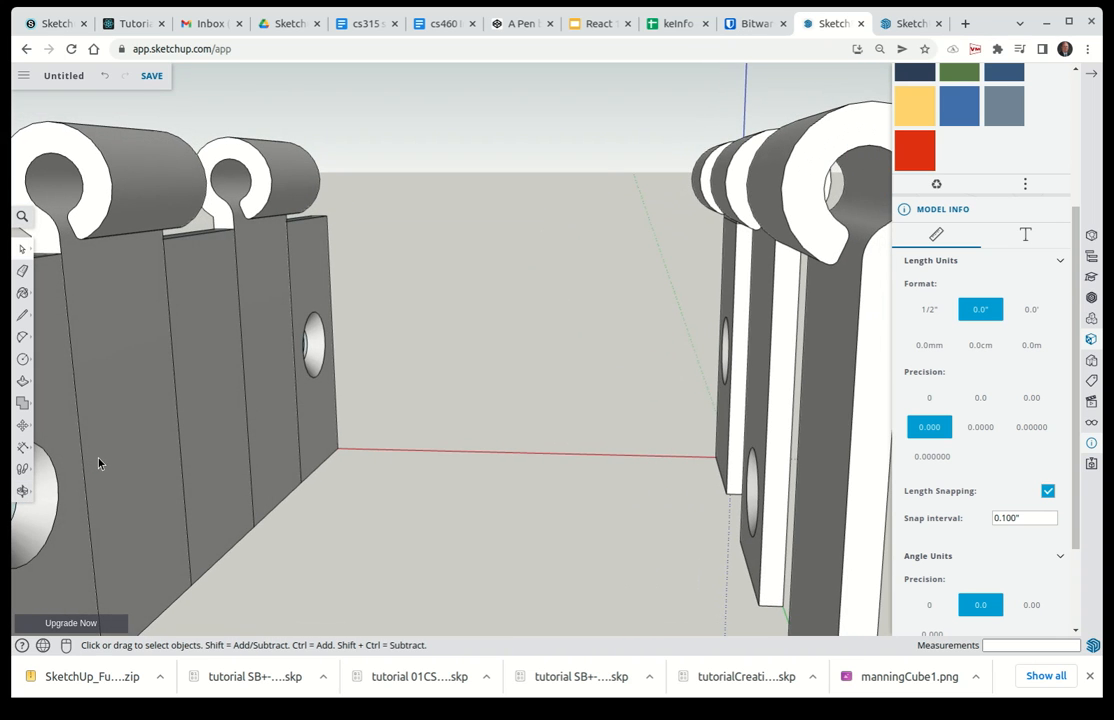
middle_drag(274, 480, 527, 460)
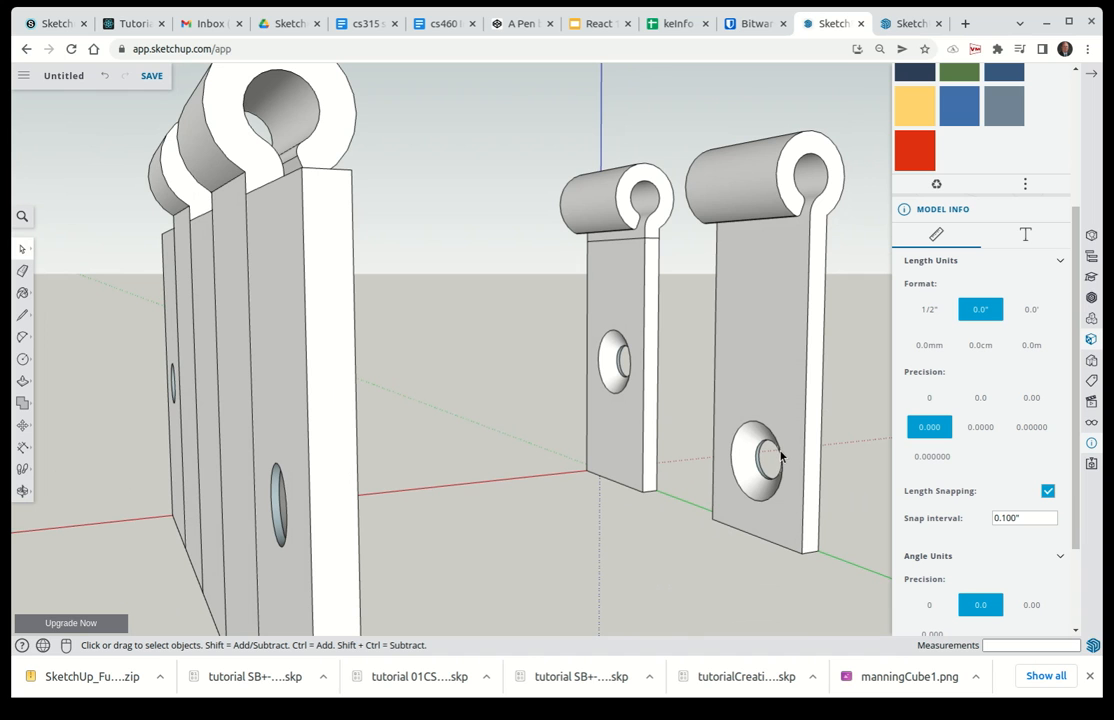
middle_drag(543, 410, 194, 398)
click(194, 399)
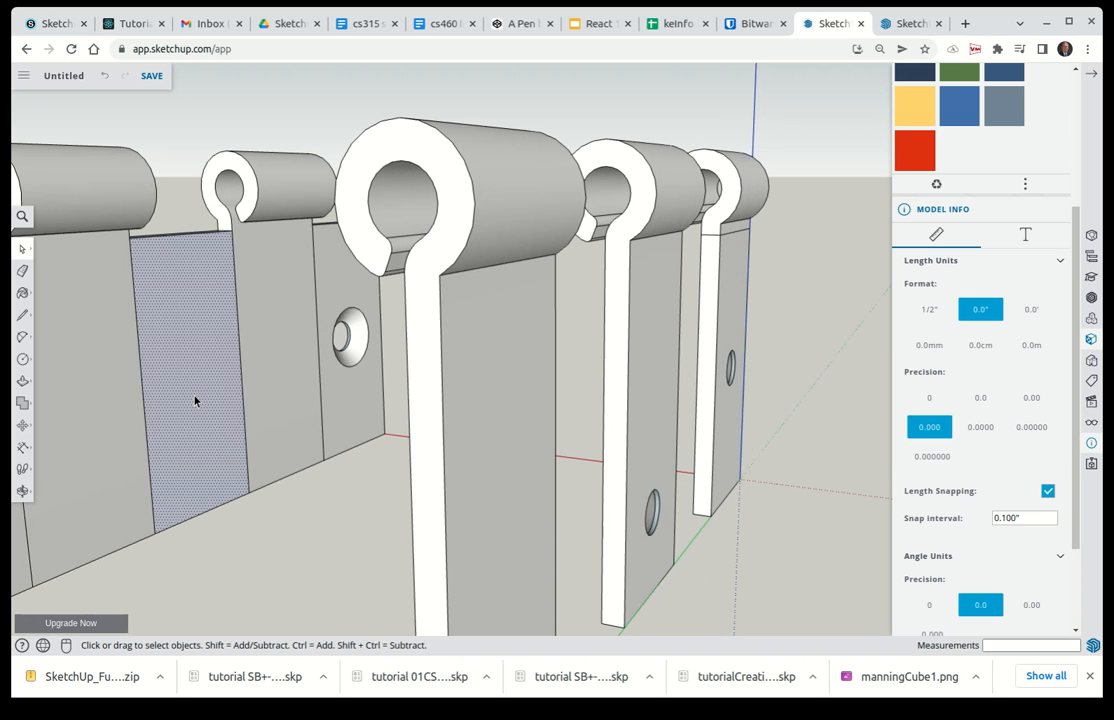
key(Delete)
click(204, 387)
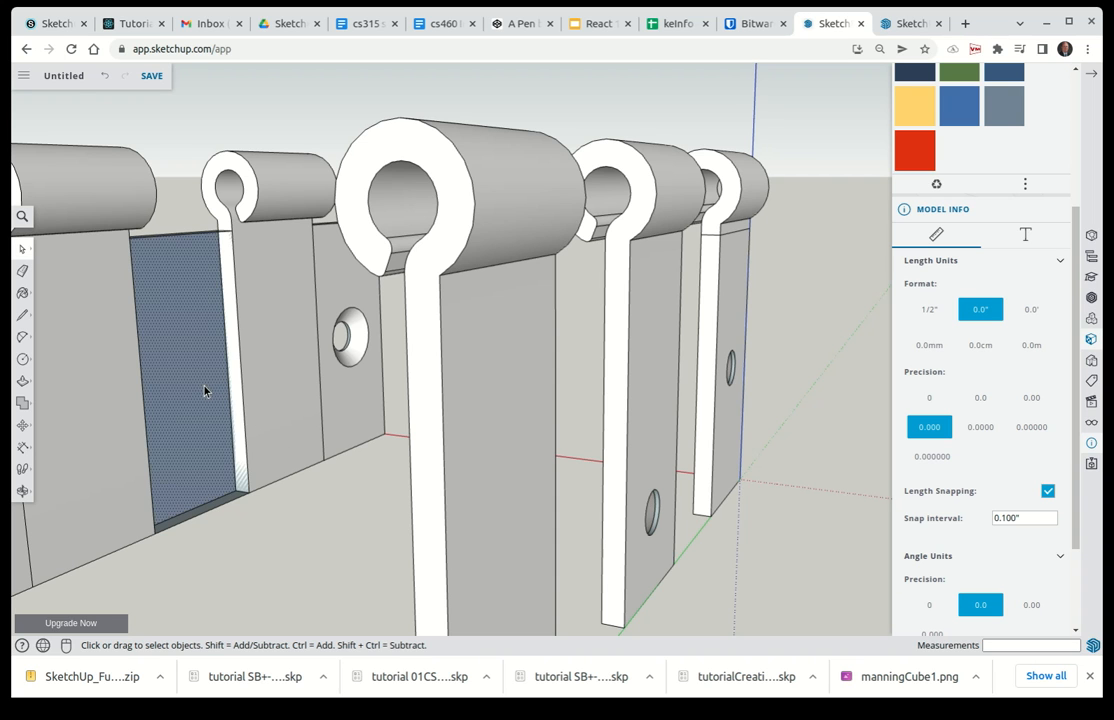
key(Delete)
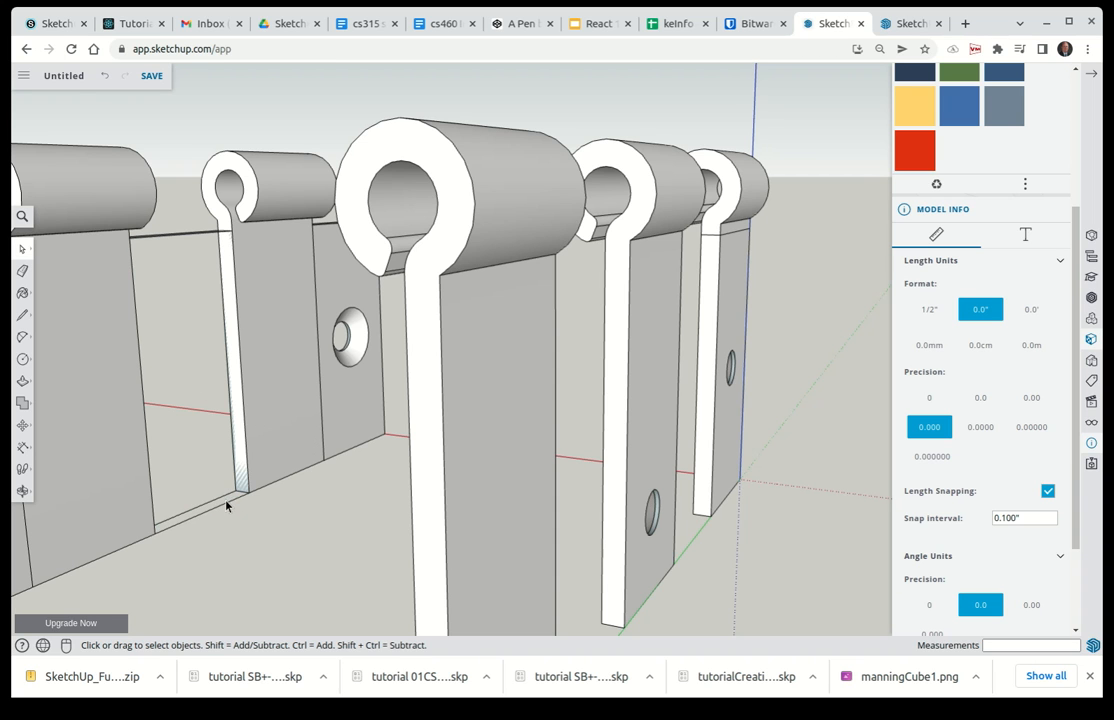
- Draw a dividing line just below the second leaf's knuckle, starting from the first leaf's matching corner and continuing across the second leaf's thickness
middle_drag(269, 512, 649, 452)
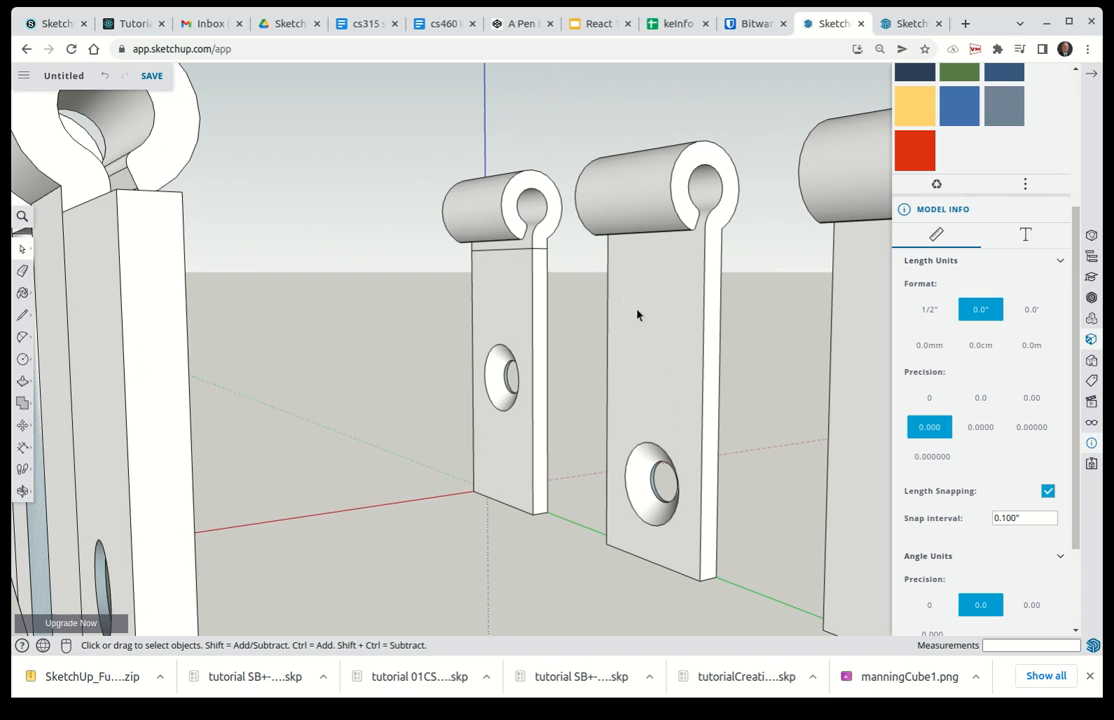
key(l)
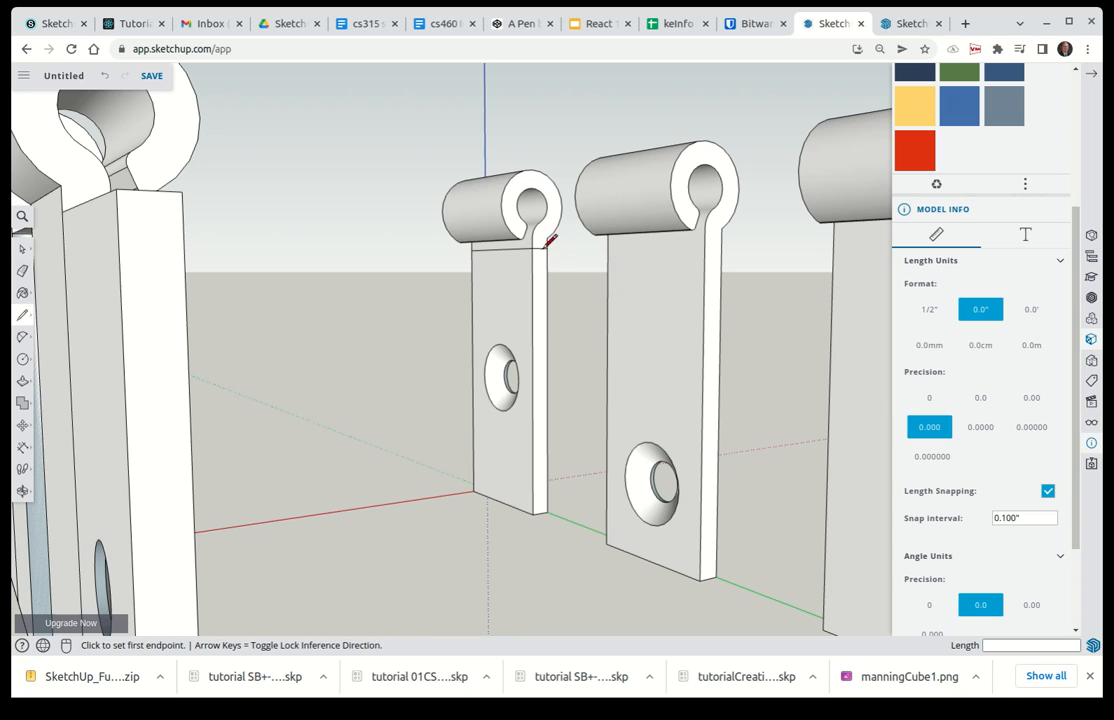
click(535, 246)
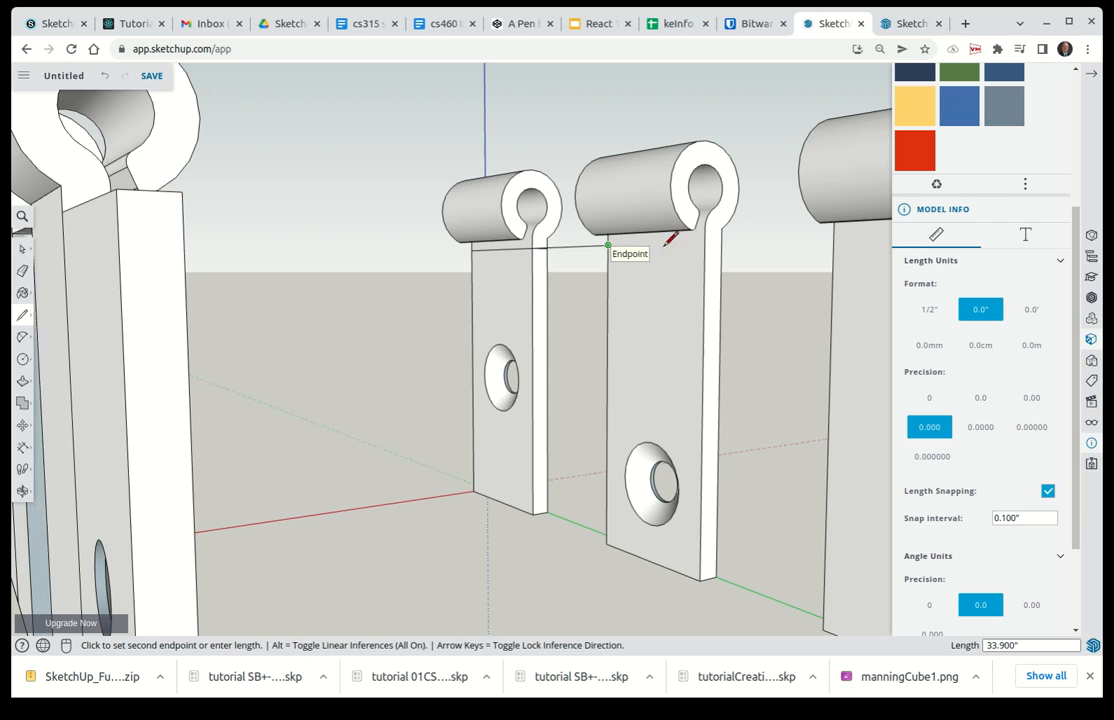
click(705, 241)
click(705, 241)
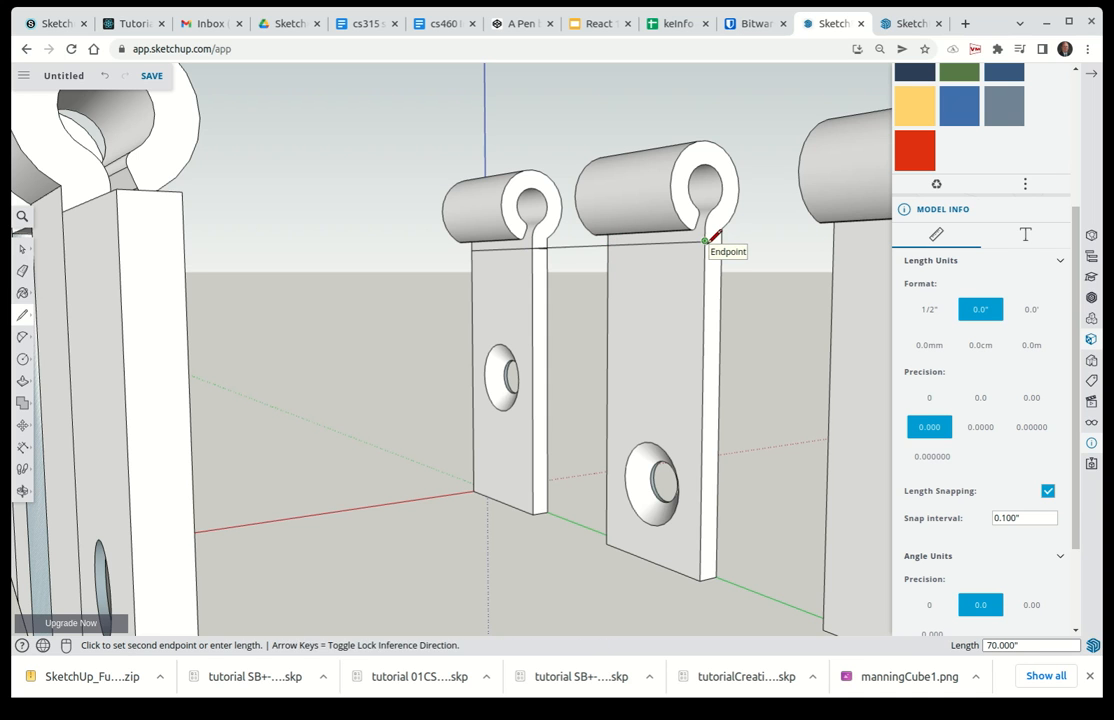
click(721, 241)
- Continue the dividing line across the second leaf's back face and far edge, and delete the stray line joining it to the first leaf
middle_drag(739, 241, 364, 232)
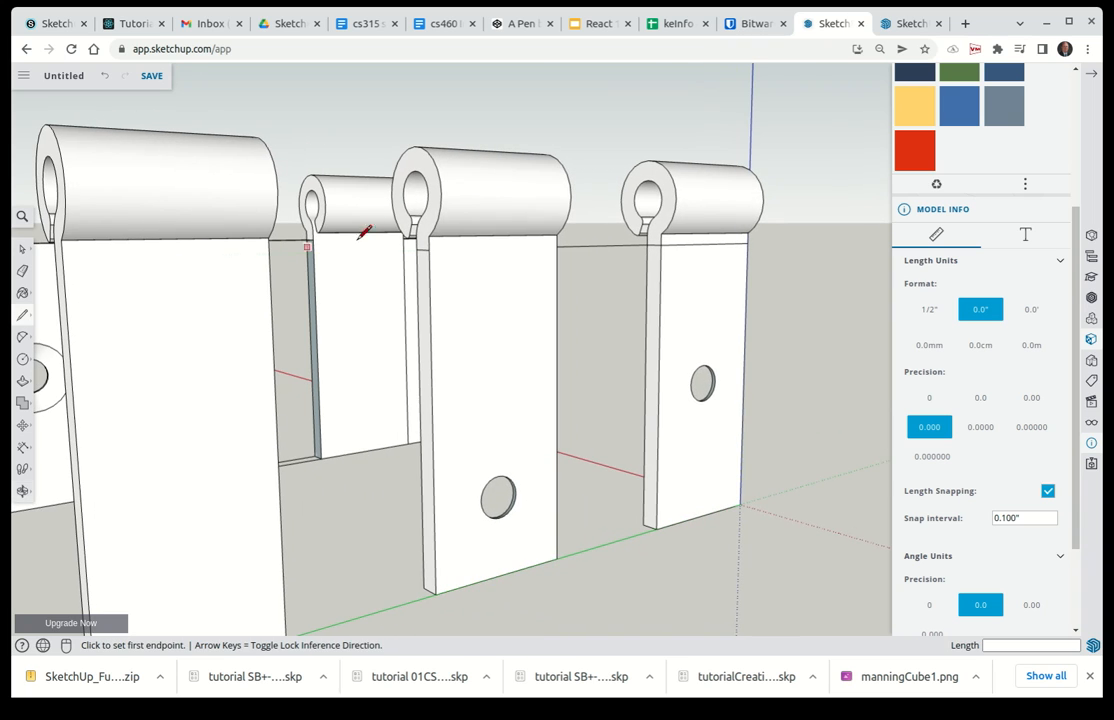
click(429, 249)
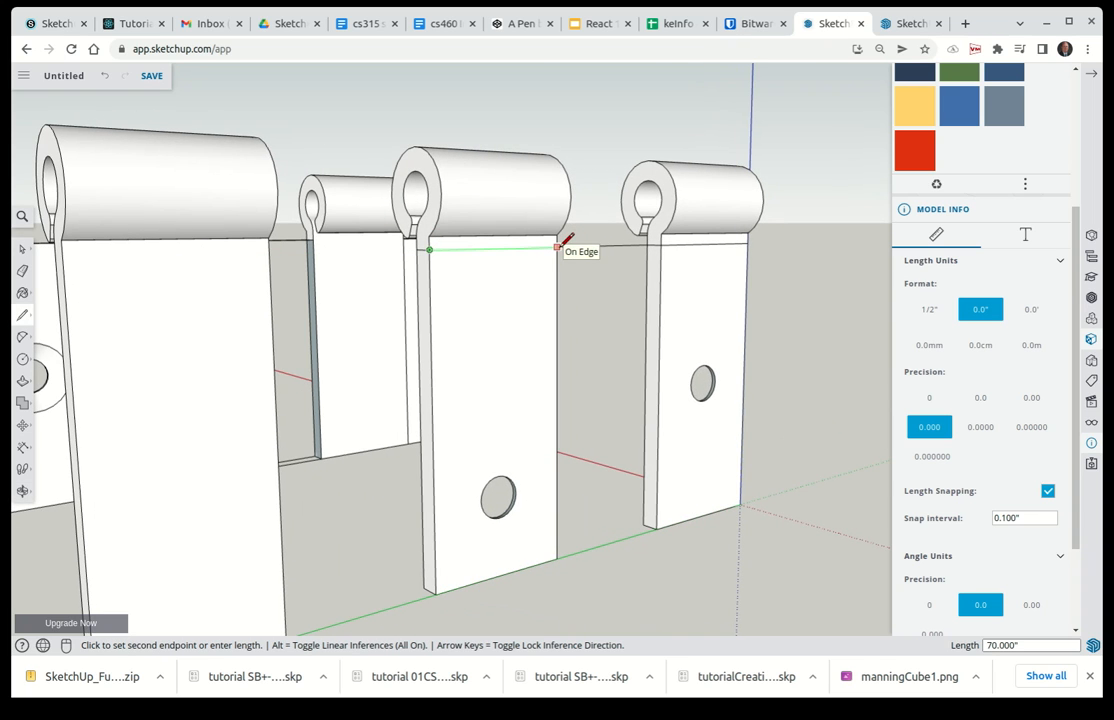
click(562, 245)
middle_drag(566, 245, 320, 271)
click(519, 244)
click(523, 240)
middle_drag(667, 288, 438, 286)
mouse_move(540, 330)
middle_down()
mouse_move(530, 335)
mouse_move(532, 316)
middle_up()
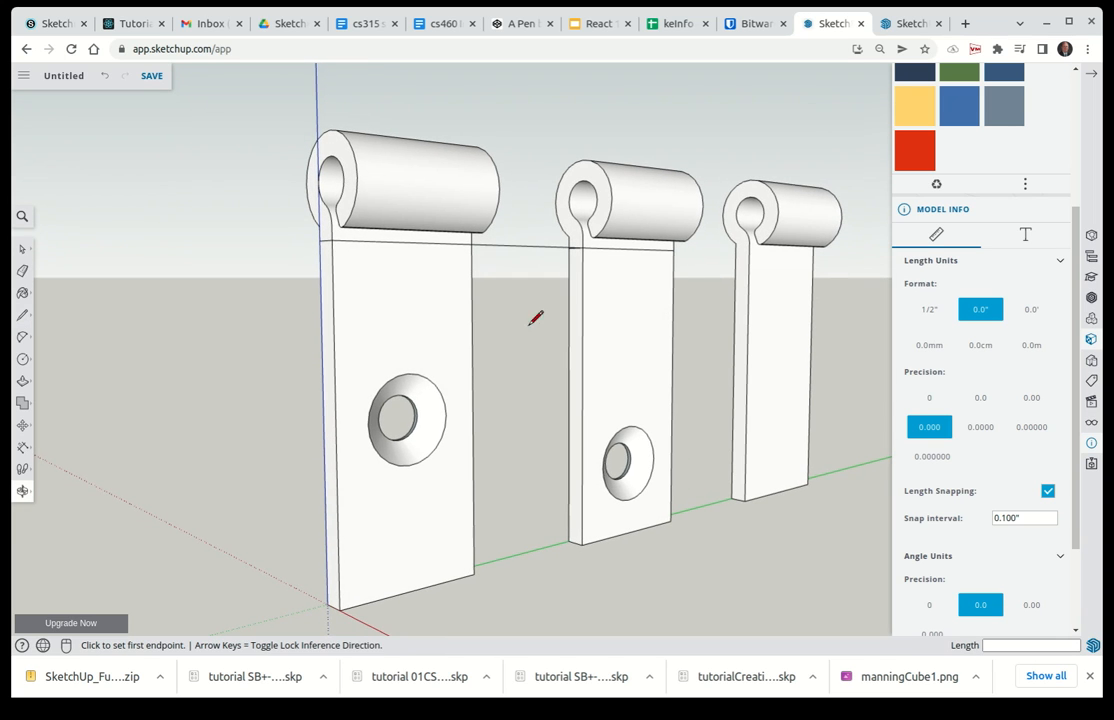
click(24, 250)
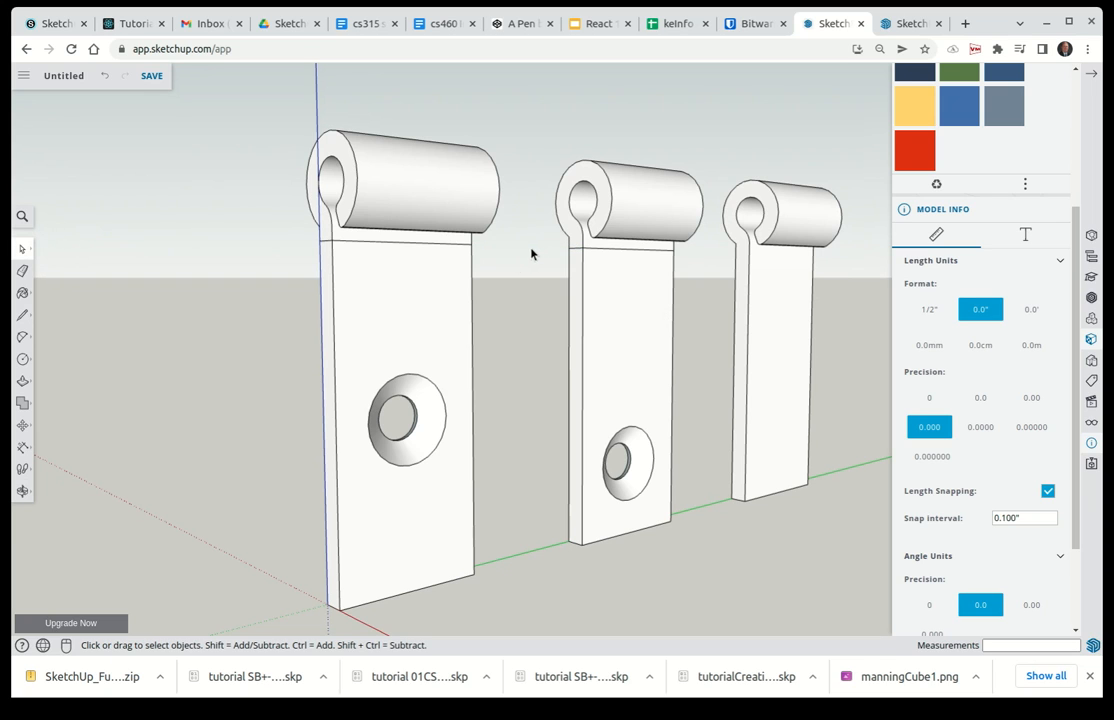
- Group the second leaf's countersunk plate below the dividing line, leaving its knuckle out of the group
drag(557, 241, 678, 352)
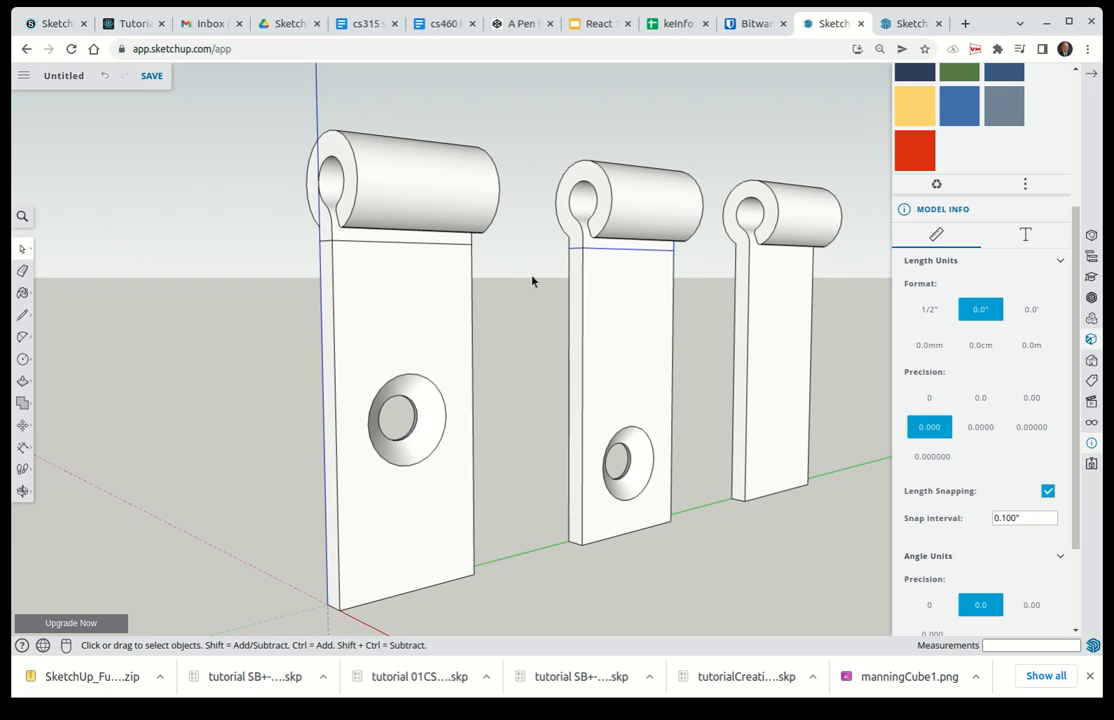
drag(585, 263, 691, 565)
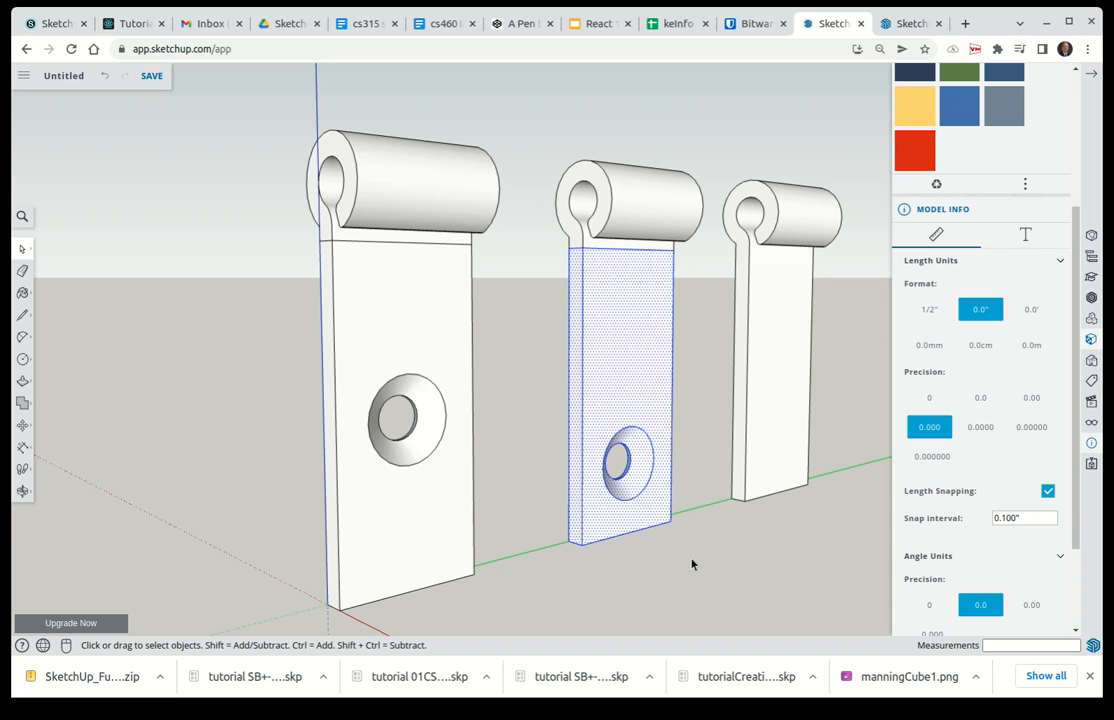
right_click(600, 388)
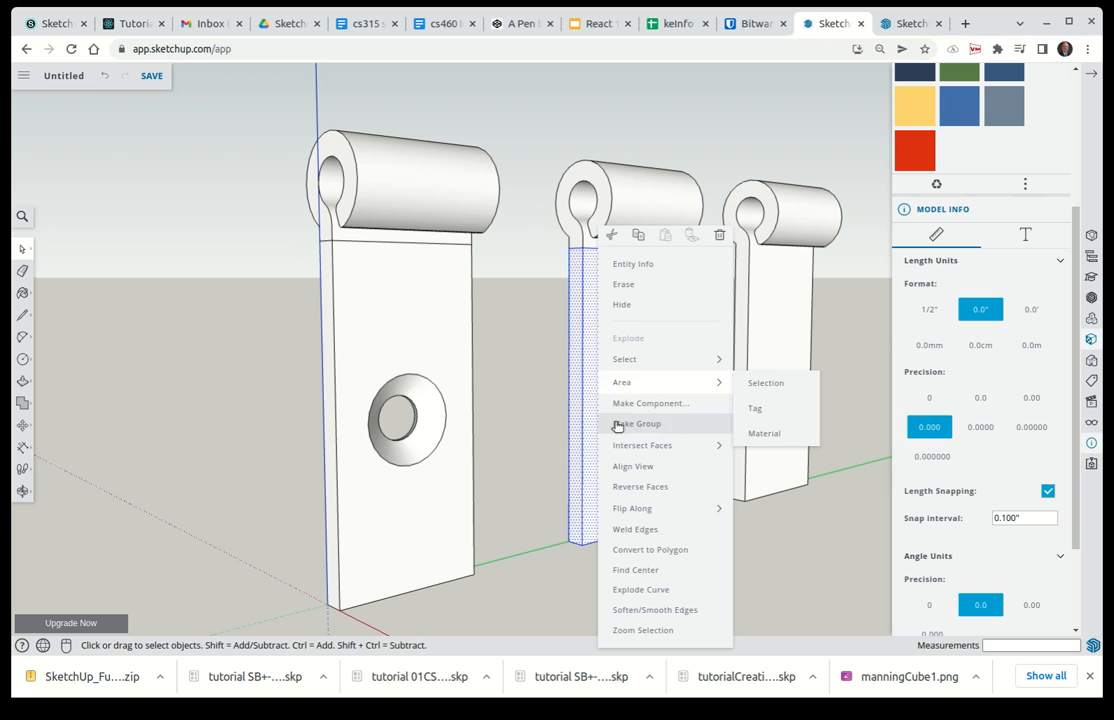
click(617, 424)
scroll(636, 400, down, 5)
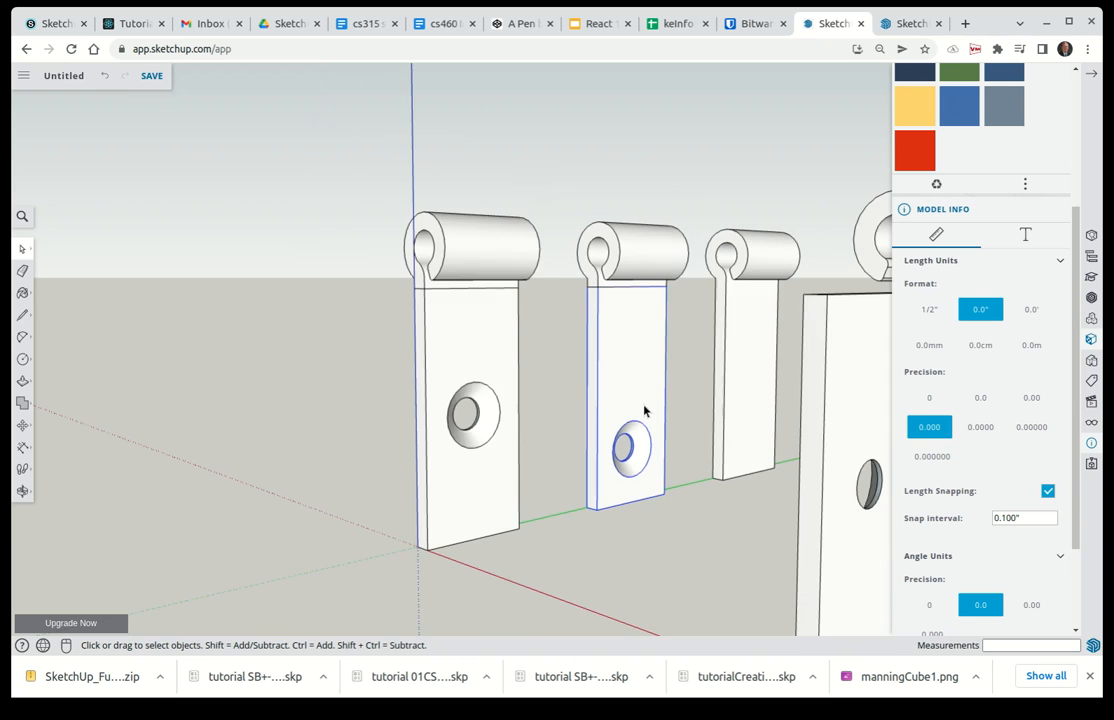
- Copy the grouped low-hole plate from its bottom corner 247.3" into the gap between the two assembled knuckled leaves
middle_drag(731, 496, 771, 542)
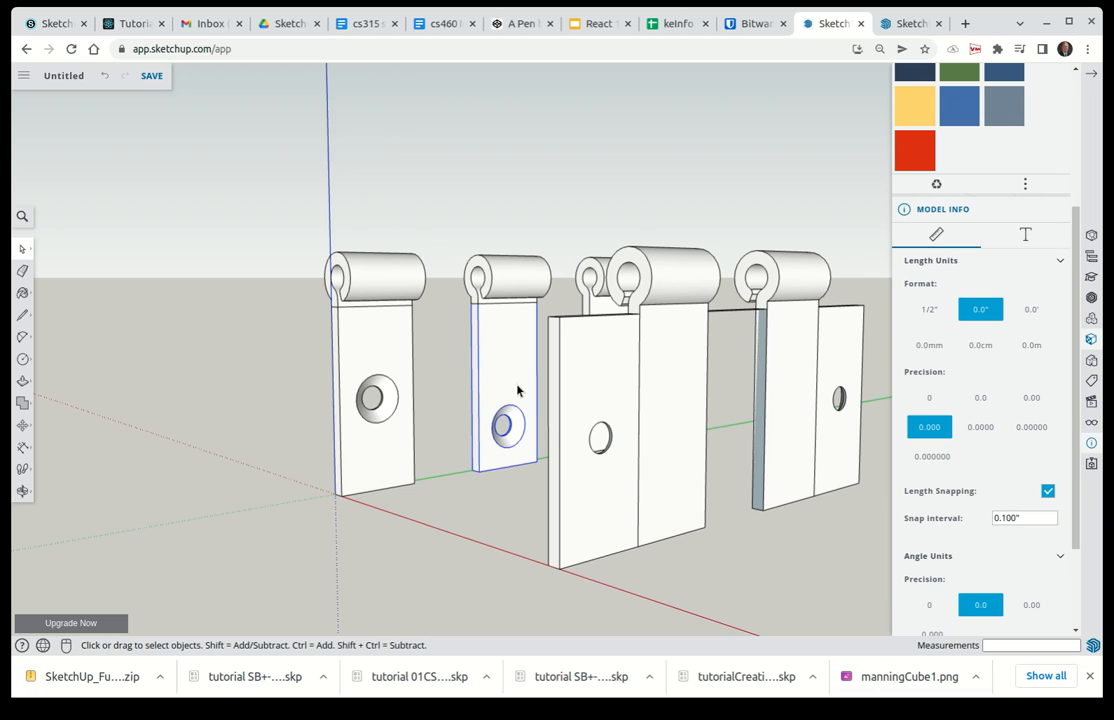
key(m)
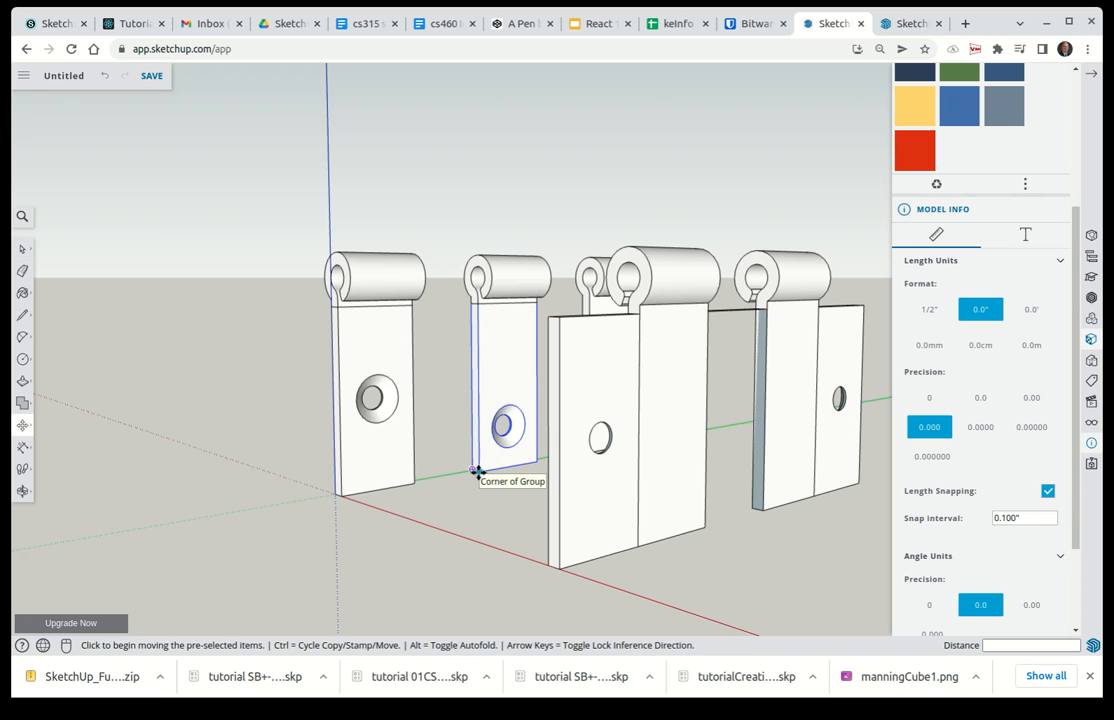
click(537, 462)
key(ctrl)
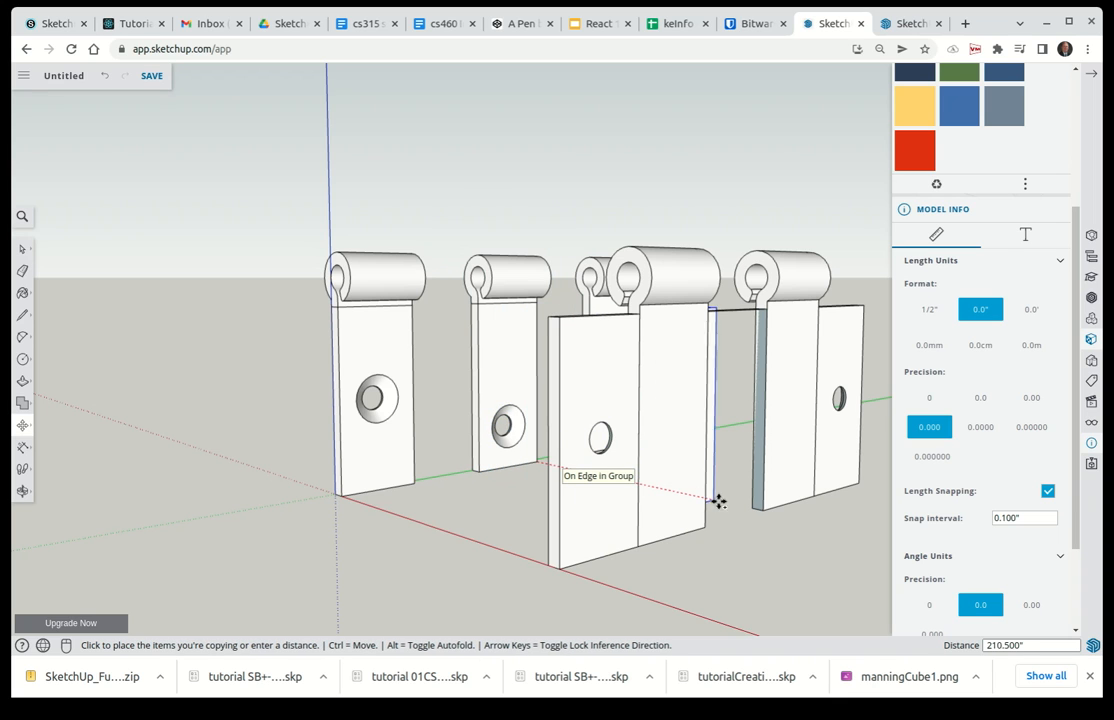
click(749, 508)
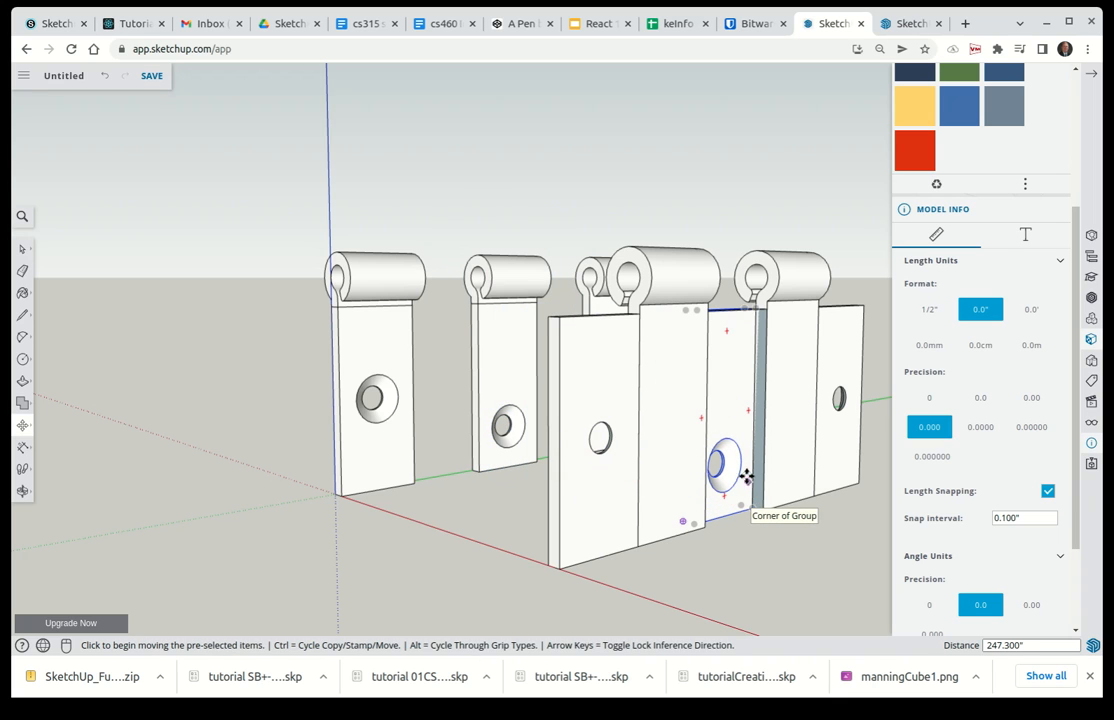
- Rotate the copied middle plate 180° about a vertical axis at the midpoint of its top face
middle_drag(726, 403, 629, 556)
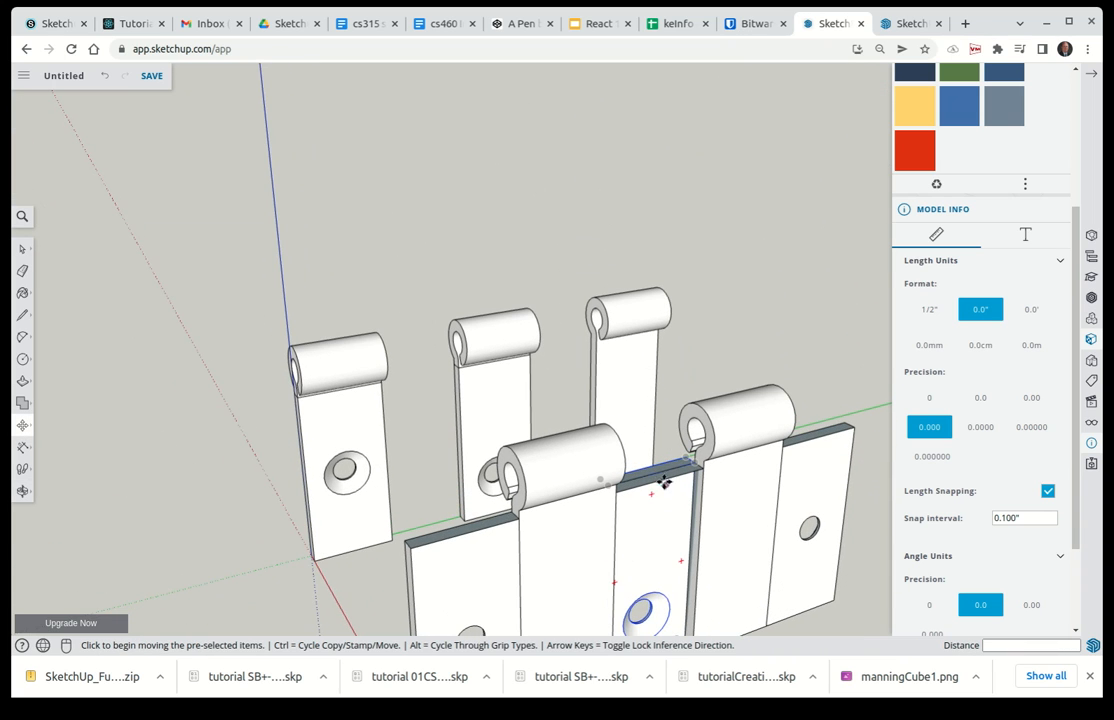
key(q)
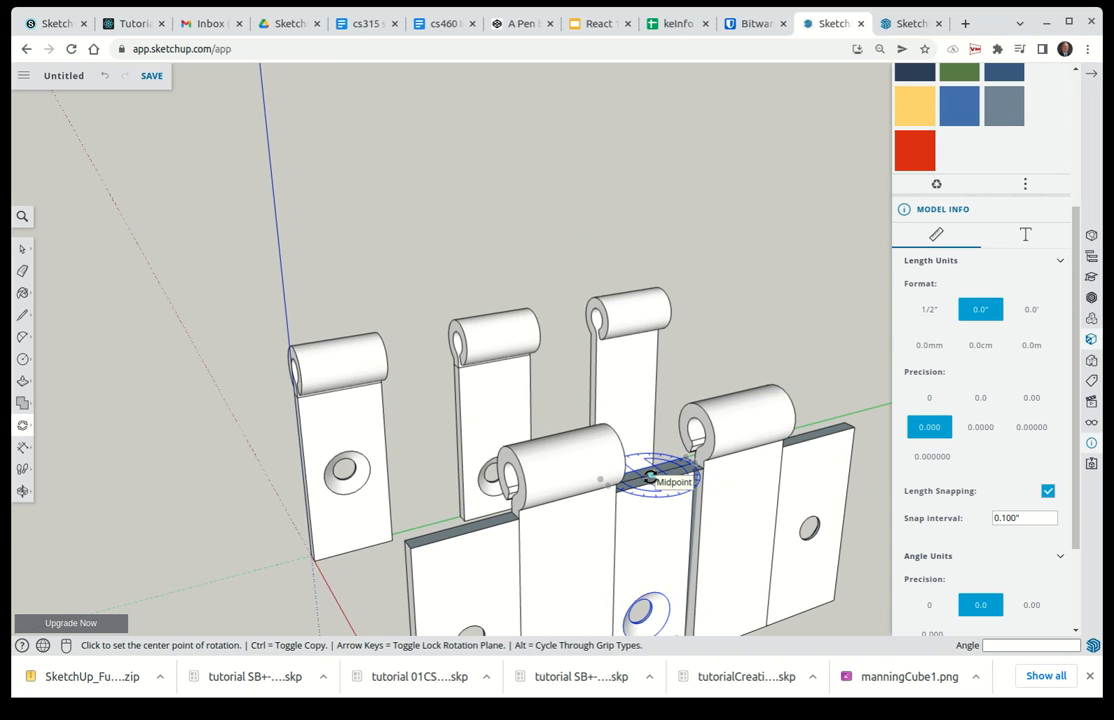
click(650, 477)
click(715, 518)
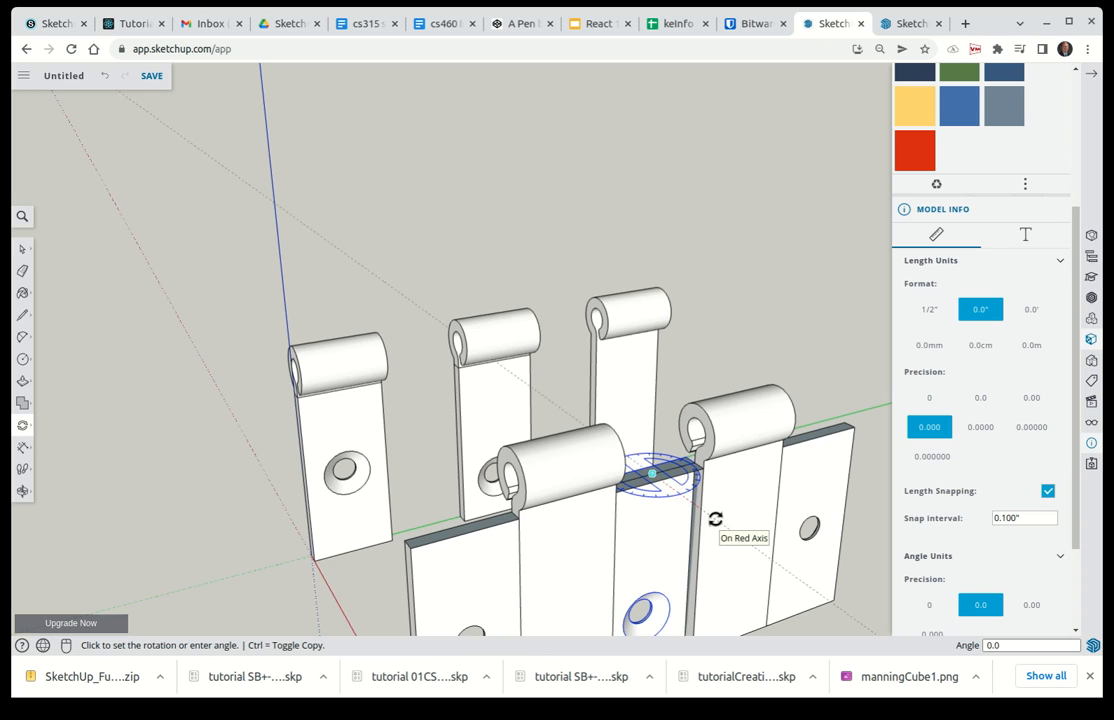
click(562, 409)
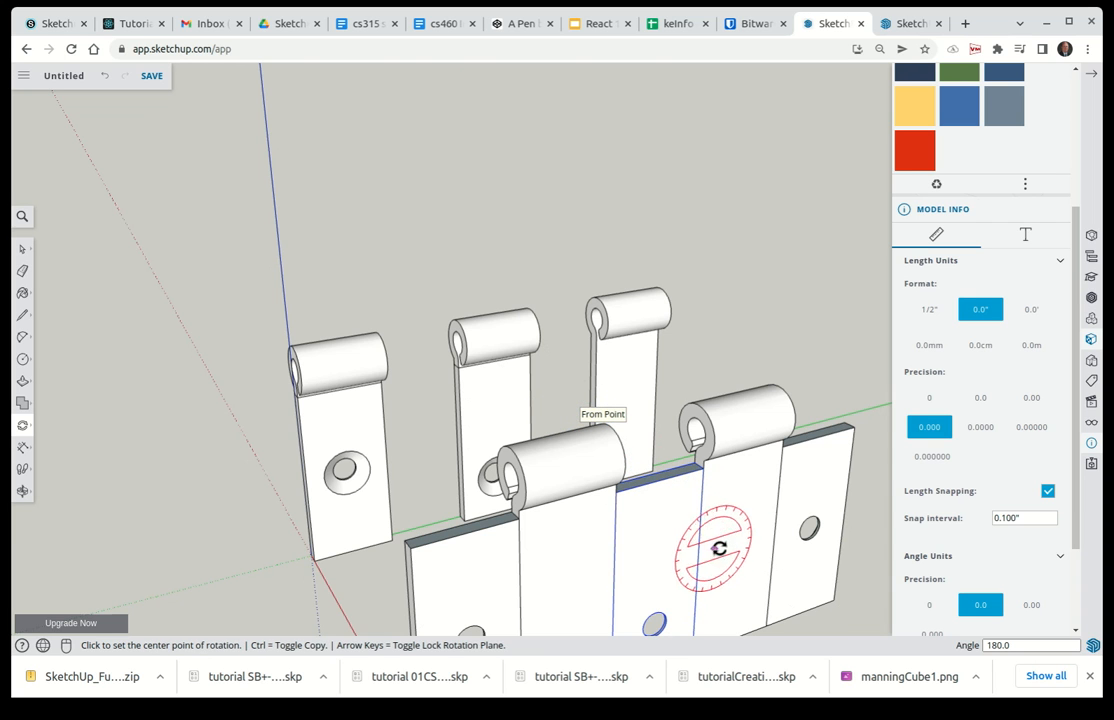
- Delete the holeless third leaf with its knuckle from the row along the green axis
middle_drag(403, 502, 606, 336)
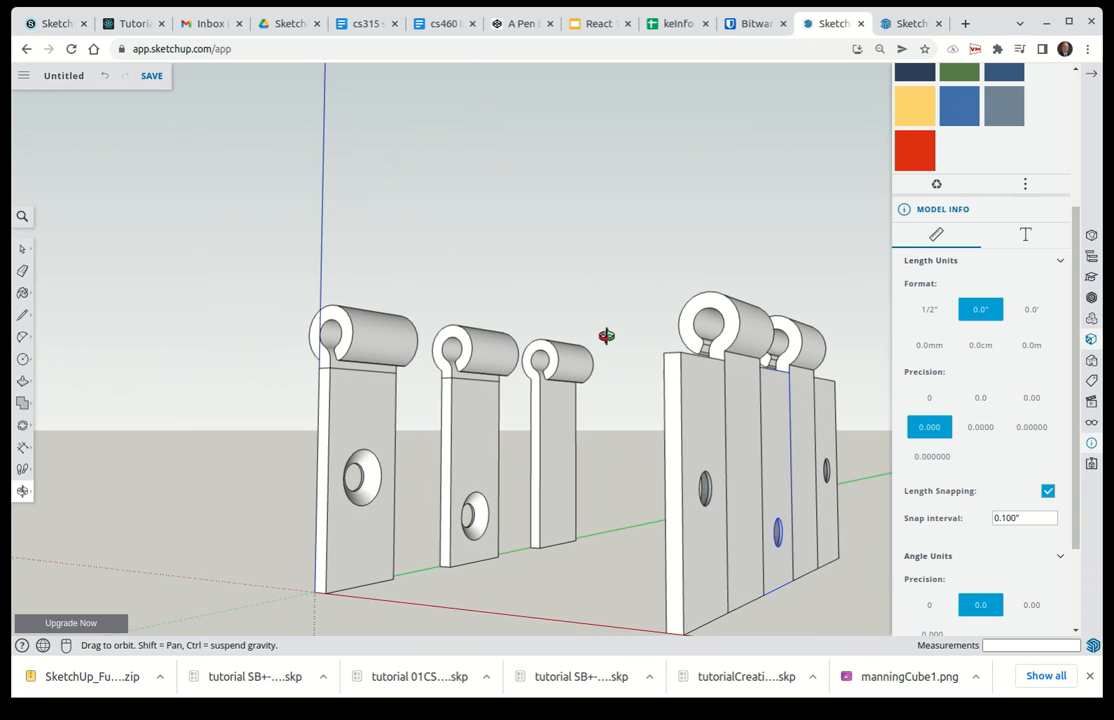
middle_drag(583, 459, 547, 482)
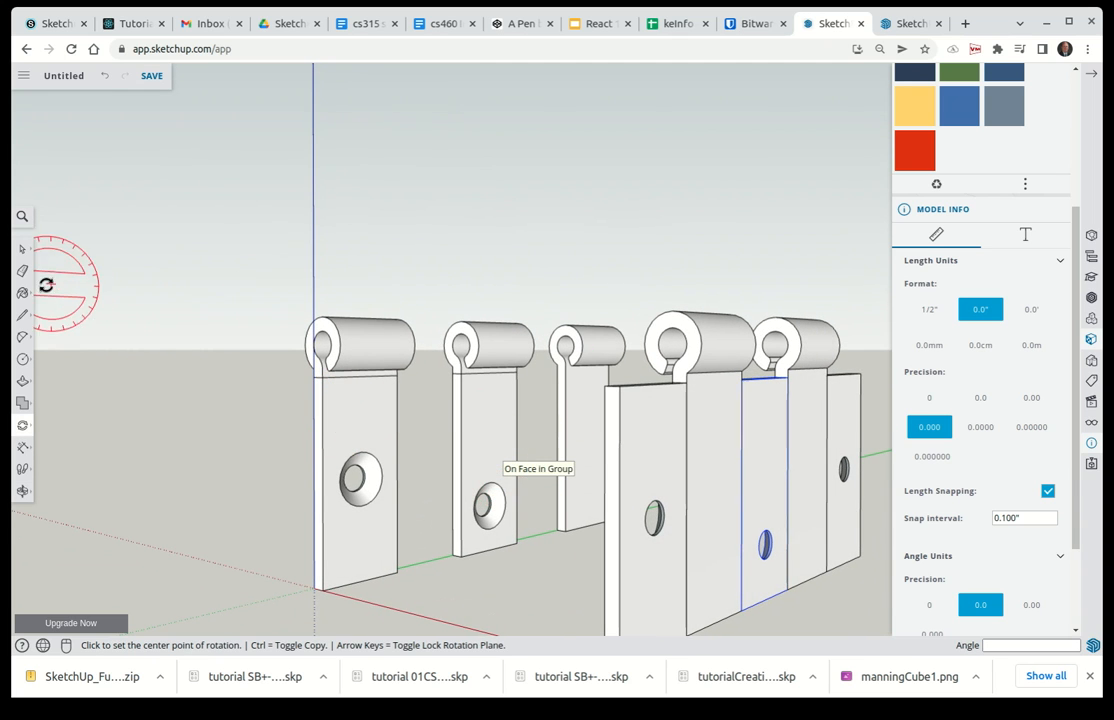
click(23, 248)
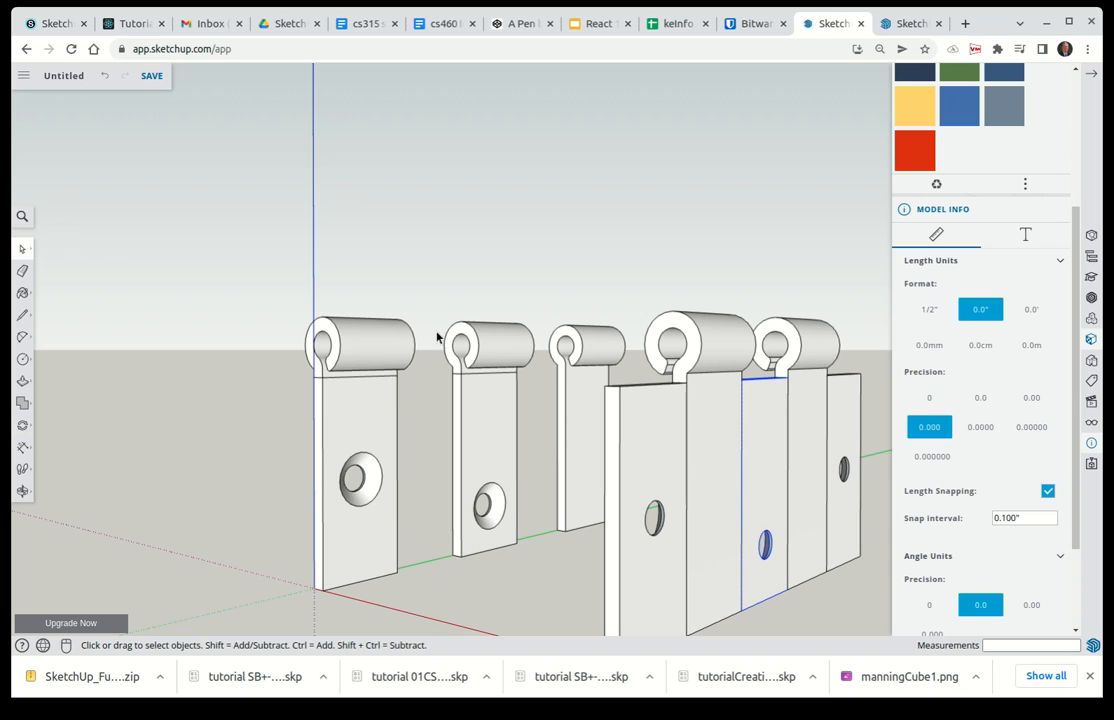
click(586, 343)
key(Delete)
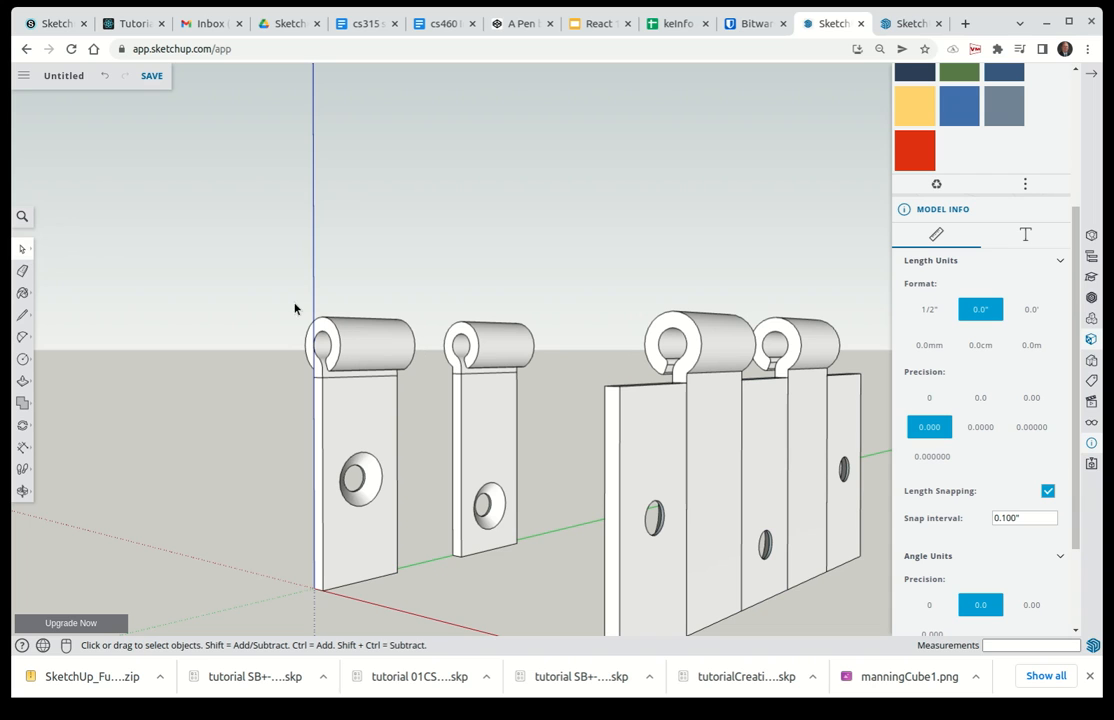
- Group the first leaf's knuckle and countersunk plate together
drag(282, 306, 437, 622)
right_click(395, 549)
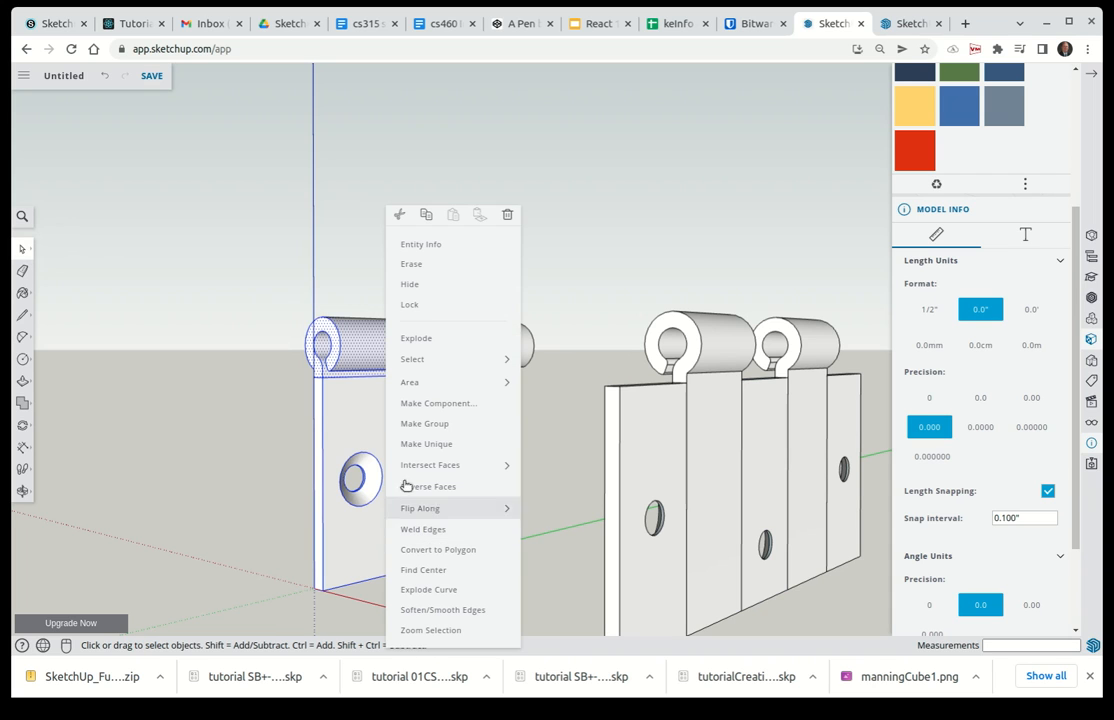
click(420, 428)
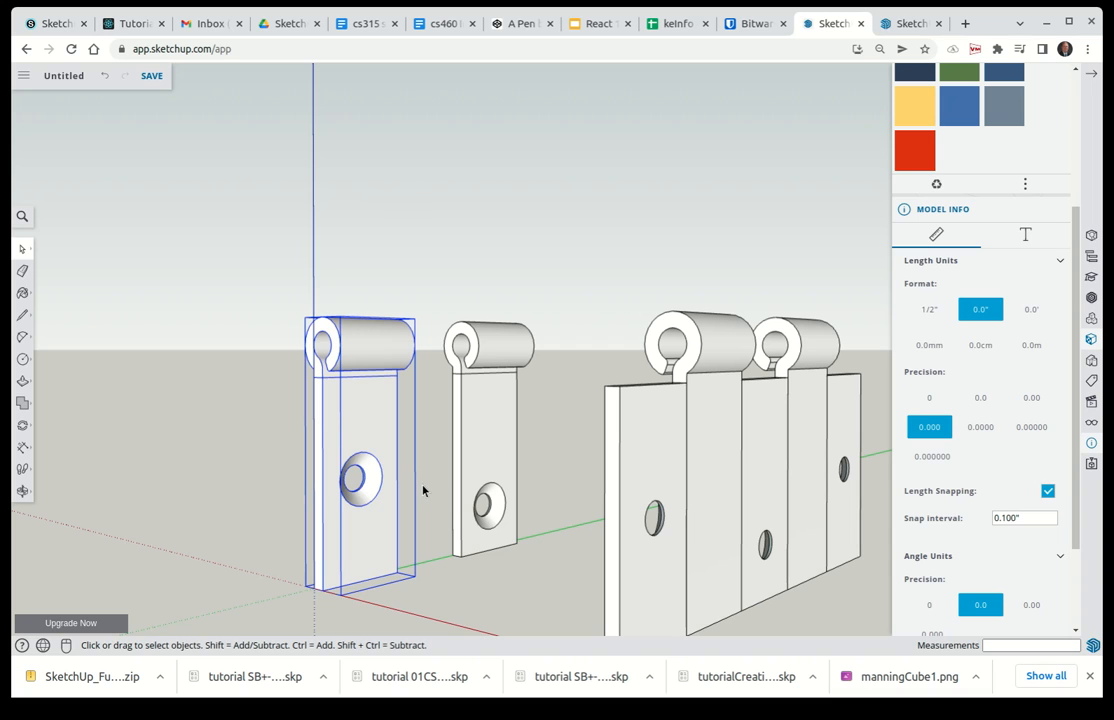
- Copy the grouped first leaf with its knuckle 280" along the green axis
middle_drag(486, 598, 497, 624)
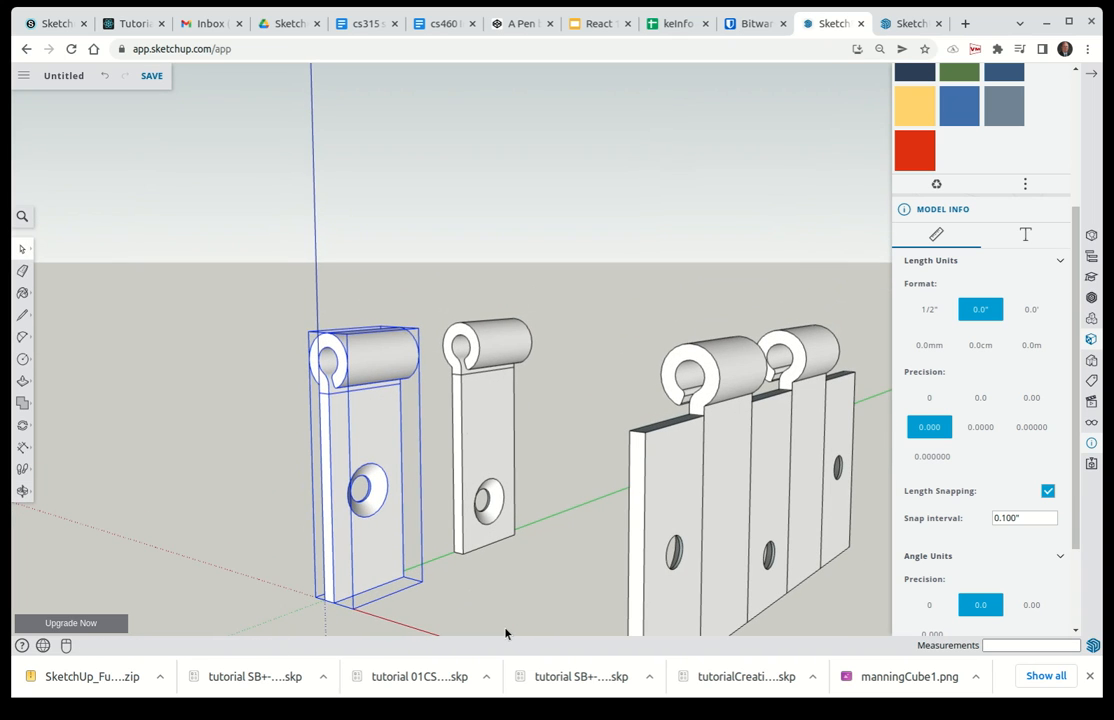
key(m)
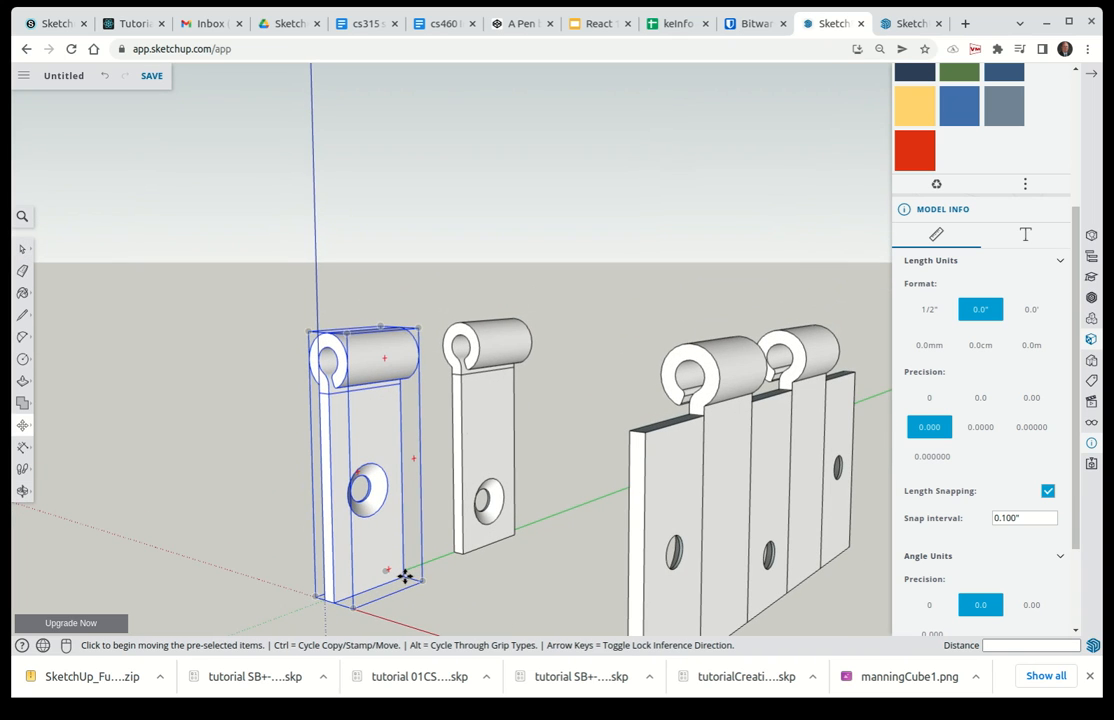
click(405, 577)
key(ctrl)
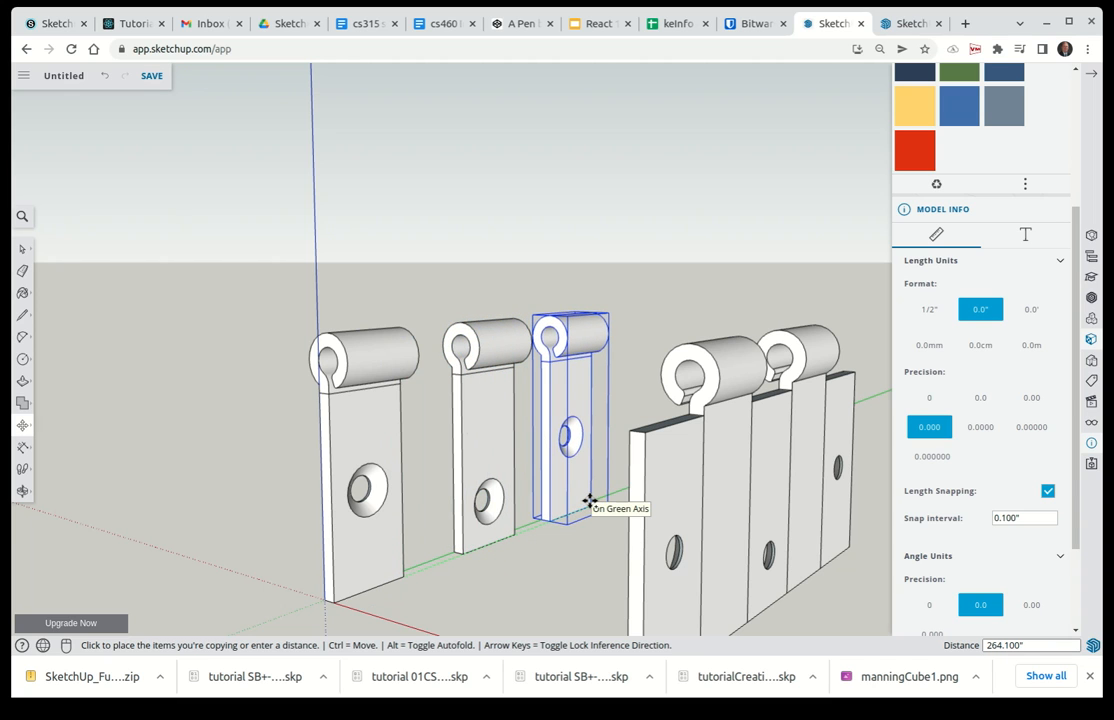
key(Return)
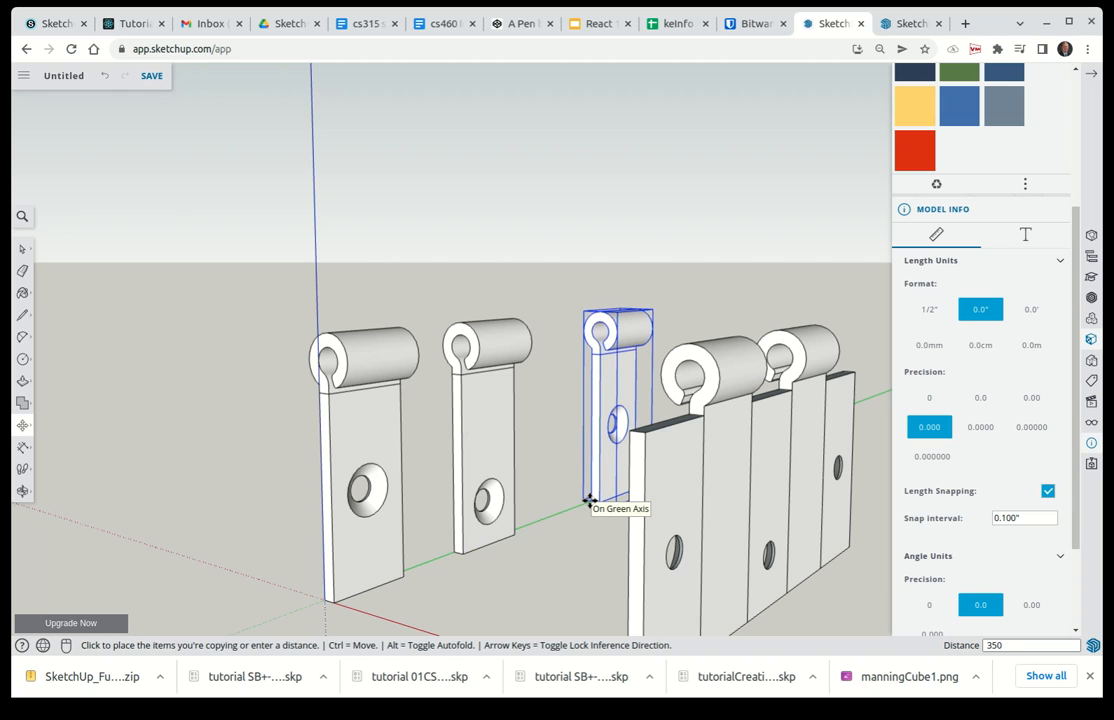
key(Return)
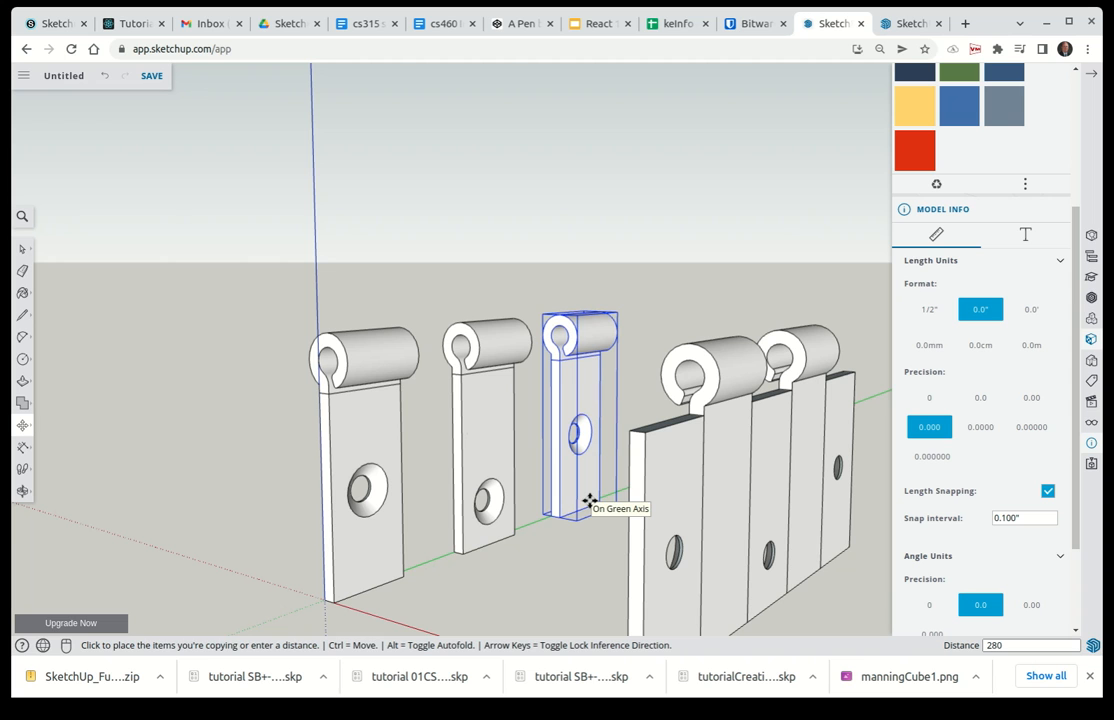
- Copy the assembled side's middle low-hole plate by its bottom corner 266.652" into the gap between the first and second knuckled leaves
middle_drag(565, 563, 853, 557)
middle_drag(438, 540, 699, 521)
middle_drag(786, 495, 899, 541)
middle_drag(704, 545, 734, 502)
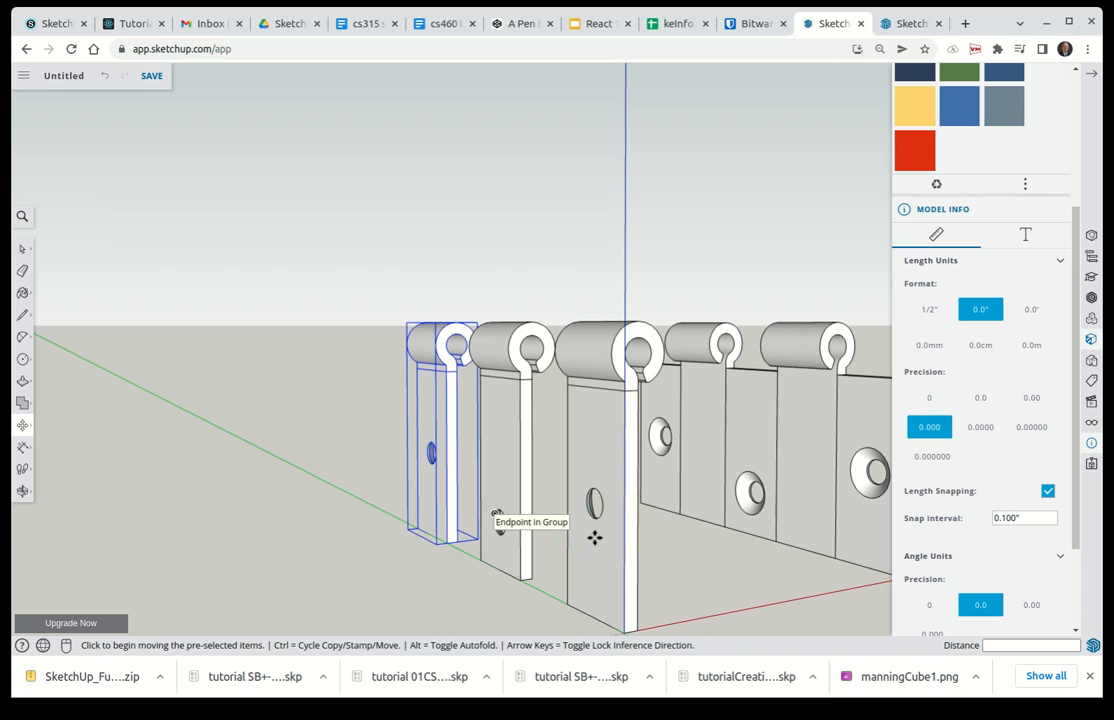
click(25, 250)
click(755, 442)
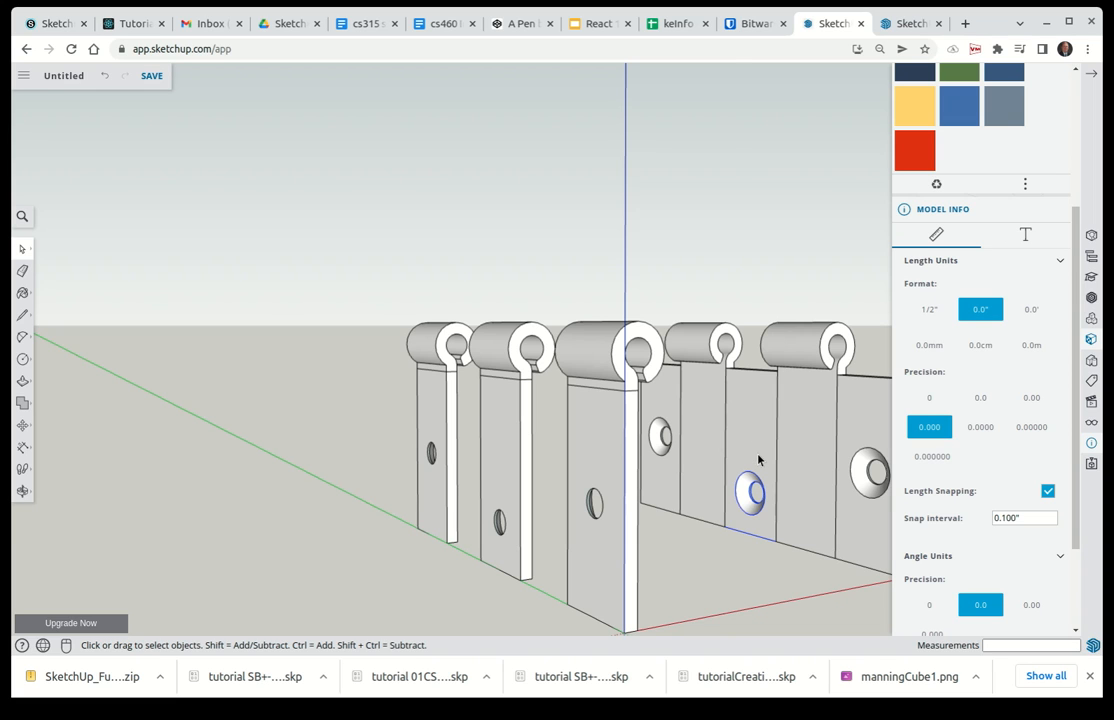
double_click(758, 460)
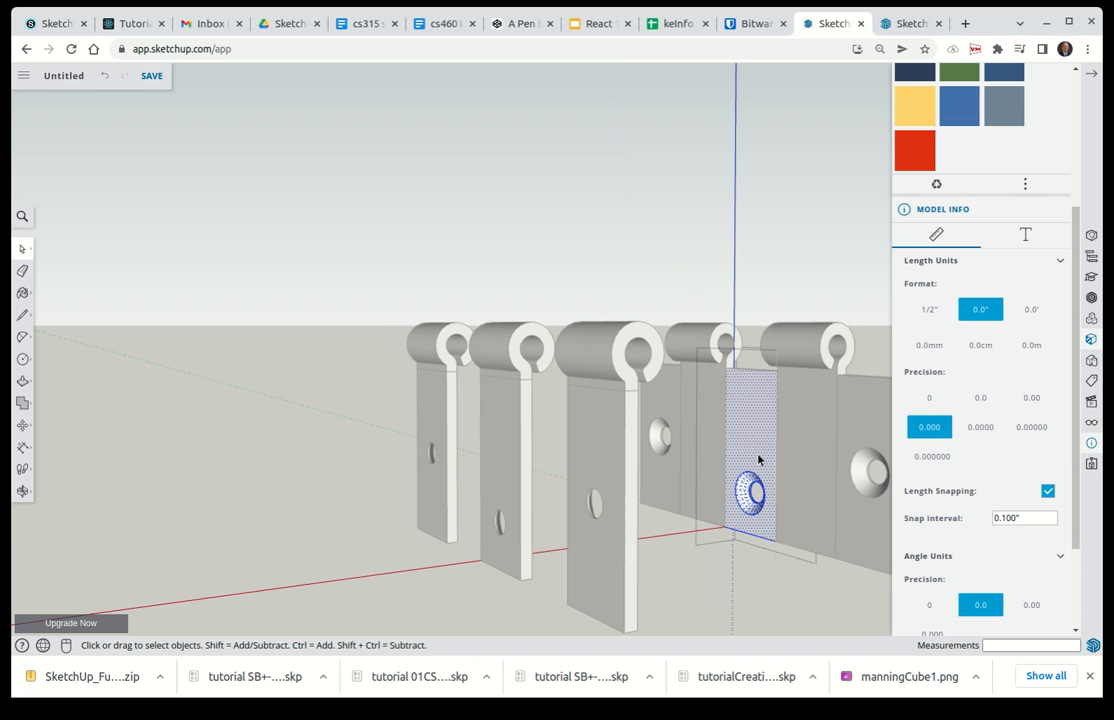
click(733, 606)
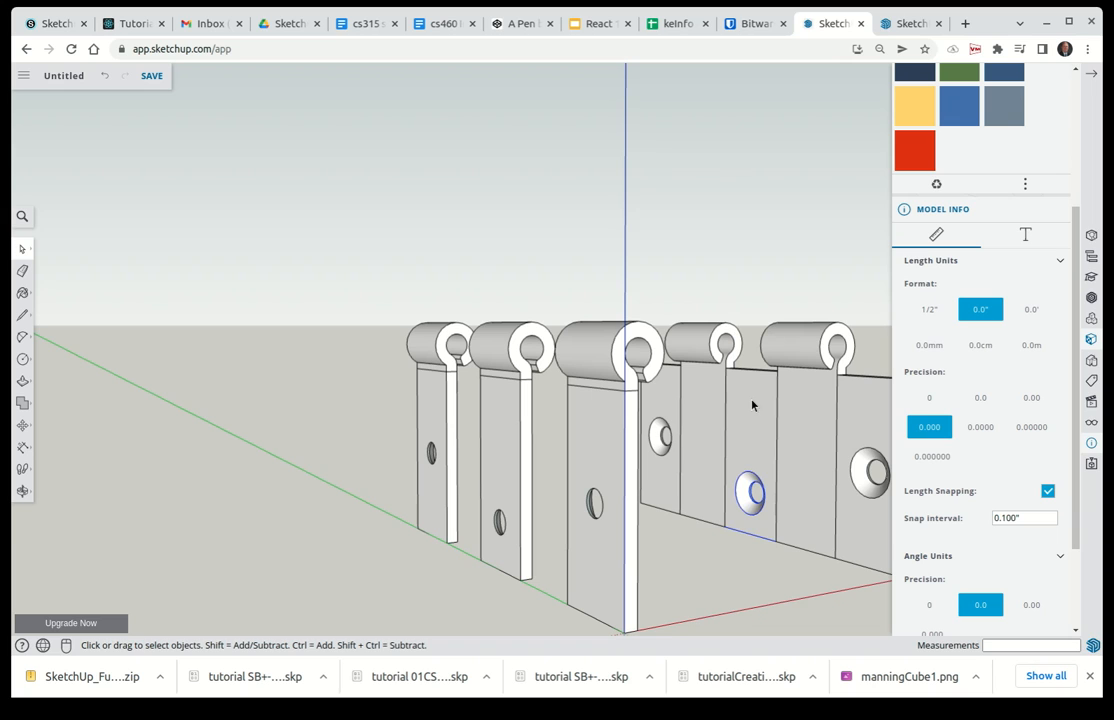
key(m)
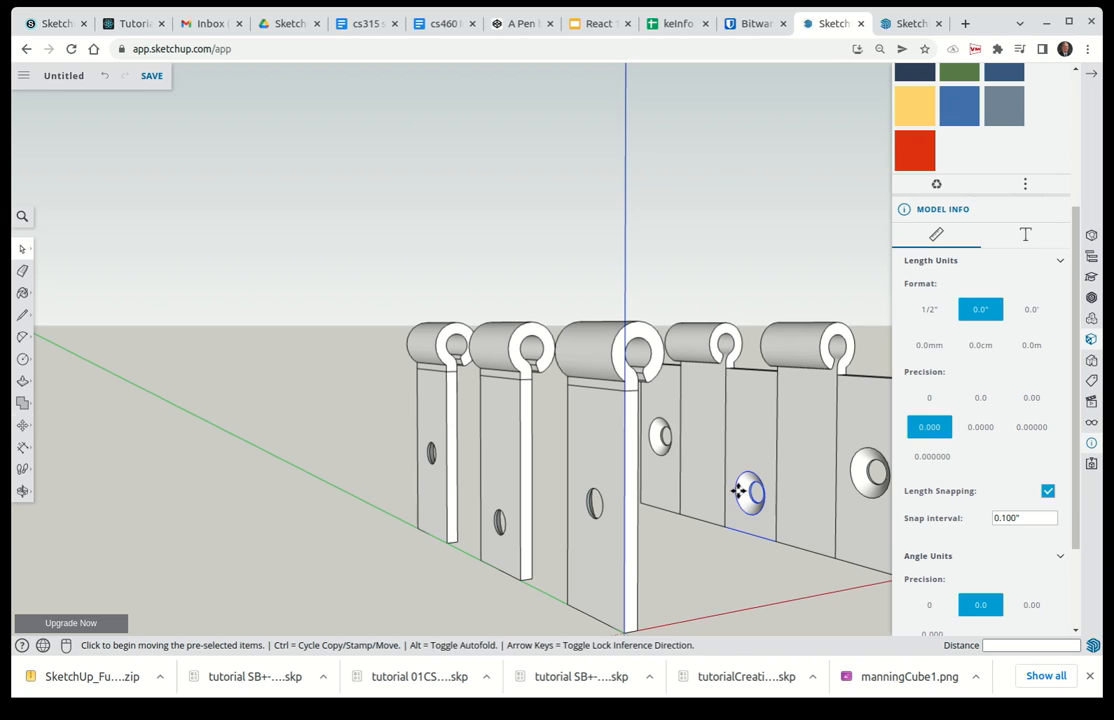
click(776, 542)
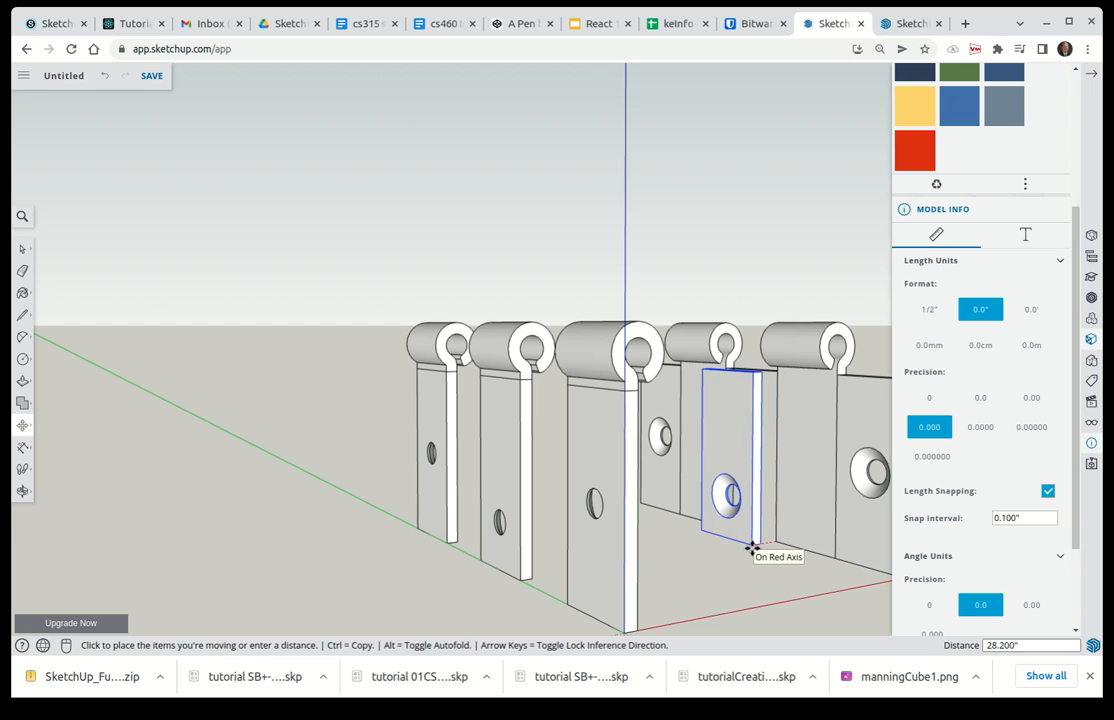
key(ctrl)
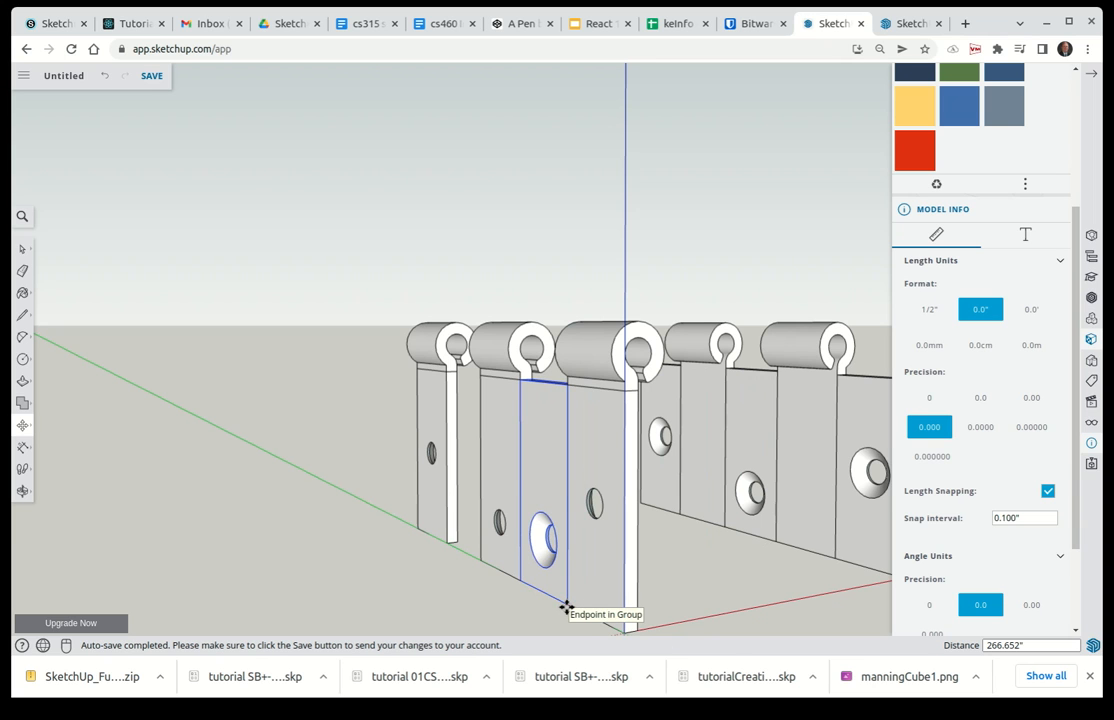
click(566, 607)
- Inside the copied gap plate's group, delete the countersink face, the inner hole and the outer circle to leave the plate solid
scroll(534, 588, up, 2)
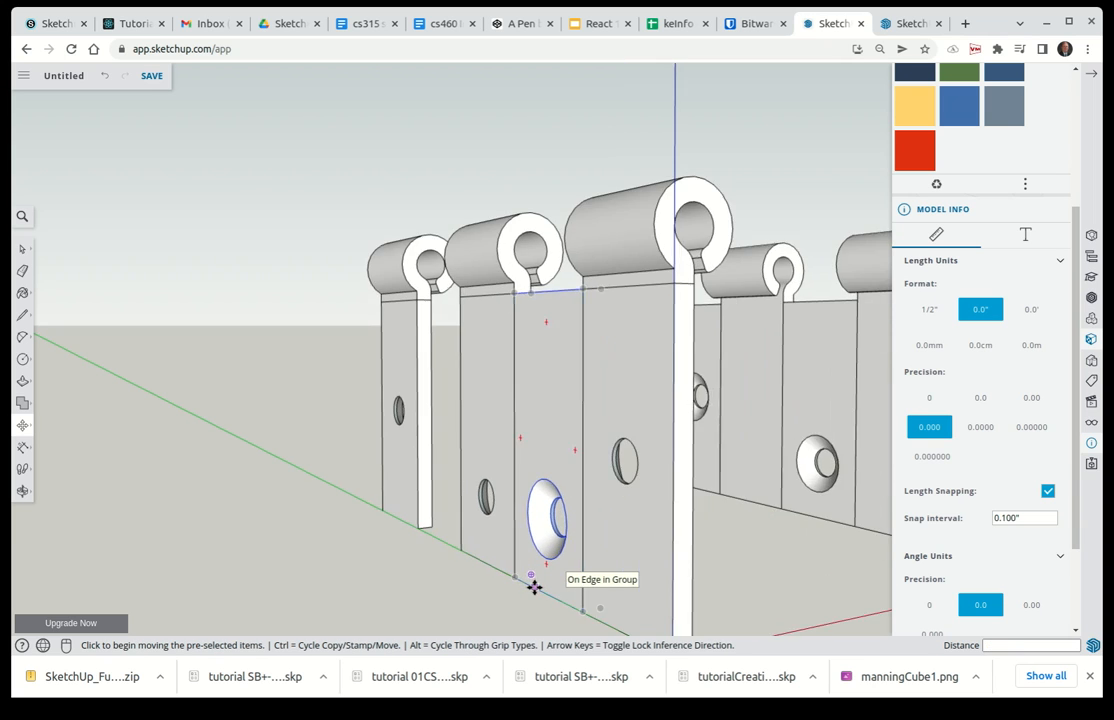
scroll(534, 588, up, 4)
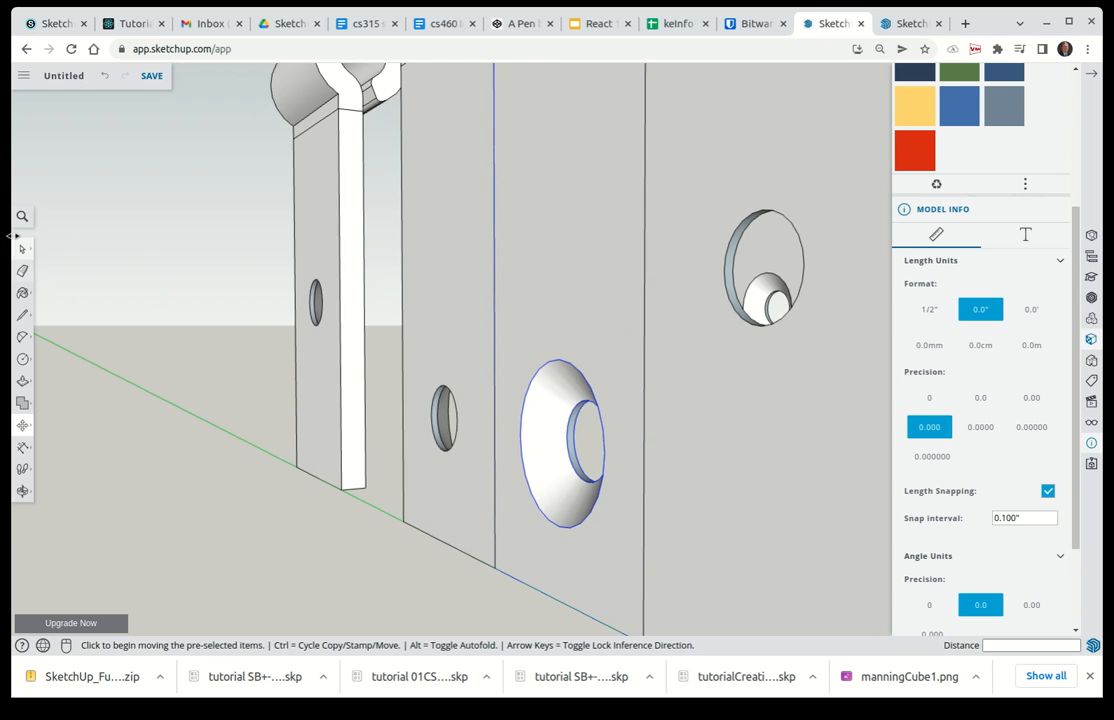
click(22, 248)
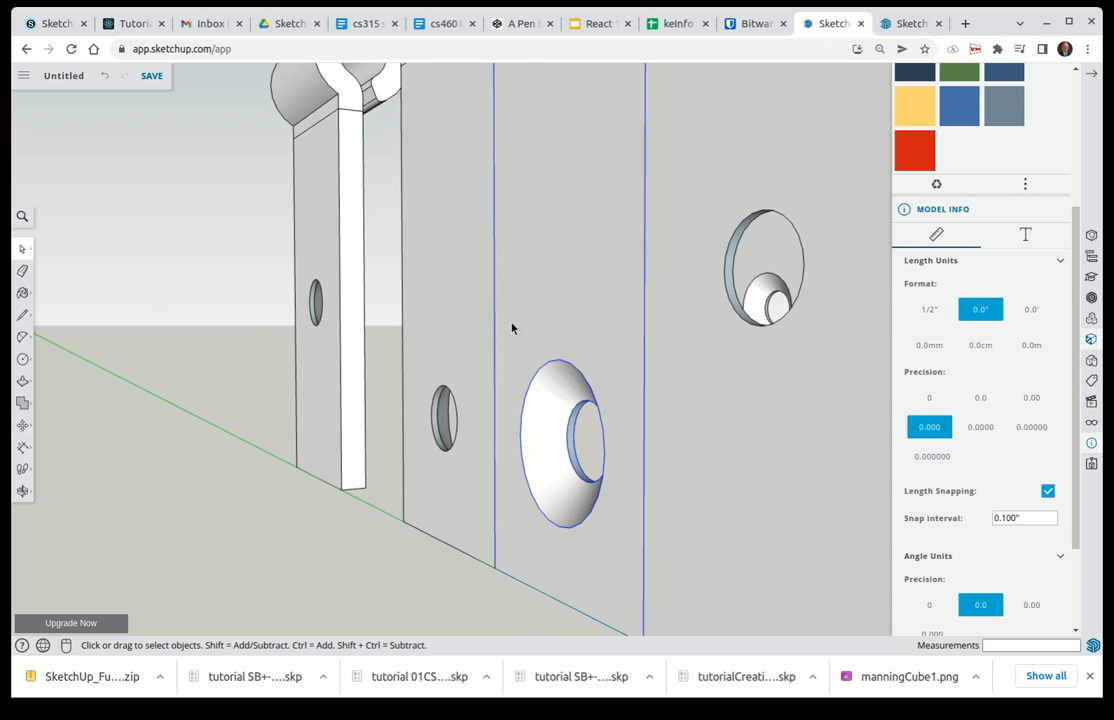
middle_drag(512, 328, 460, 276)
click(460, 276)
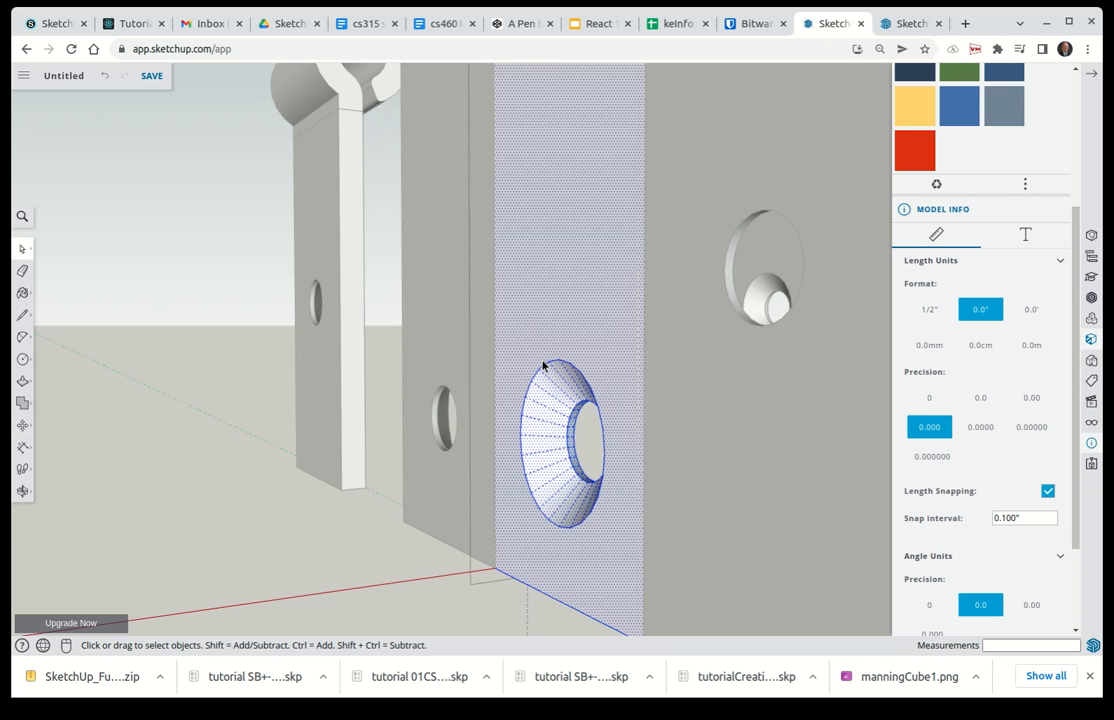
click(572, 417)
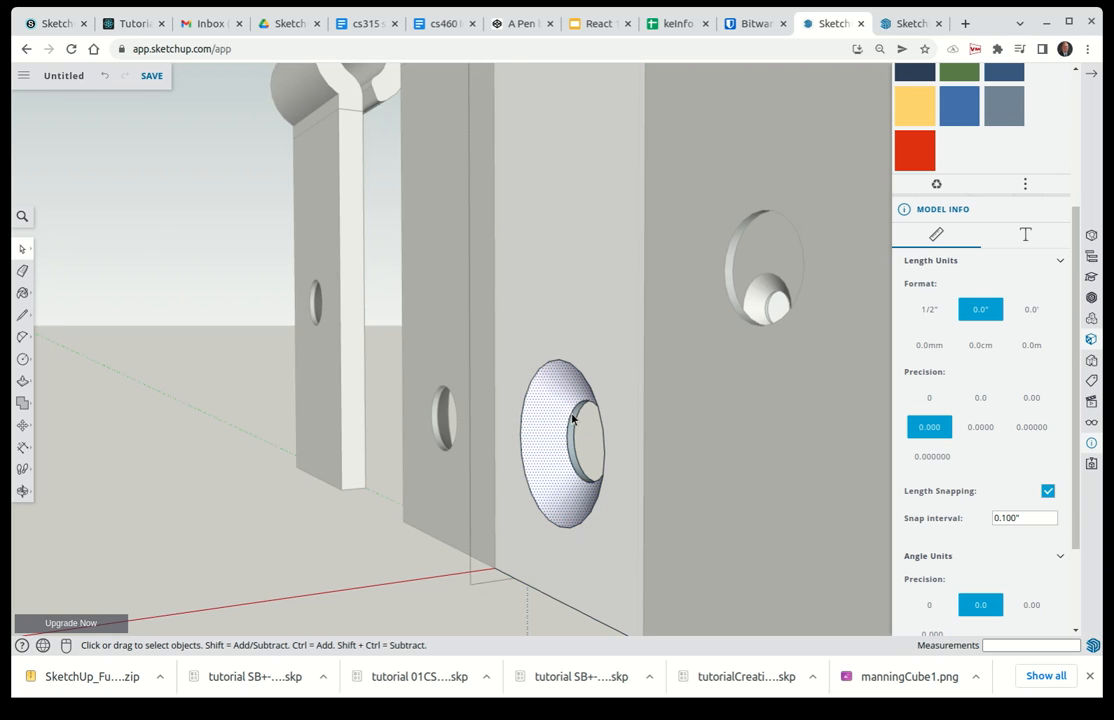
click(572, 418)
key(Delete)
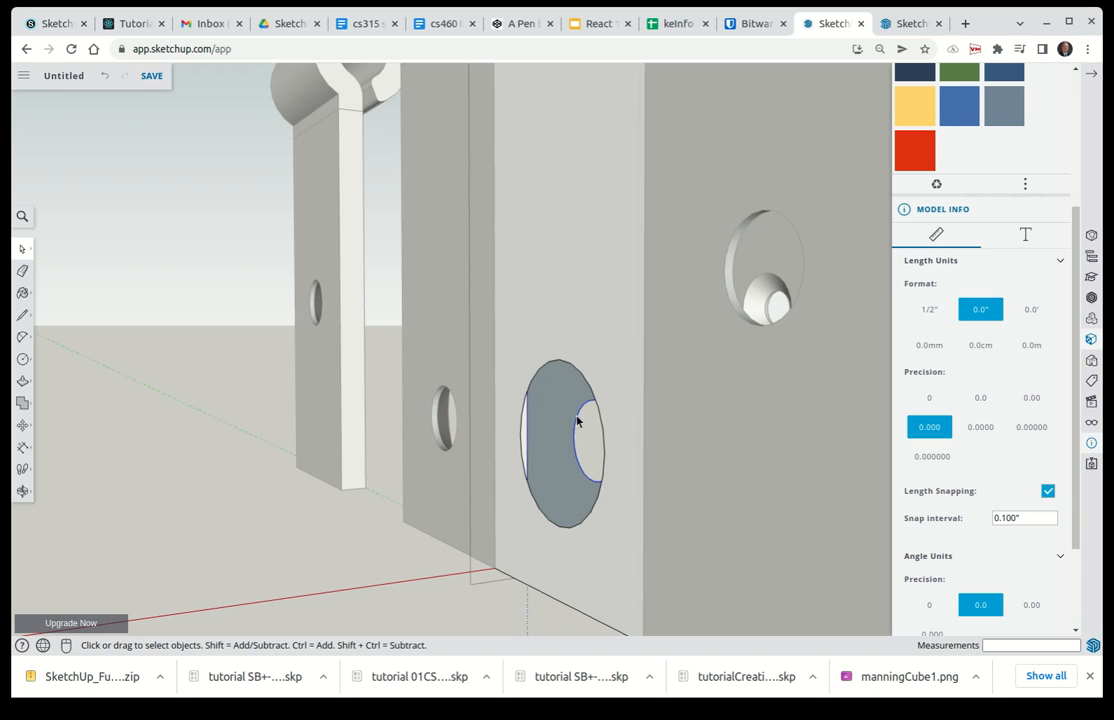
key(Delete)
click(532, 390)
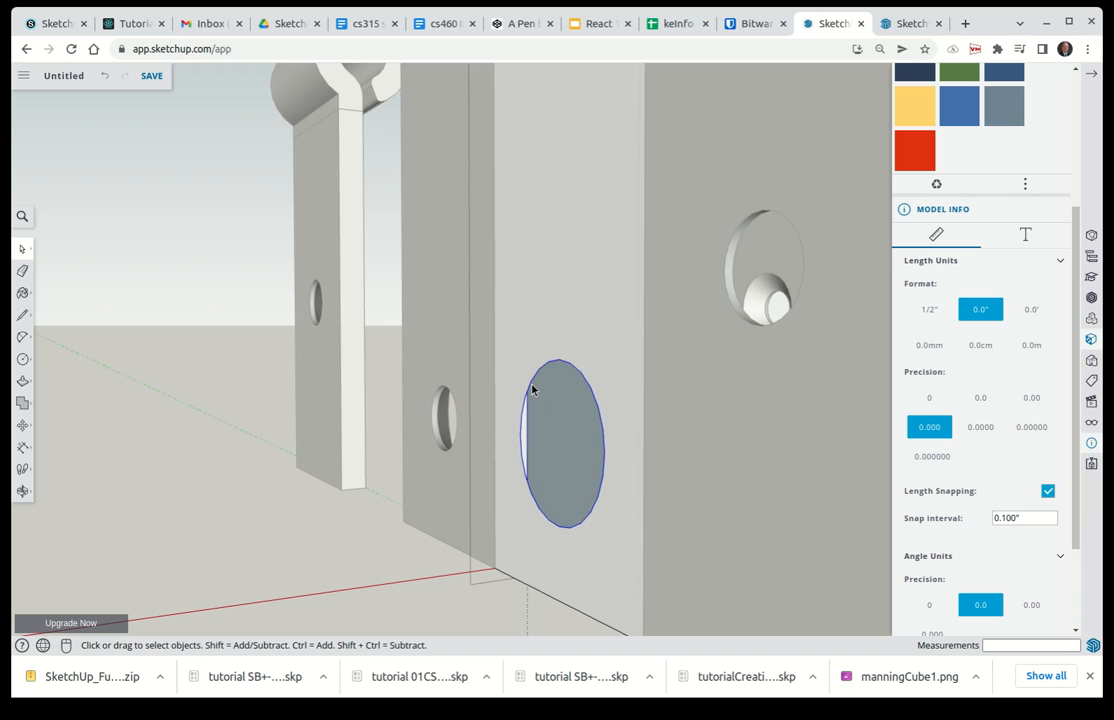
key(Delete)
- Copy the holeless plate by its bottom corner 140" along the green axis into the gap between the second and third knuckled leaves
middle_drag(536, 392, 642, 425)
scroll(452, 382, down, 4)
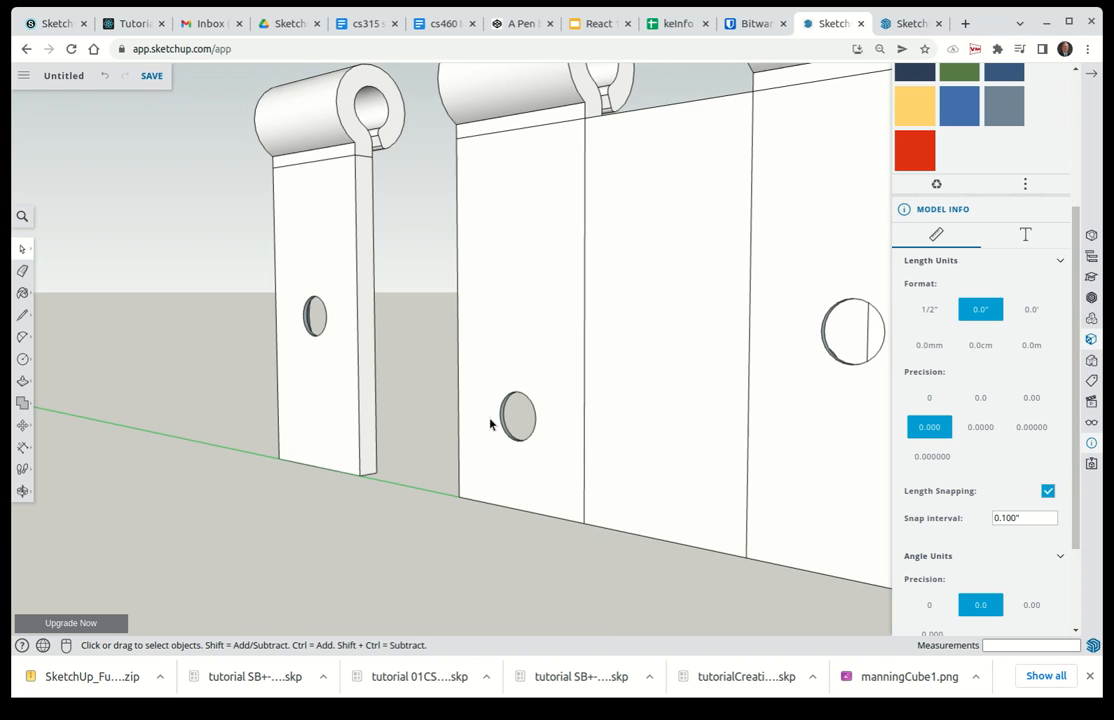
key(m)
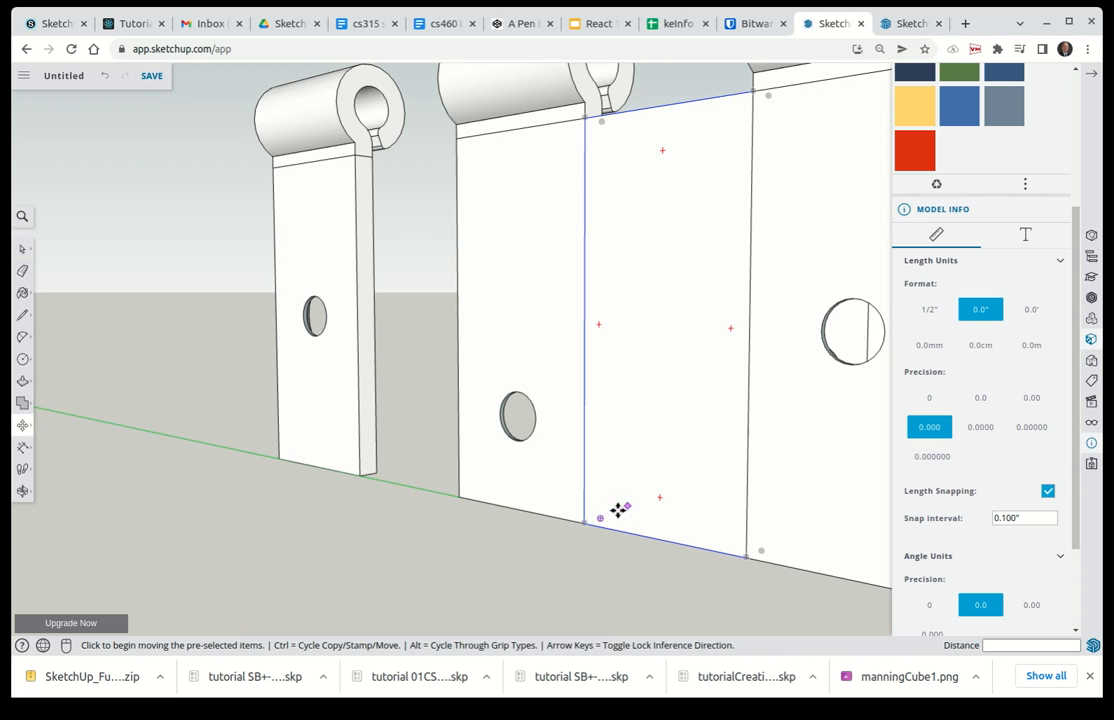
click(585, 522)
key(ctrl)
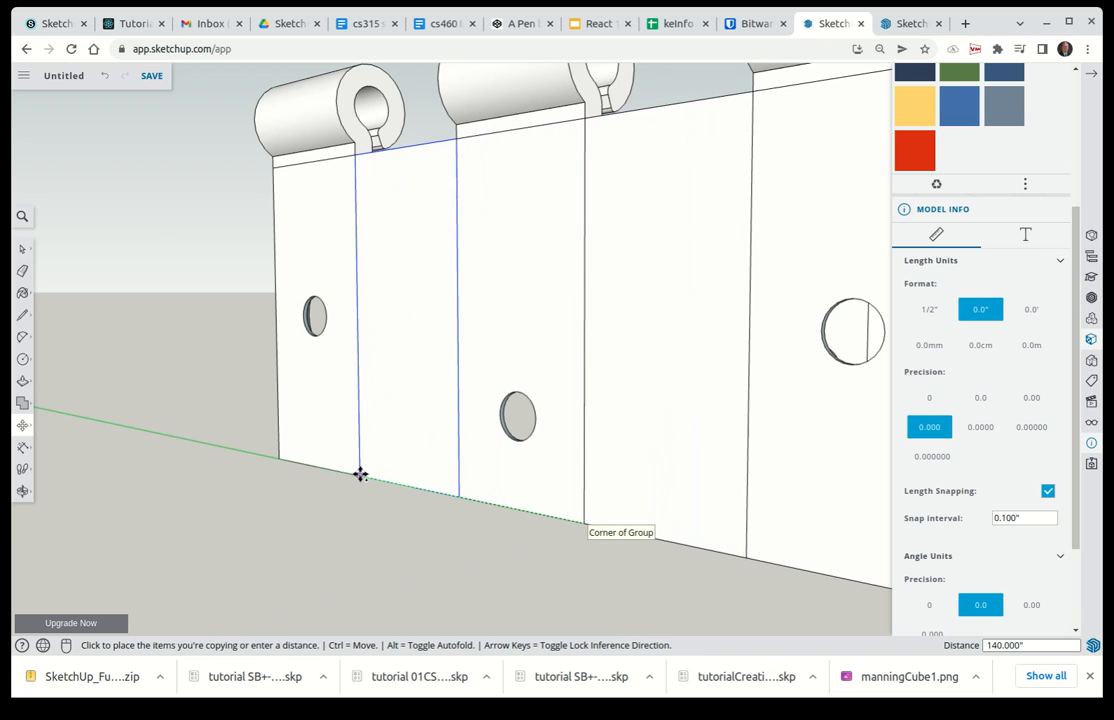
click(360, 472)
- Draw a 35" vertical line upward from the bottom edge of the first leaf's countersunk face, near the origin corner
middle_drag(545, 555, 482, 515)
scroll(482, 516, down, 3)
scroll(482, 517, down, 1)
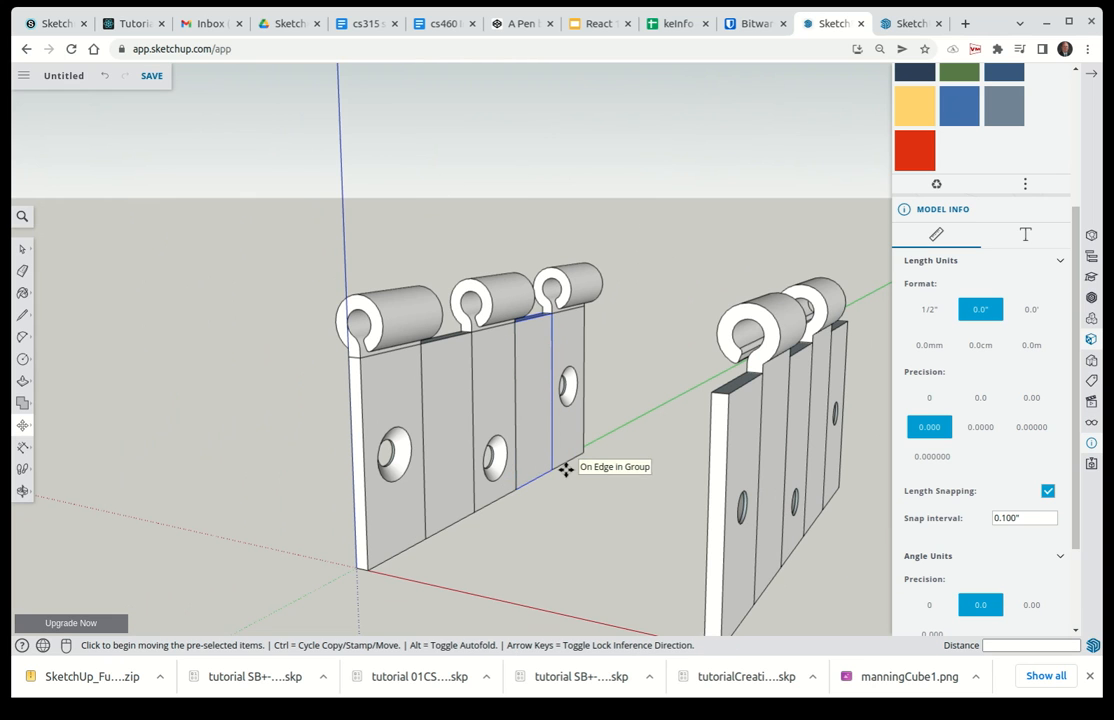
key(o)
middle_drag(560, 521, 472, 527)
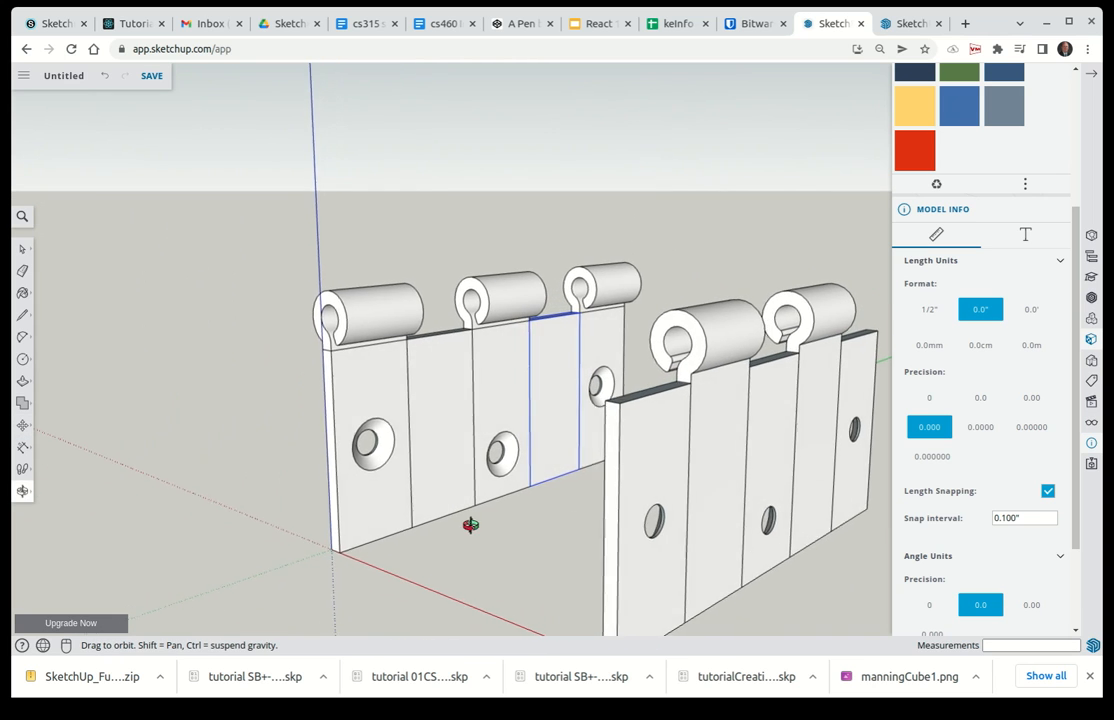
scroll(400, 550, up, 5)
middle_drag(343, 567, 415, 516)
scroll(467, 508, up, 2)
scroll(467, 508, down, 2)
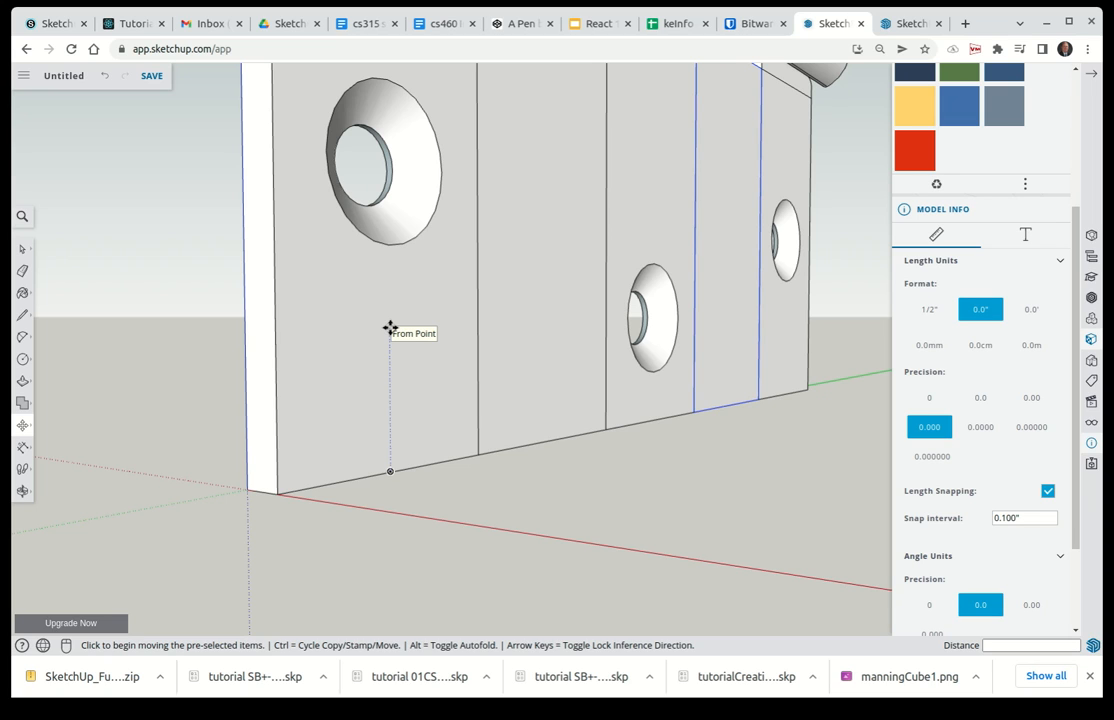
key(l)
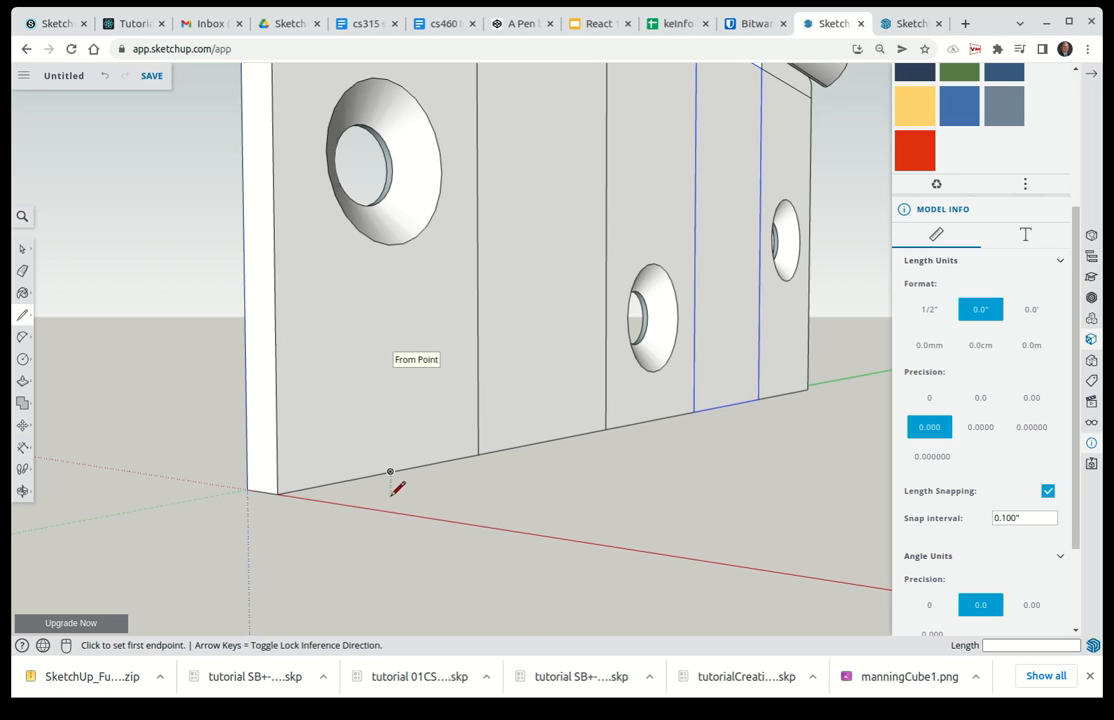
click(390, 471)
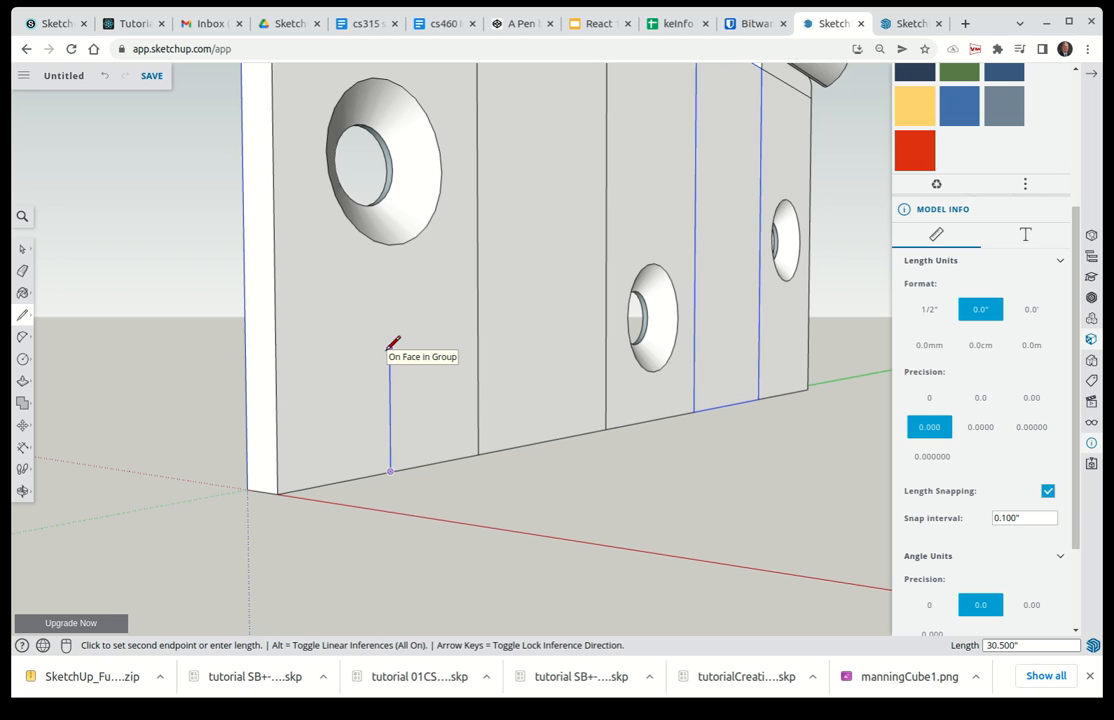
text(35)
key(Return)
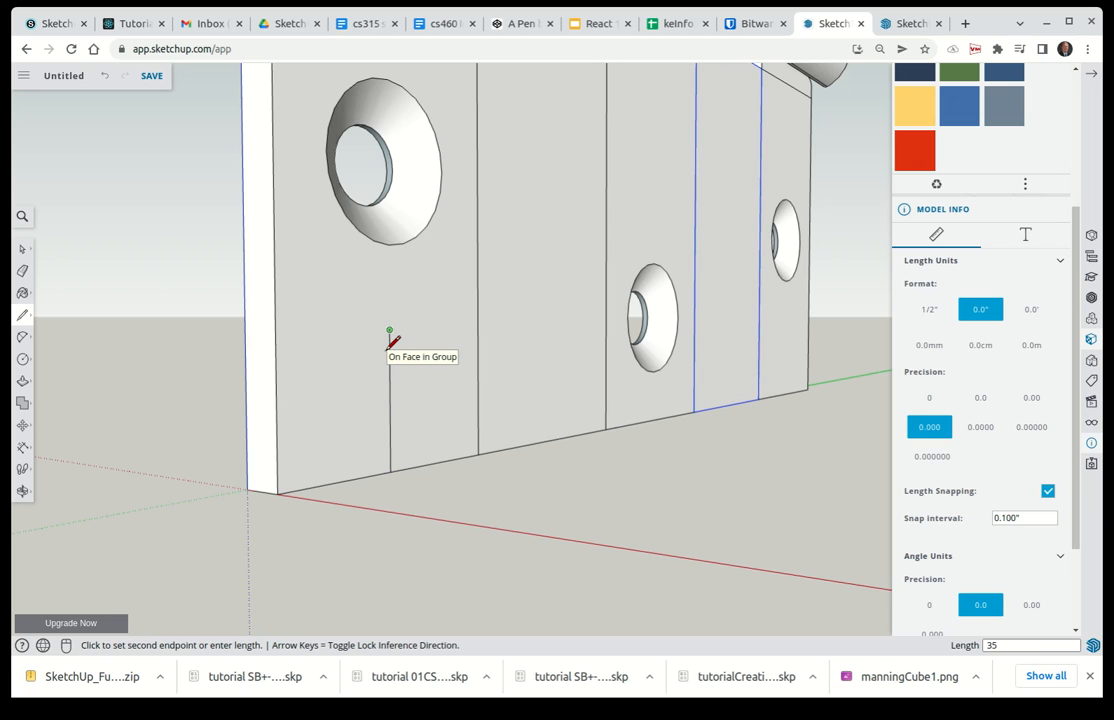
- Draw a 90° pie centred on the line's upper end, from the leaf's outer vertical edge to the line's foot
click(22, 337)
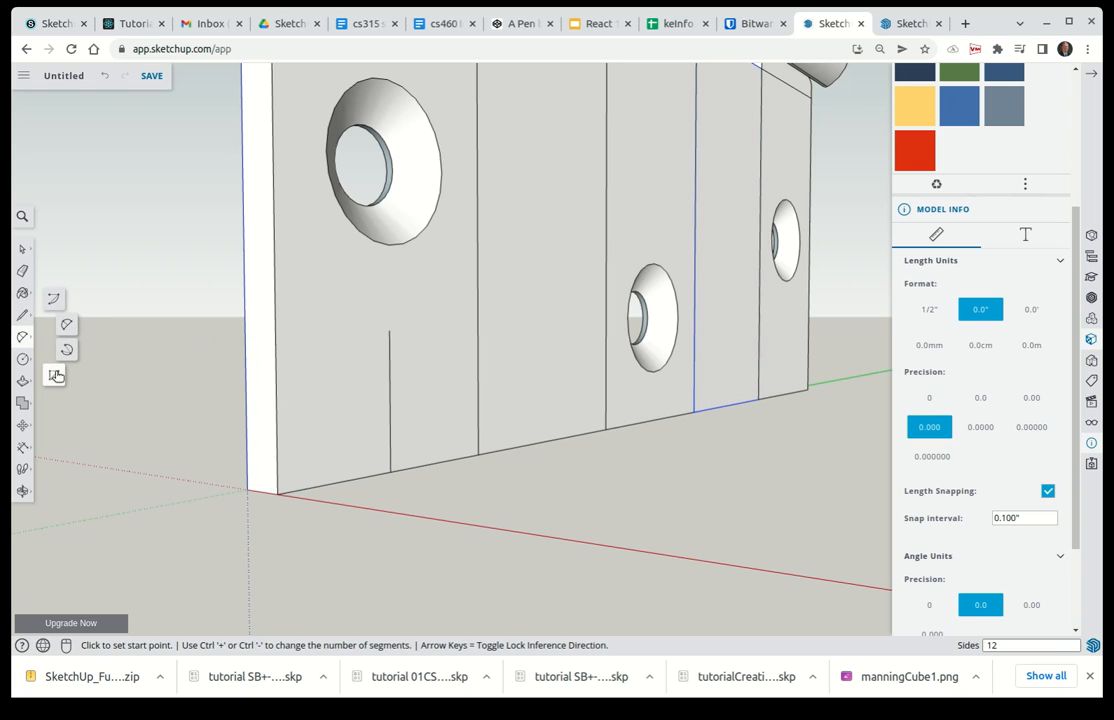
click(55, 375)
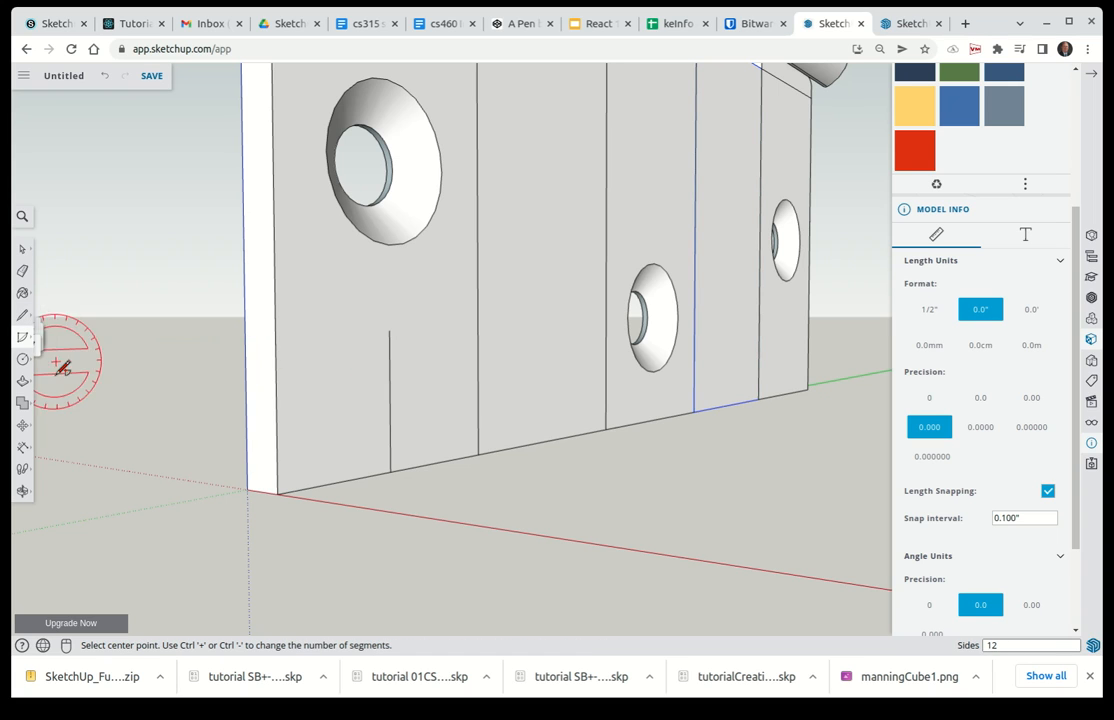
click(390, 329)
click(279, 331)
click(391, 470)
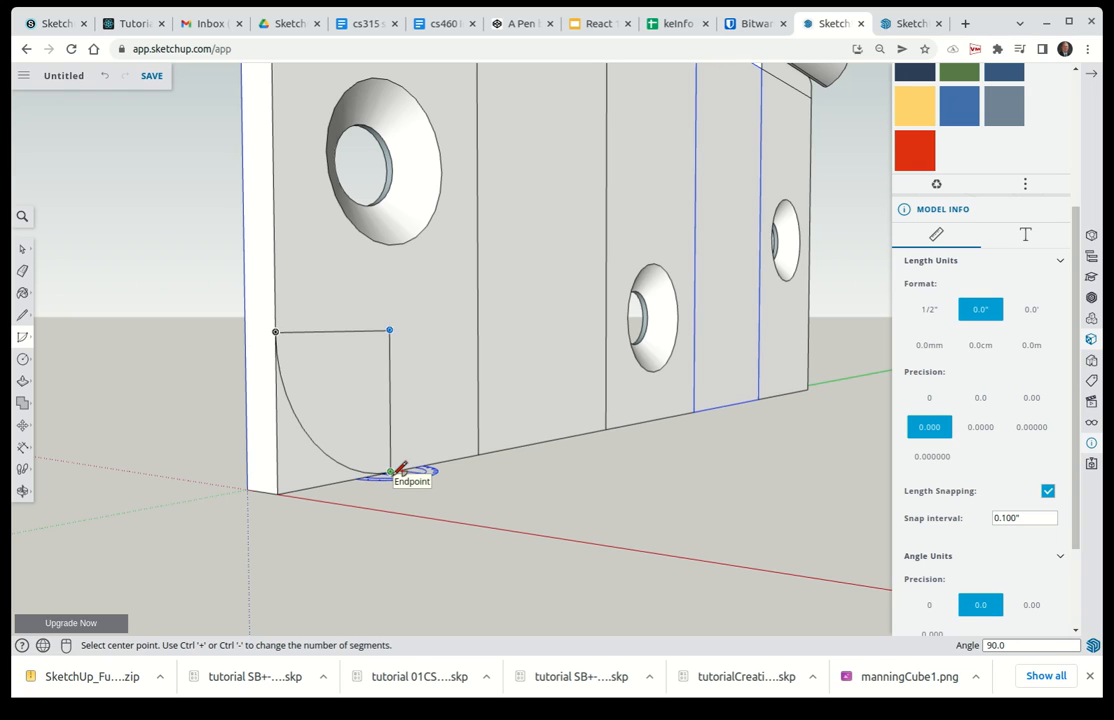
- Explode the outer group that joins the first leaf's knuckle and countersunk plate
key(p)
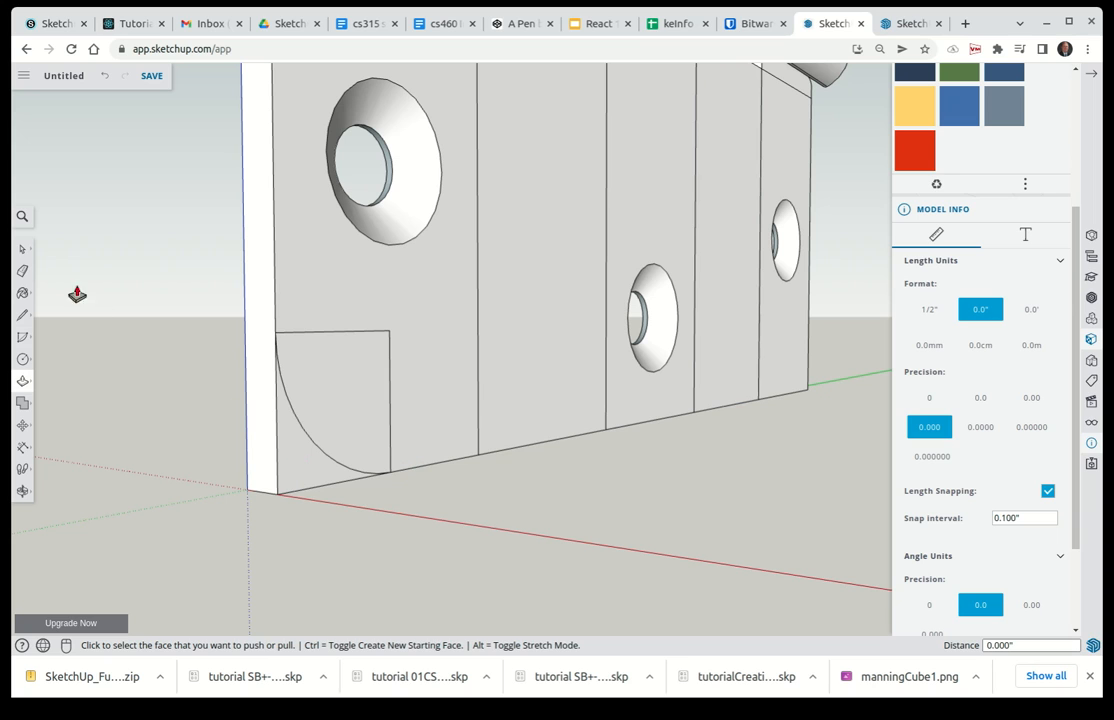
click(23, 249)
click(342, 320)
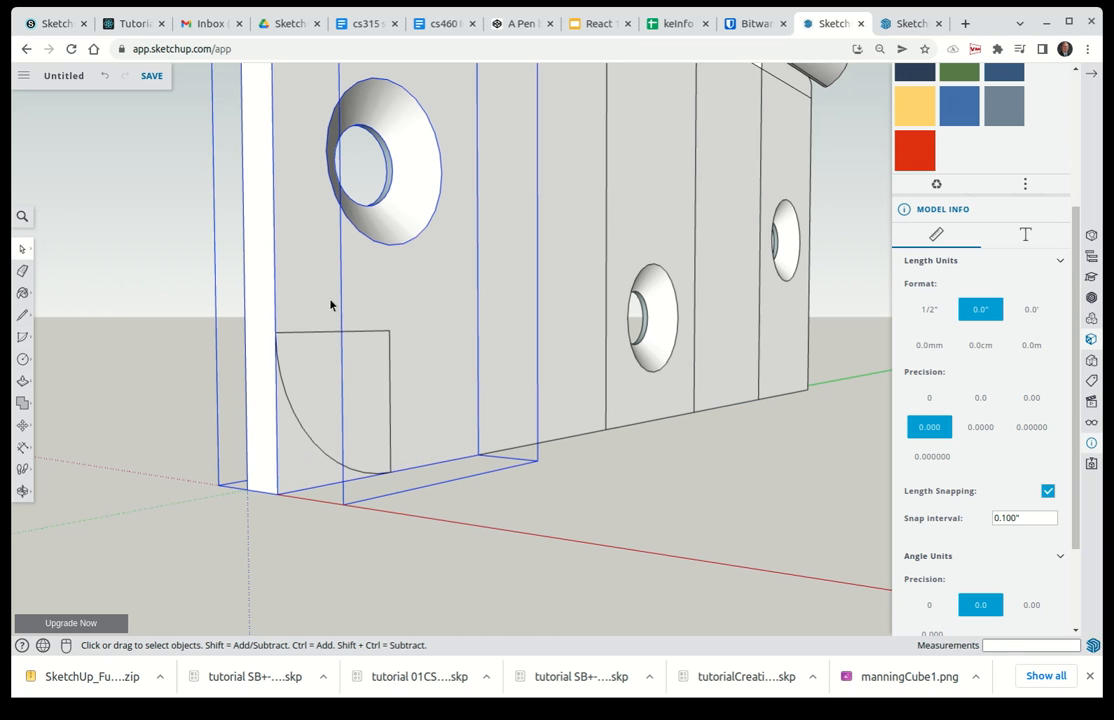
right_click(331, 305)
click(349, 418)
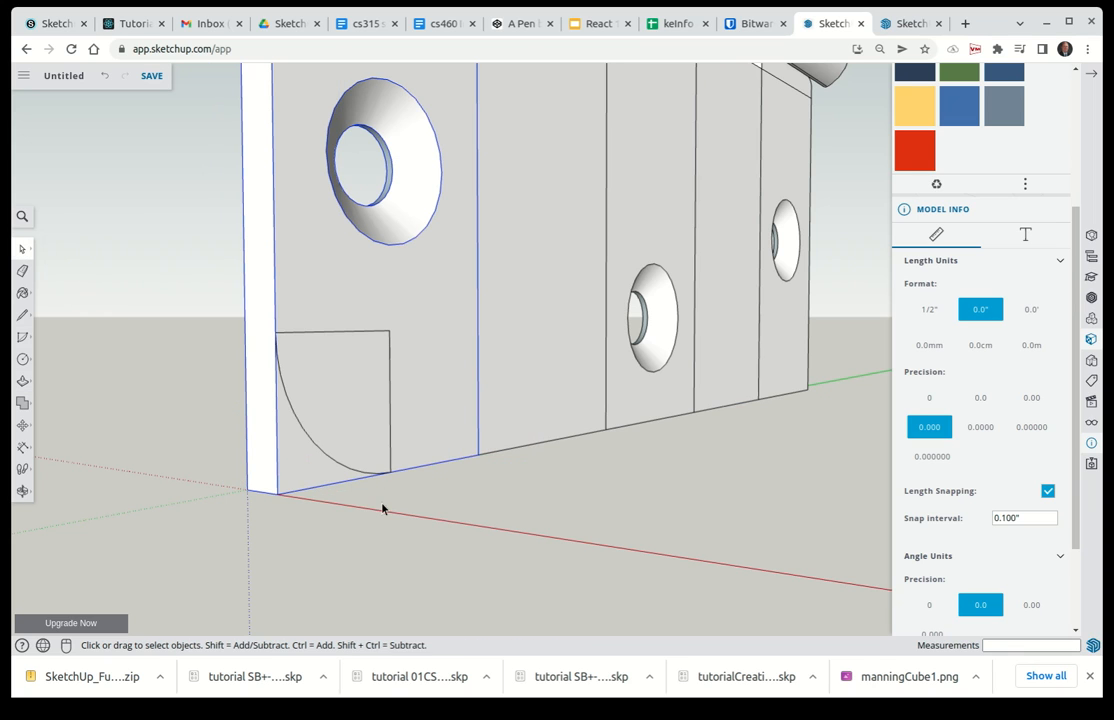
- Explode the first leaf's countersunk plate group so the corner outline can split its face
click(324, 491)
key(p)
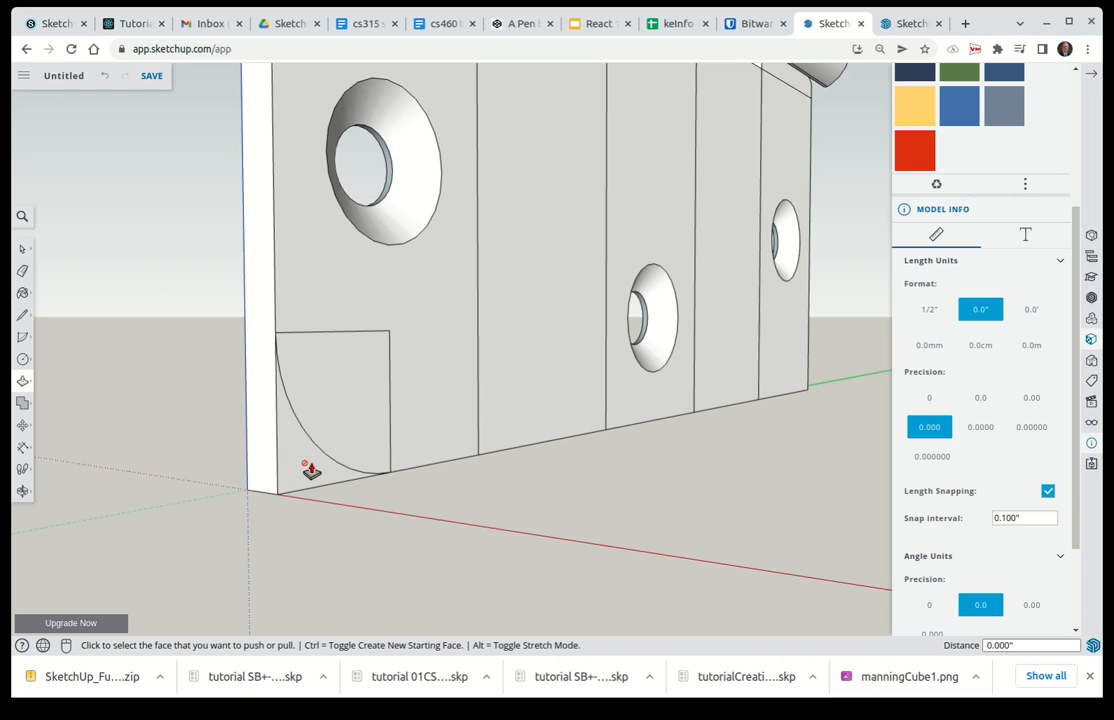
click(22, 249)
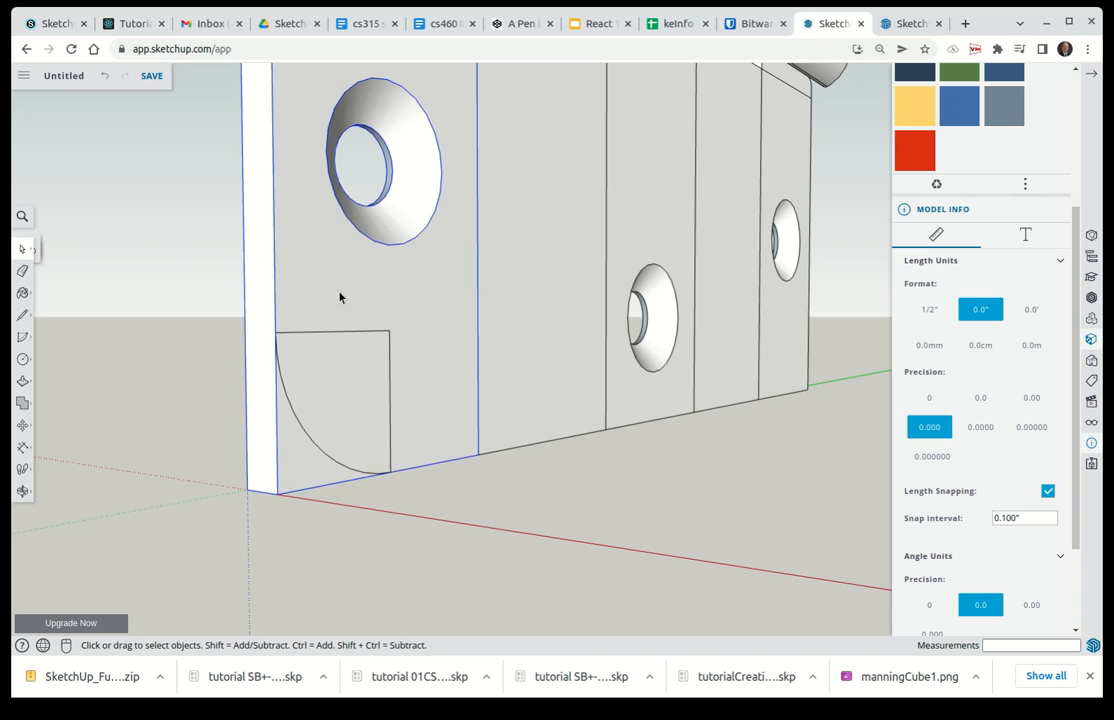
right_click(341, 298)
click(374, 413)
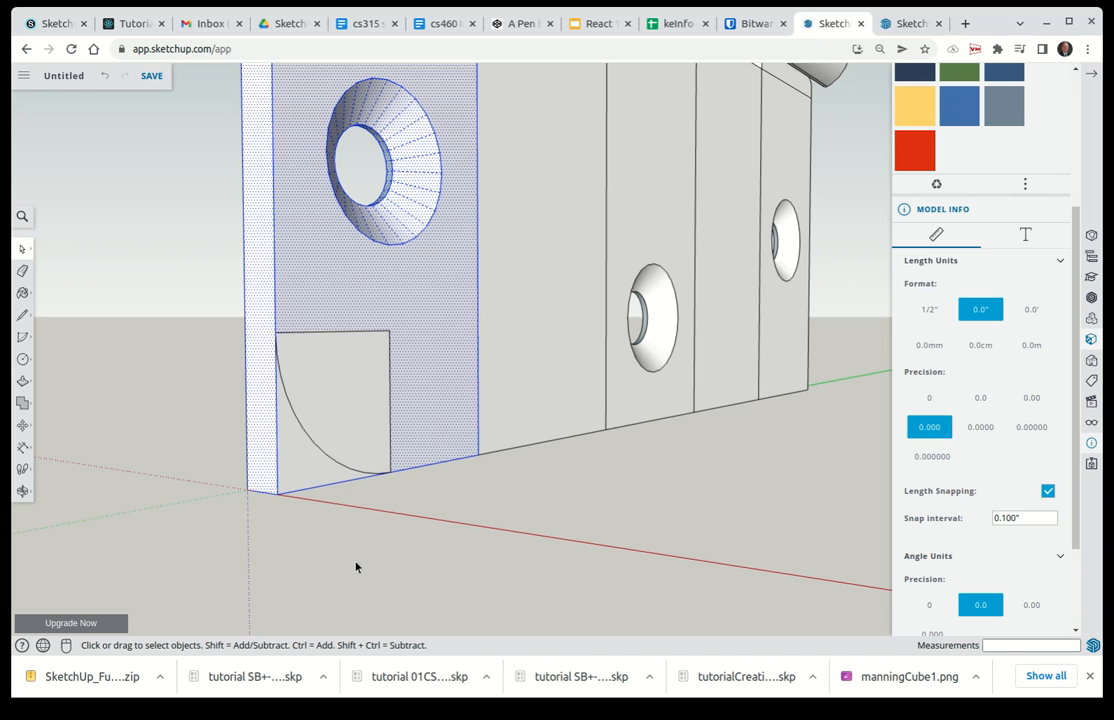
- Push the corner piece outside the arc 10" through the first leaf's thickness to round the corner near the origin
key(p)
click(291, 465)
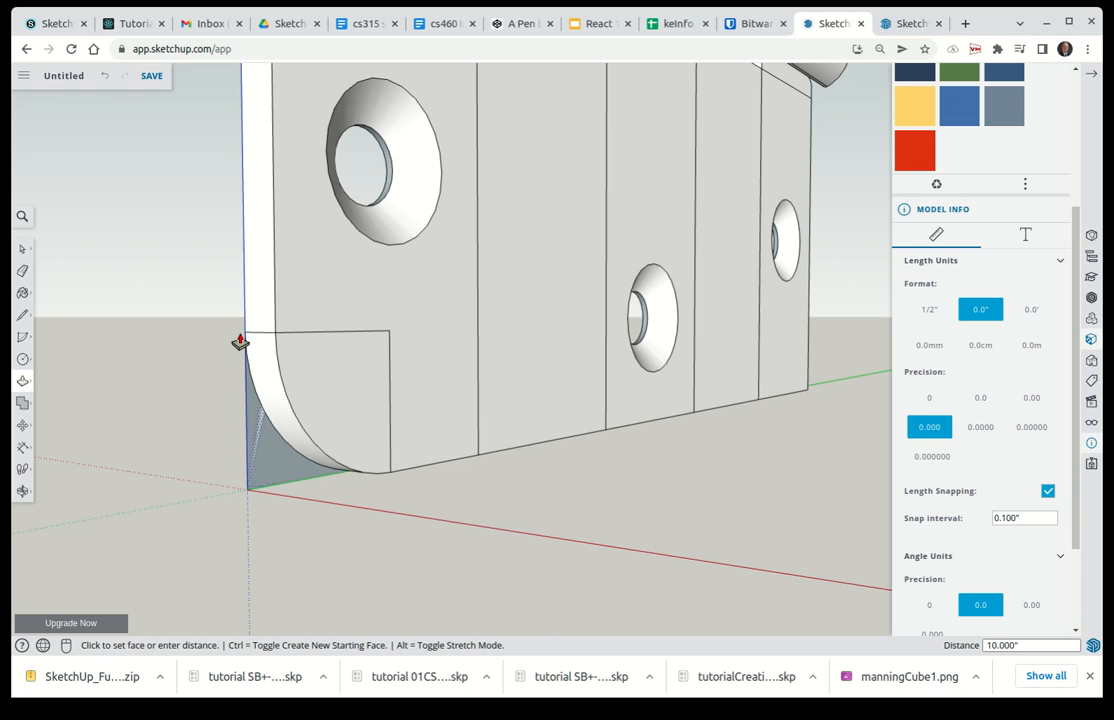
click(244, 326)
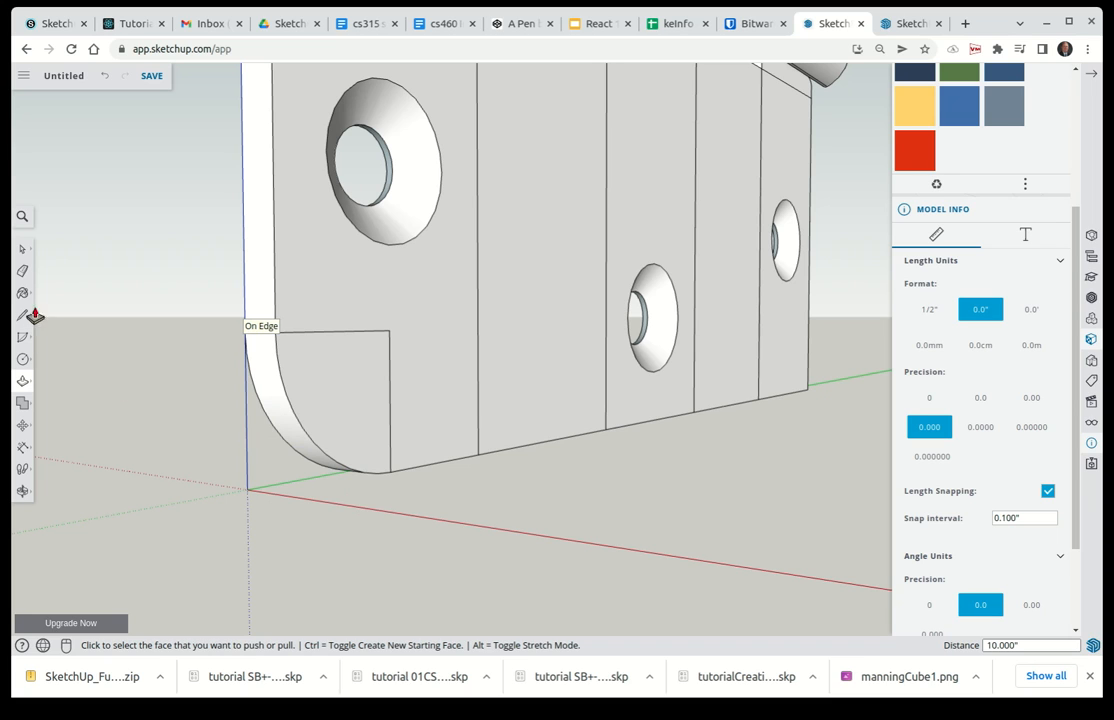
- Delete the pie's two leftover straight edges from the first leaf's face, undoing the mistaken deletion of the side edge
click(22, 248)
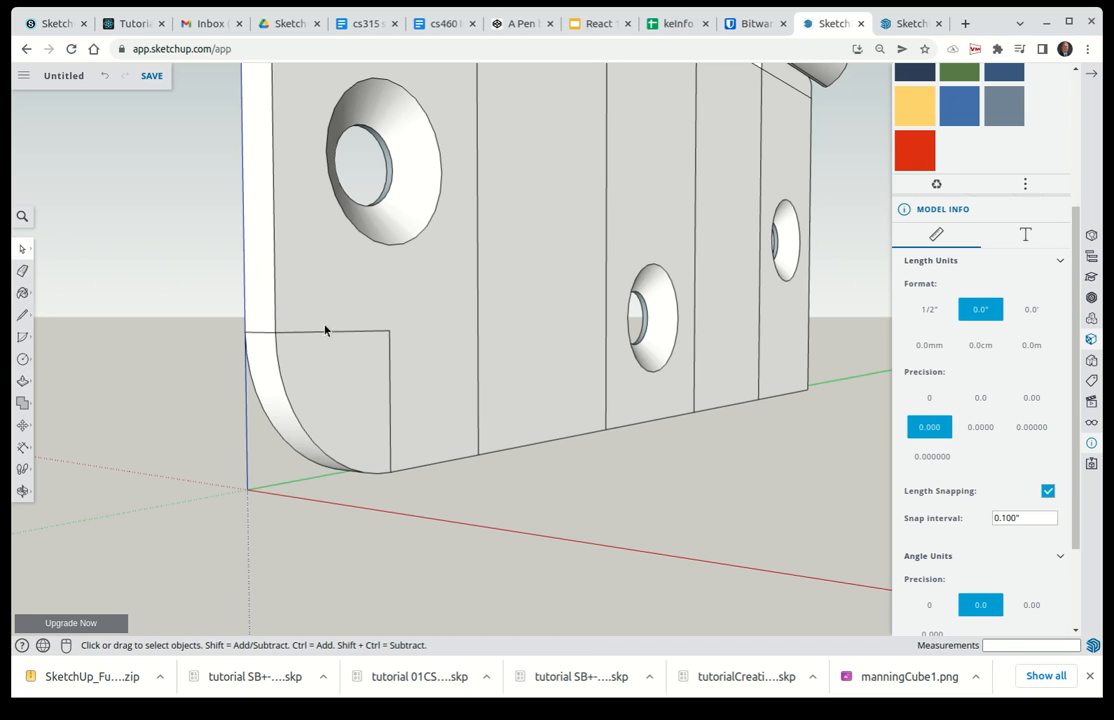
key(Delete)
key(Delete)
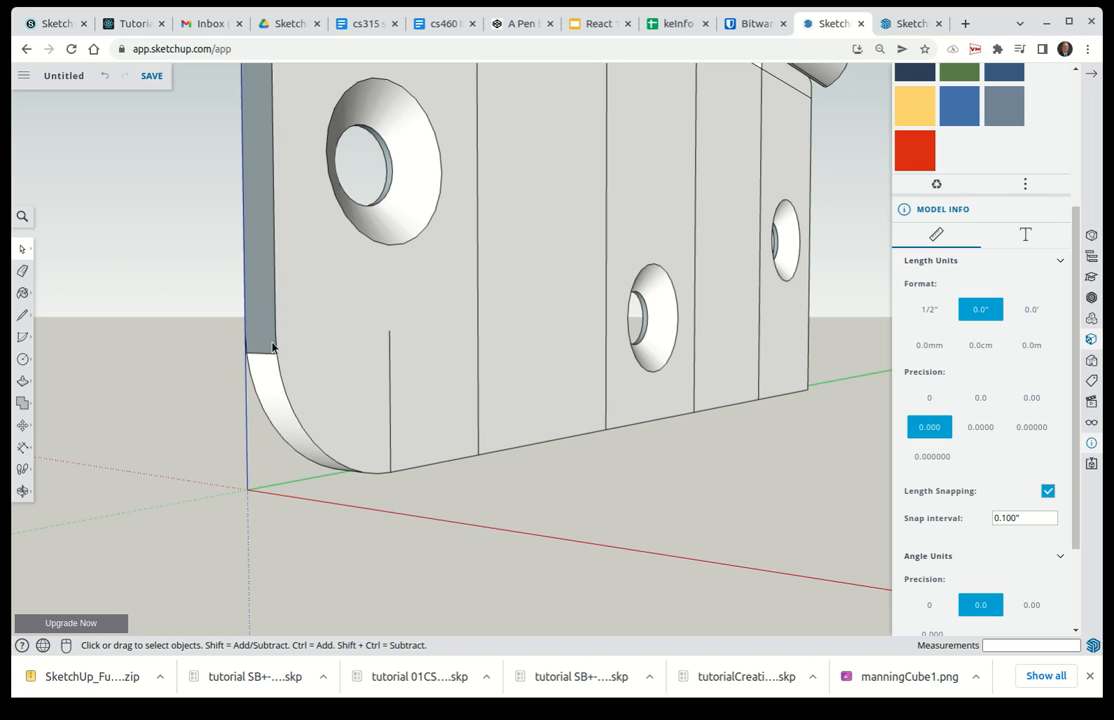
key(ctrl+z)
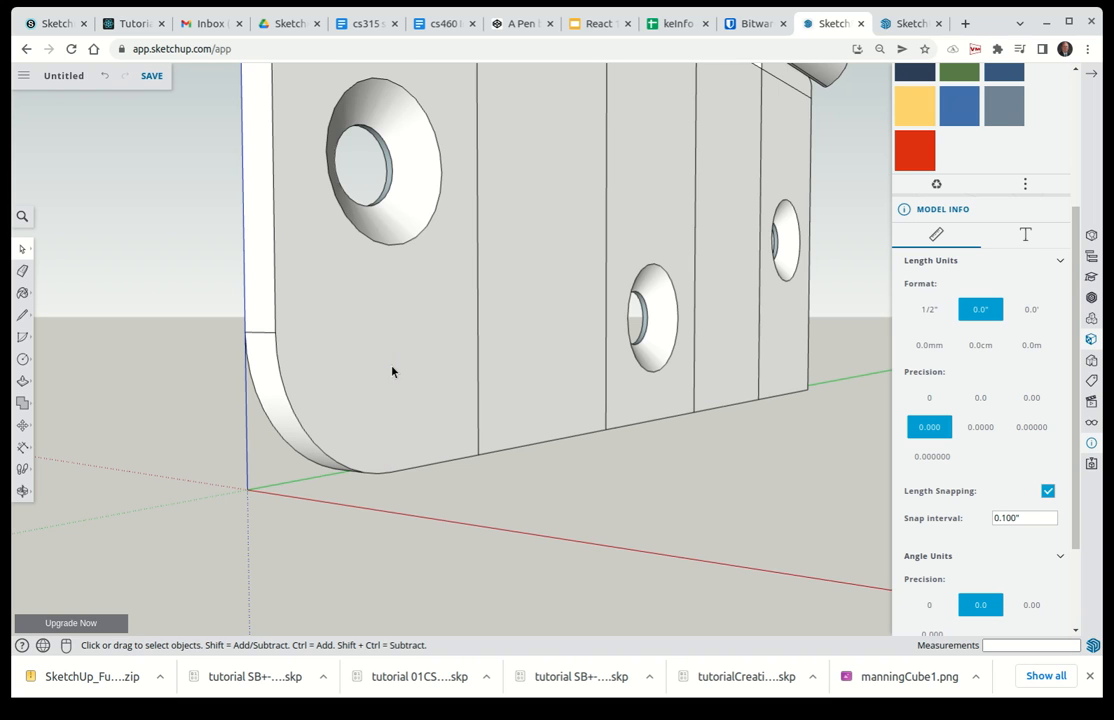
- Place a guide point 35" straight above the midpoint of the bottom edge on the plate at the opposite end
key(o)
drag(779, 403, 664, 405)
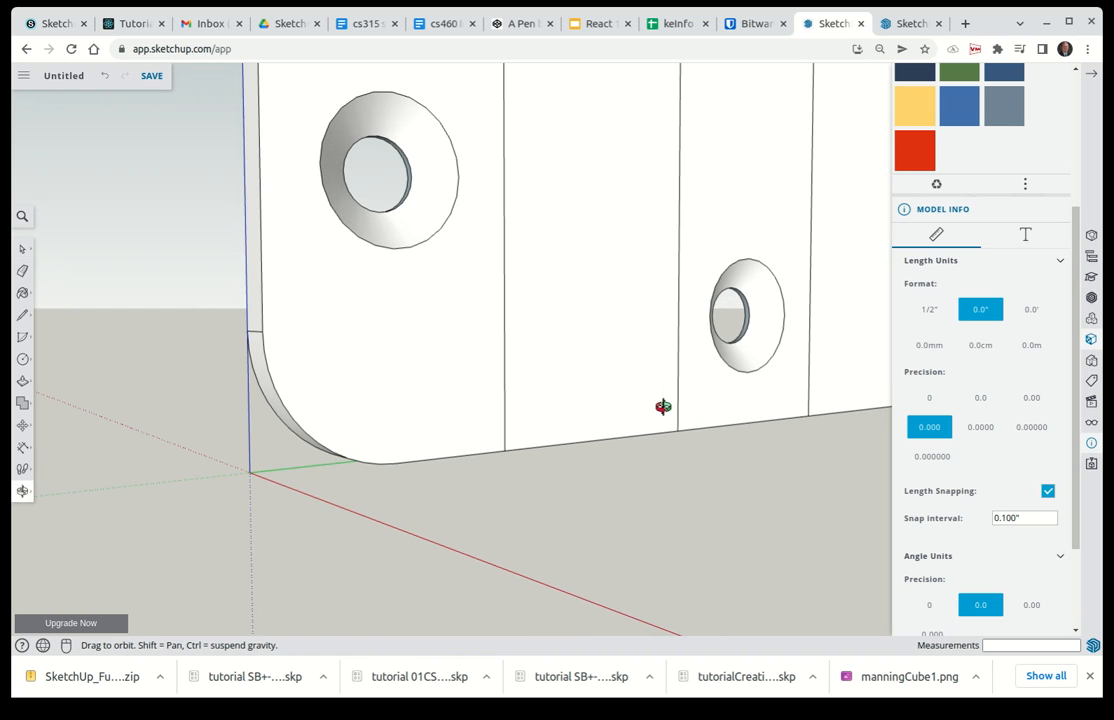
key(space)
middle_drag(760, 416, 707, 381)
scroll(709, 390, down, 5)
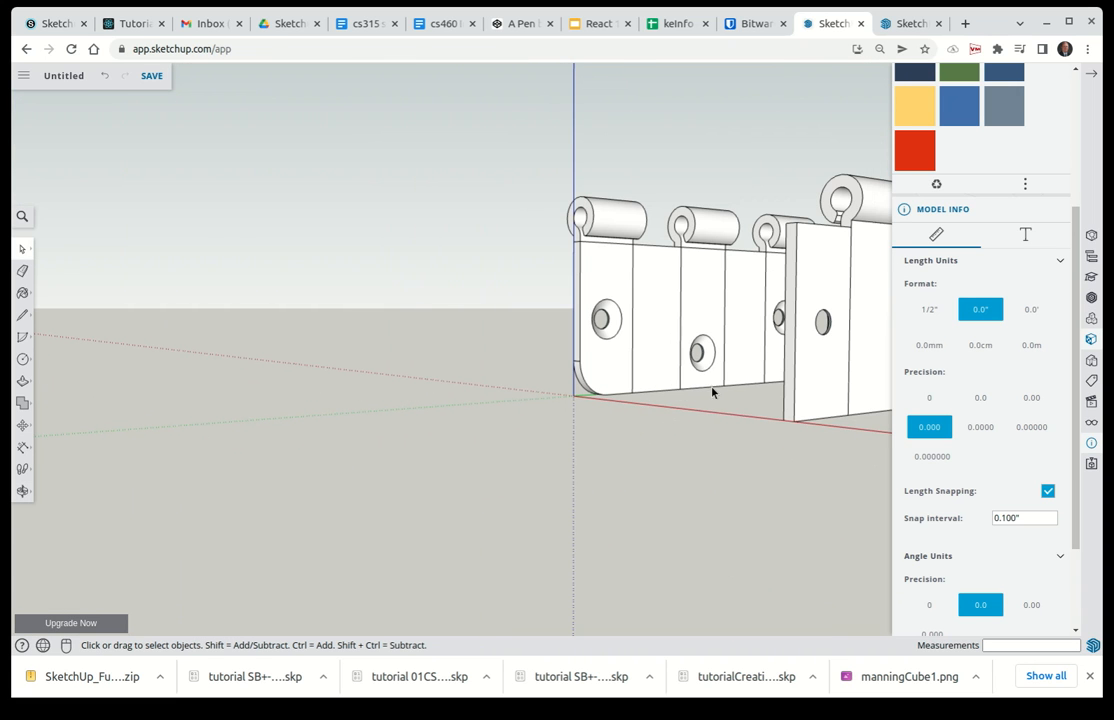
middle_drag(773, 365, 440, 385)
middle_drag(763, 390, 563, 452)
scroll(565, 450, up, 5)
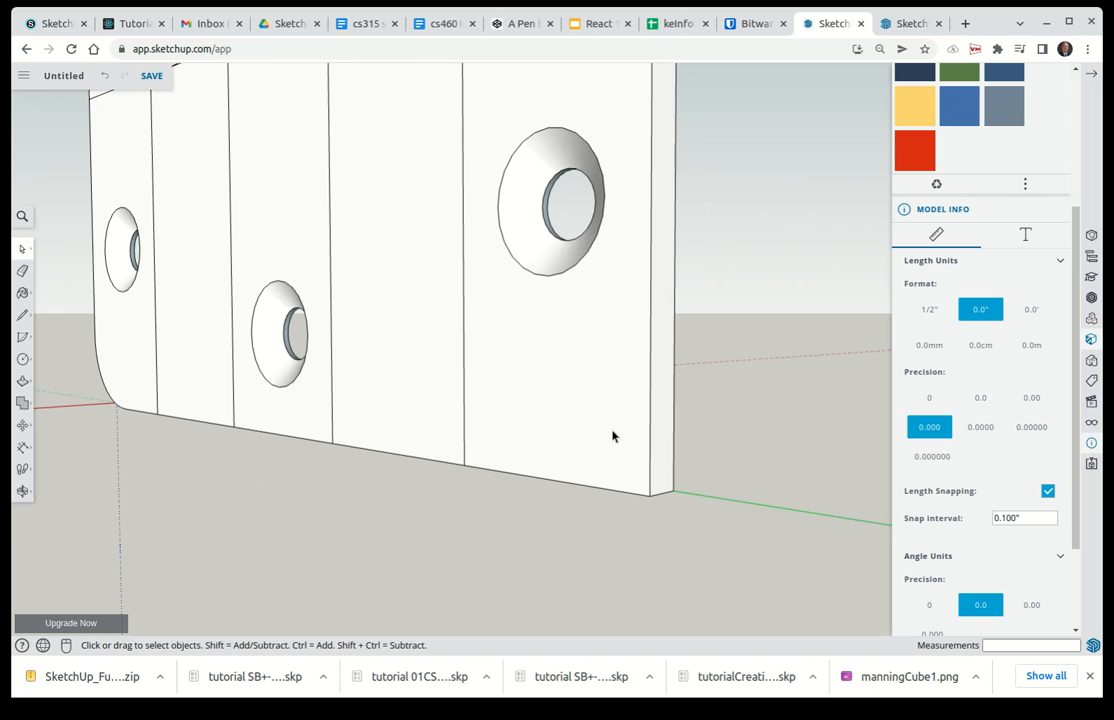
key(l)
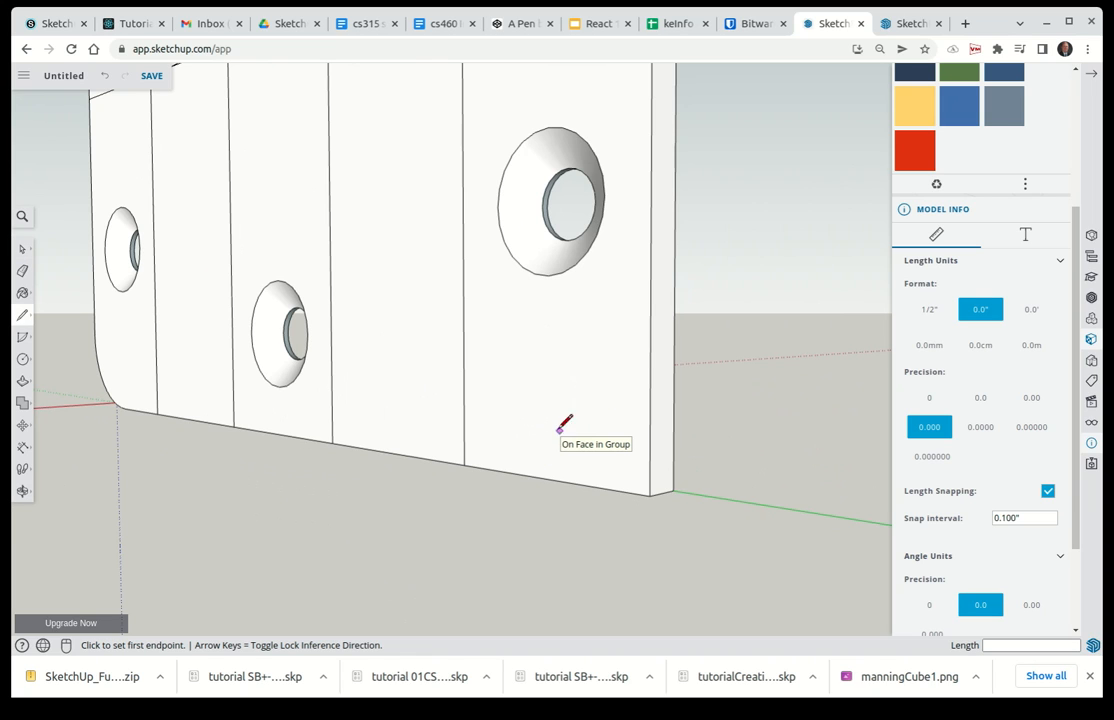
key(t)
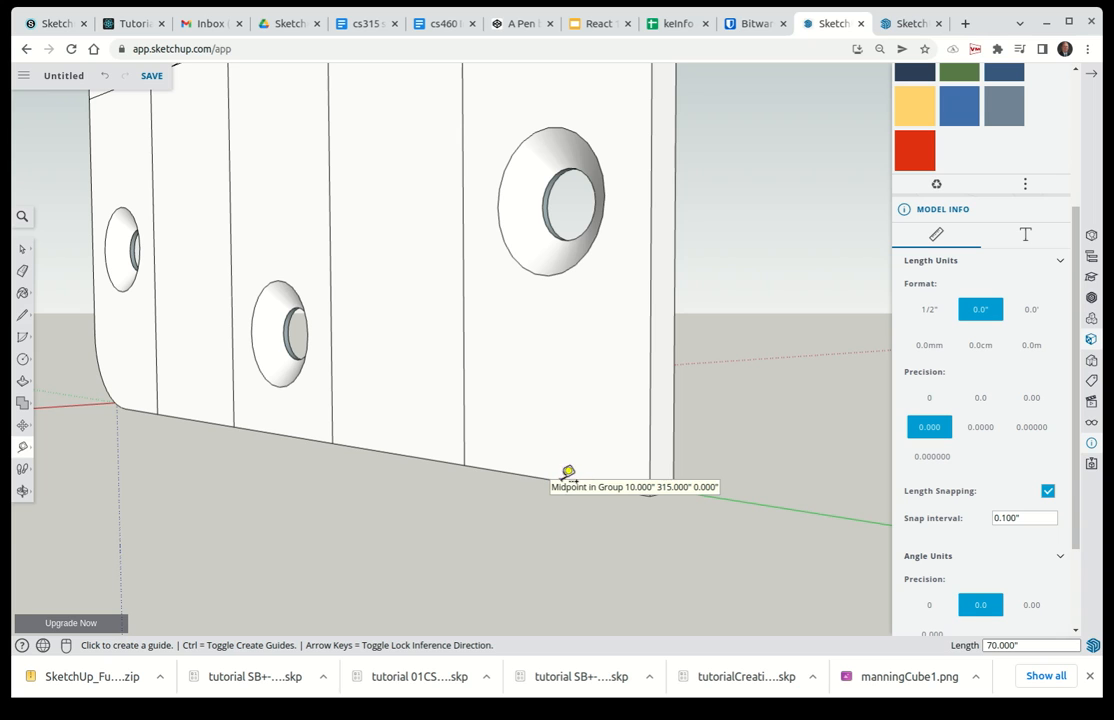
click(549, 478)
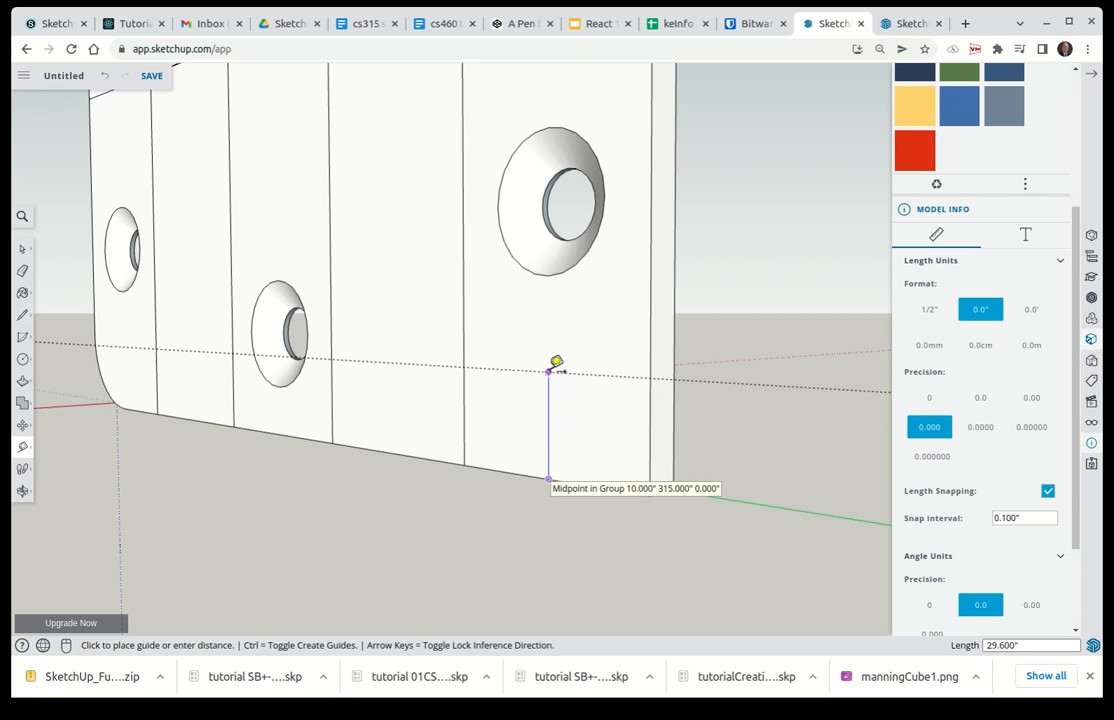
text(35)
key(Return)
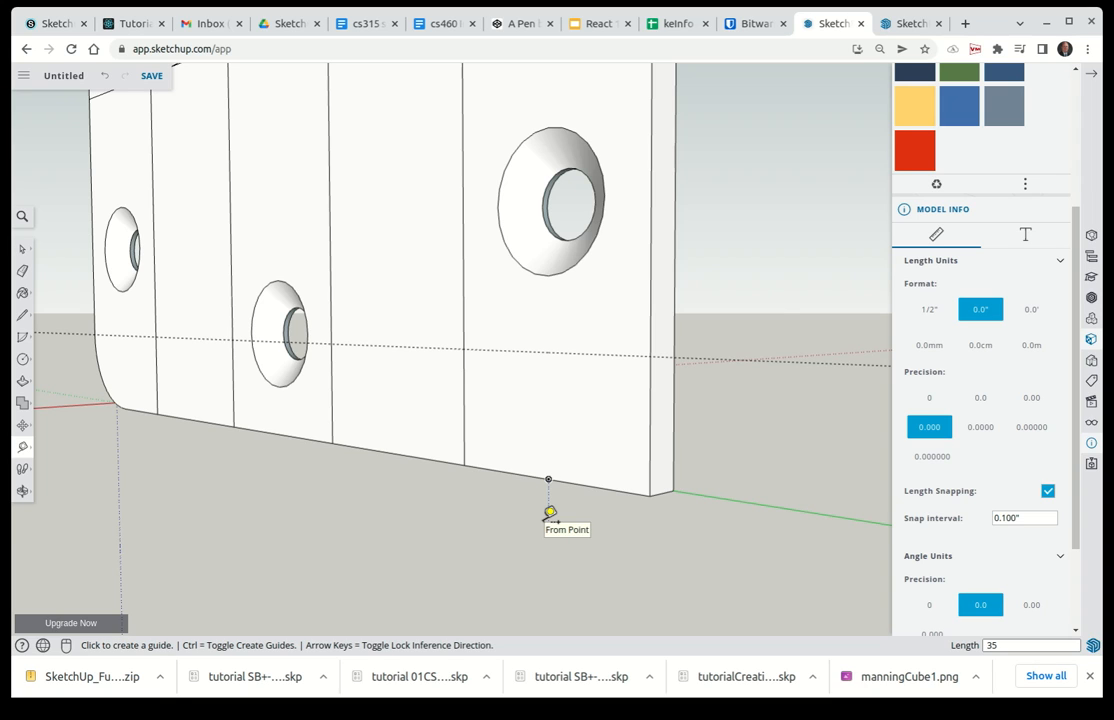
click(549, 352)
click(549, 351)
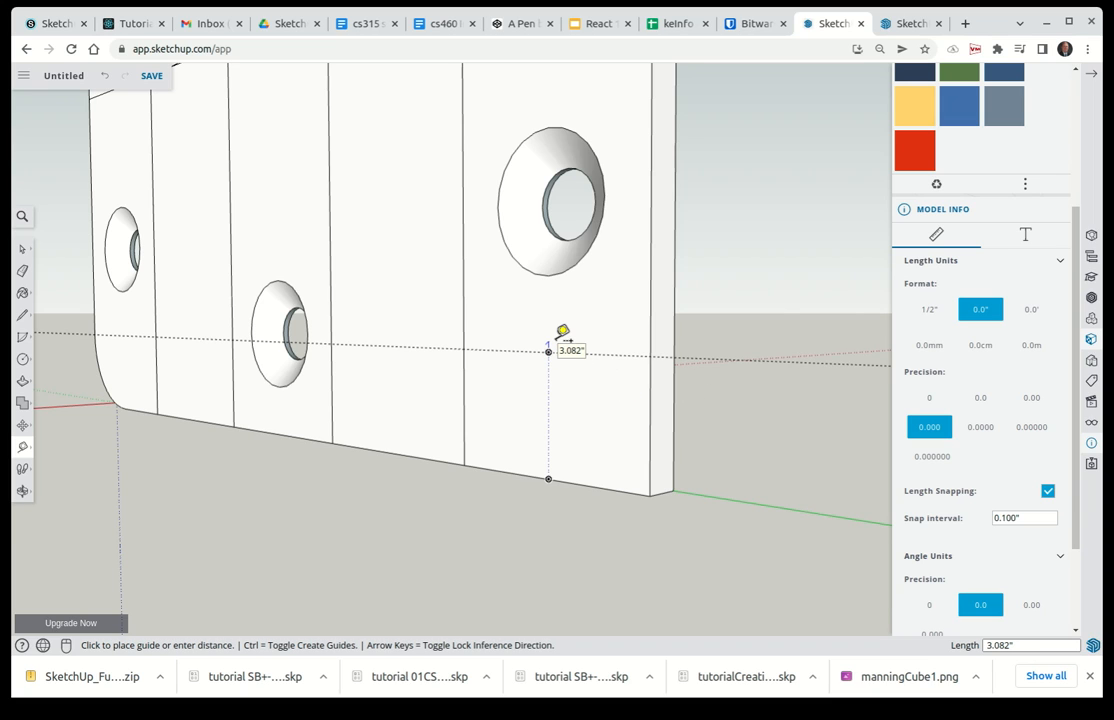
key(Escape)
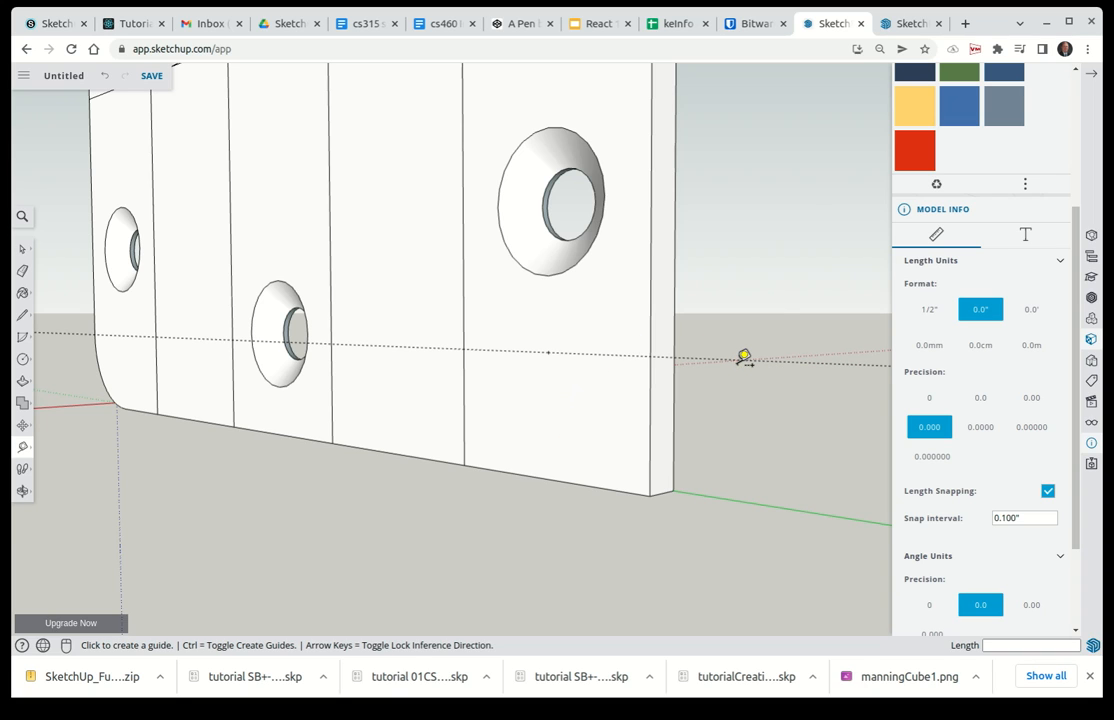
- Draw a 90° pie centred on the guide point, from the end plate's outer vertical edge to its bottom edge's midpoint
click(23, 337)
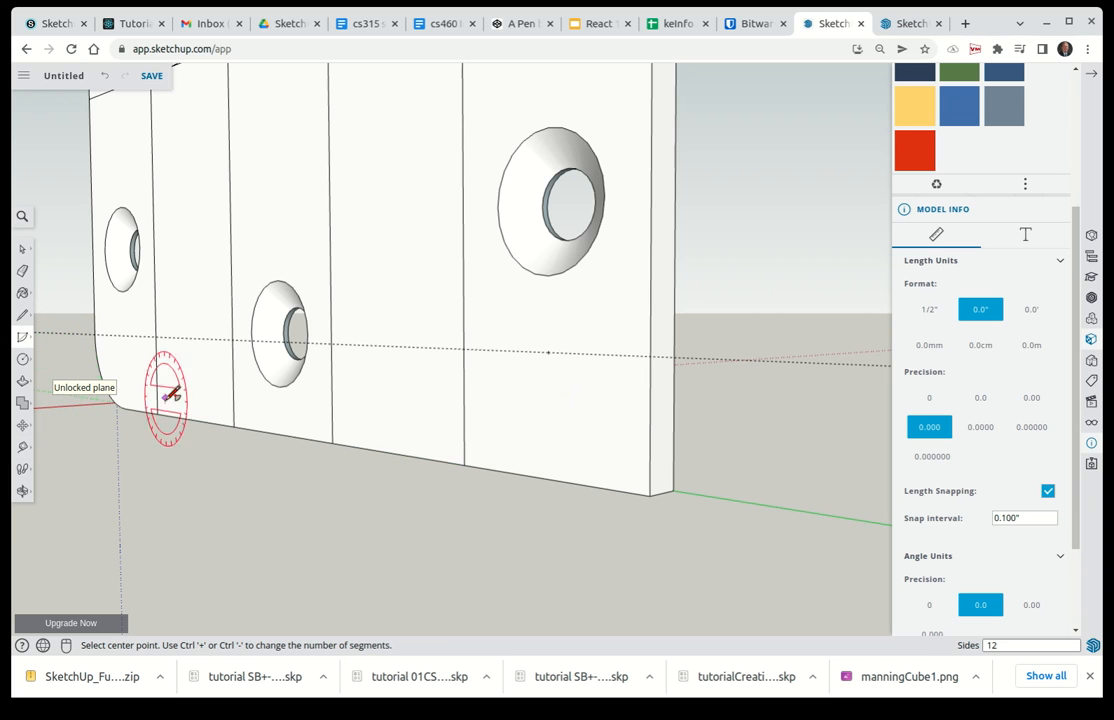
click(548, 352)
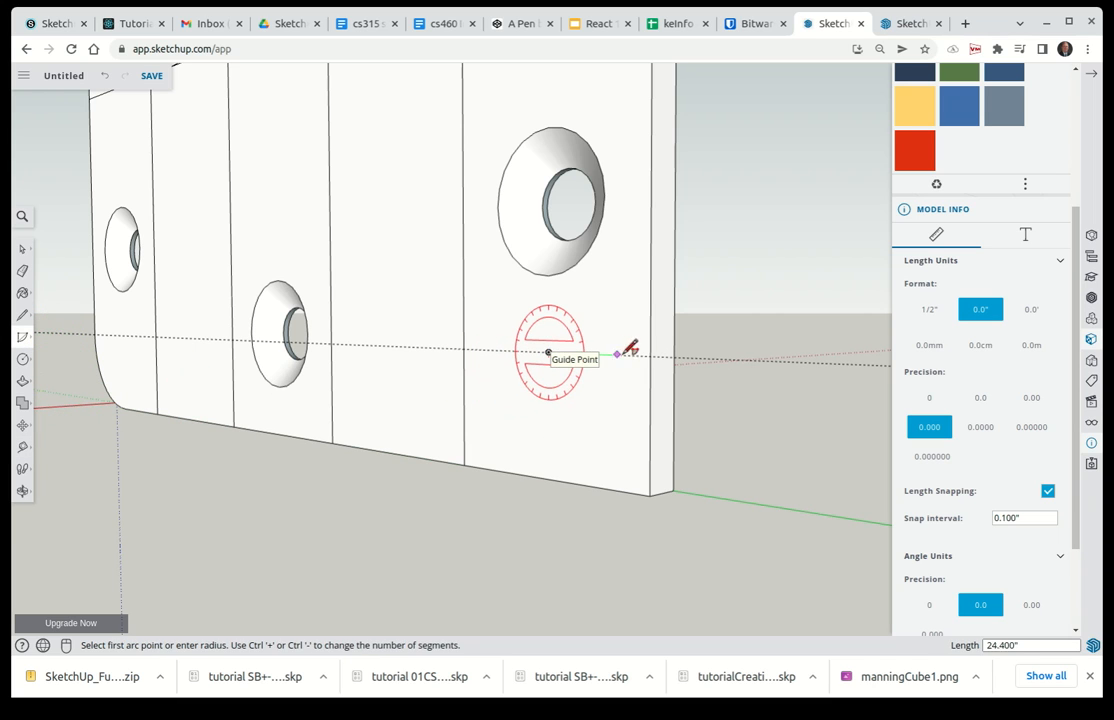
click(651, 355)
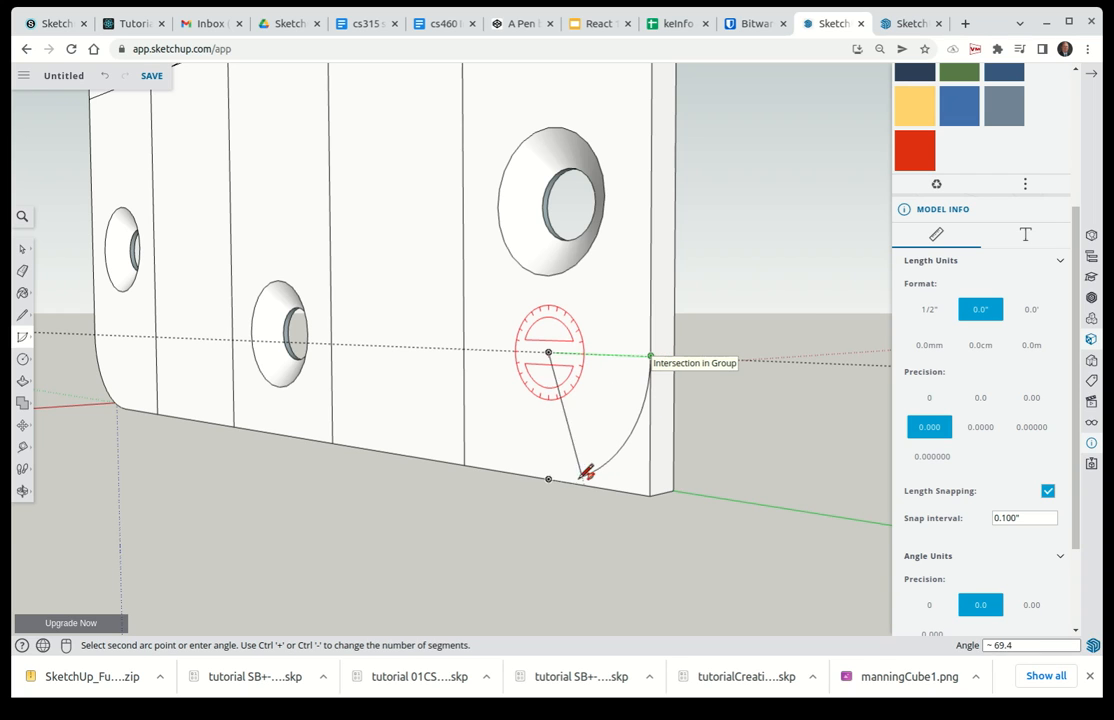
click(553, 474)
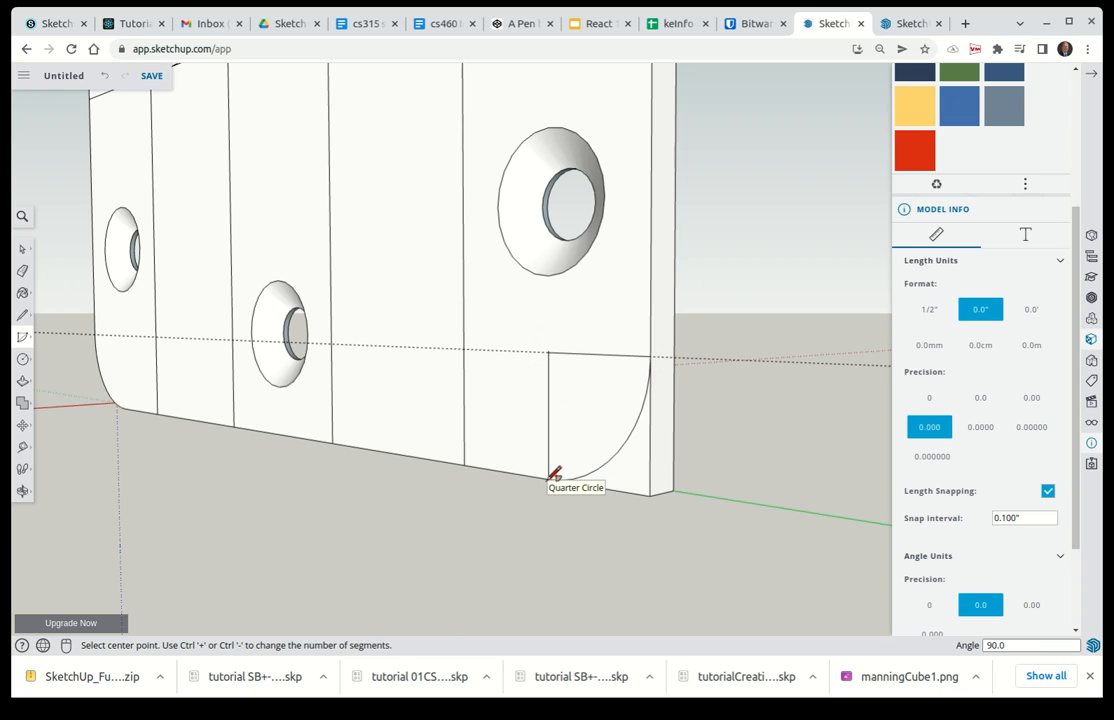
- Explode the end leaf's outer group and the countersunk plate group nested inside it
click(22, 248)
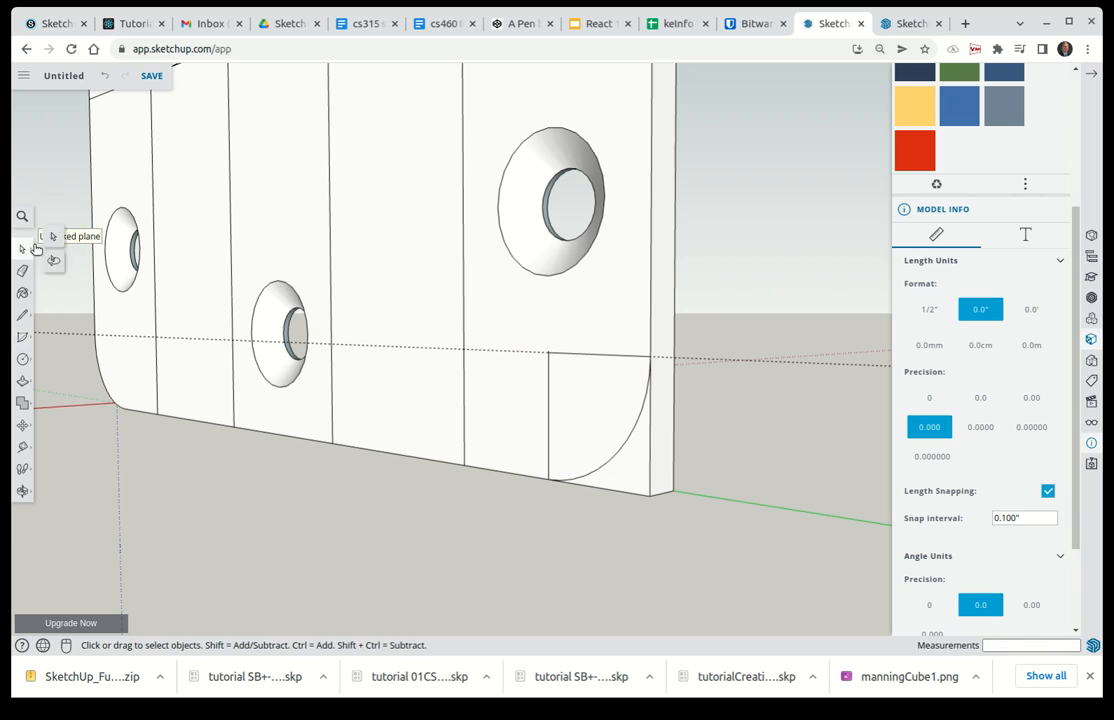
click(599, 291)
right_click(599, 291)
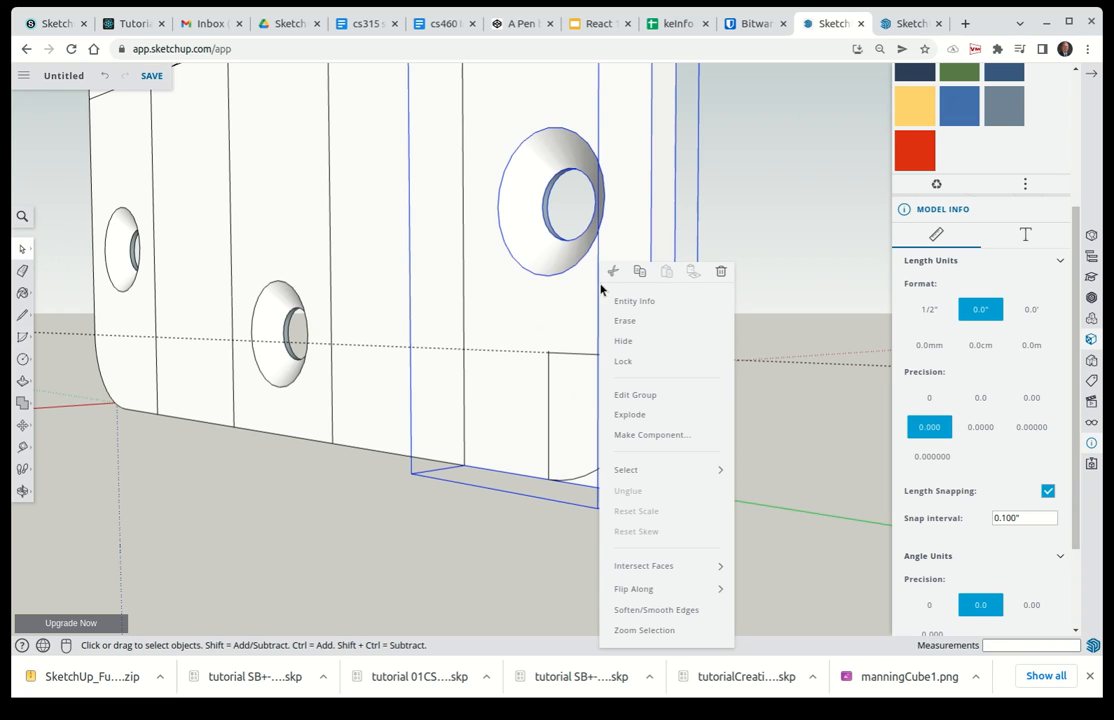
click(640, 395)
right_click(614, 326)
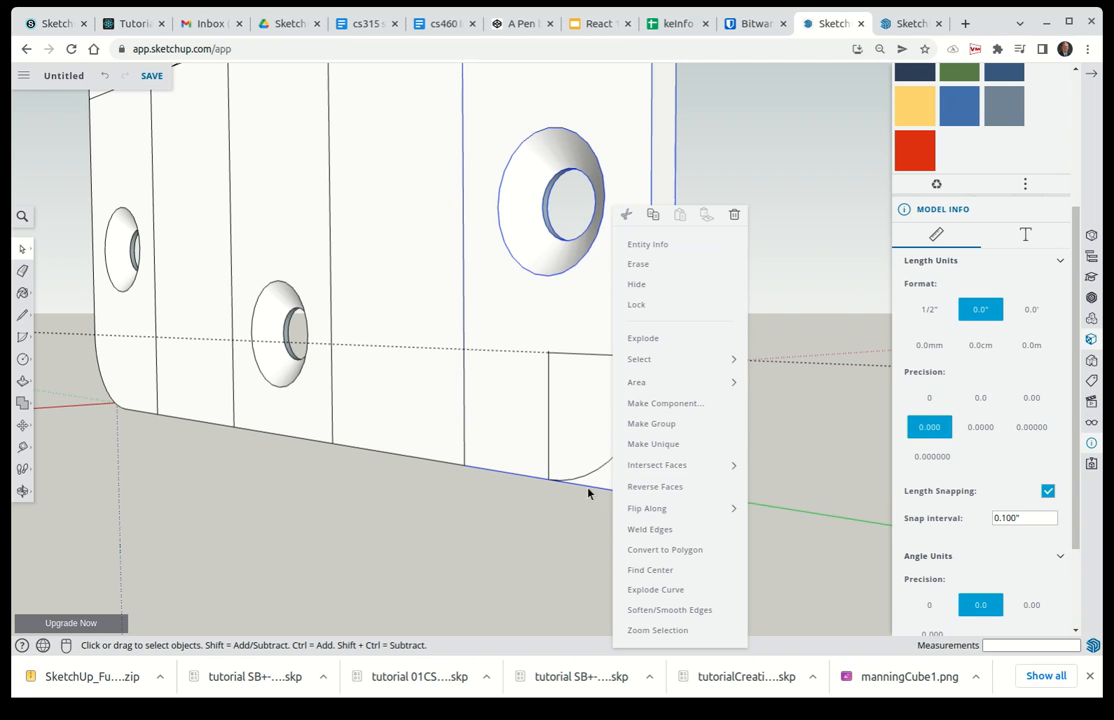
click(647, 339)
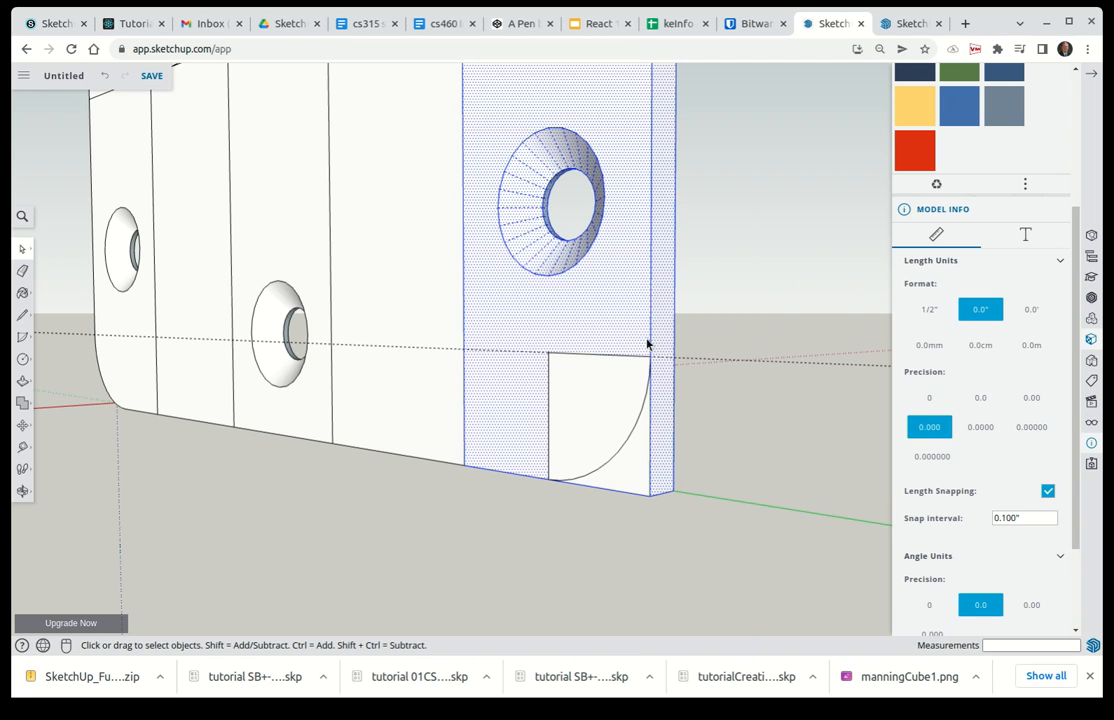
- Push the corner piece outside the arc 10" through the end plate's thickness to round its outer bottom corner
click(599, 519)
key(p)
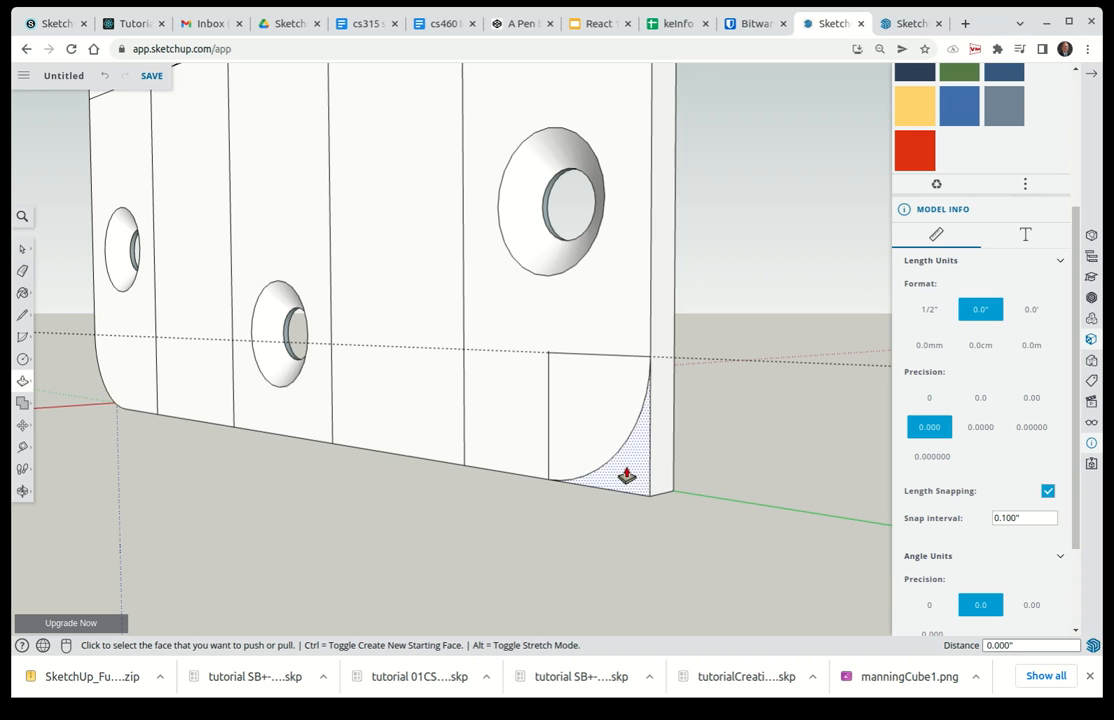
click(623, 476)
click(675, 398)
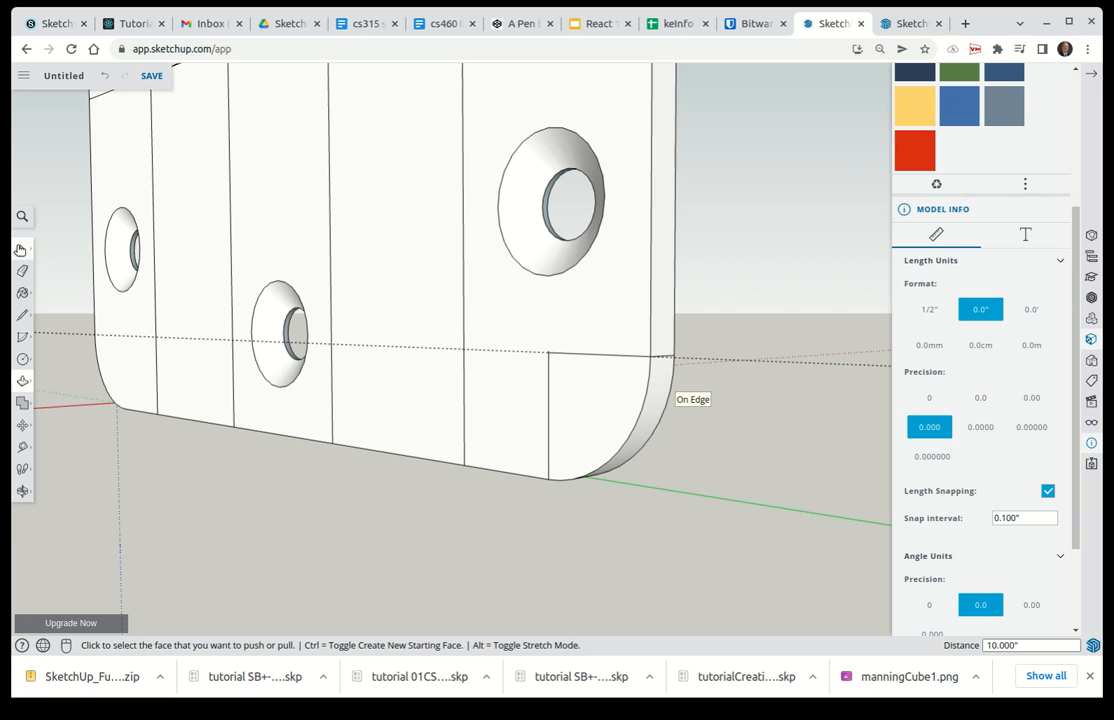
- Delete the pie's leftover straight edges and the guide line from the end plate's face
click(22, 248)
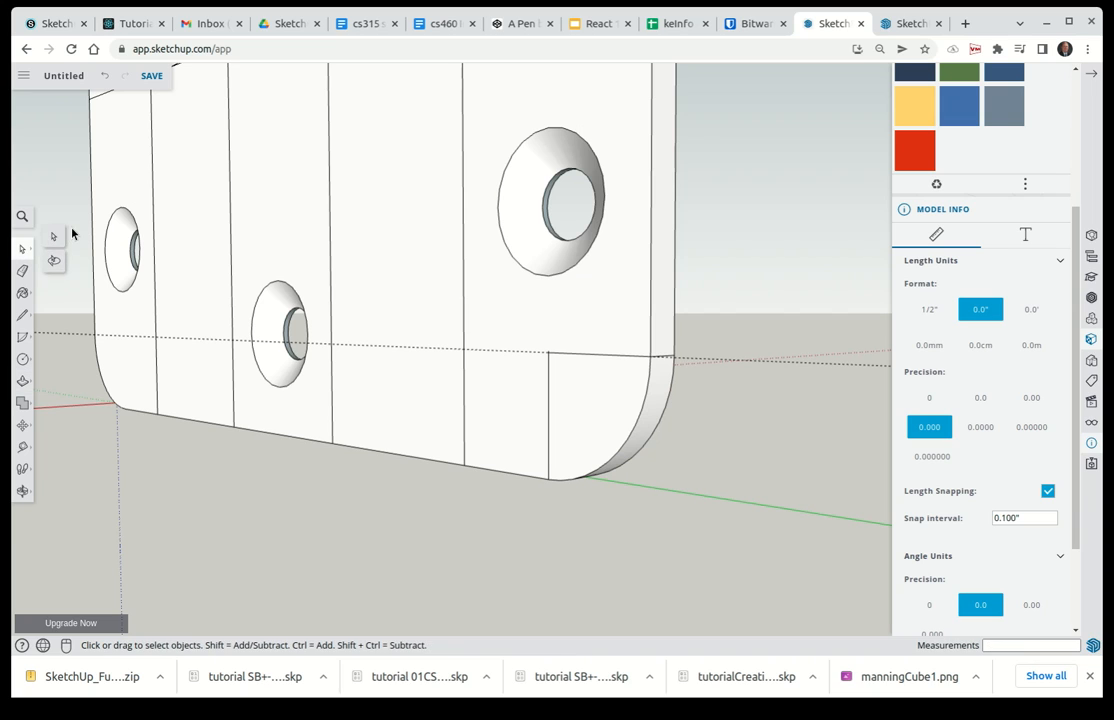
click(549, 409)
key(Delete)
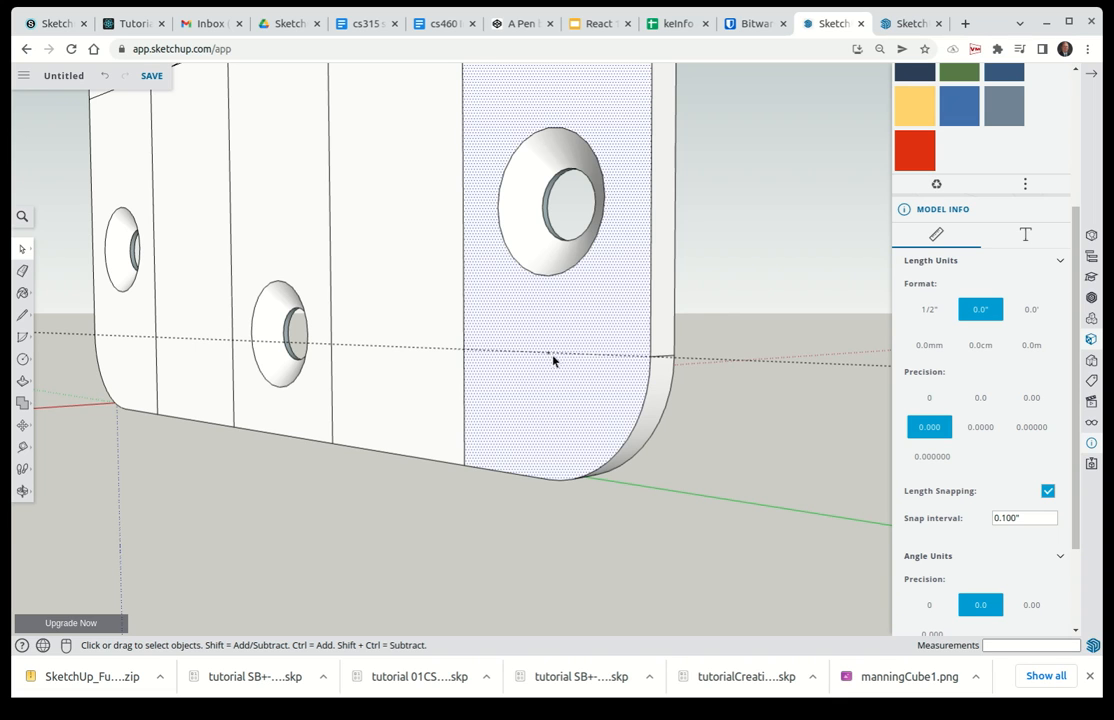
click(551, 355)
key(Delete)
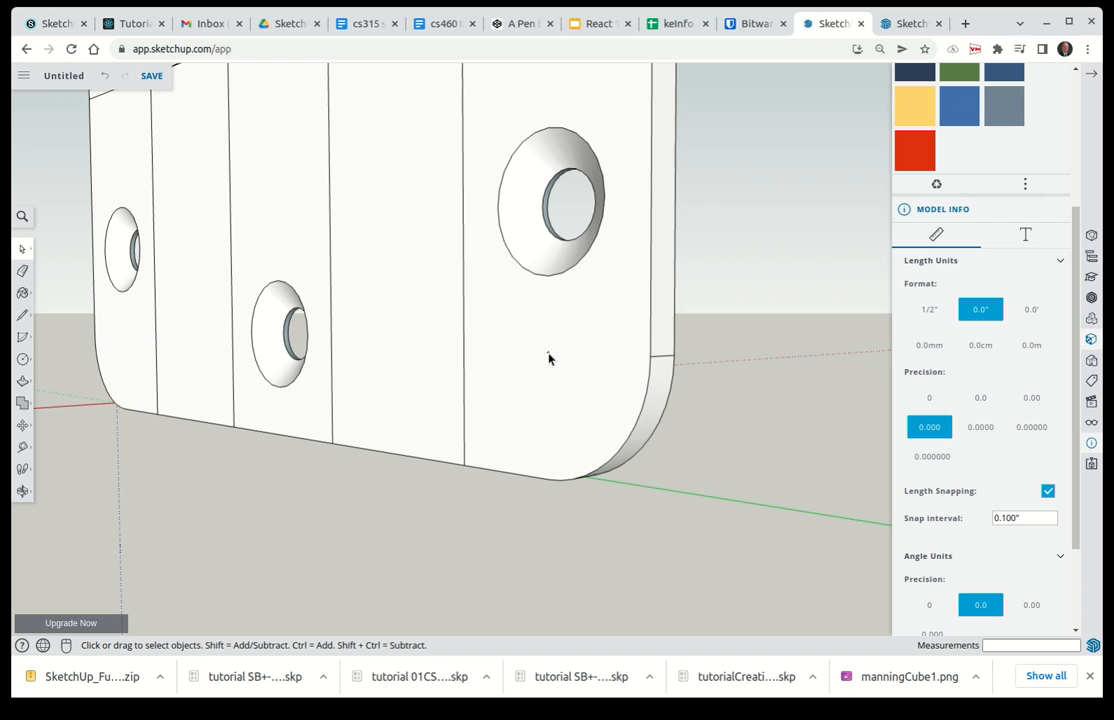
- Explode all the groups that make up the three-knuckle side of the hinge
scroll(532, 382, down, 3)
middle_drag(362, 353, 367, 408)
scroll(363, 340, down, 2)
scroll(363, 338, down, 1)
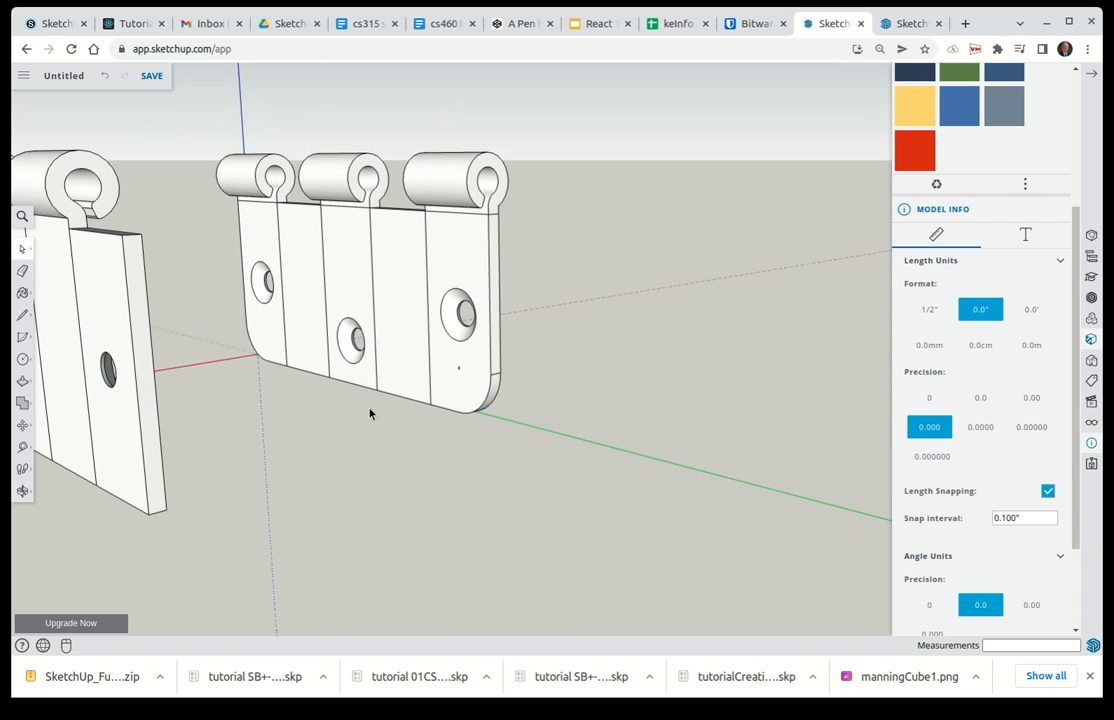
scroll(367, 413, up, 3)
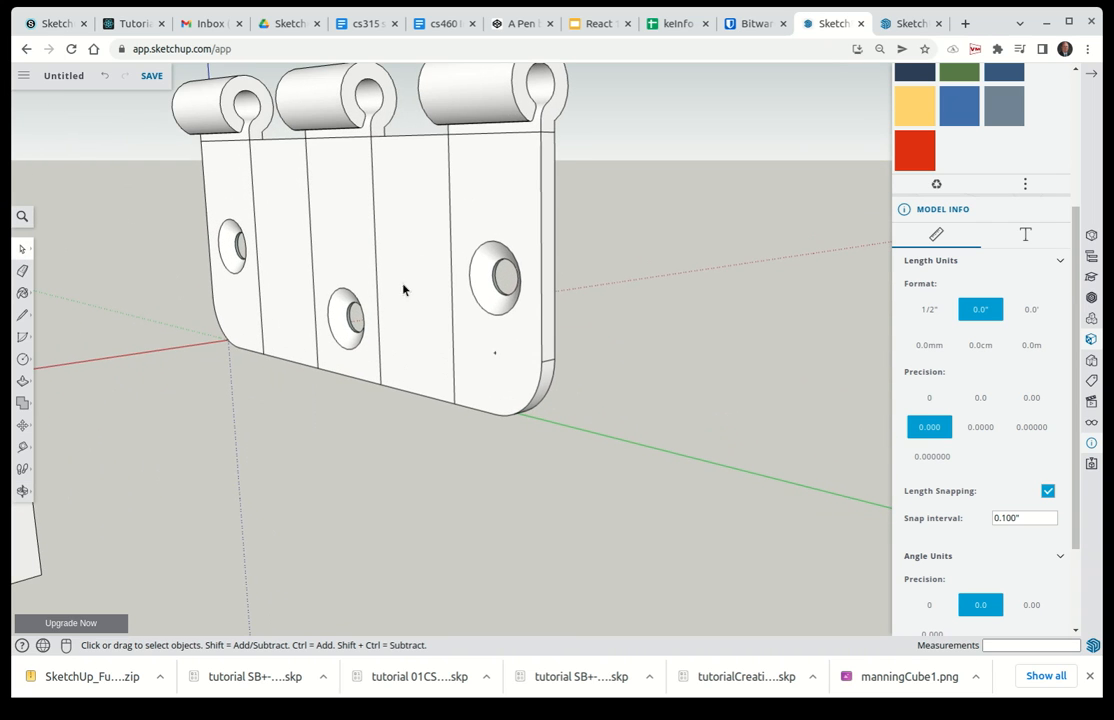
scroll(367, 323, up, 1)
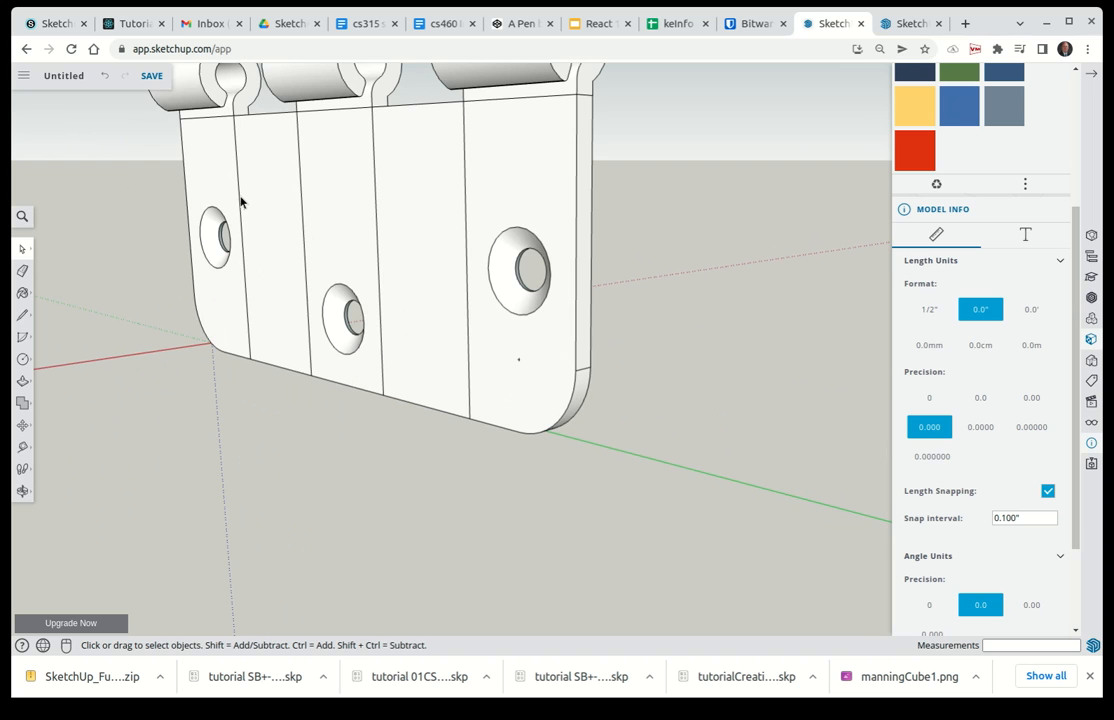
scroll(214, 278, up, 1)
scroll(214, 278, down, 3)
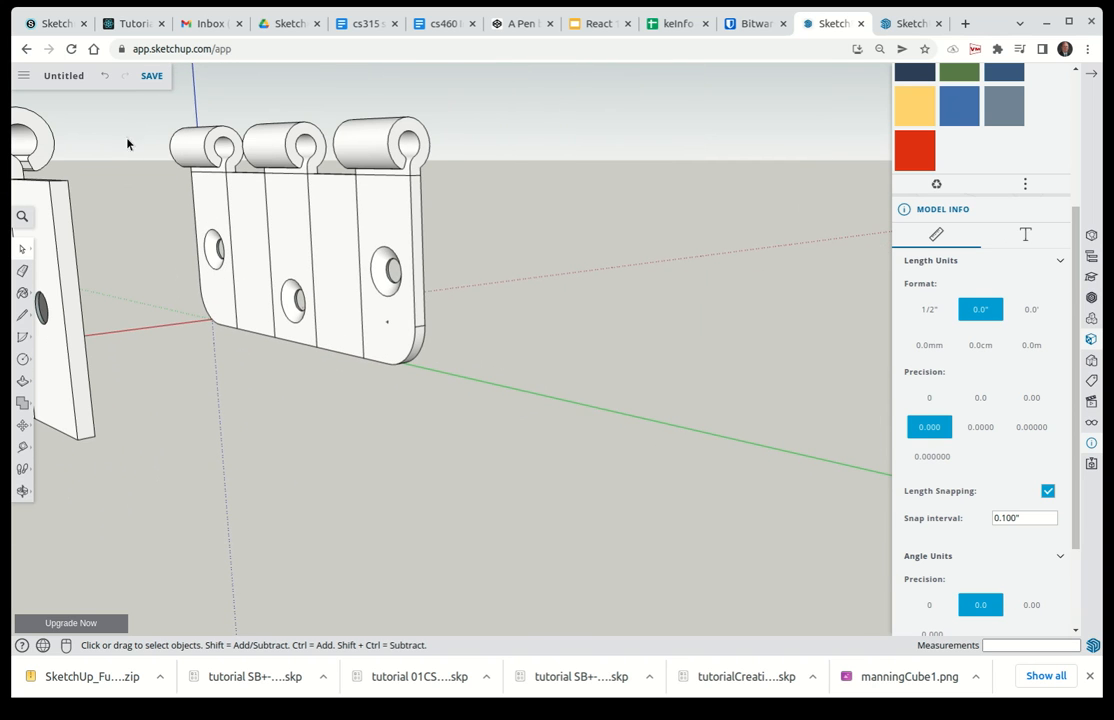
drag(152, 117, 548, 395)
right_click(405, 241)
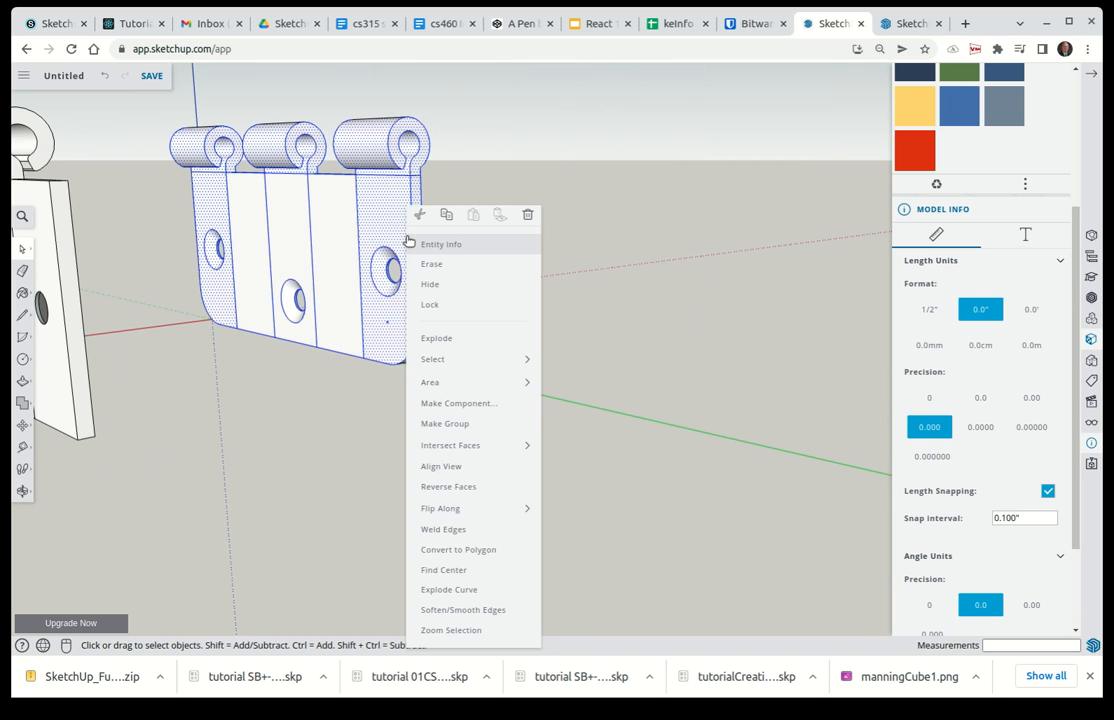
click(438, 340)
scroll(375, 449, up, 2)
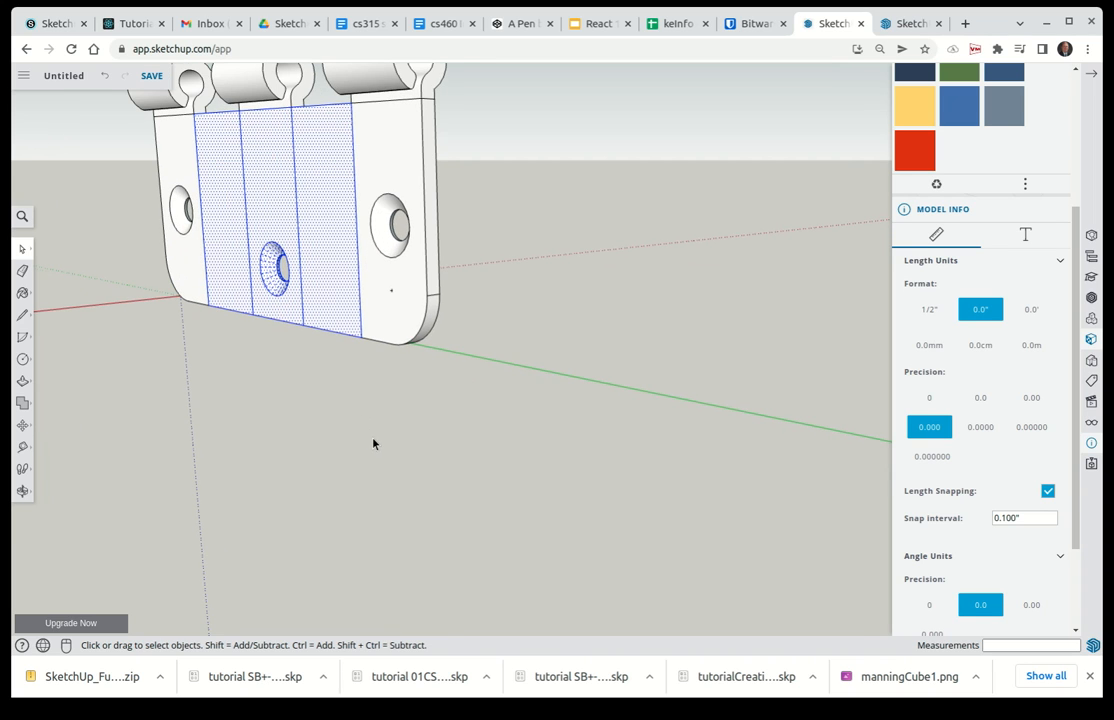
click(263, 390)
- Delete the vertical seam lines between the plates on the three-knuckle side's countersunk face
scroll(265, 385, up, 1)
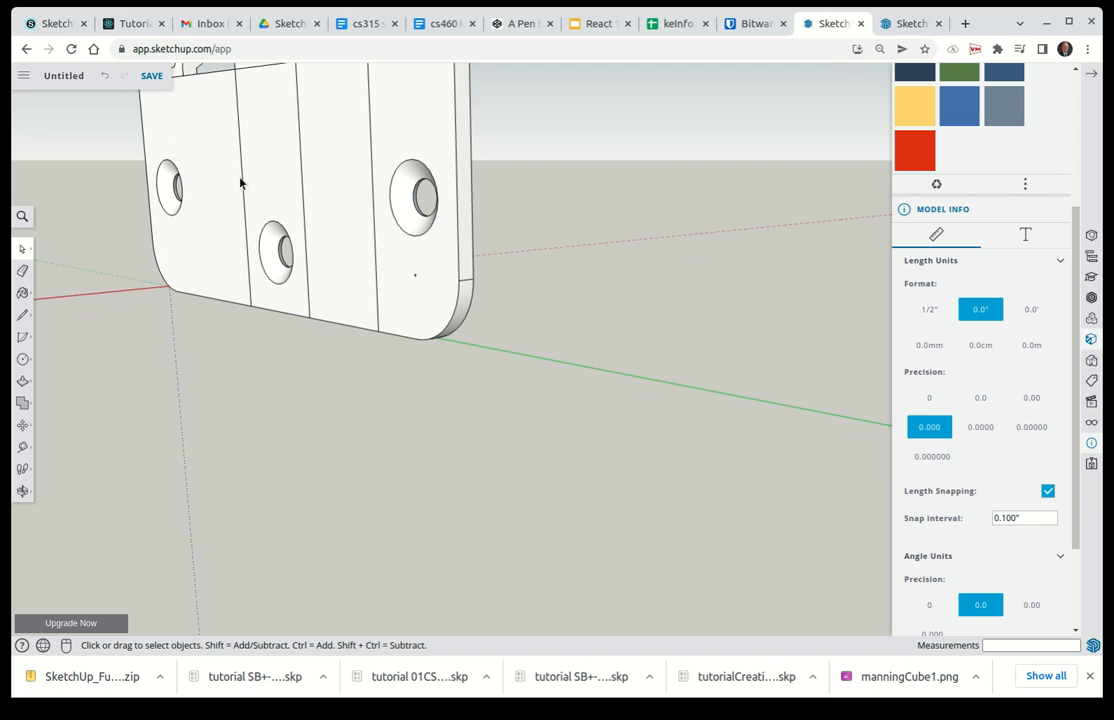
click(303, 186)
key(Delete)
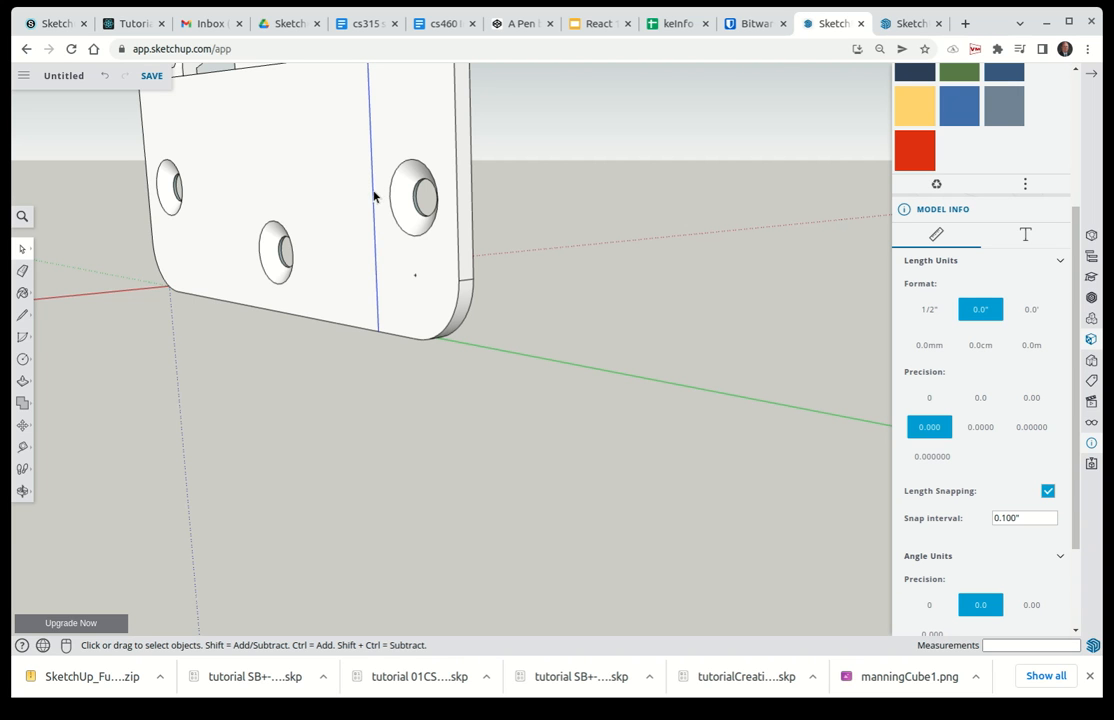
- Delete the vertical plate seams and the horizontal seam beneath the knuckles on the three-knuckle side's rear face
middle_drag(423, 199, 136, 294)
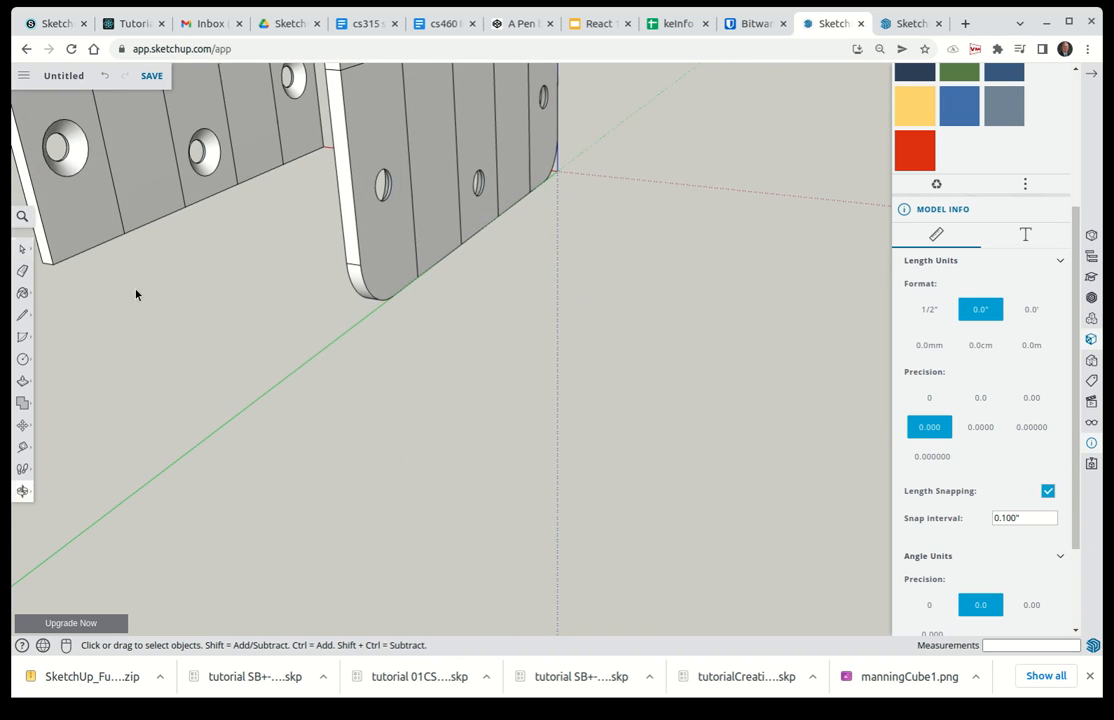
scroll(408, 152, down, 3)
middle_drag(408, 152, 428, 374)
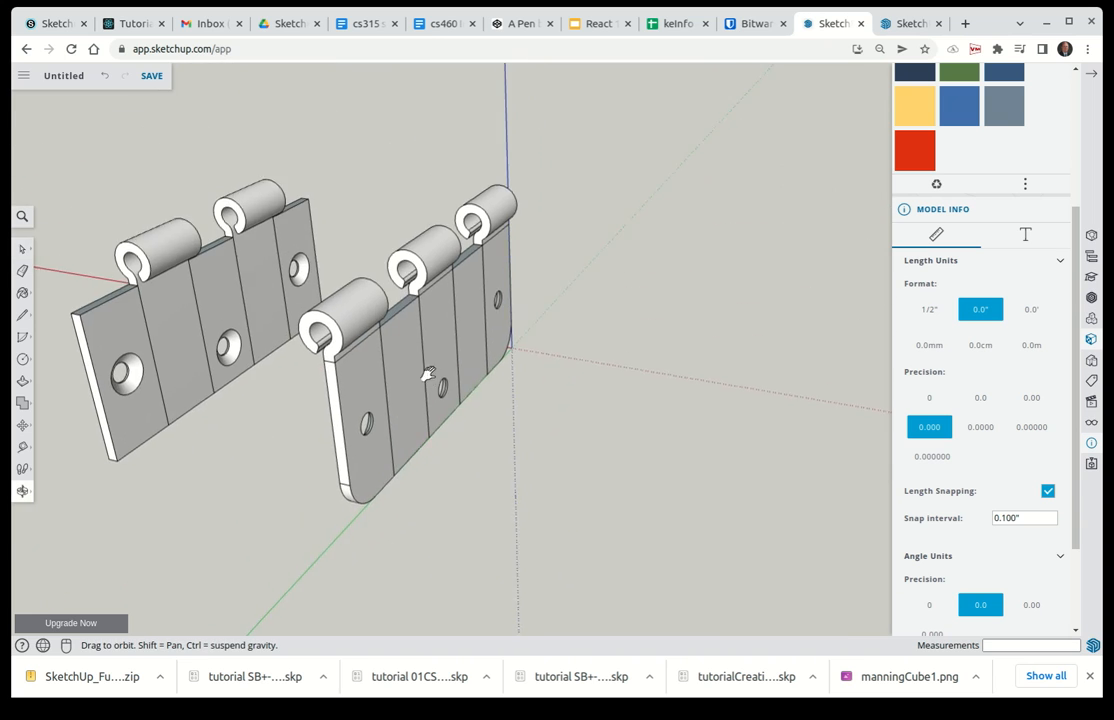
scroll(445, 360, up, 3)
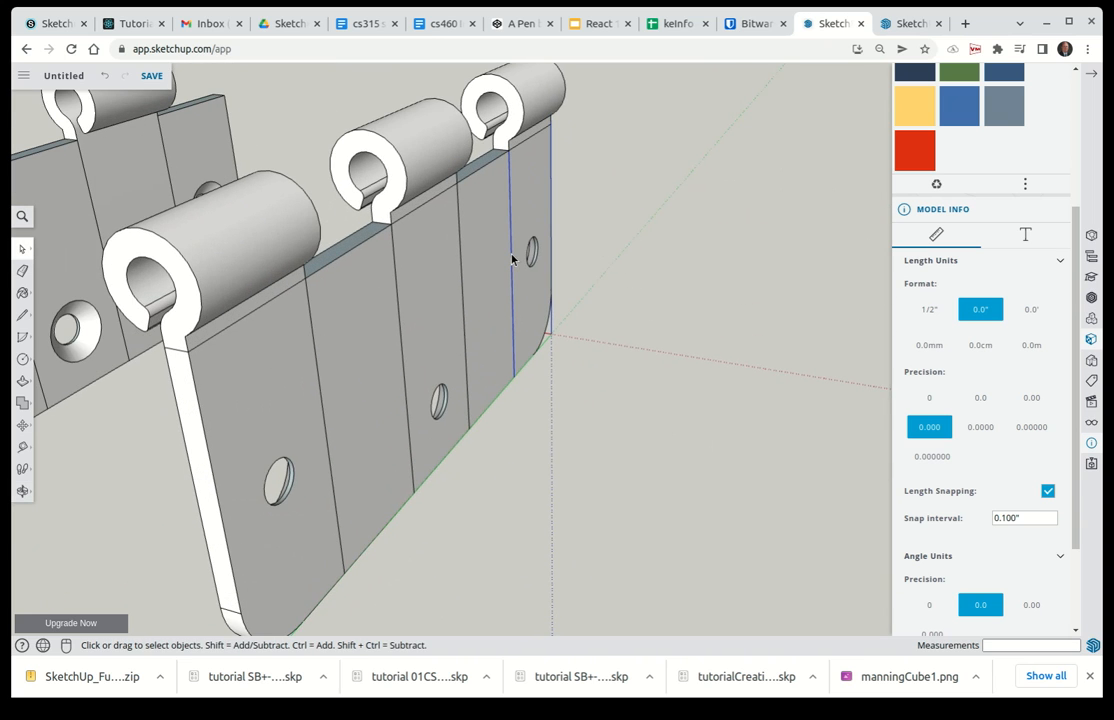
click(463, 307)
key(Delete)
click(402, 341)
key(Delete)
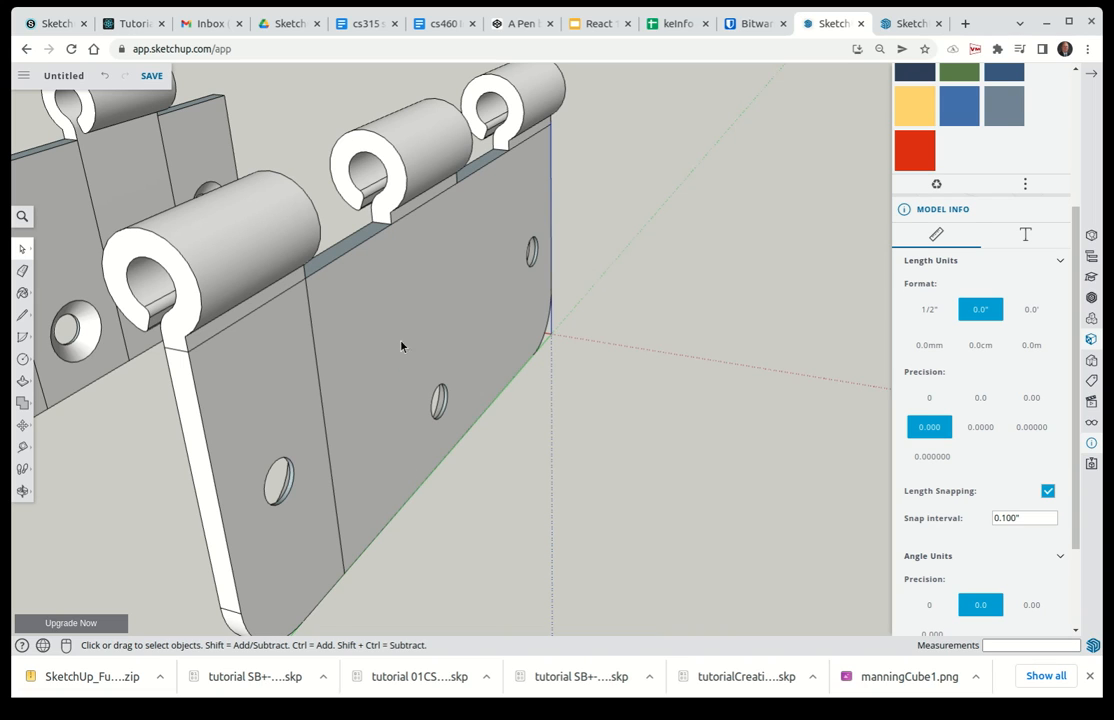
click(319, 380)
key(Delete)
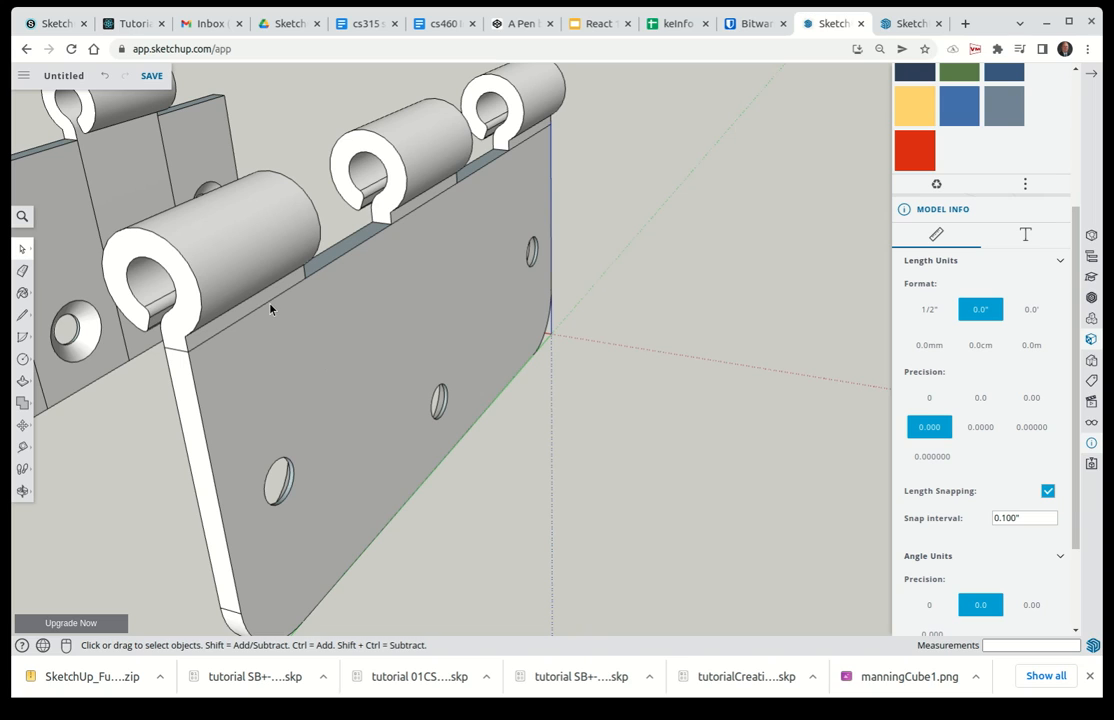
click(272, 308)
key(Delete)
- Delete the horizontal seam lines beneath the knuckles on the three-knuckle side's countersunk face
middle_drag(424, 326, 626, 193)
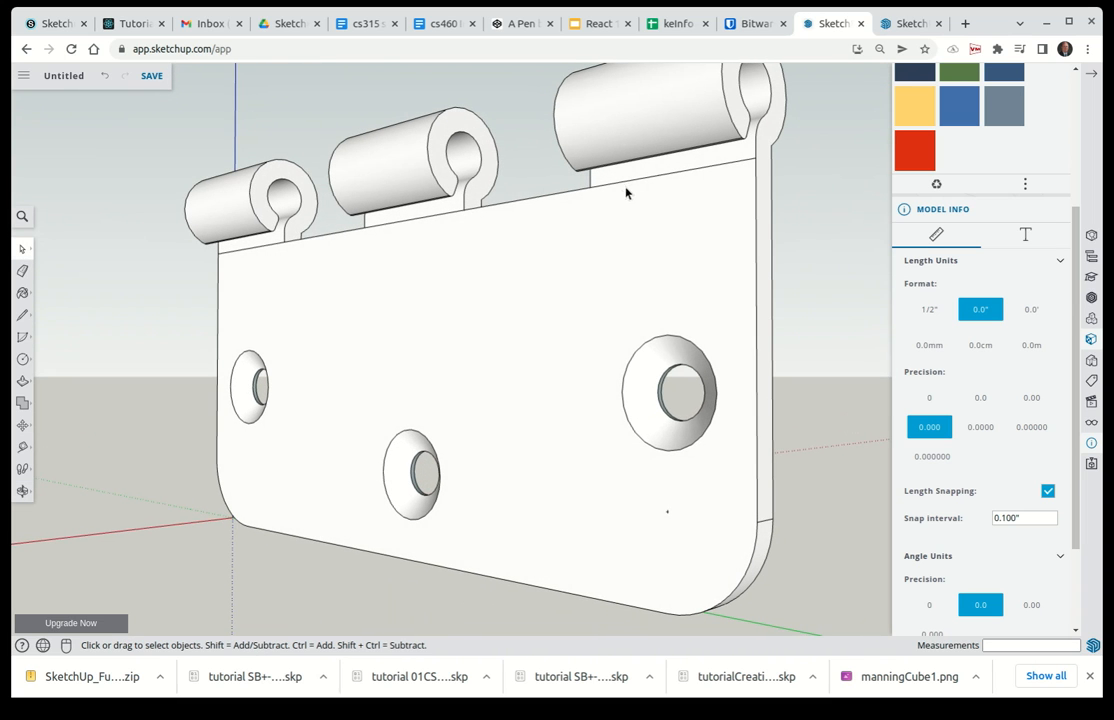
click(392, 226)
key(Delete)
key(ctrl+z)
click(397, 229)
key(Delete)
click(257, 252)
key(Delete)
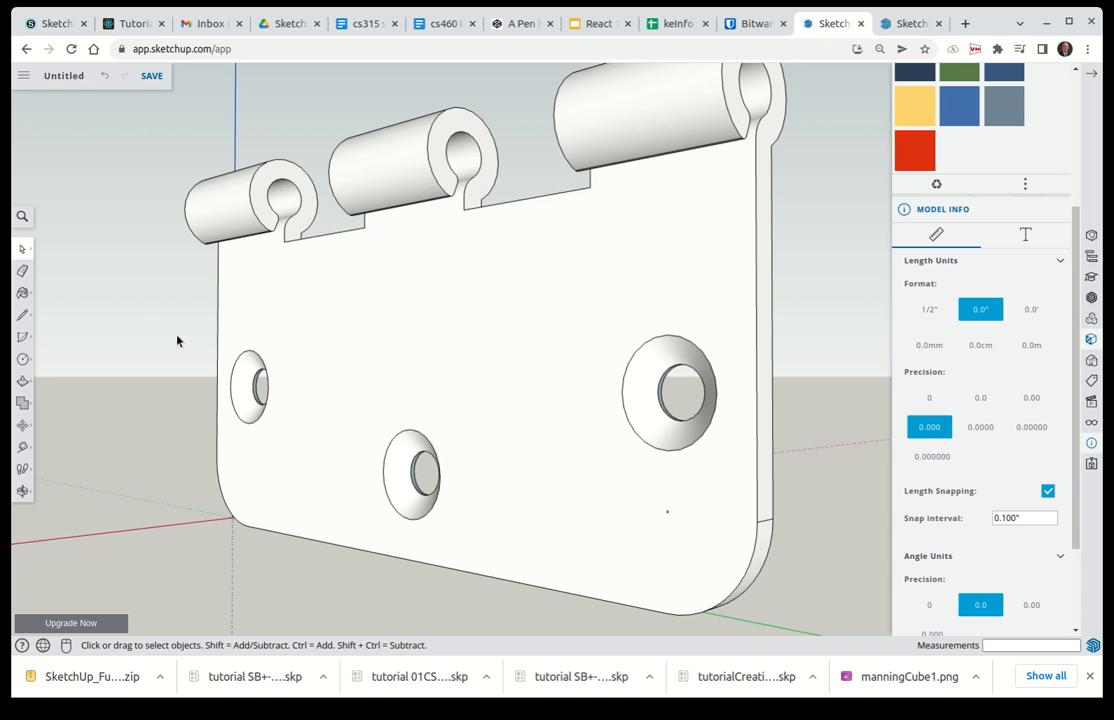
- Make a single group of all the geometry of the three-knuckle side
click(22, 292)
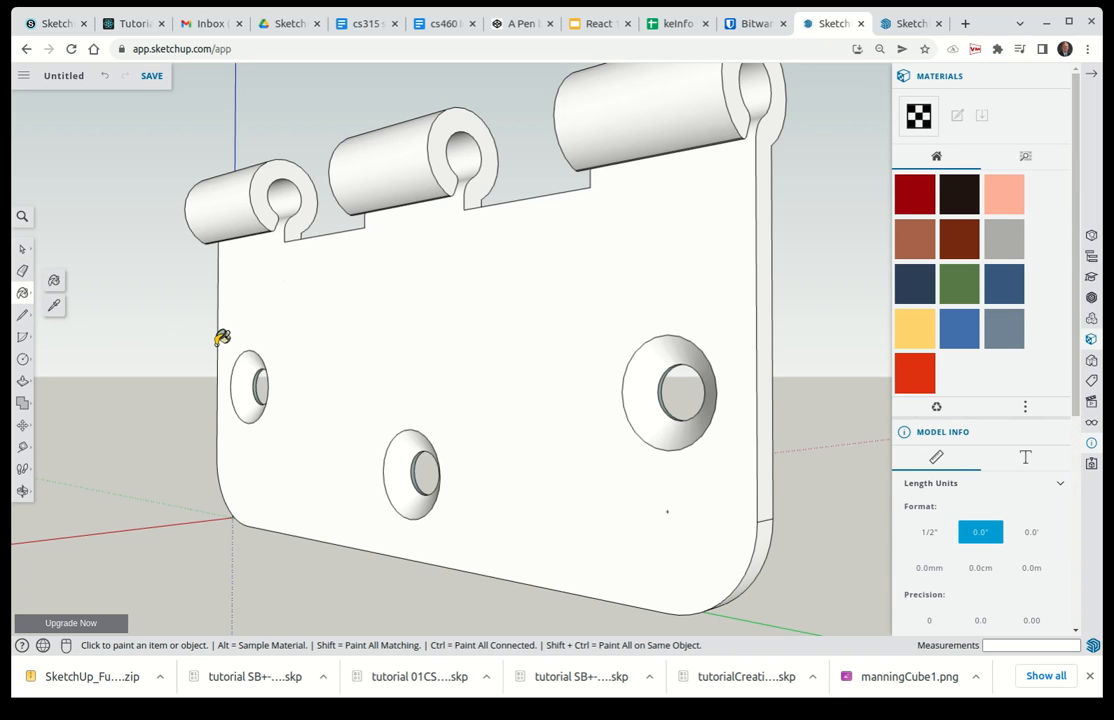
scroll(222, 338, down, 5)
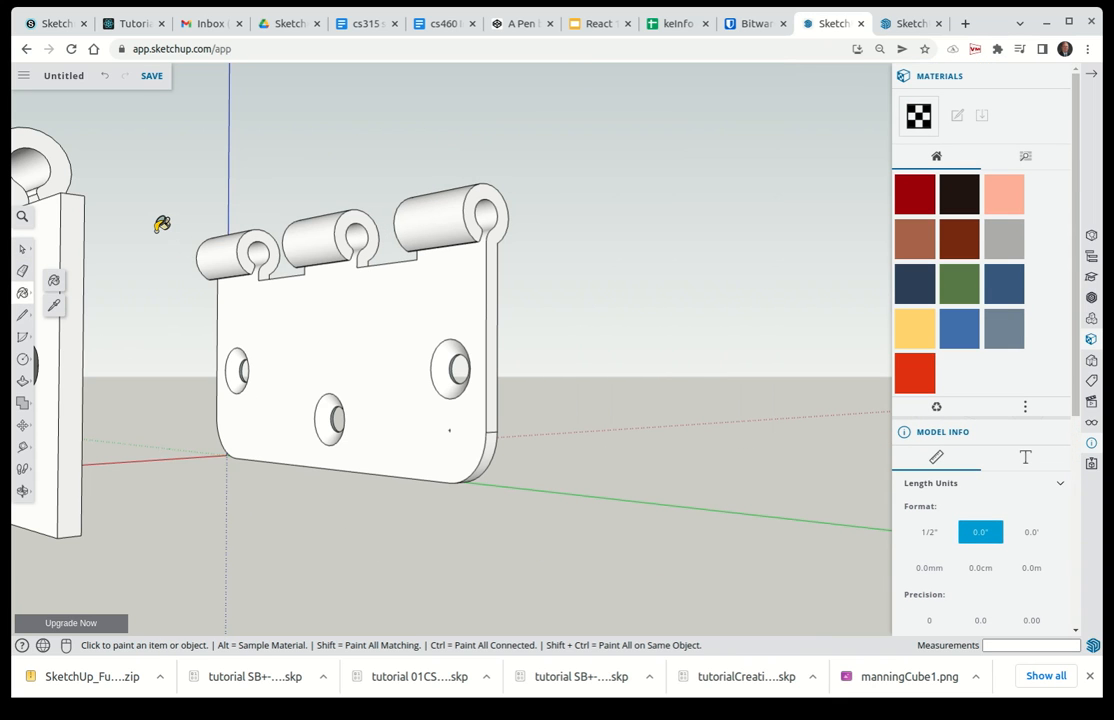
click(22, 248)
drag(178, 215, 547, 402)
drag(163, 152, 643, 571)
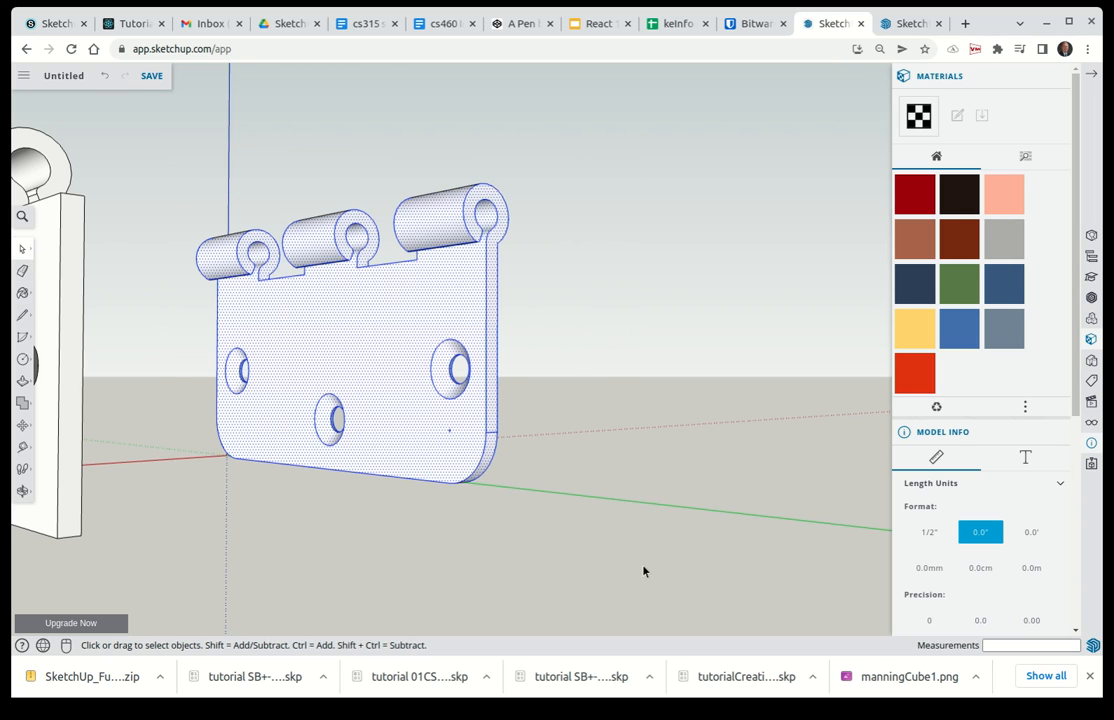
right_click(408, 348)
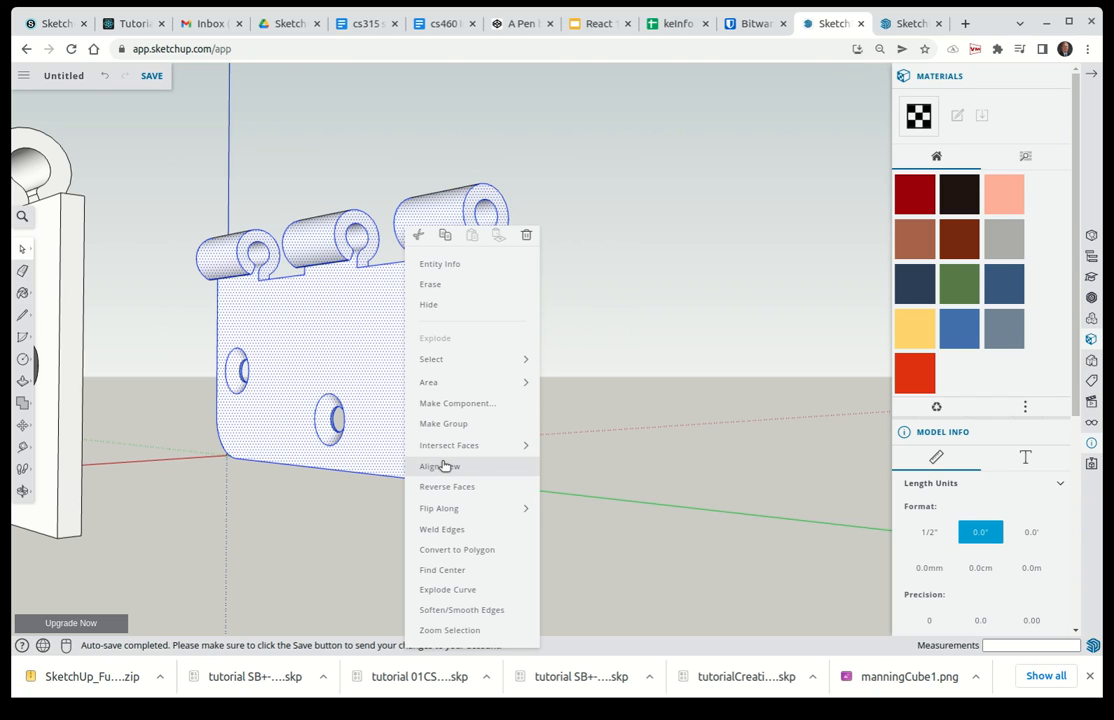
click(443, 423)
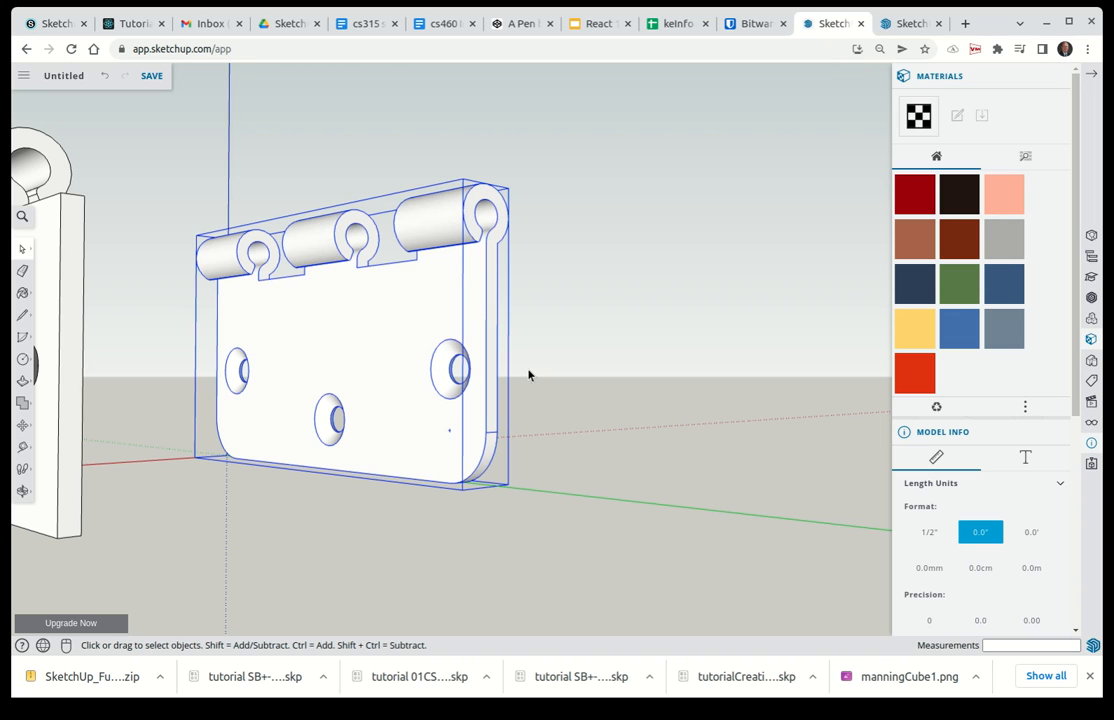
- Paint the grouped three-knuckle side with the Ty_Yellow material
middle_drag(416, 449, 570, 468)
middle_drag(484, 414, 320, 392)
middle_drag(587, 405, 507, 418)
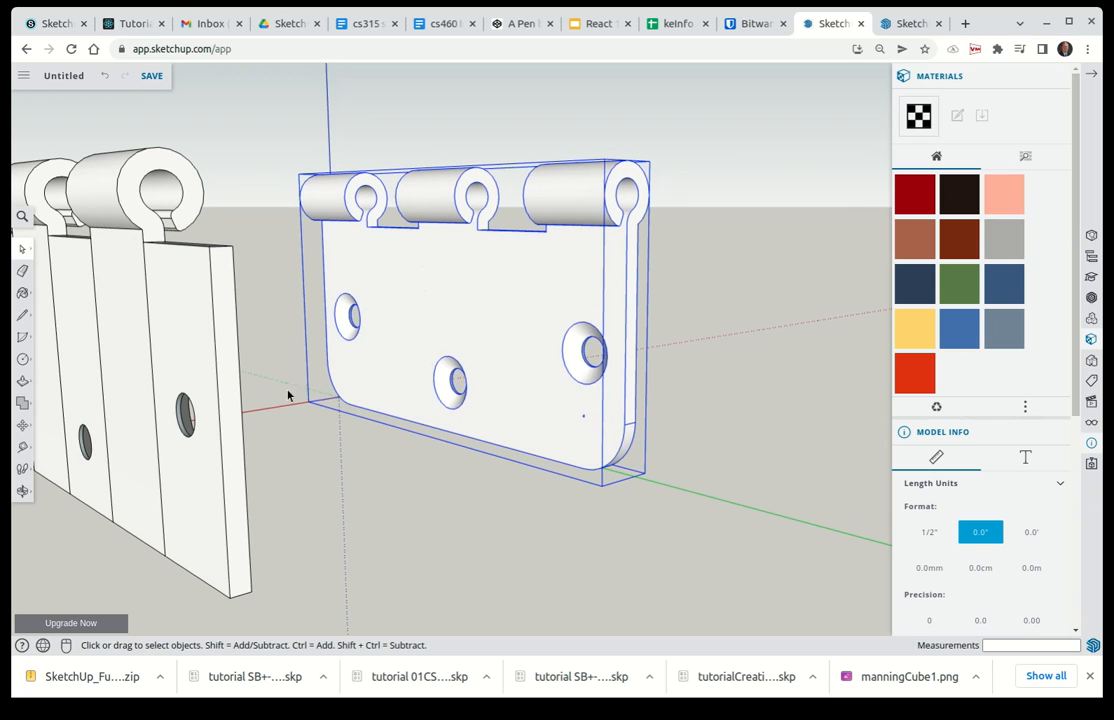
click(19, 288)
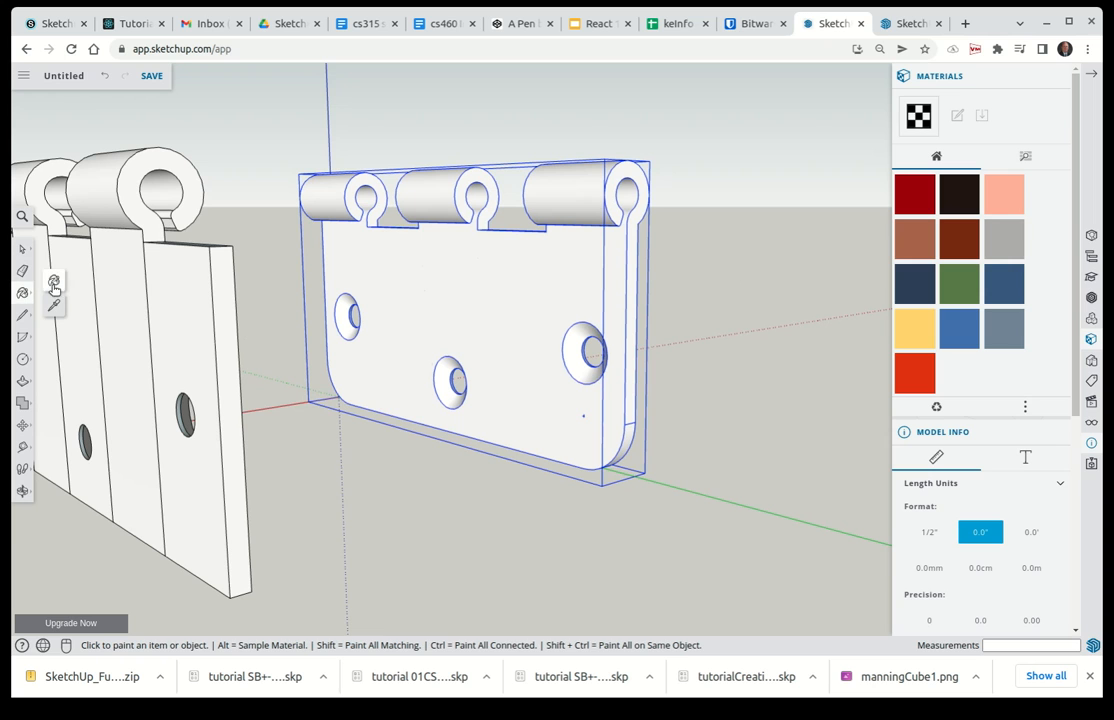
click(912, 334)
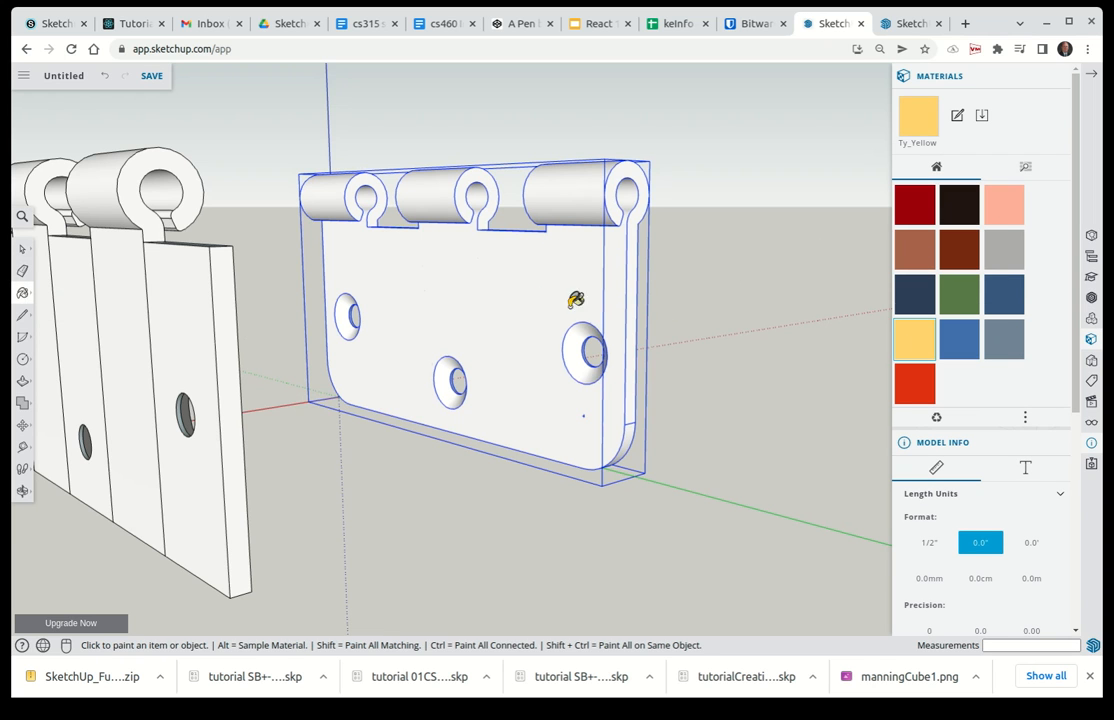
click(490, 288)
- Explode all the groups that make up the unpainted two-knuckle side of the hinge
mouse_move(274, 343)
middle_down()
mouse_move(327, 357)
mouse_move(298, 366)
mouse_move(455, 356)
mouse_move(172, 363)
mouse_move(175, 325)
middle_up()
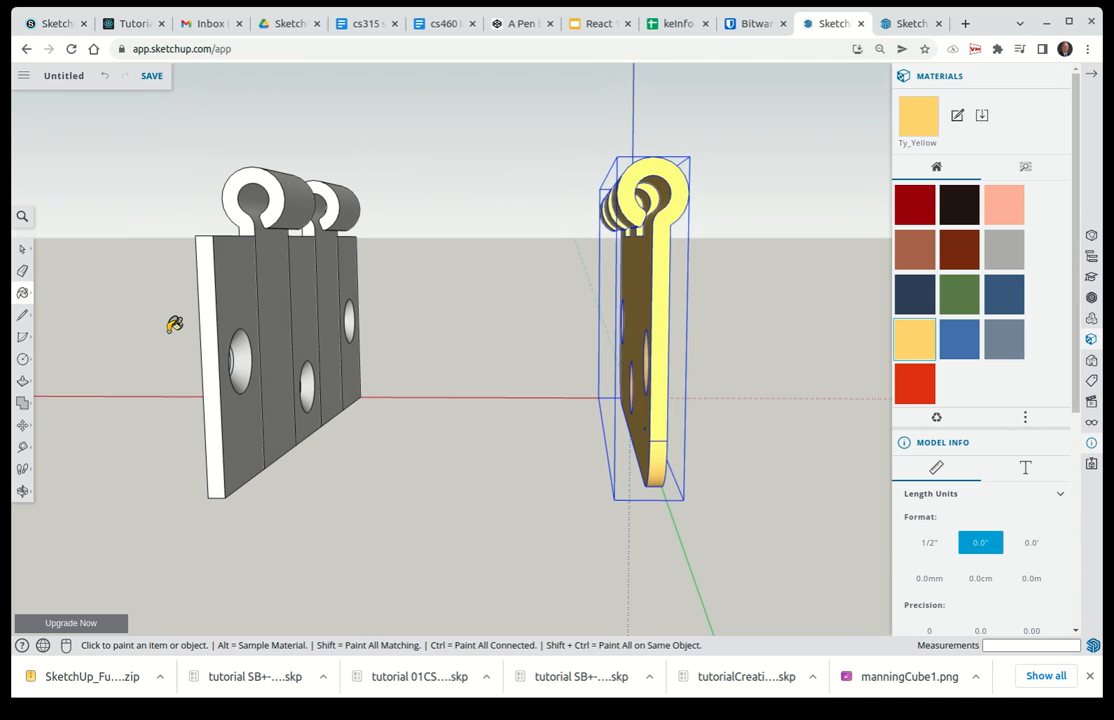
middle_drag(348, 353, 411, 473)
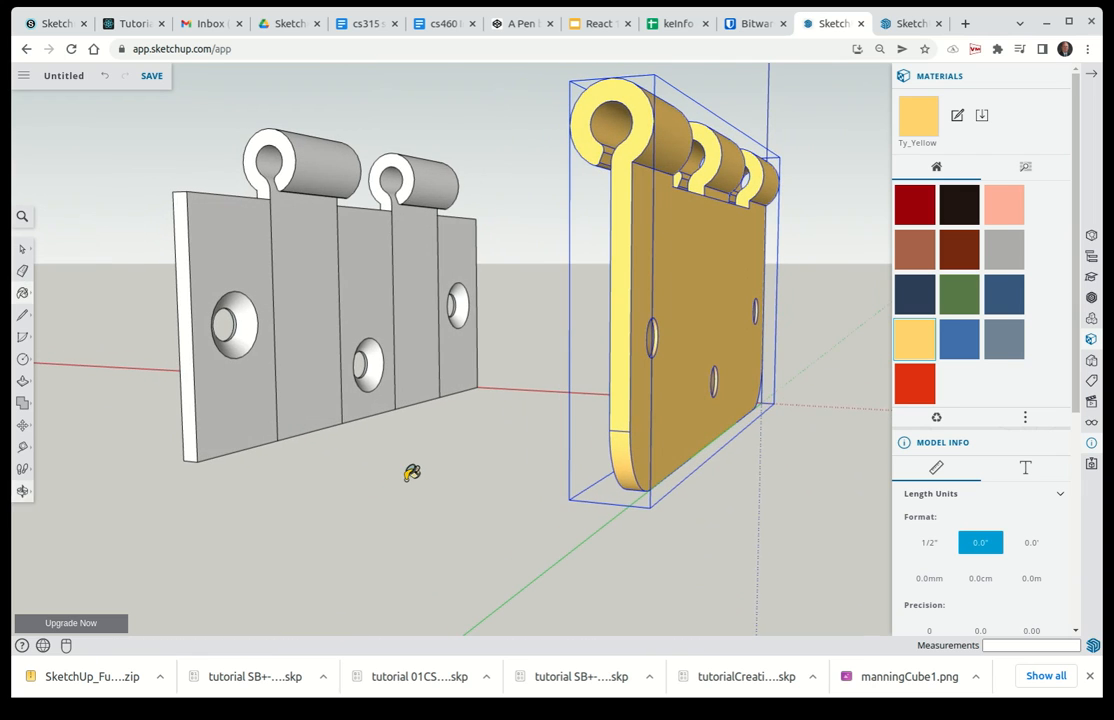
click(22, 248)
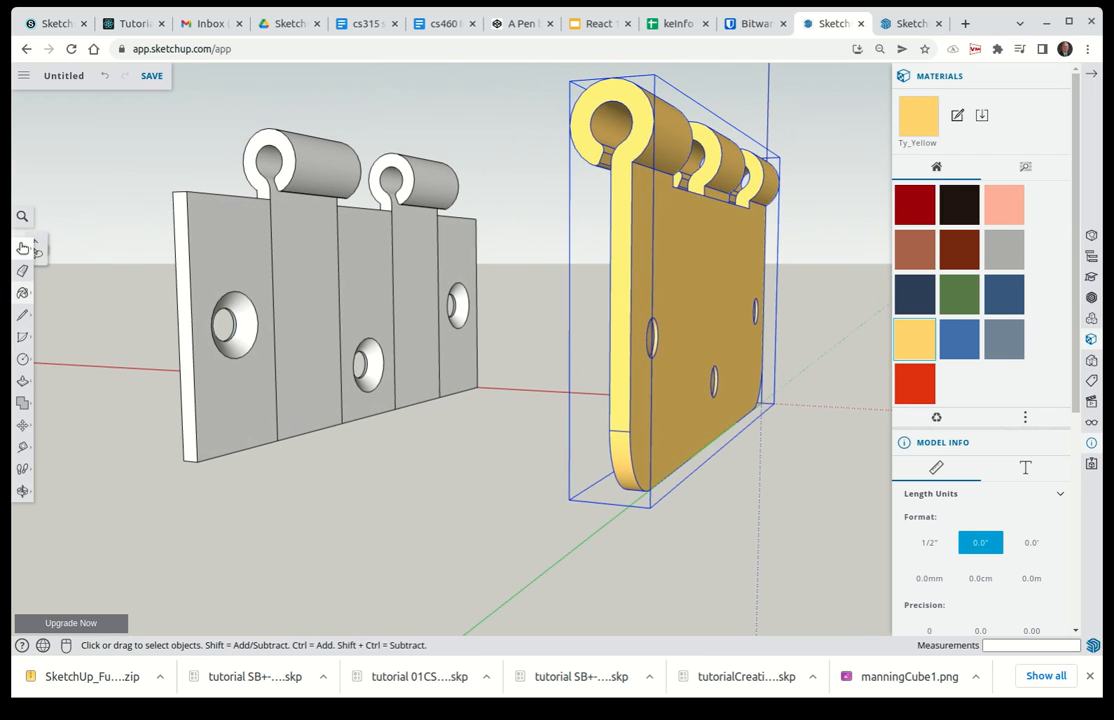
drag(143, 100, 517, 531)
right_click(384, 402)
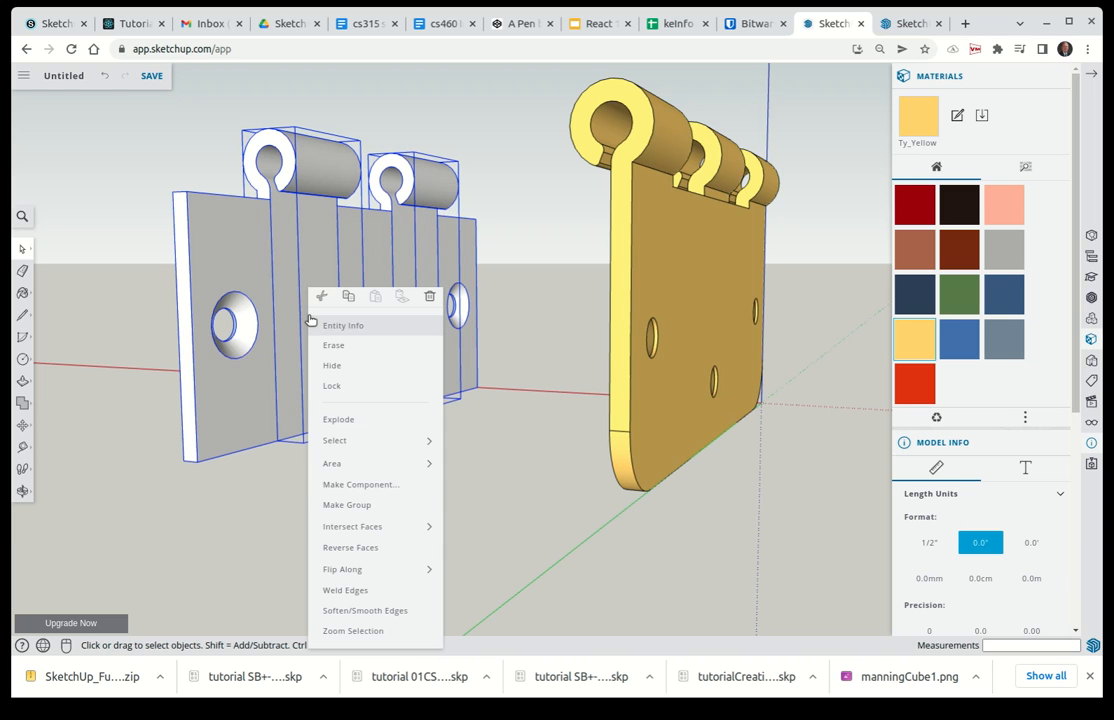
click(335, 428)
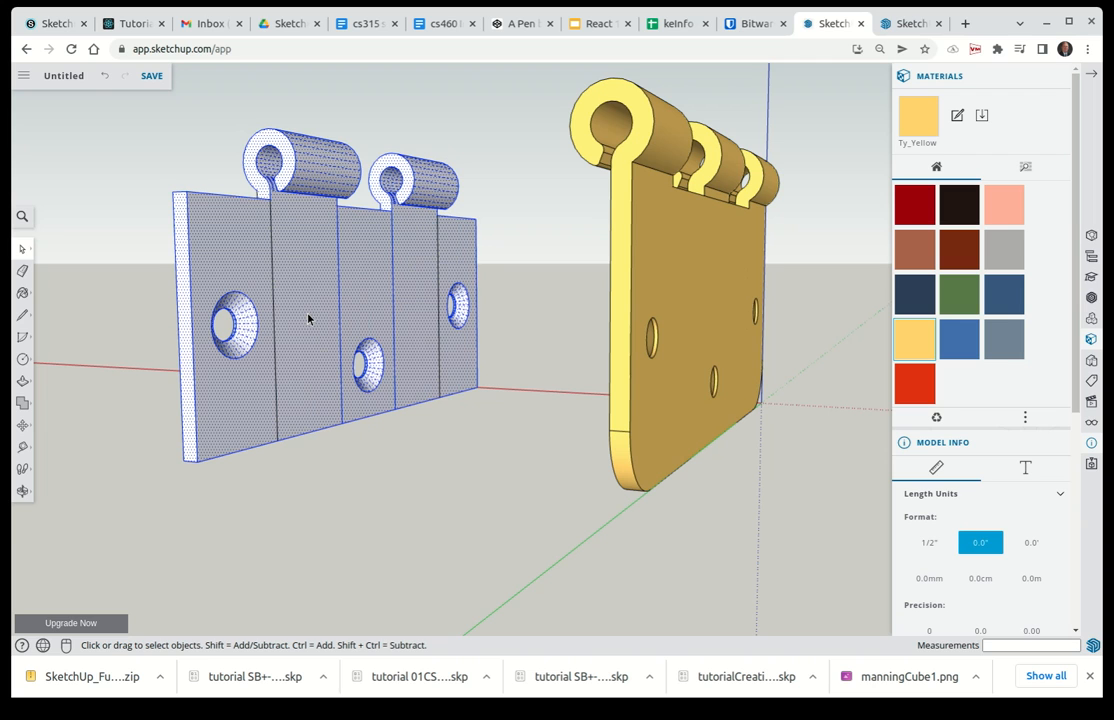
scroll(308, 480, up, 2)
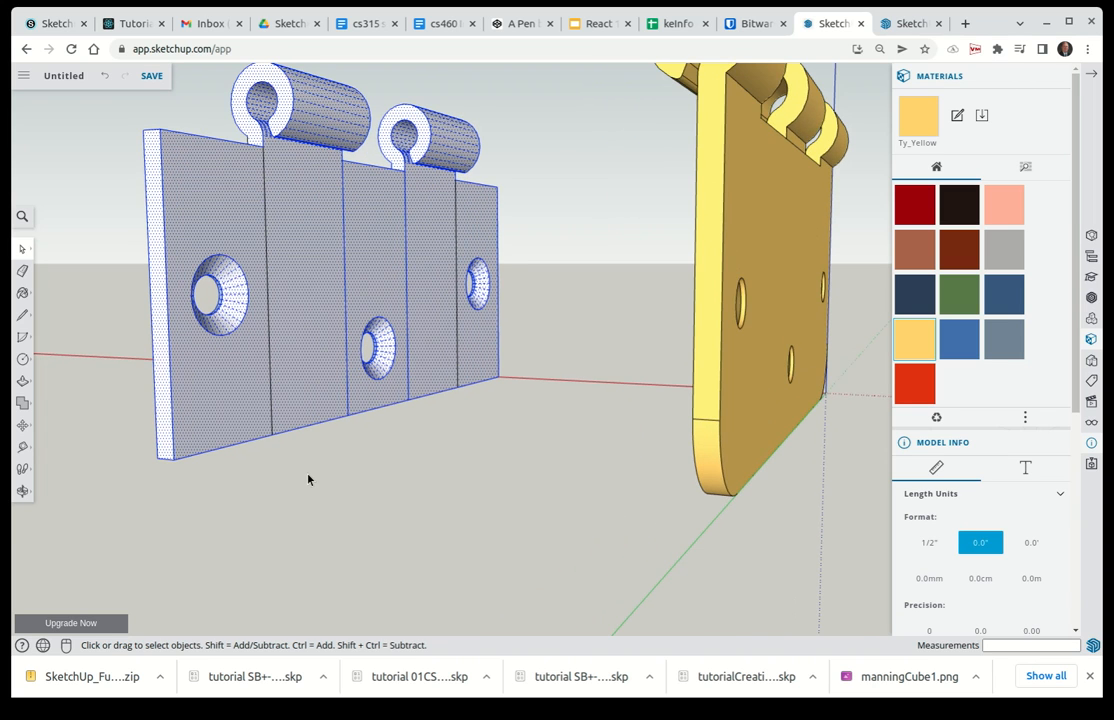
scroll(251, 485, up, 3)
click(253, 484)
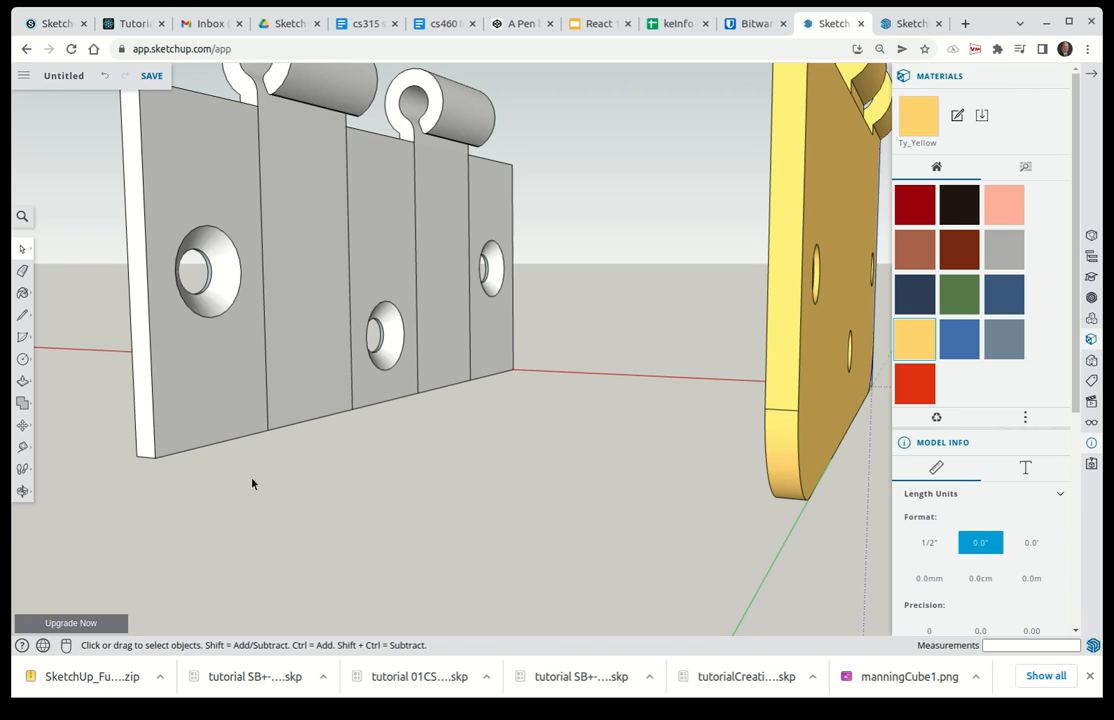
- Draw a vertical guide line up the two-knuckle side's near end plate from the midpoint of its bottom edge
key(l)
click(215, 441)
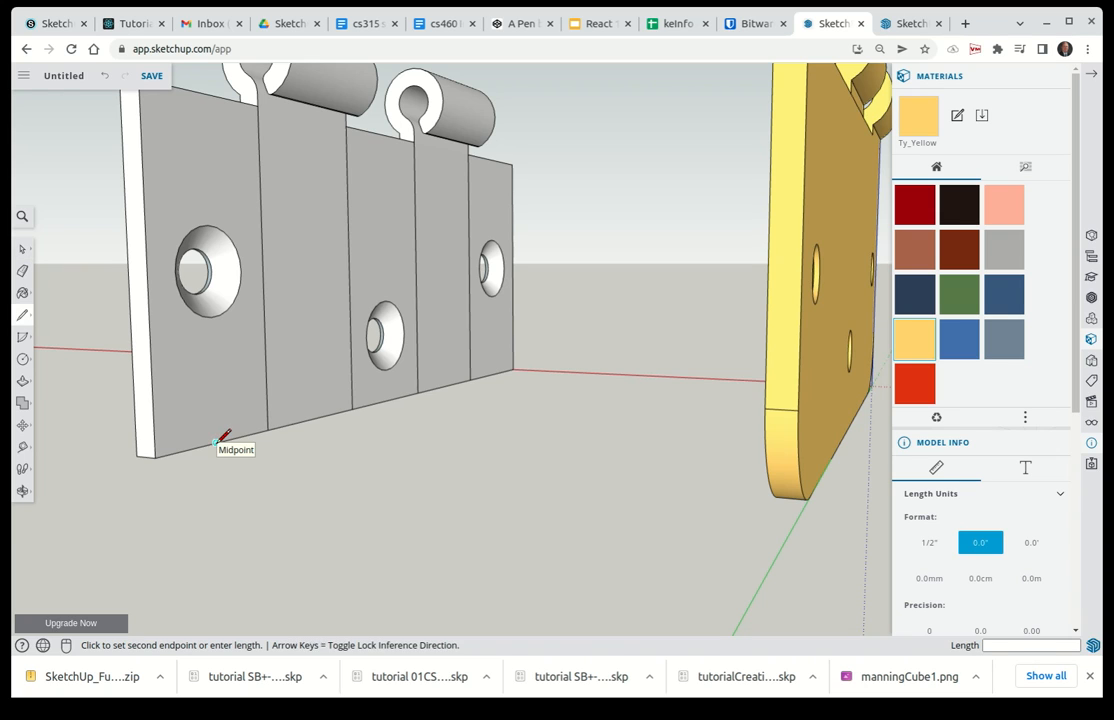
click(214, 363)
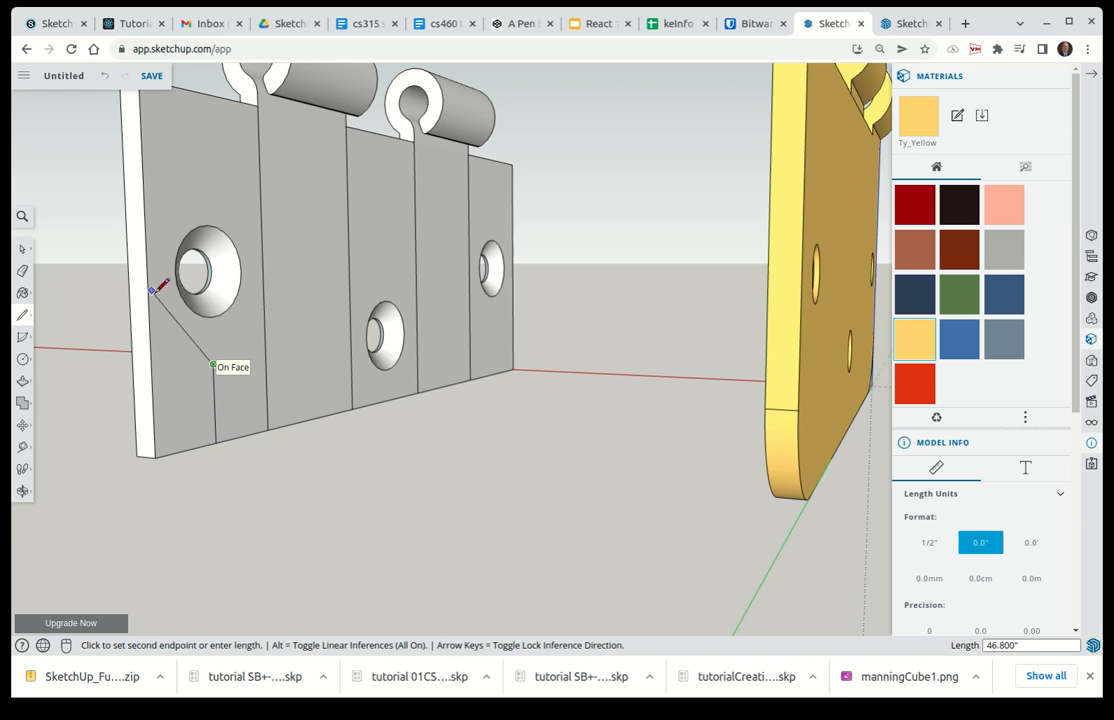
- Draw a 90° pie of about 35" radius centred on the guide line's upper end, from the plate's outer edge to its bottom edge
click(23, 337)
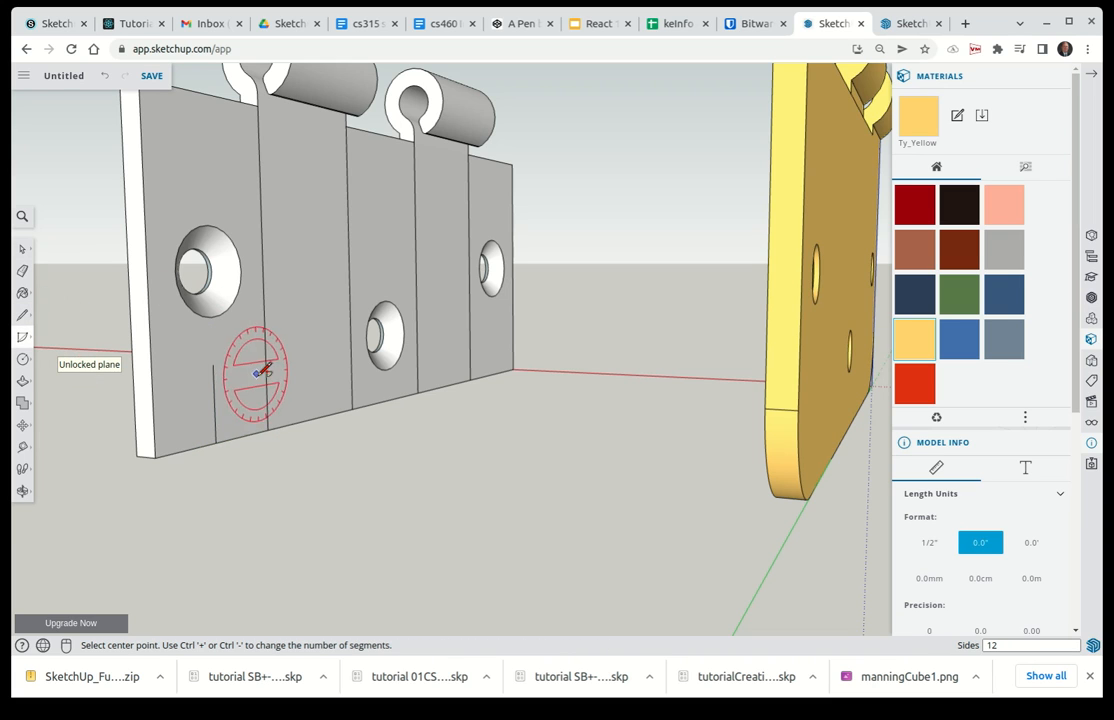
click(213, 364)
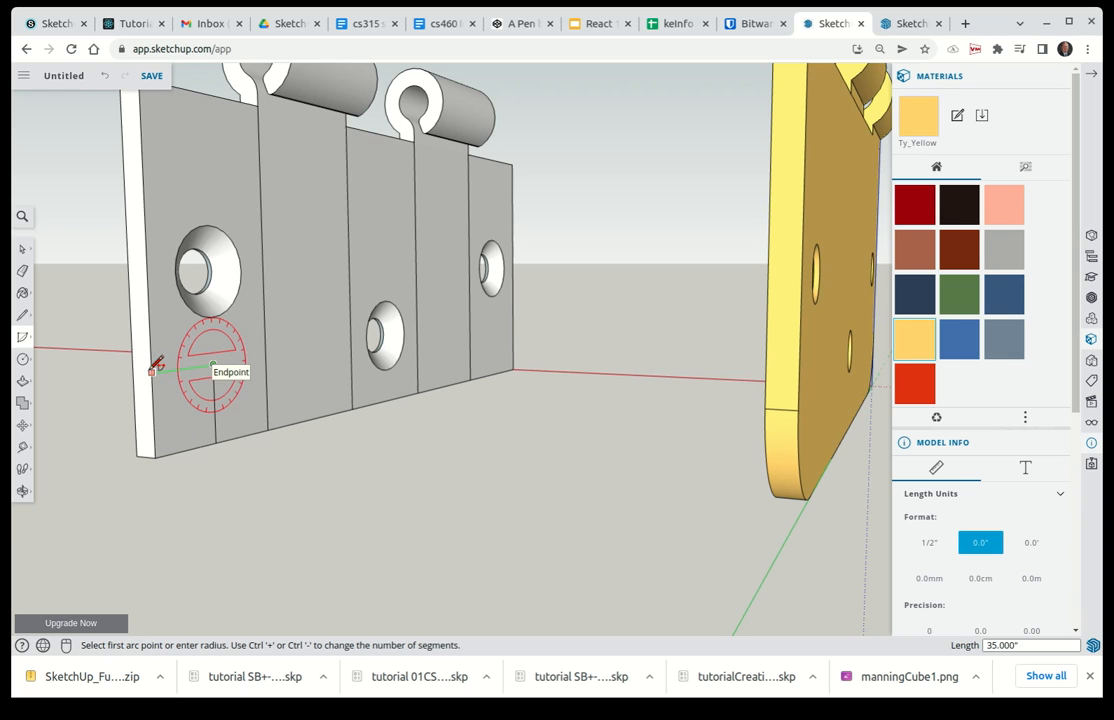
click(155, 370)
click(225, 429)
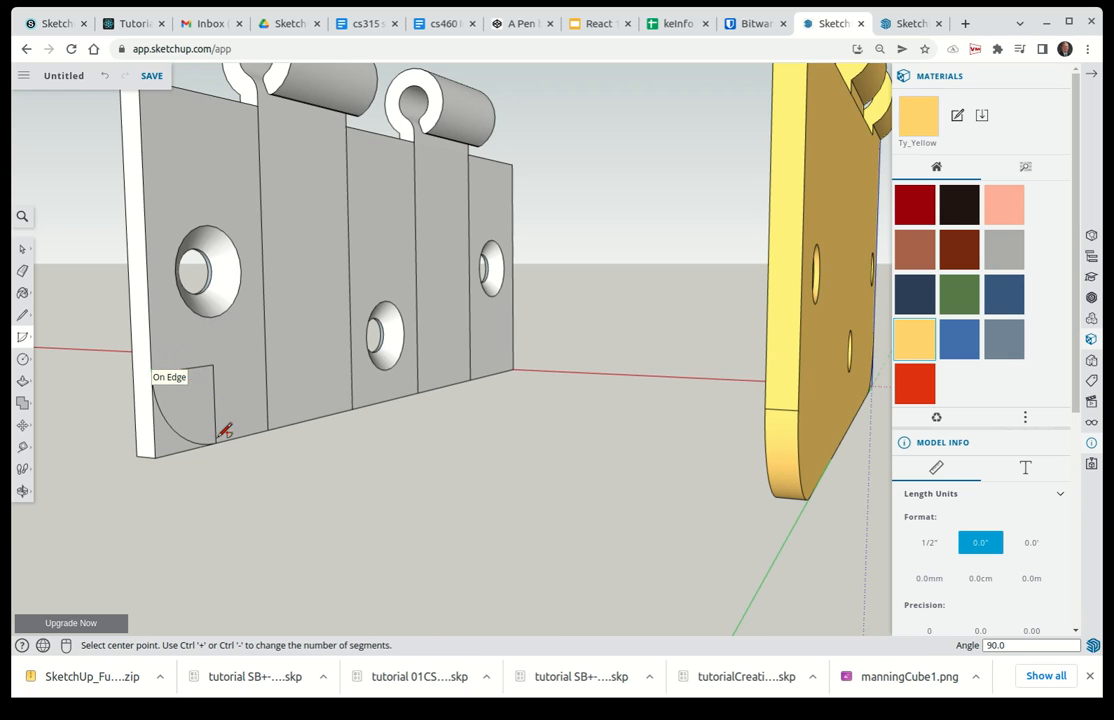
- Push the waste outside the near corner's arc 10" through the two-knuckle plate to round that corner
key(p)
click(175, 425)
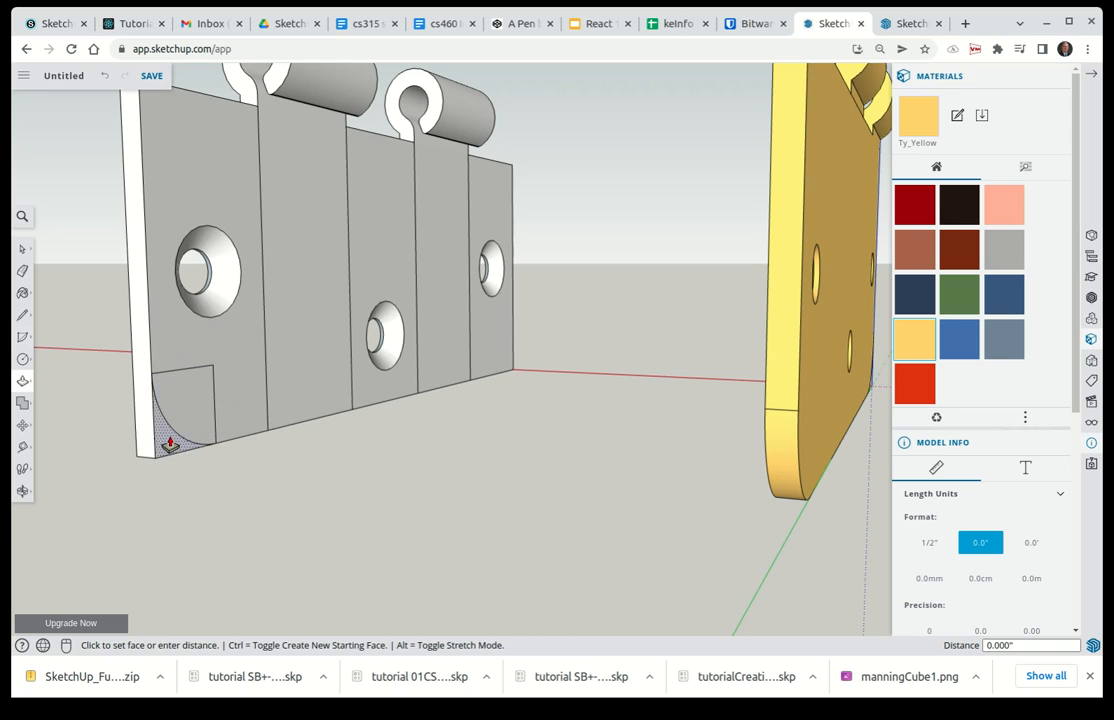
click(135, 383)
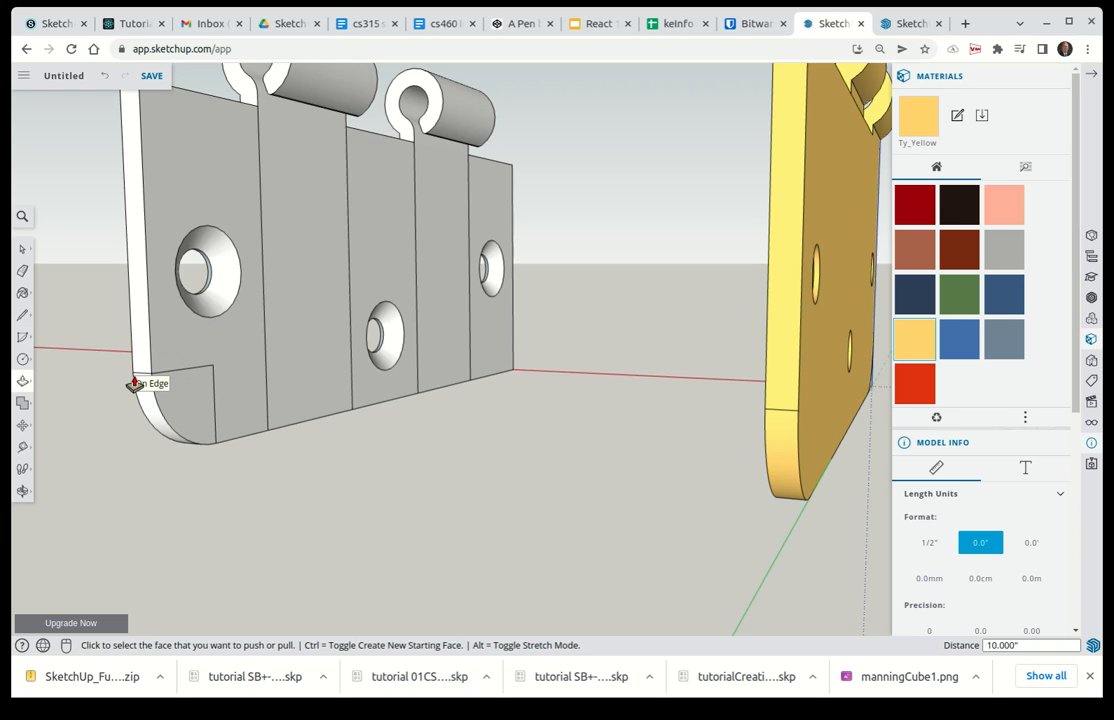
- Delete the pie's leftover straight lines inside the newly rounded near corner
click(22, 248)
click(55, 239)
click(177, 371)
key(Delete)
- Delete all the vertical seam lines across the countersunk face of the two-knuckle side
key(Delete)
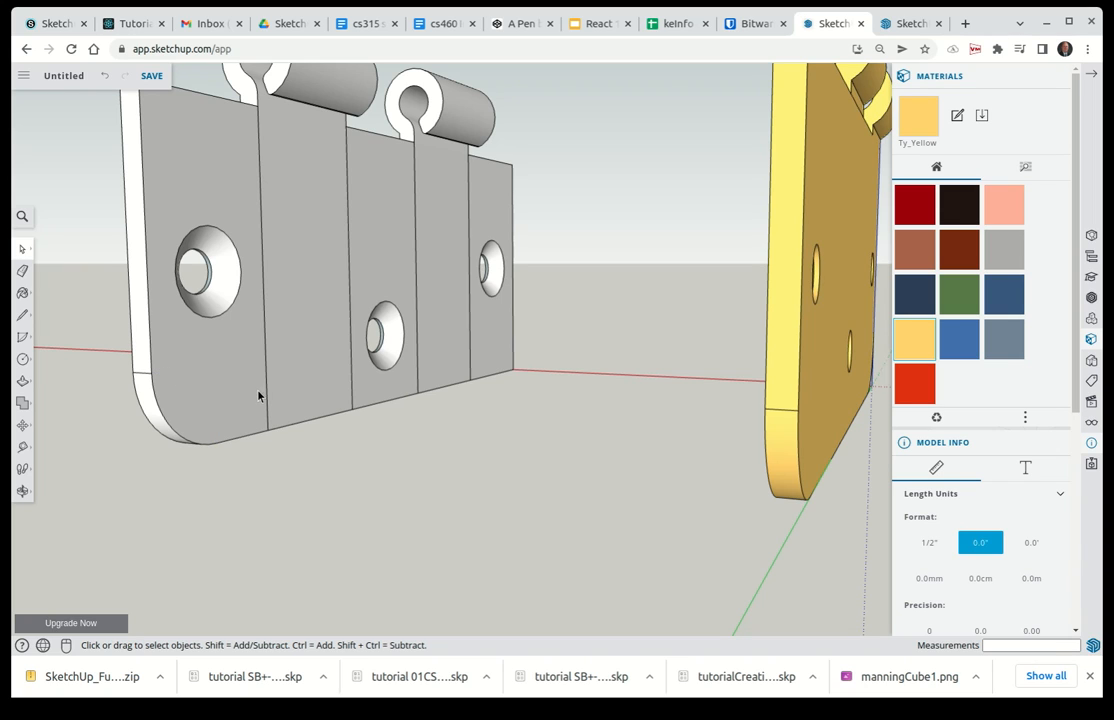
key(Delete)
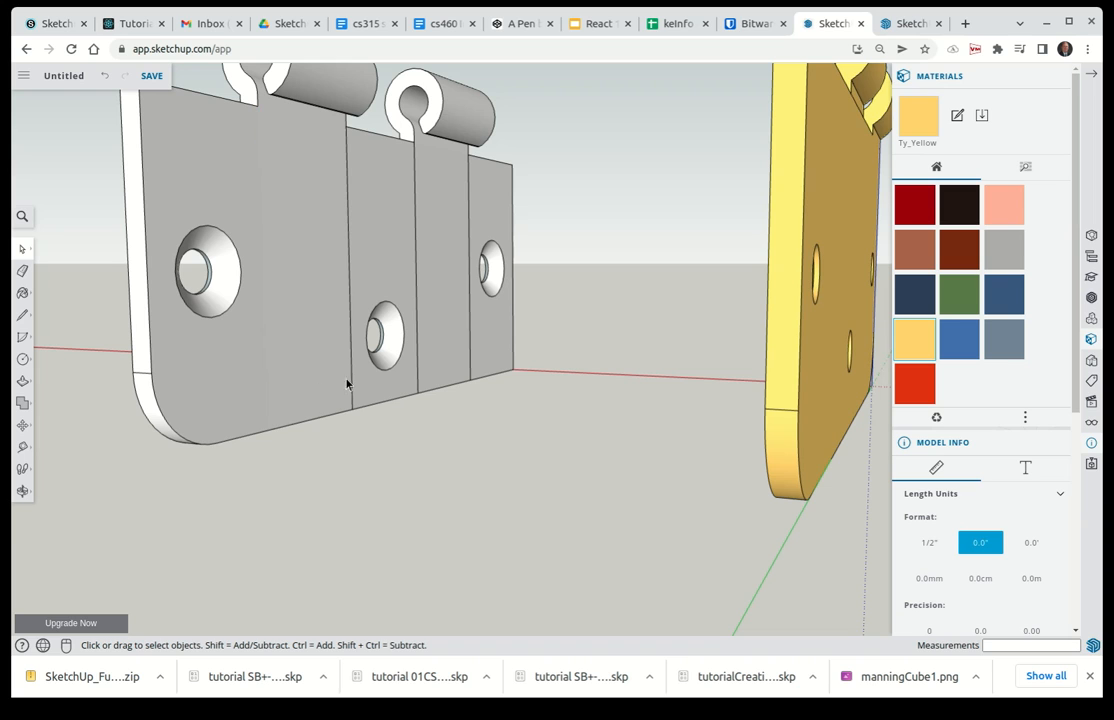
click(351, 383)
key(Delete)
click(414, 374)
click(417, 374)
key(Delete)
key(Delete)
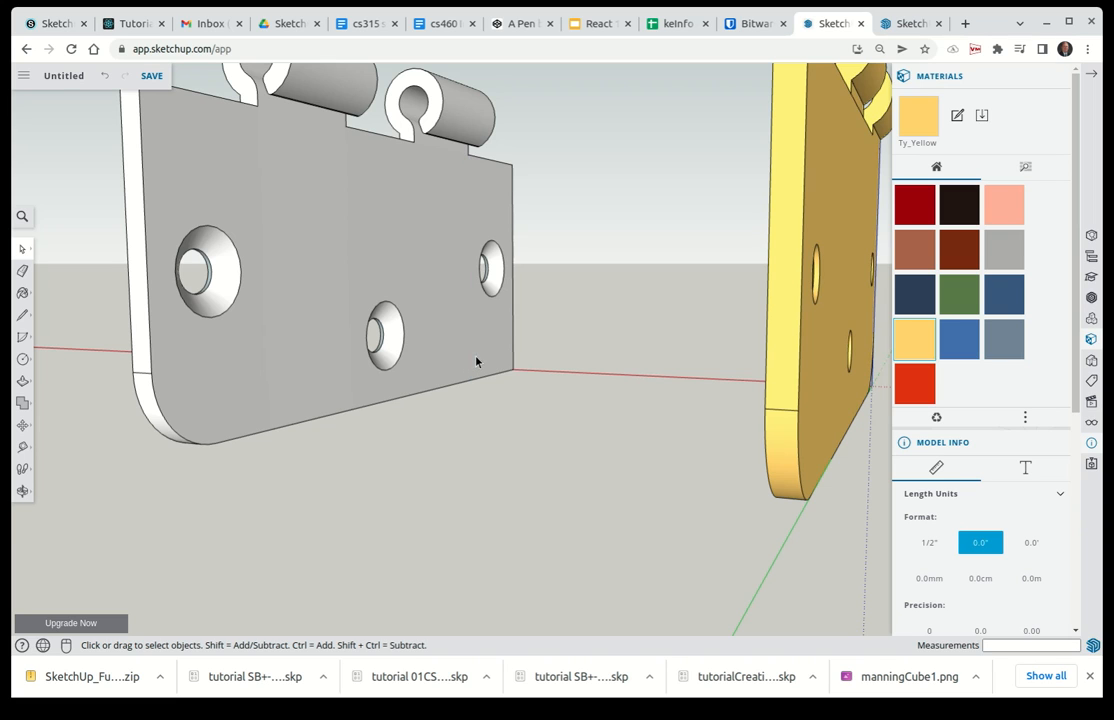
- Draw a 35" vertical guide line up the far end plate from the midpoint of its bottom edge
scroll(500, 378, up, 5)
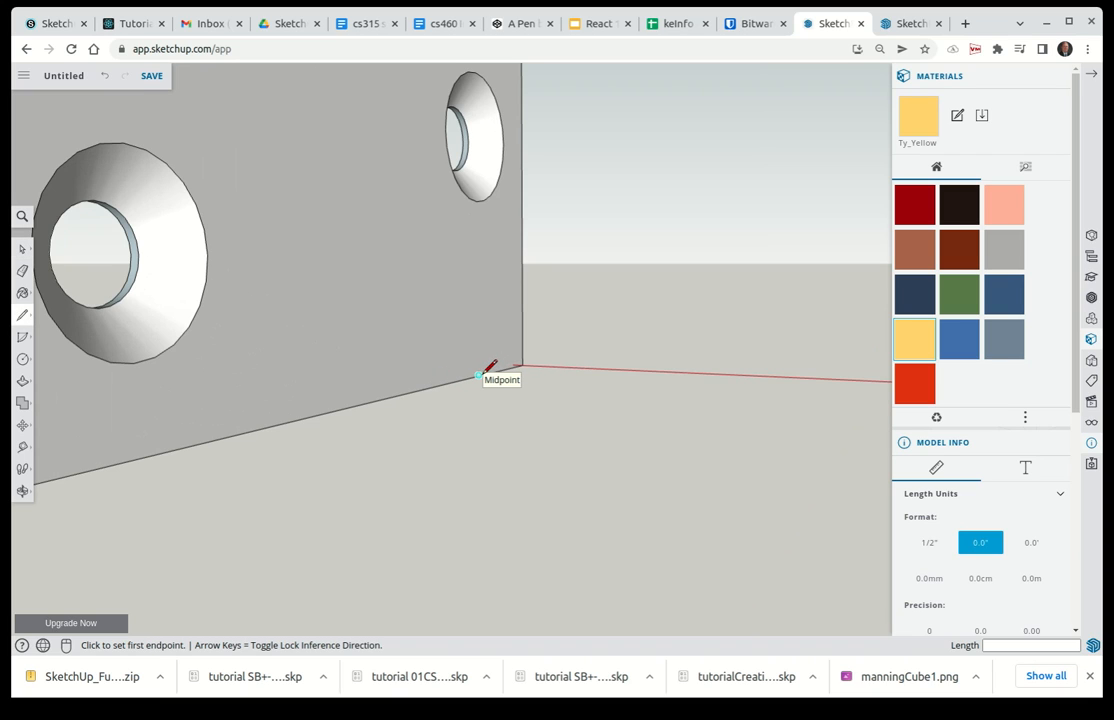
click(478, 375)
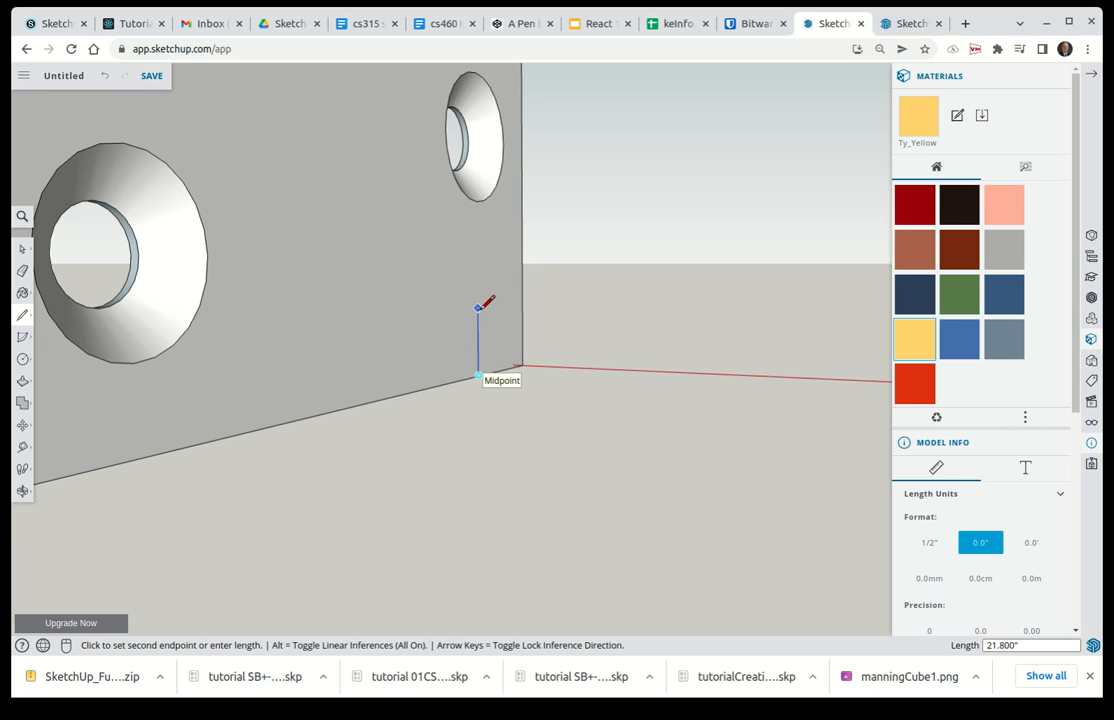
text(3)
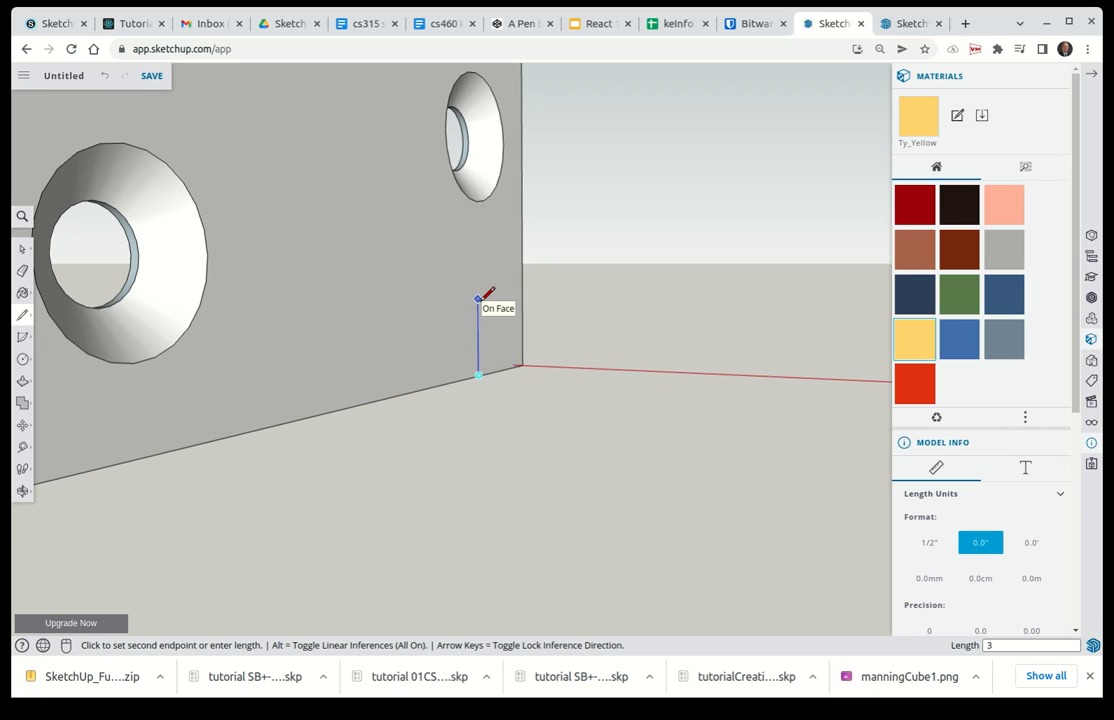
text(5)
key(Return)
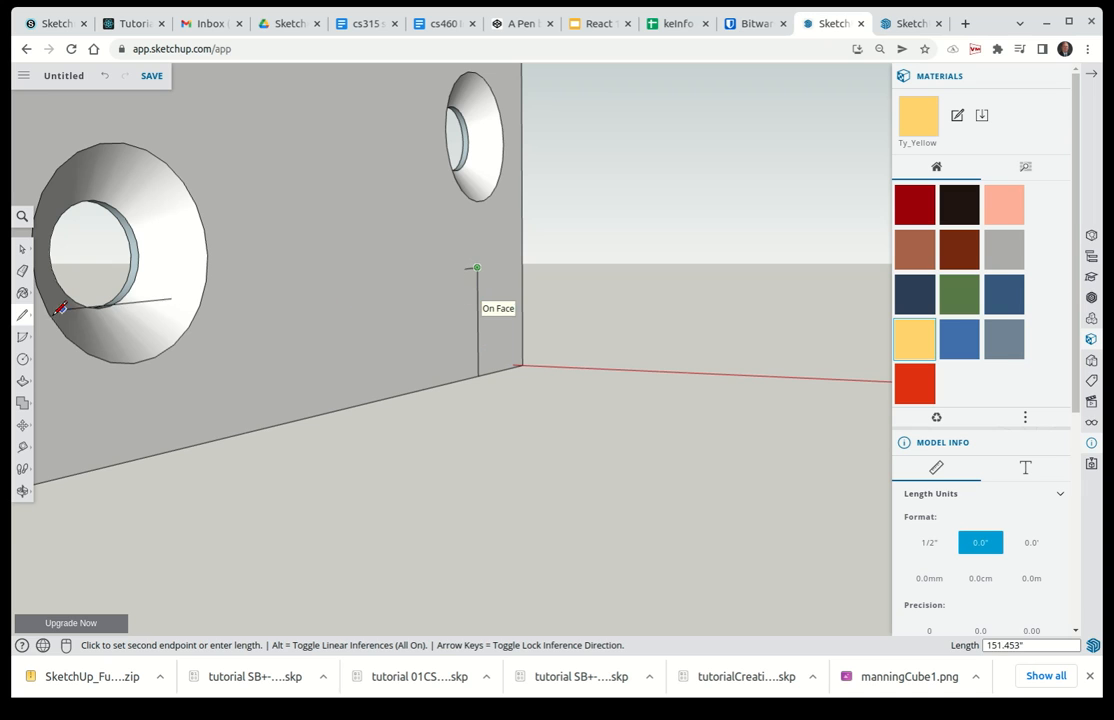
- Draw a 90° pie of 35" radius centred on the guide line's upper end, from the plate's outer edge to its bottom edge
click(22, 337)
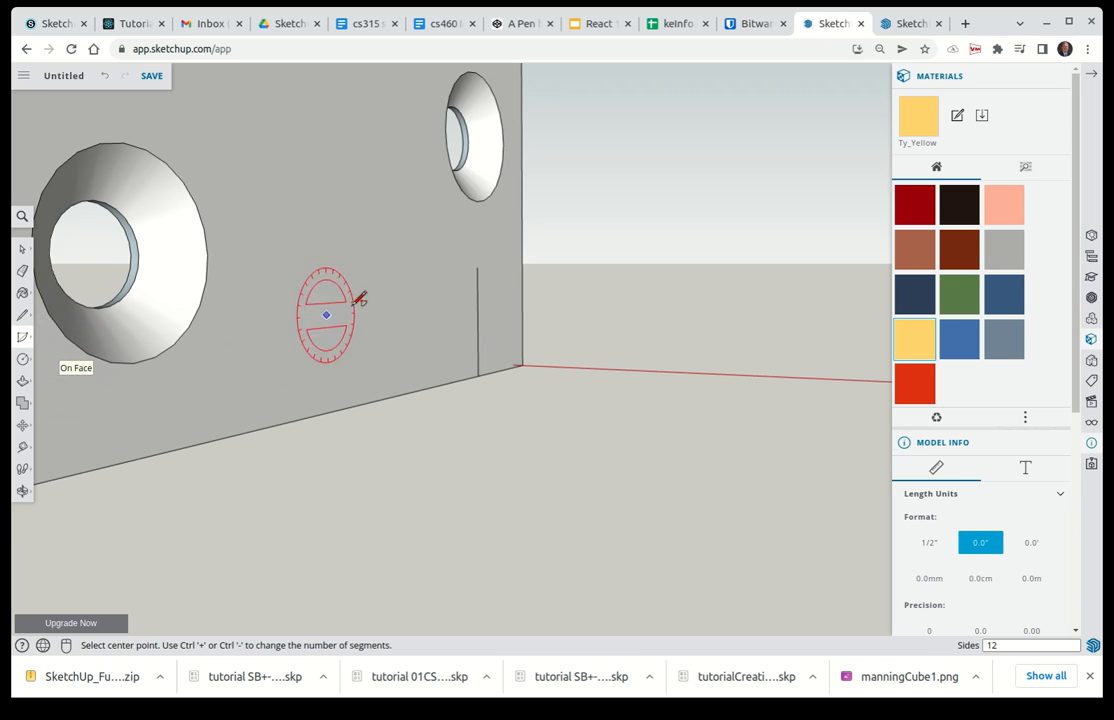
click(477, 267)
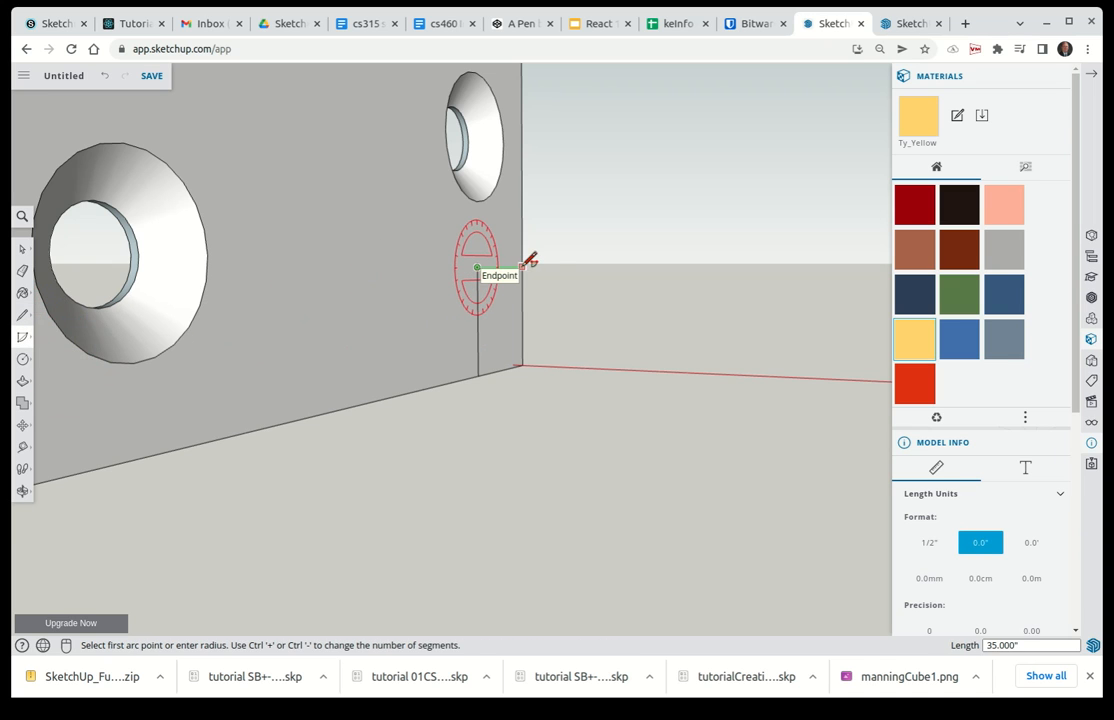
click(523, 265)
click(489, 371)
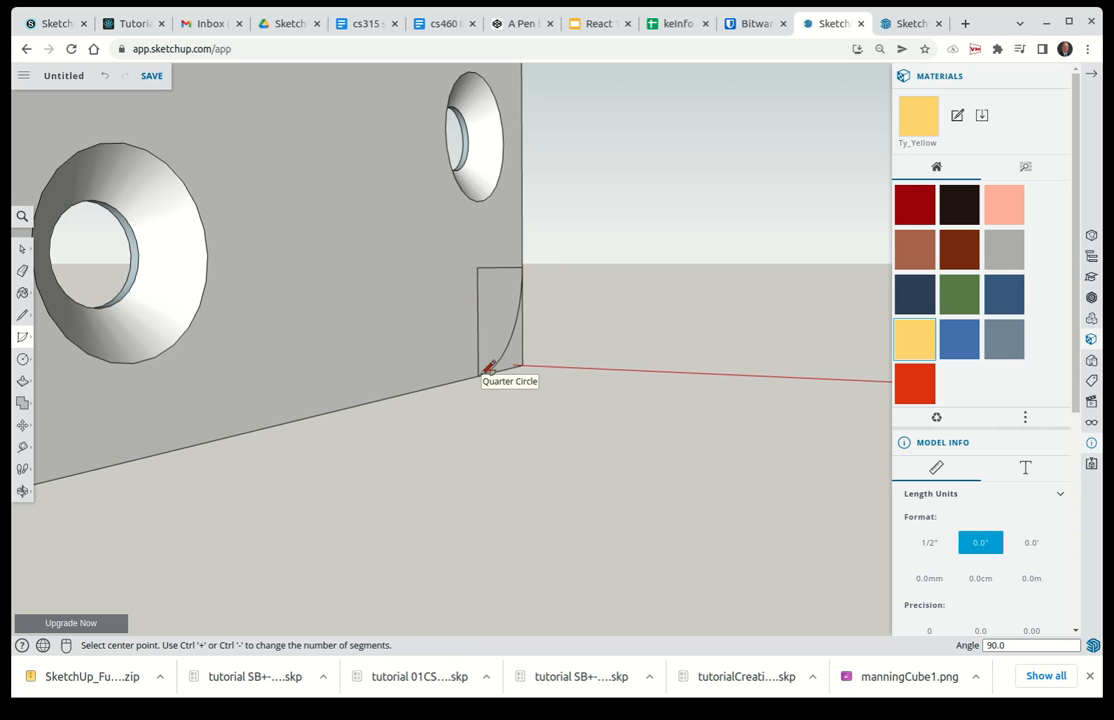
- Push the waste outside the far corner's arc 10" through the plate to round the corner
middle_drag(542, 355, 406, 341)
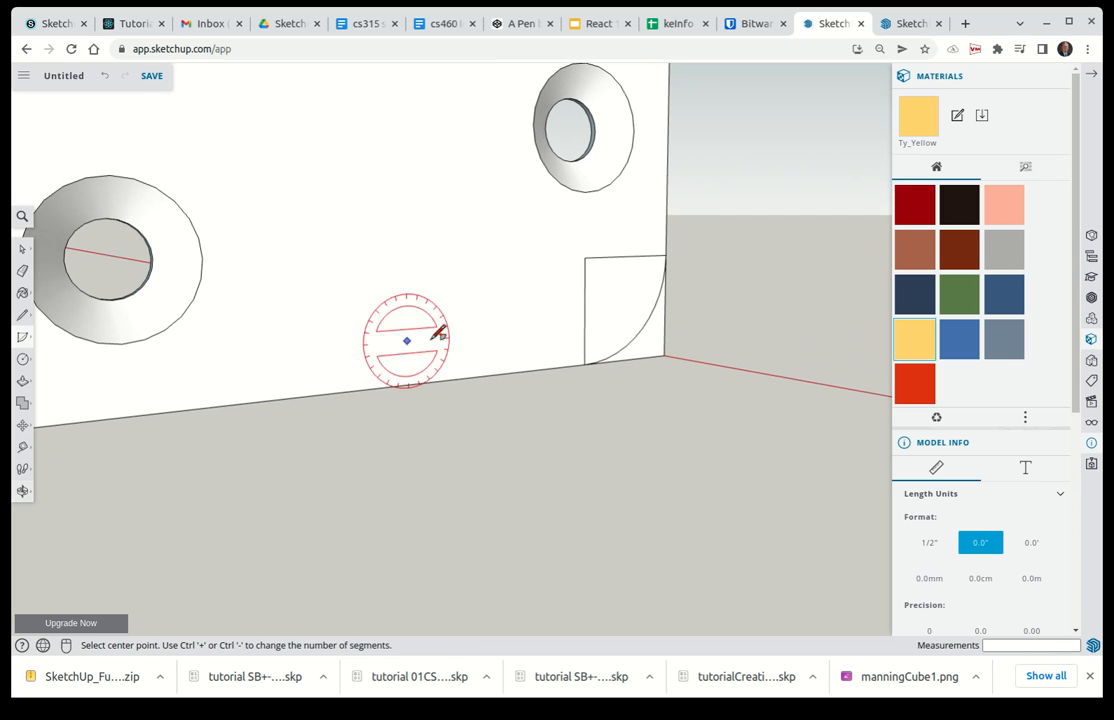
middle_drag(626, 328, 117, 308)
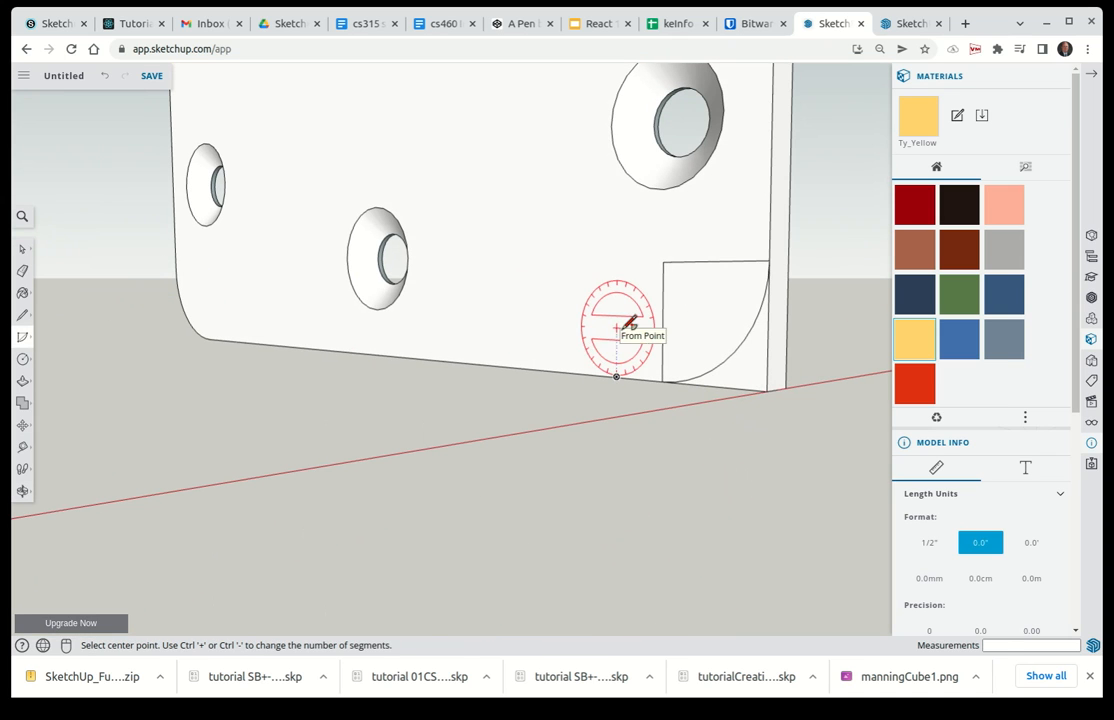
key(p)
click(766, 346)
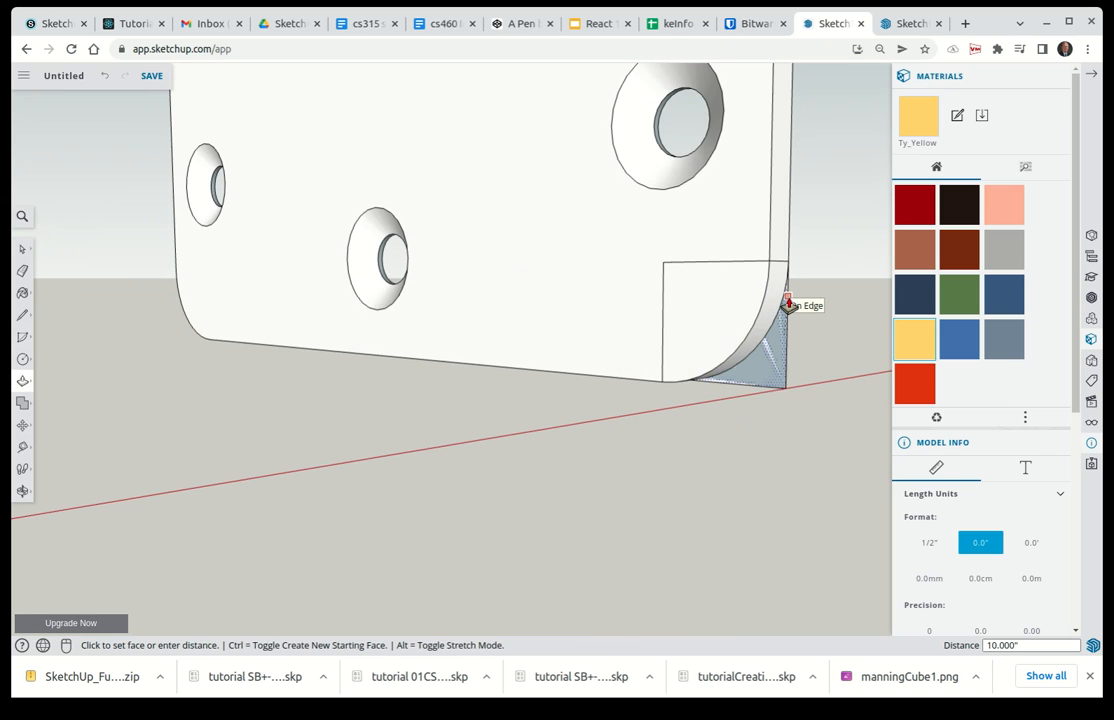
click(788, 303)
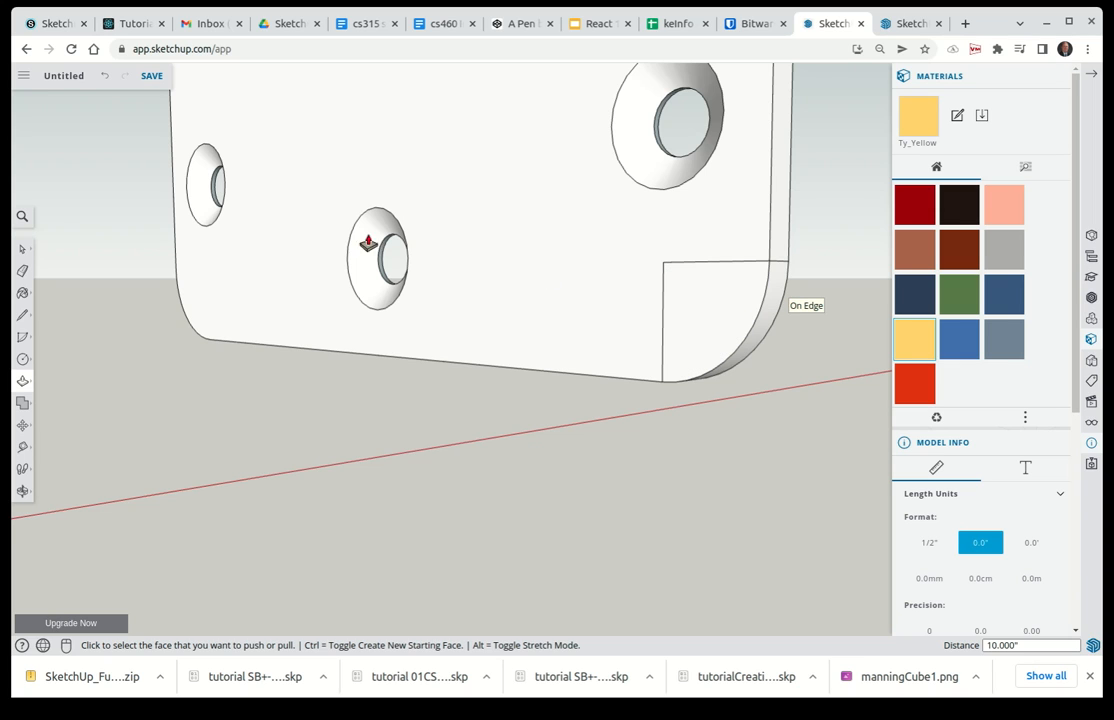
- Delete the pie's leftover straight lines at the far rounded corner, undoing any deletion that removes the plate's face
click(24, 251)
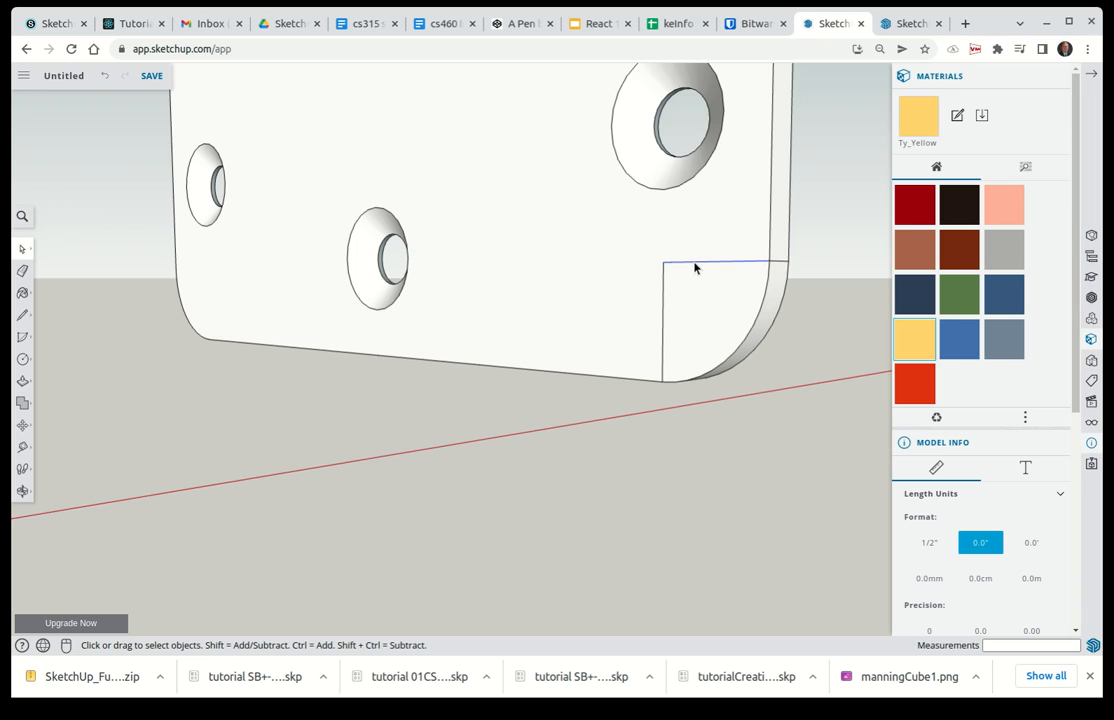
click(662, 308)
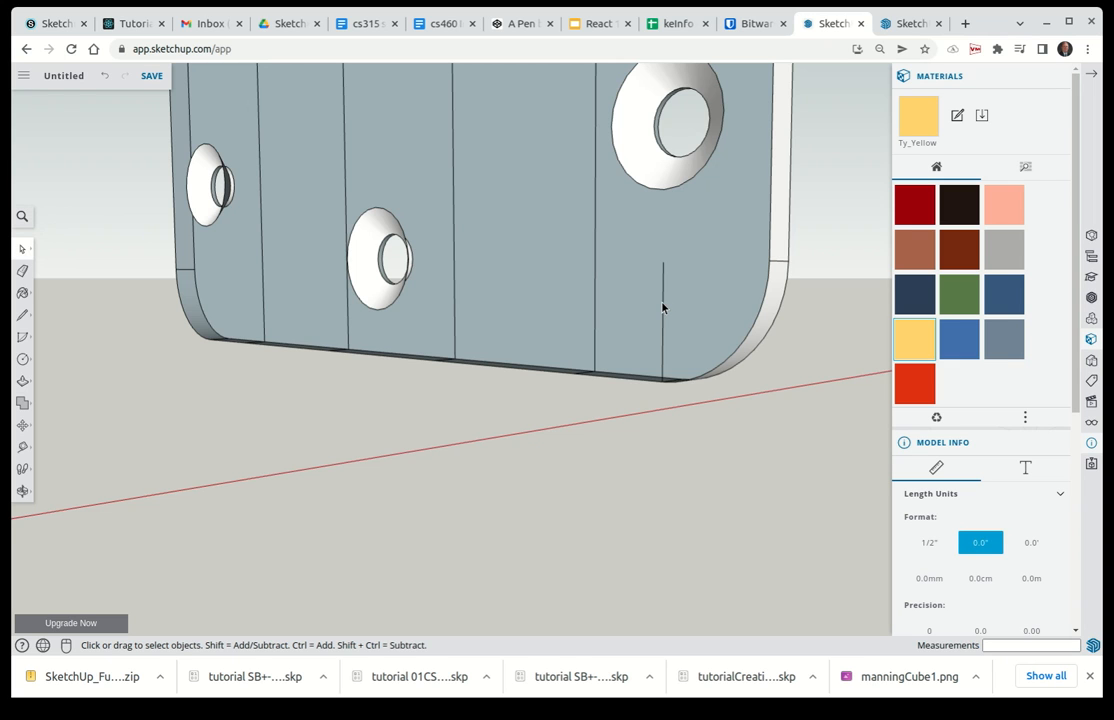
key(ctrl+z)
- Delete the vertical seam lines across the back face of the two-knuckle side
middle_drag(663, 305, 399, 188)
key(Delete)
key(Delete)
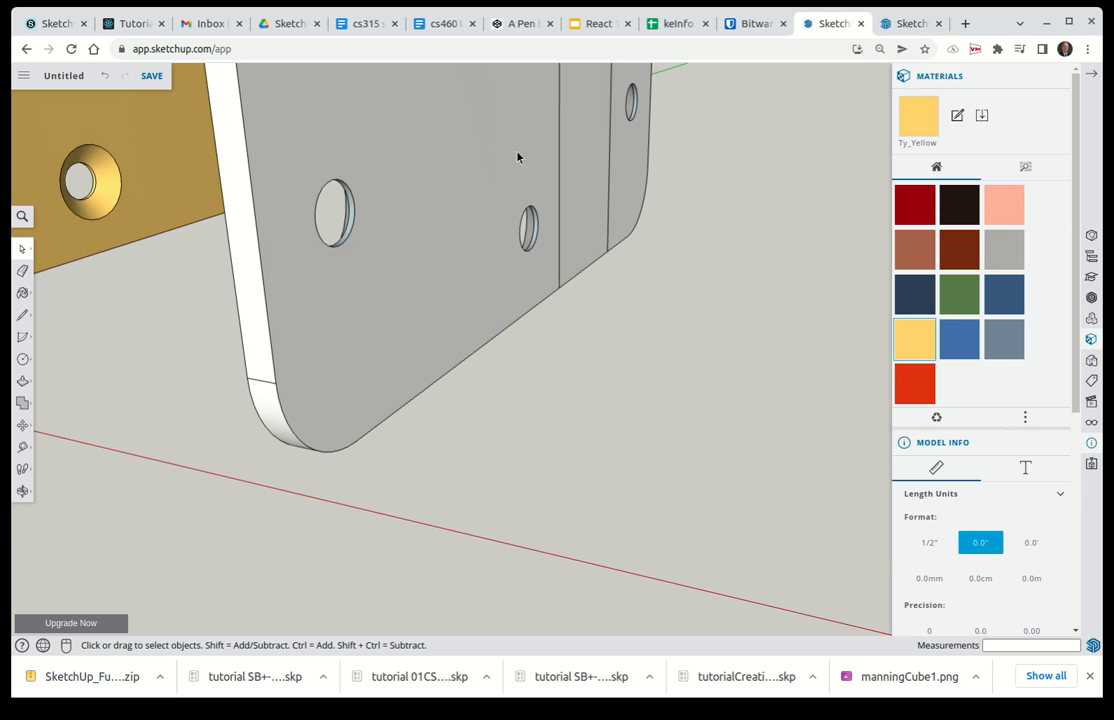
key(Delete)
- Delete the short seam lines across the underside of the two-knuckle side's plate
scroll(610, 170, down, 5)
middle_drag(515, 162, 571, 442)
mouse_move(669, 406)
middle_down()
mouse_move(540, 389)
mouse_move(346, 340)
mouse_move(703, 356)
mouse_move(741, 378)
mouse_move(271, 380)
mouse_move(372, 330)
mouse_move(811, 336)
mouse_move(805, 313)
mouse_move(878, 249)
mouse_move(742, 163)
mouse_move(756, 154)
middle_up()
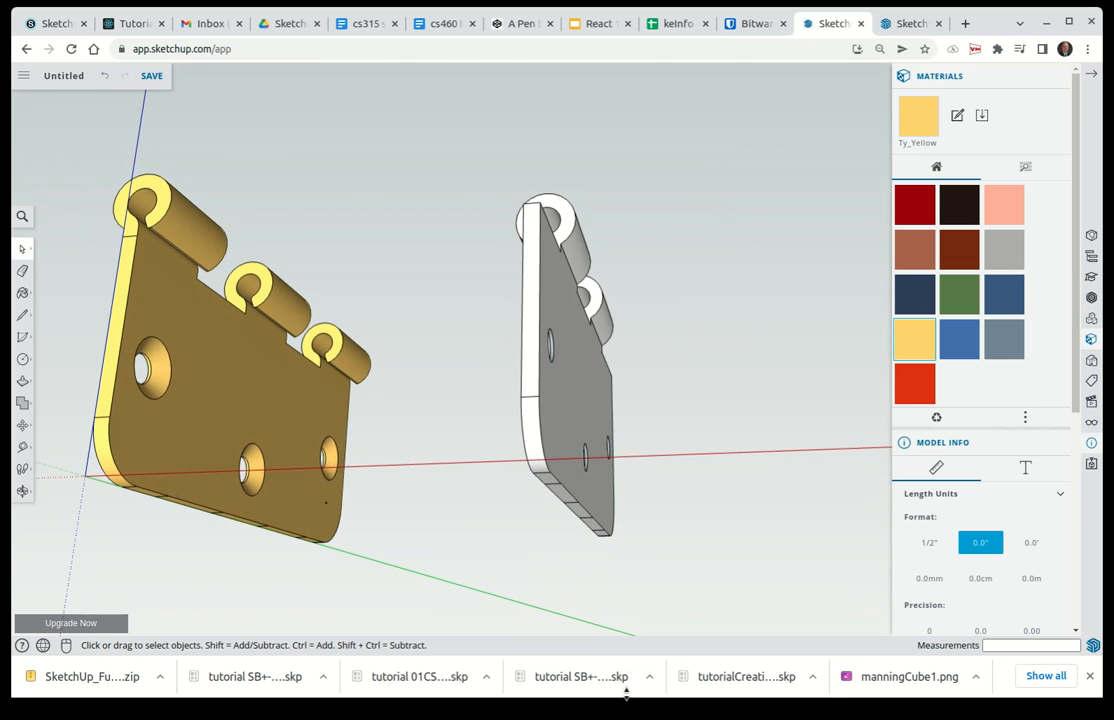
mouse_move(704, 495)
middle_down()
mouse_move(710, 414)
mouse_move(600, 404)
middle_up()
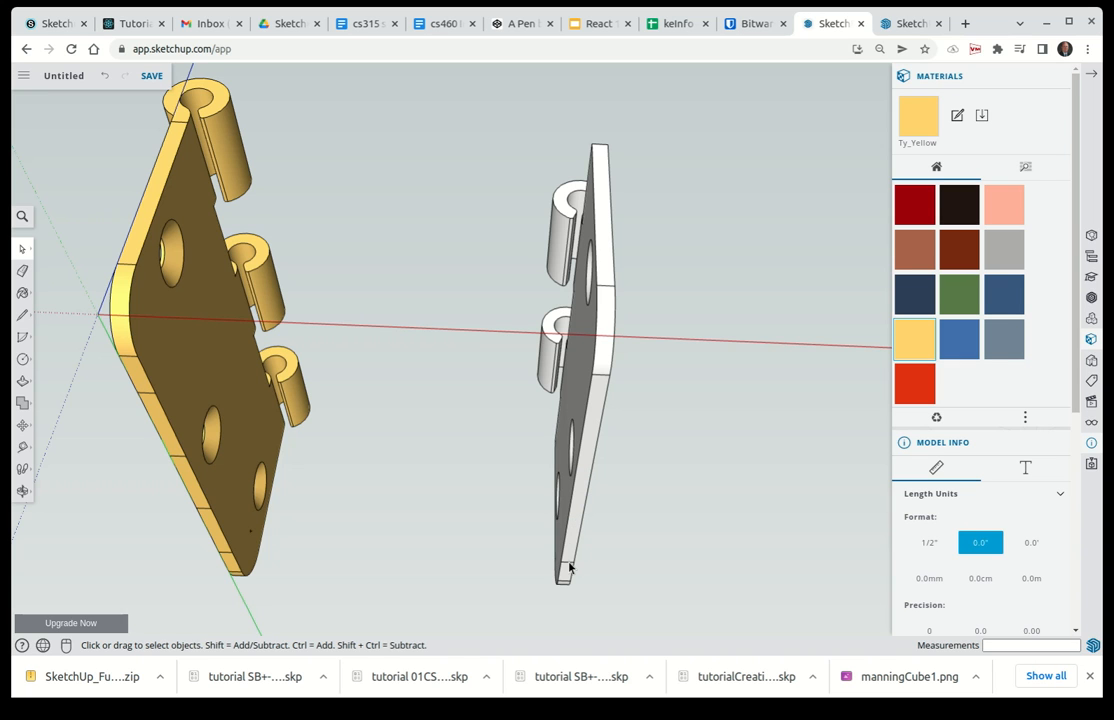
middle_drag(575, 545, 748, 504)
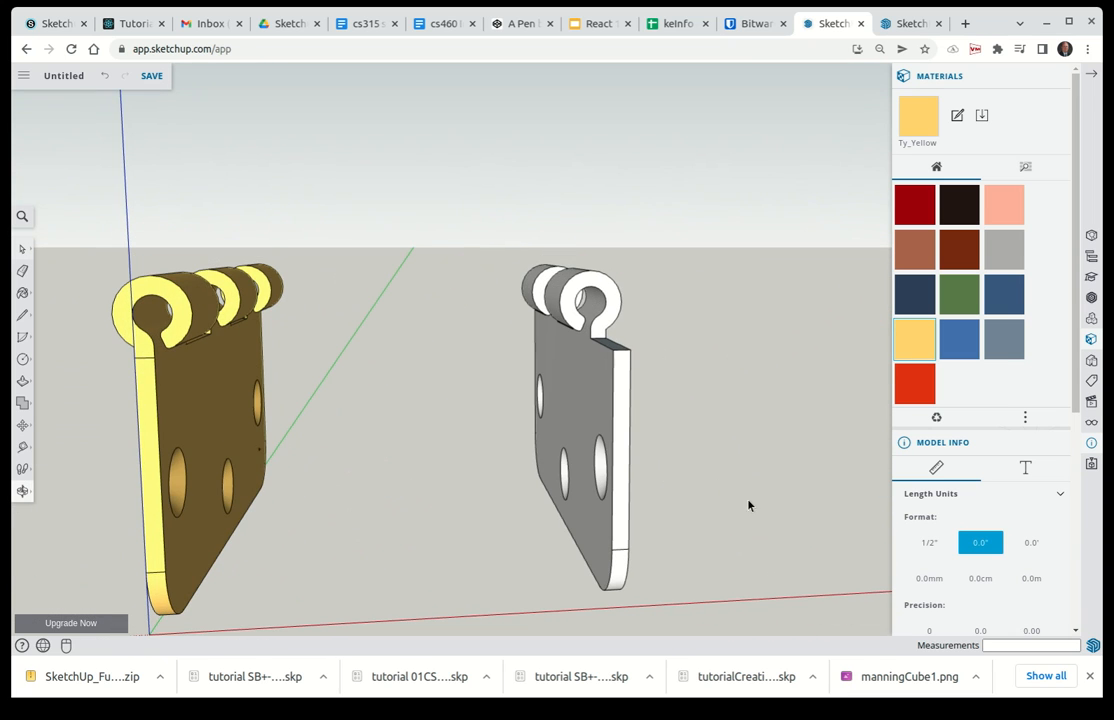
- Make the whole unpainted two-knuckle side of the hinge into one group
drag(485, 230, 664, 627)
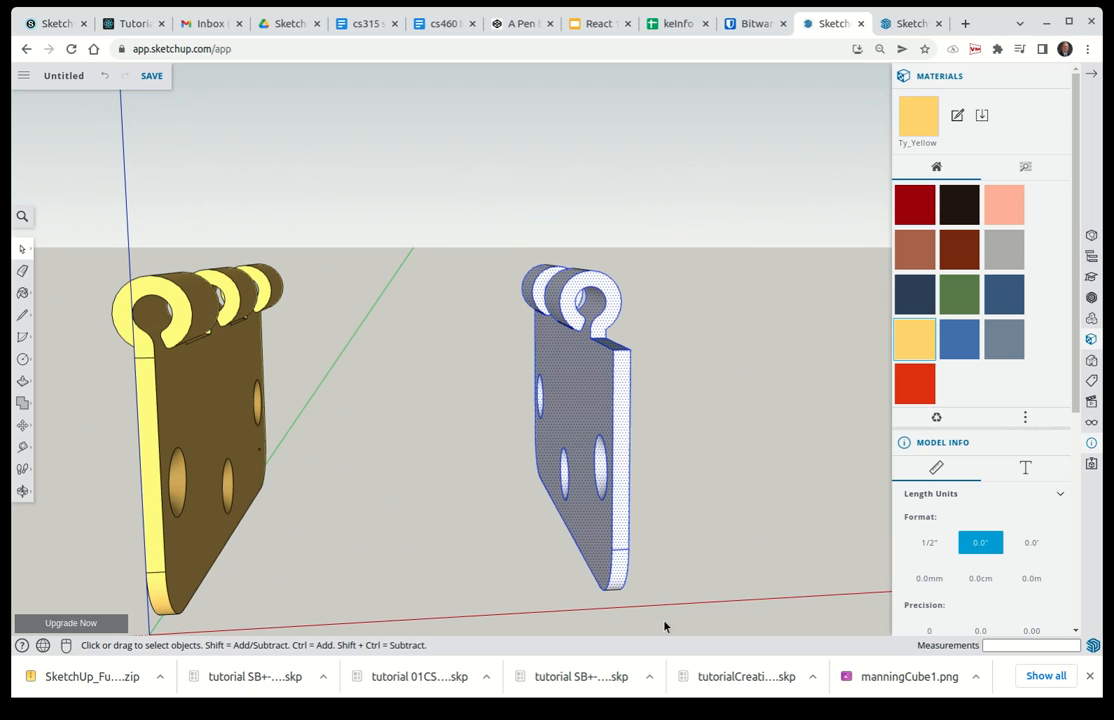
right_click(621, 519)
click(652, 424)
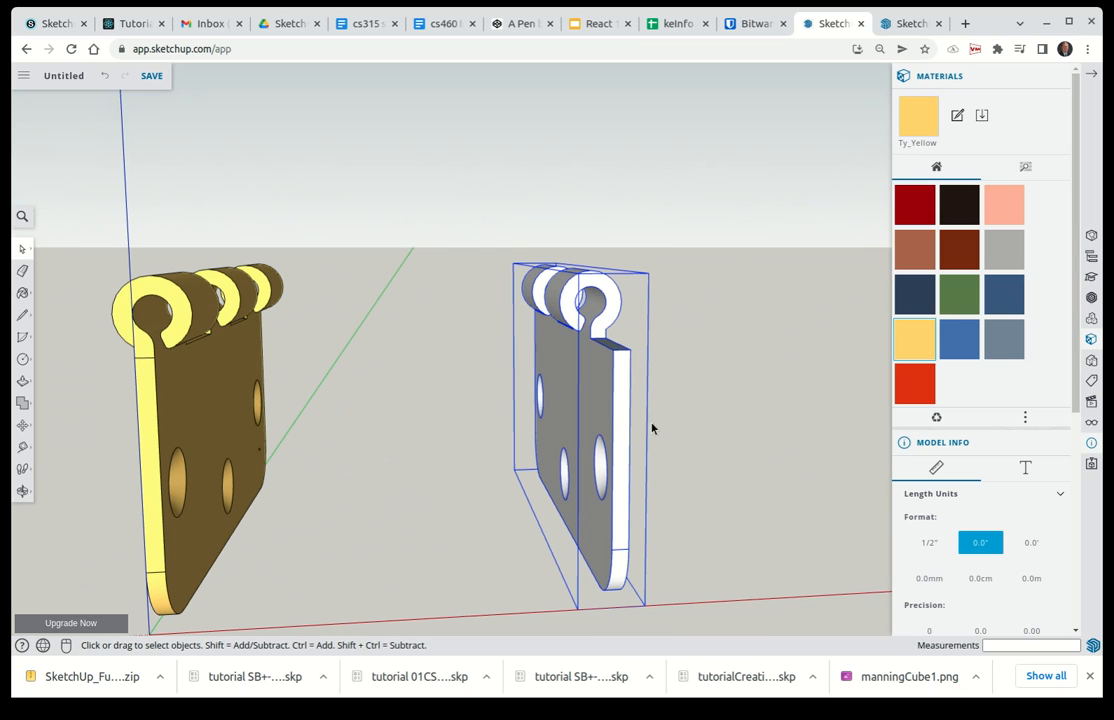
- Paint the grouped two-knuckle side with the Ty_Orange material
click(22, 292)
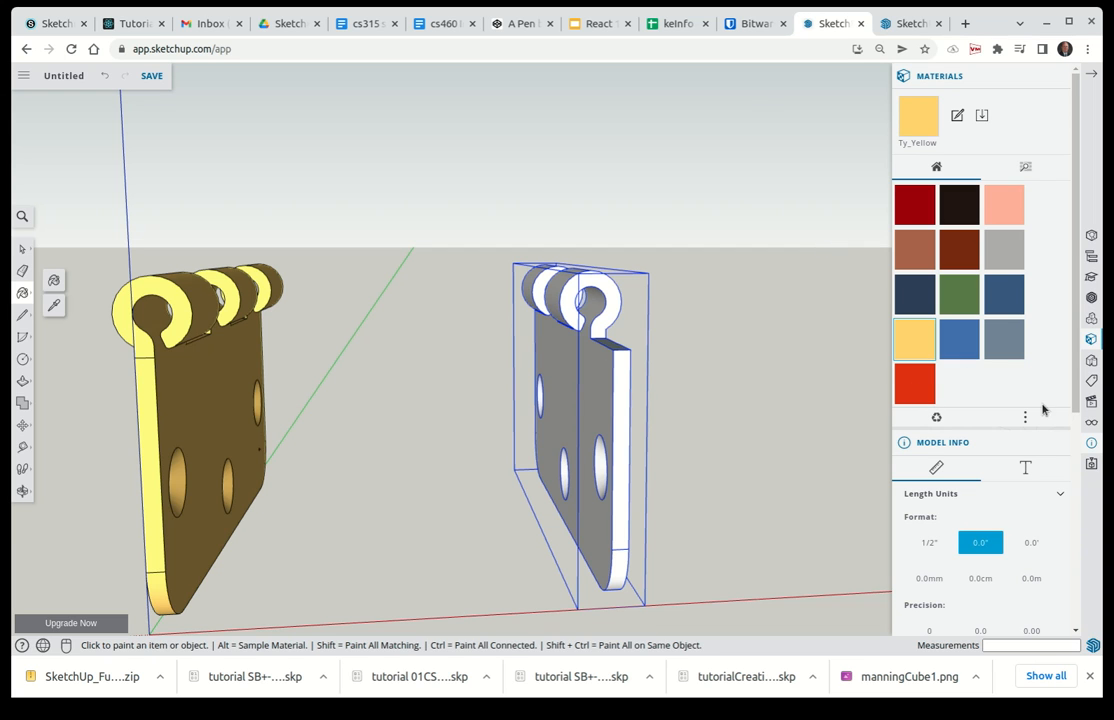
click(915, 383)
click(610, 367)
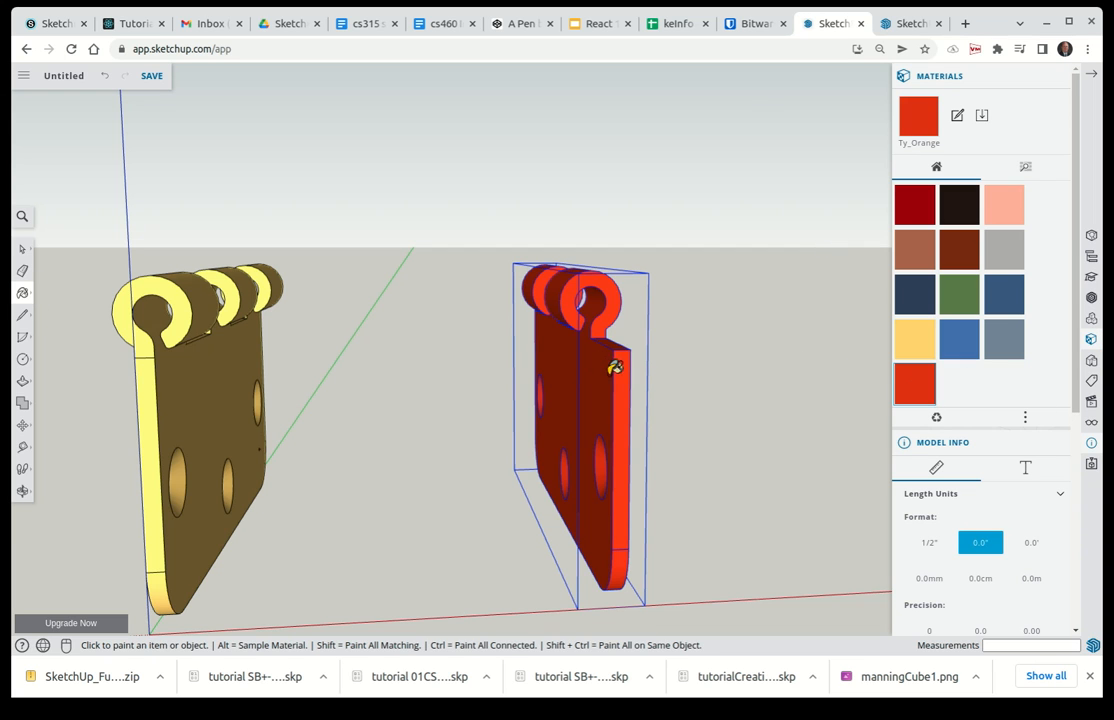
- Draw a horizontal line across the bore of the yellow side's near knuckle, from inner edge to inner edge
mouse_move(354, 323)
middle_down()
mouse_move(510, 348)
mouse_move(598, 287)
mouse_move(348, 368)
mouse_move(348, 388)
mouse_move(381, 335)
mouse_move(390, 395)
mouse_move(393, 363)
mouse_move(425, 337)
mouse_move(269, 393)
middle_up()
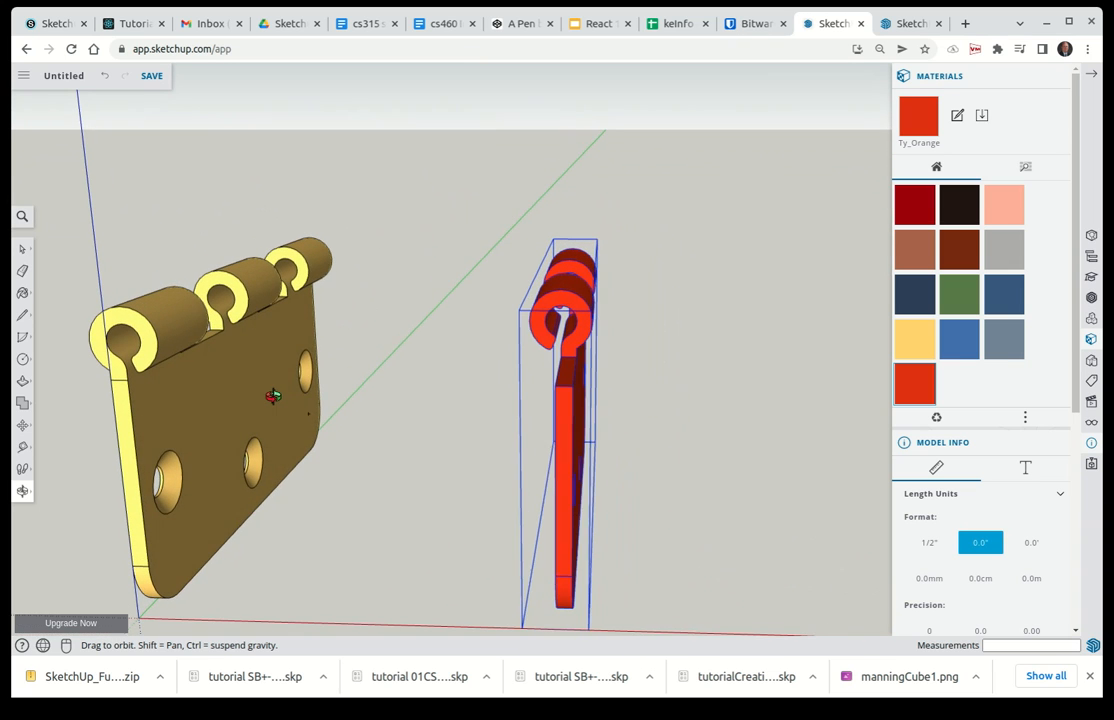
mouse_move(415, 318)
middle_down()
mouse_move(411, 342)
mouse_move(472, 300)
mouse_move(403, 326)
mouse_move(200, 320)
middle_up()
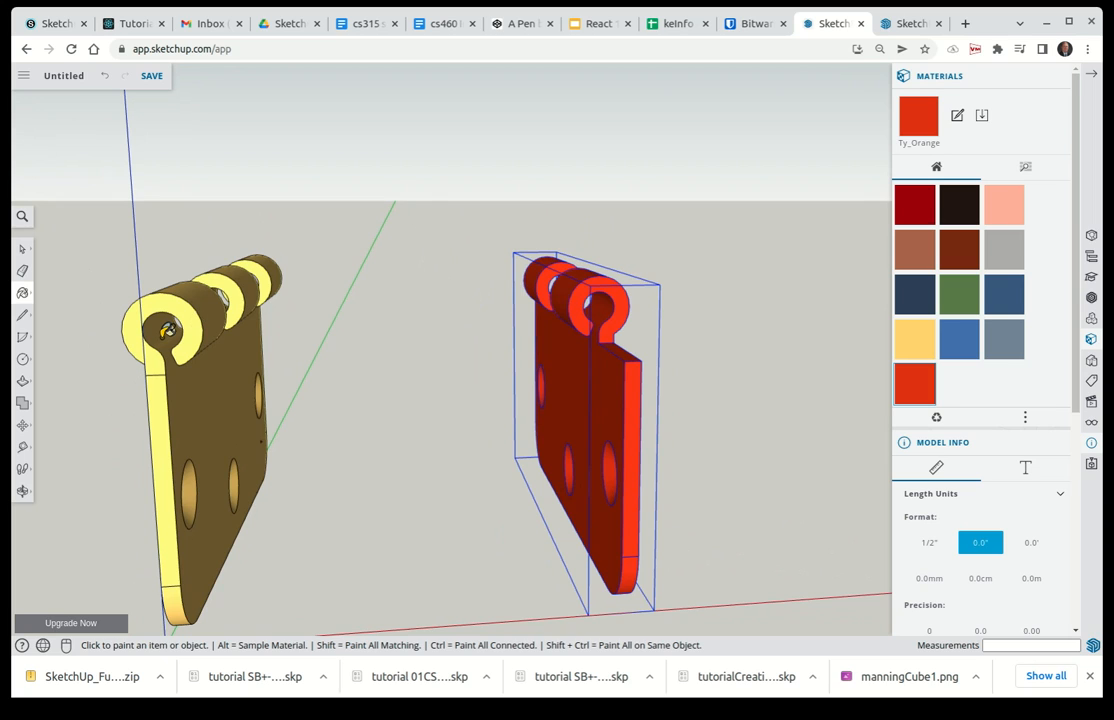
key(l)
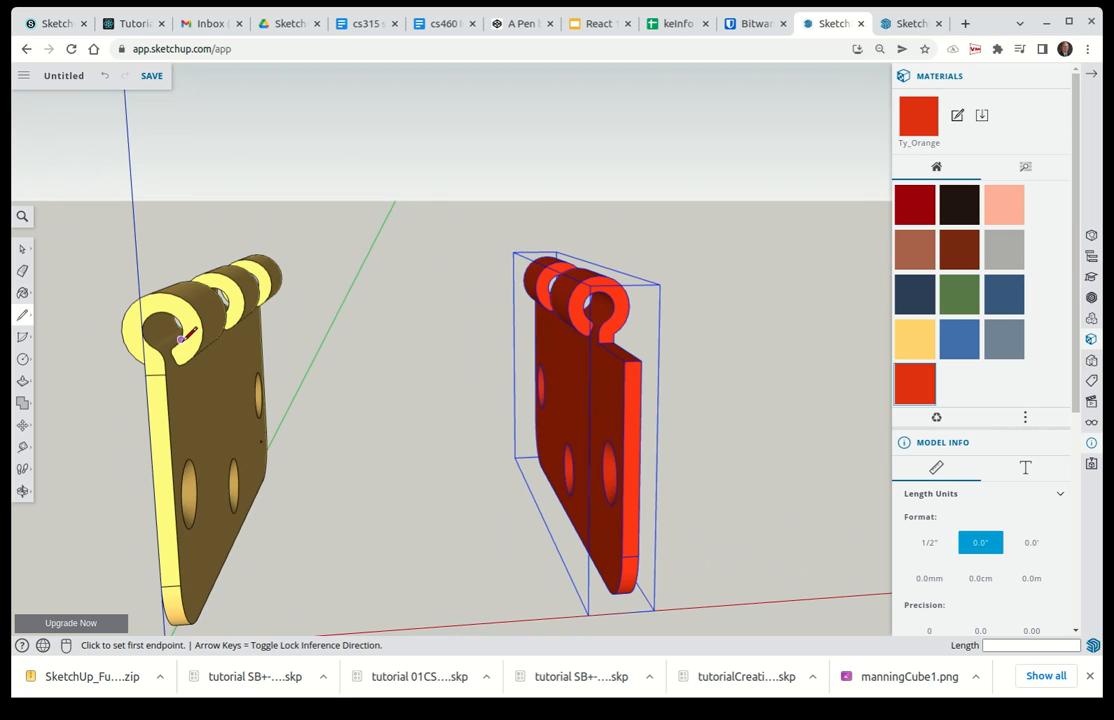
click(183, 329)
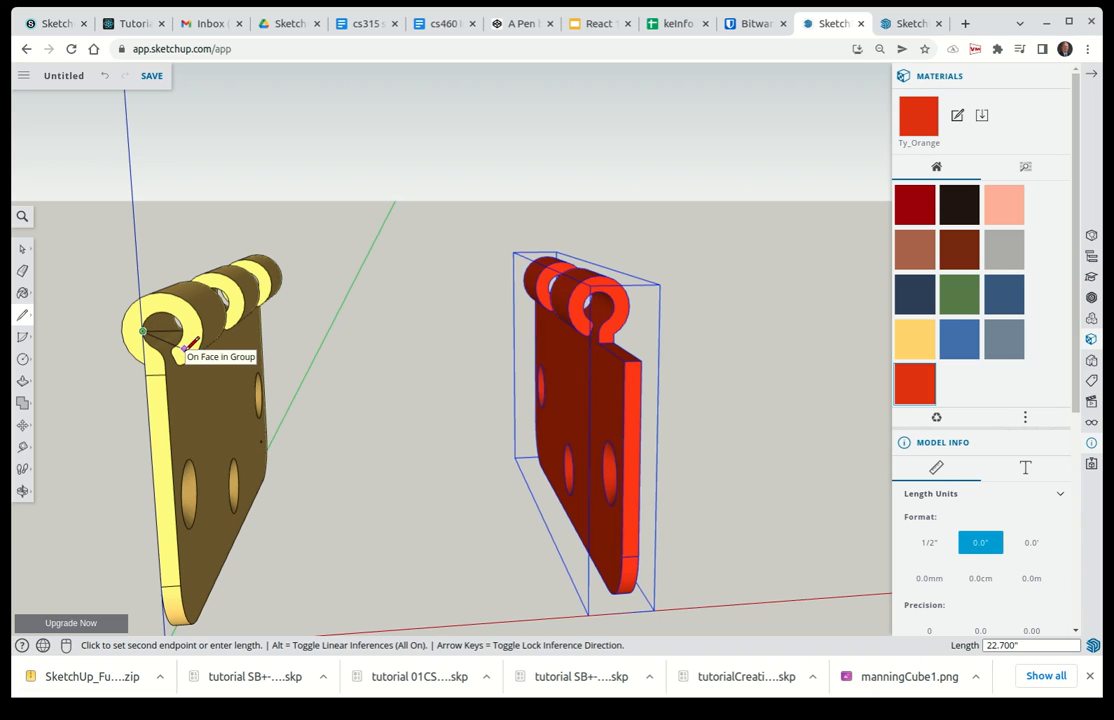
- Draw a circle of 10" radius centred in the near yellow knuckle's bore, reaching the bore's edge
key(c)
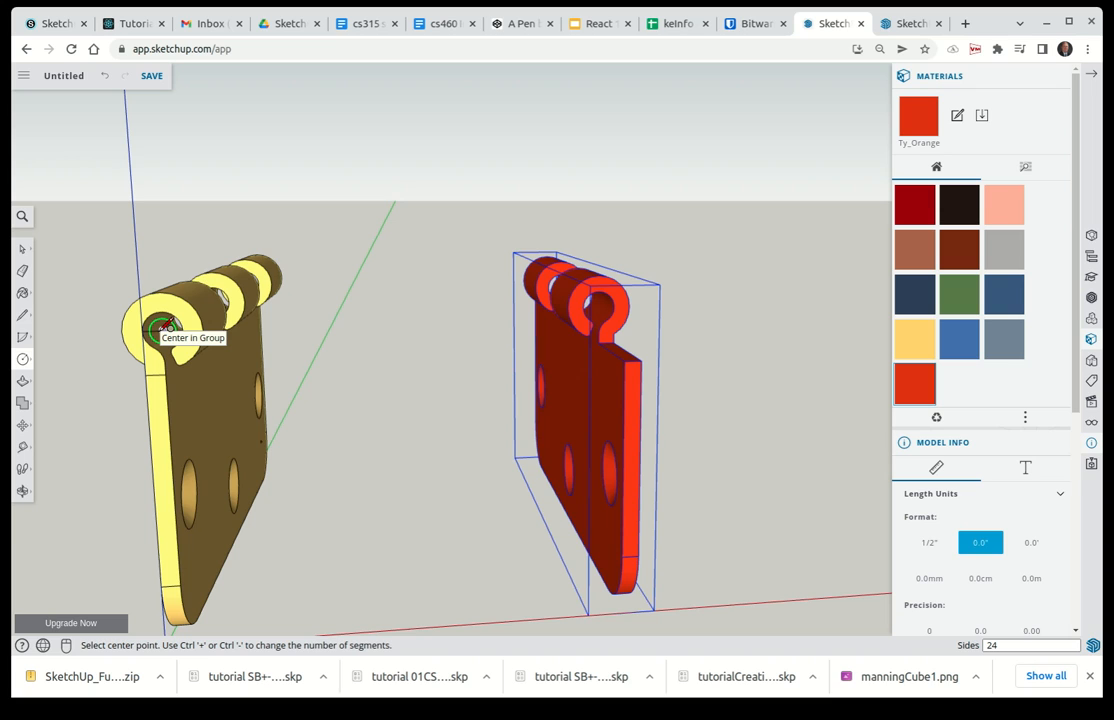
click(163, 328)
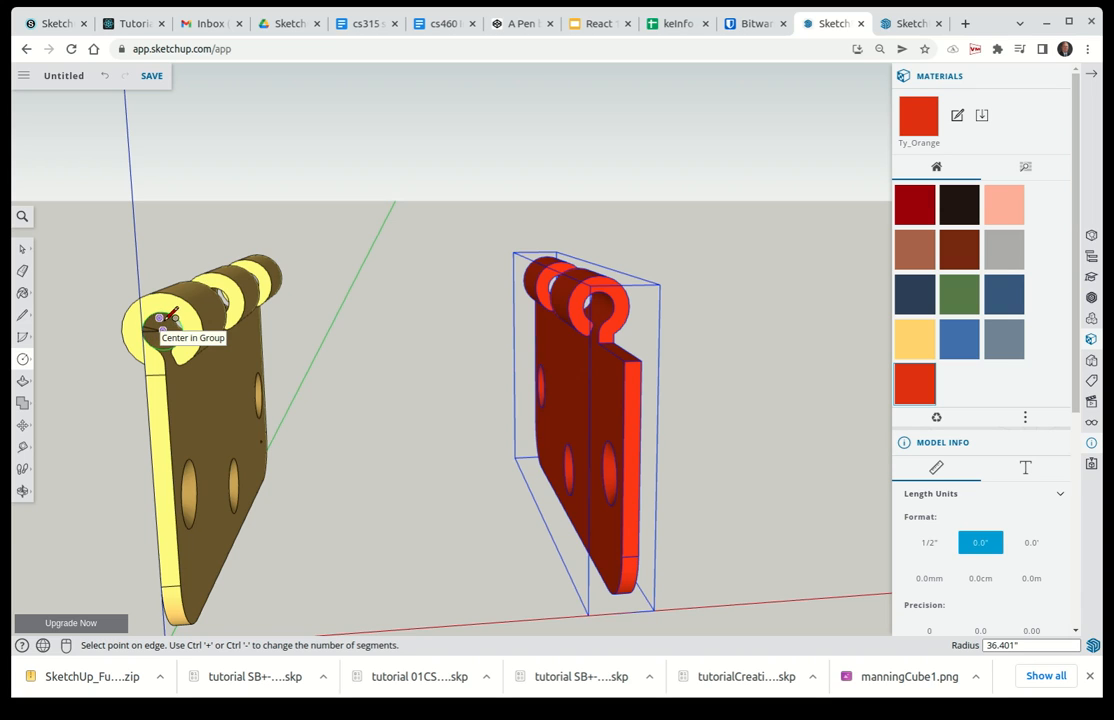
click(176, 312)
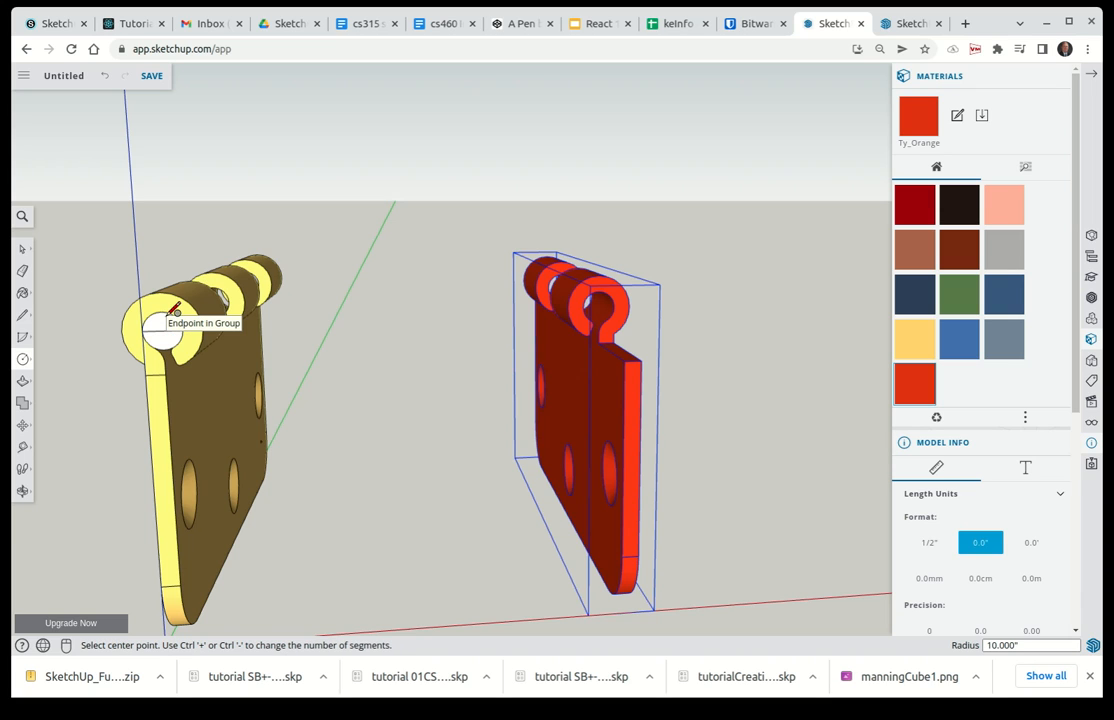
middle_drag(187, 322, 60, 343)
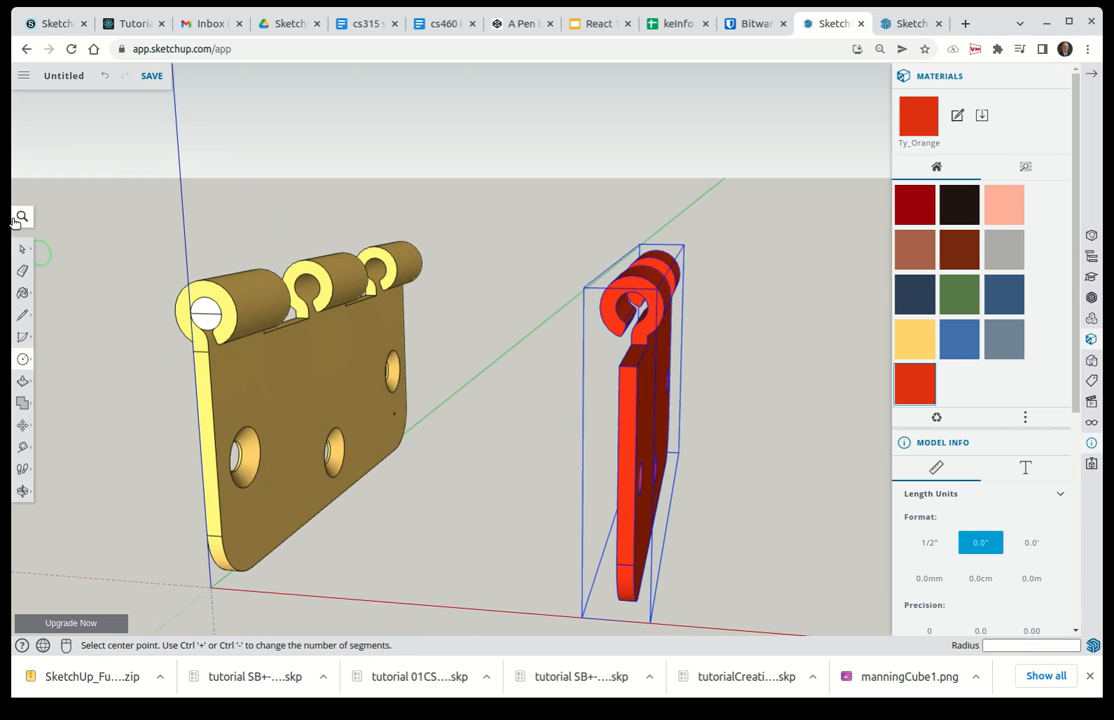
click(22, 248)
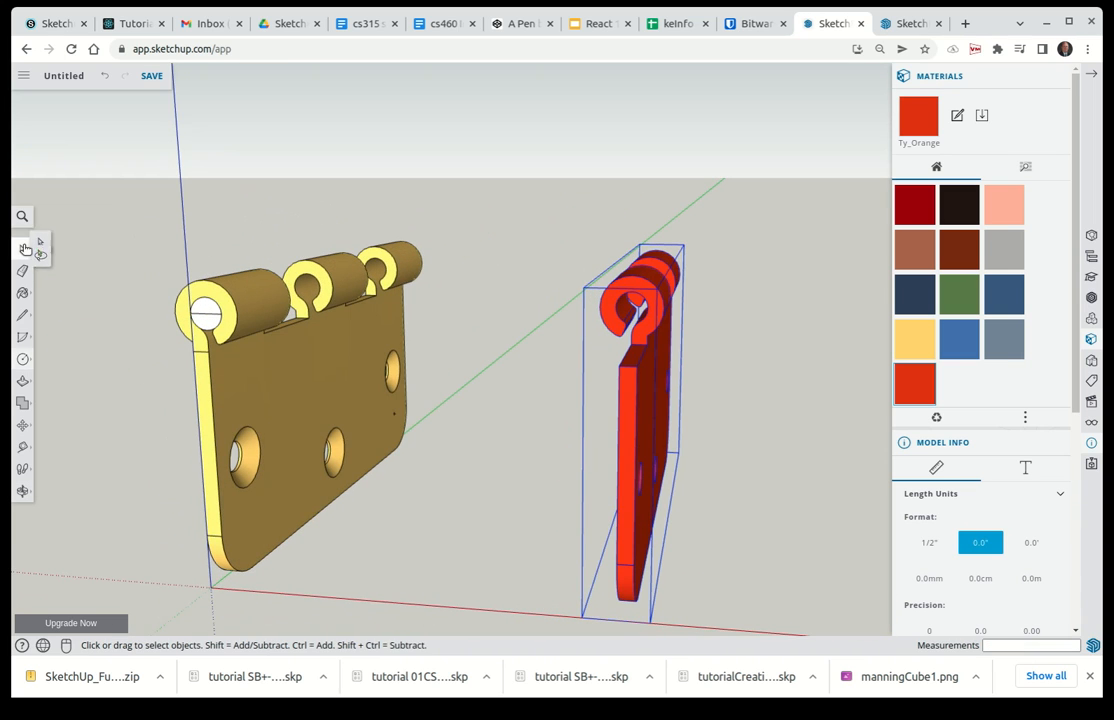
- Erase the line across the bore, extrude the circle about 413" through all the knuckles, and extend its near end about 14" outward
click(206, 317)
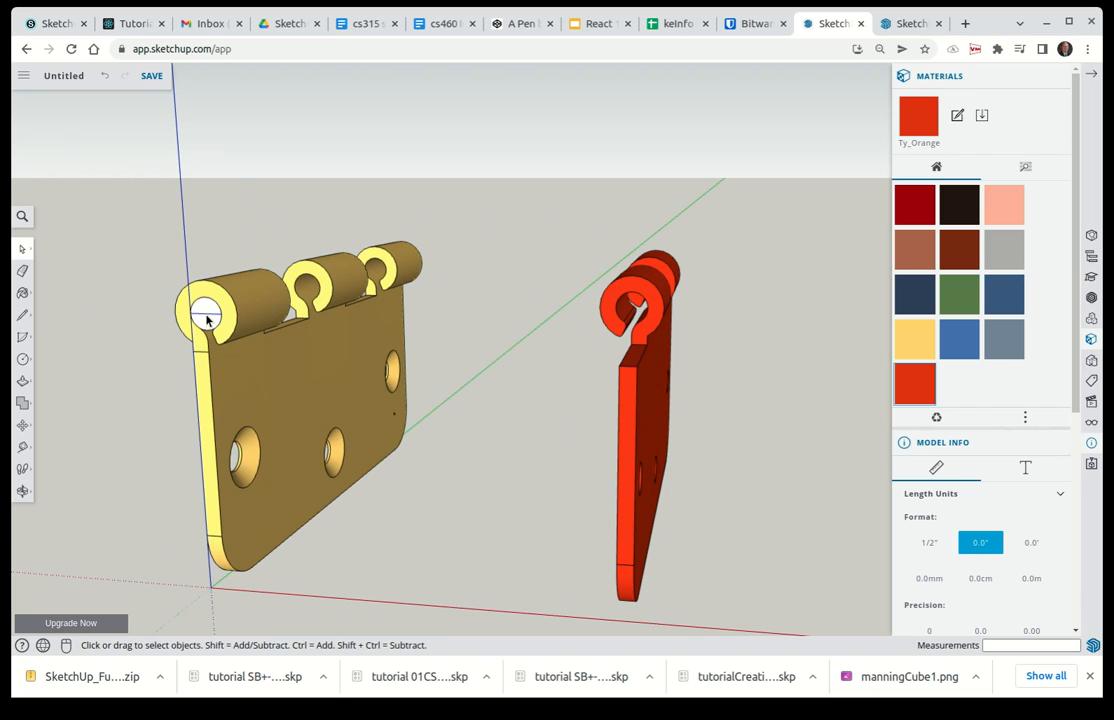
key(p)
click(206, 317)
click(427, 270)
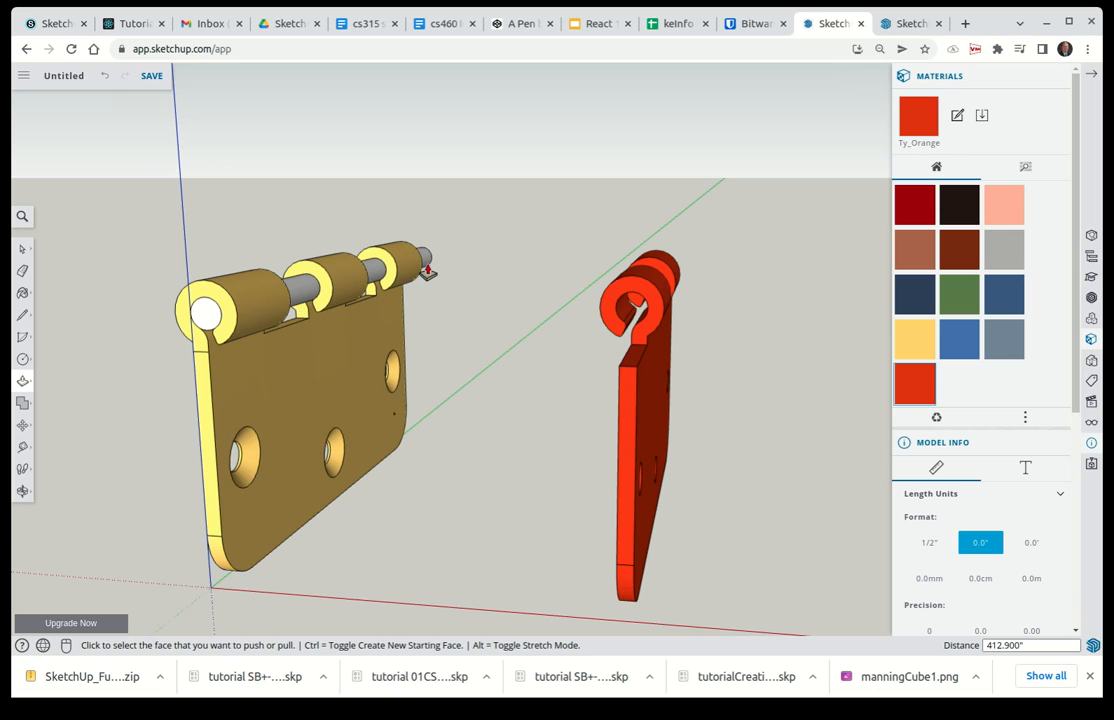
click(199, 316)
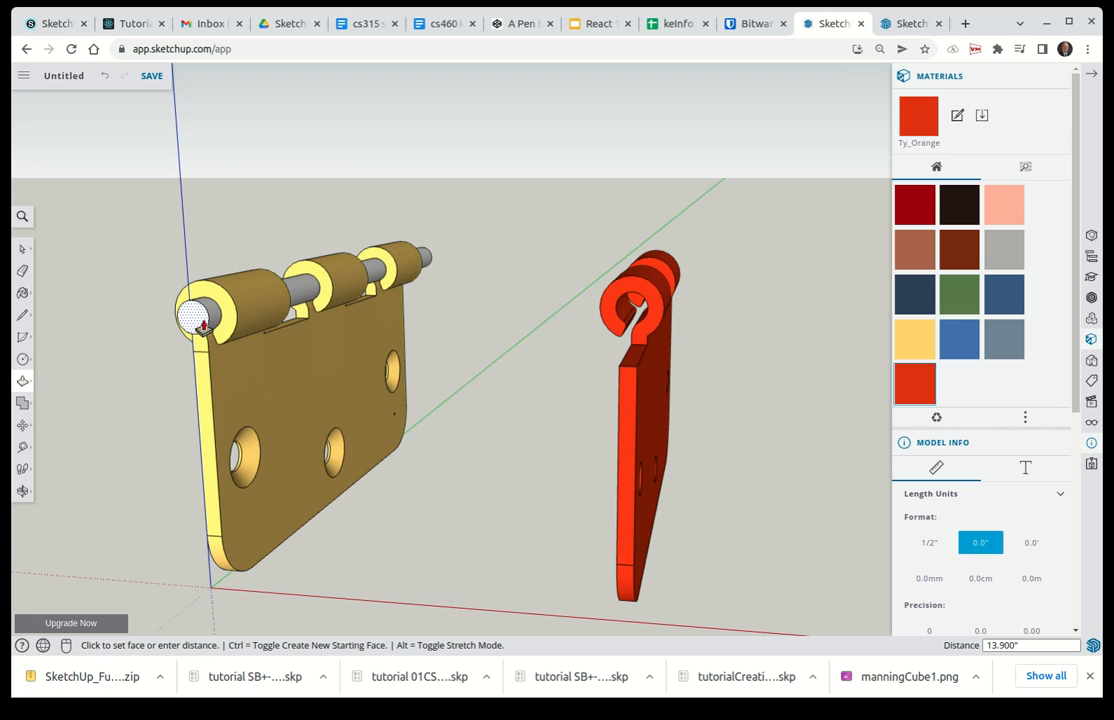
click(203, 325)
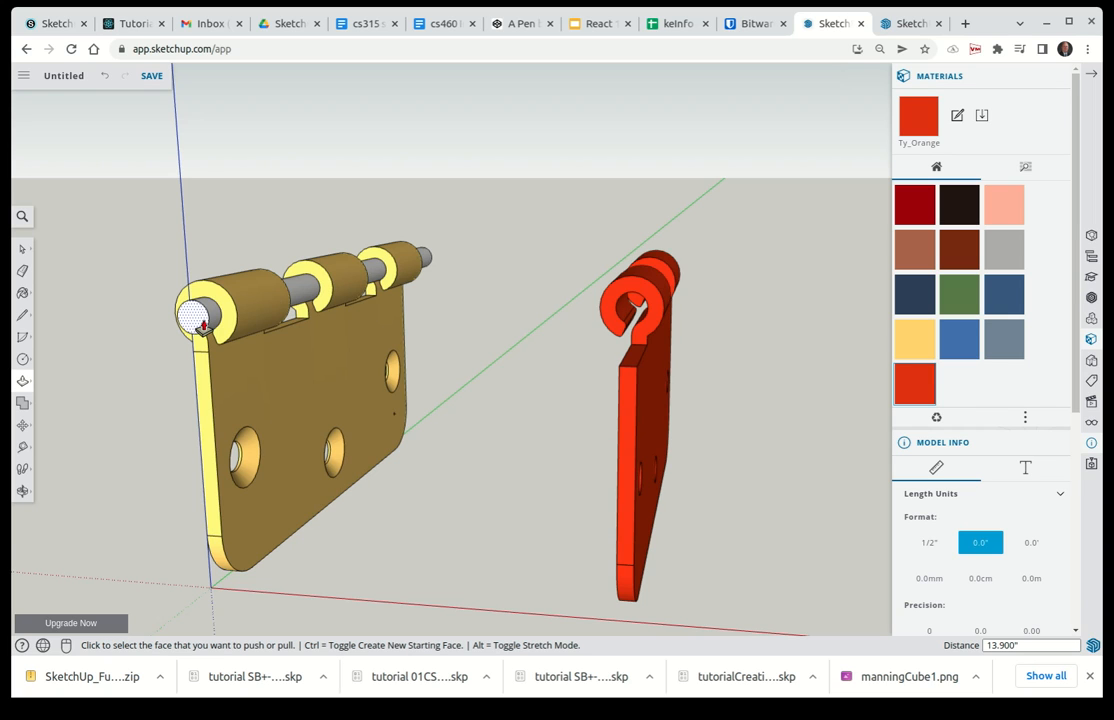
- Draw a circle of about 24" radius on the pin's near end, concentric with the pin
key(c)
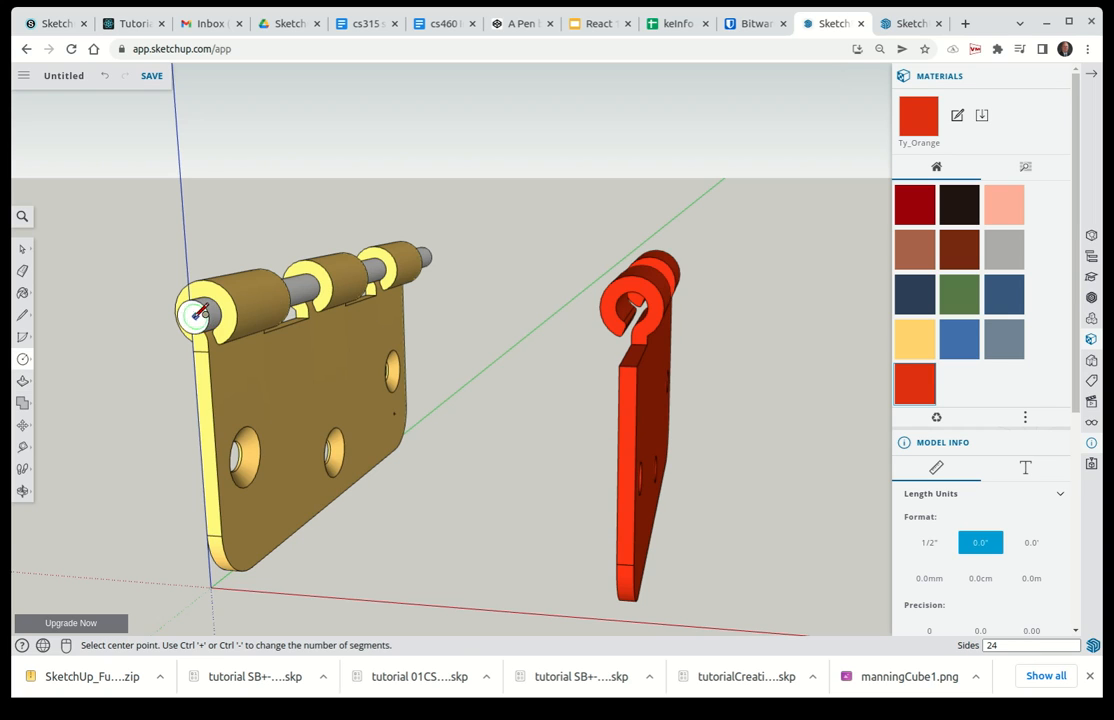
scroll(199, 318, up, 5)
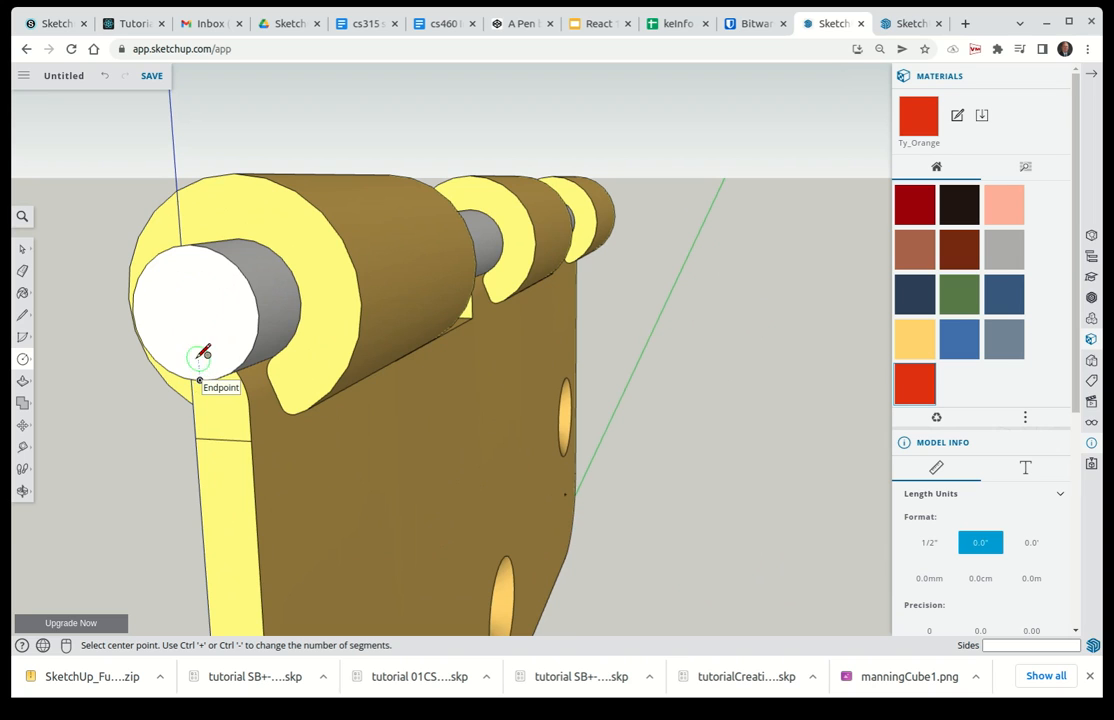
right_click(199, 312)
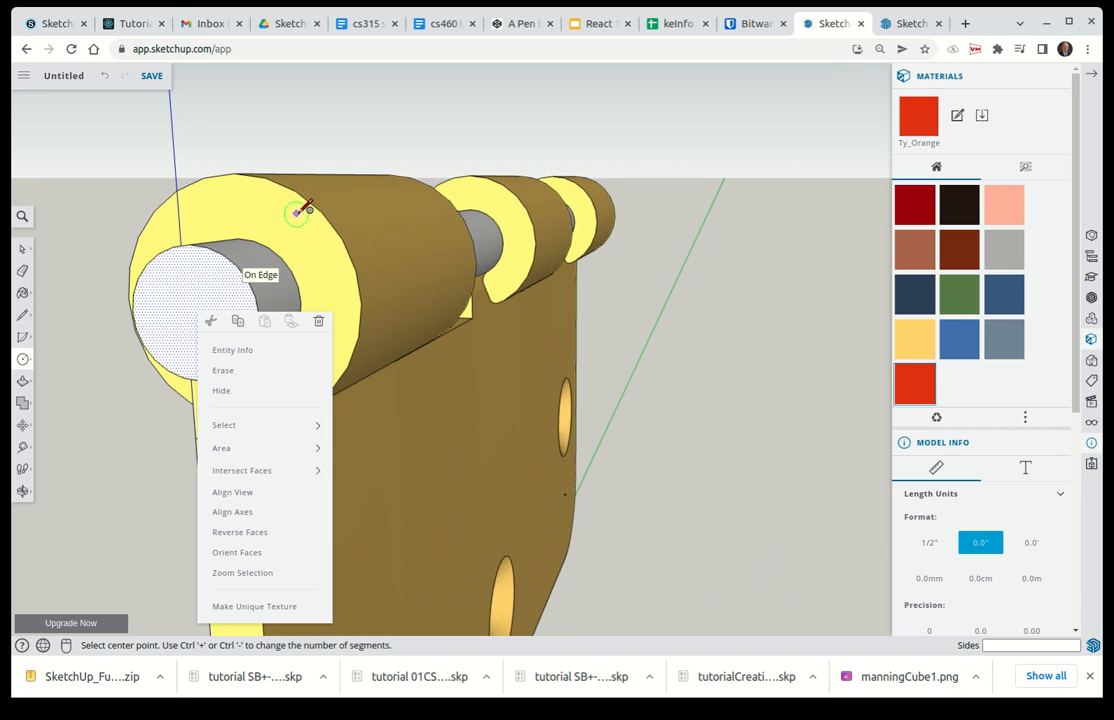
click(199, 309)
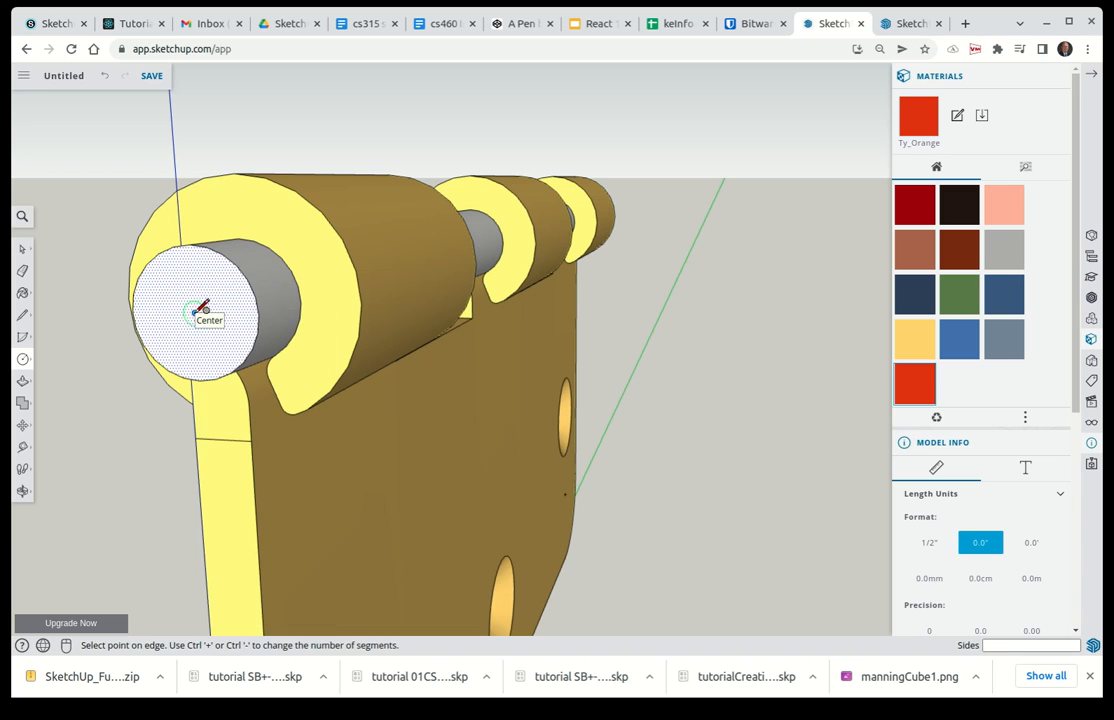
click(322, 197)
- Extrude the ring around the pin about 10.3" towards the yellow knuckle to form the pin head
middle_drag(311, 211, 147, 266)
key(p)
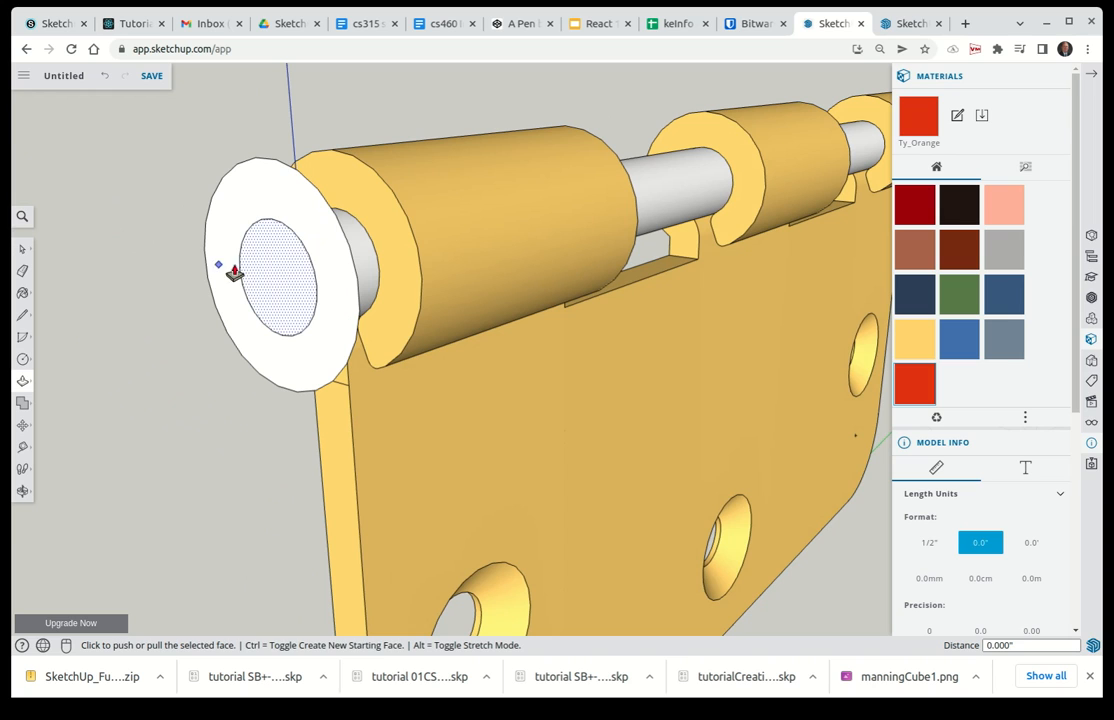
click(326, 248)
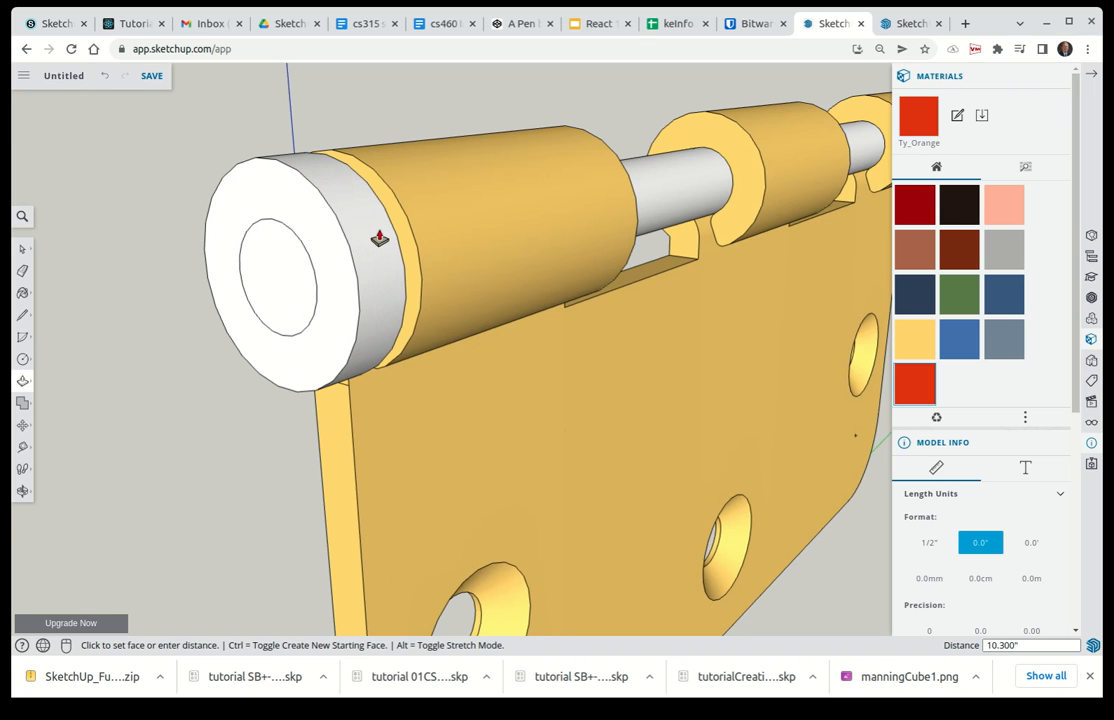
click(379, 238)
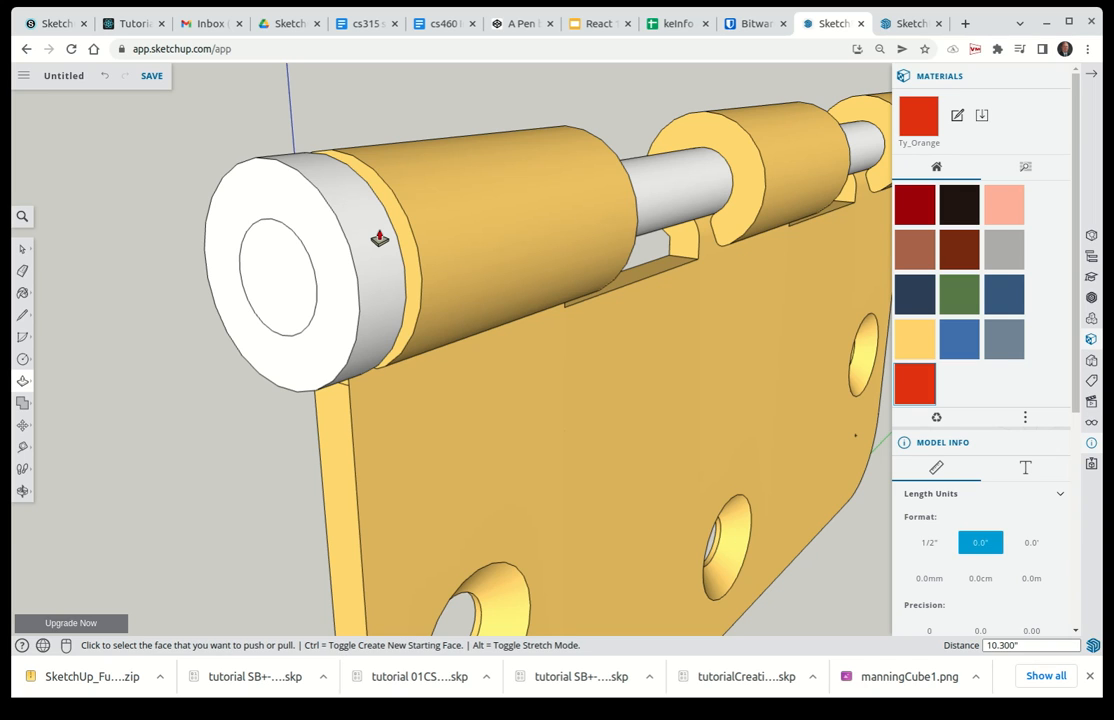
- Erase the leftover inner circle from the pin head's face and make the whole pin into one group
click(22, 248)
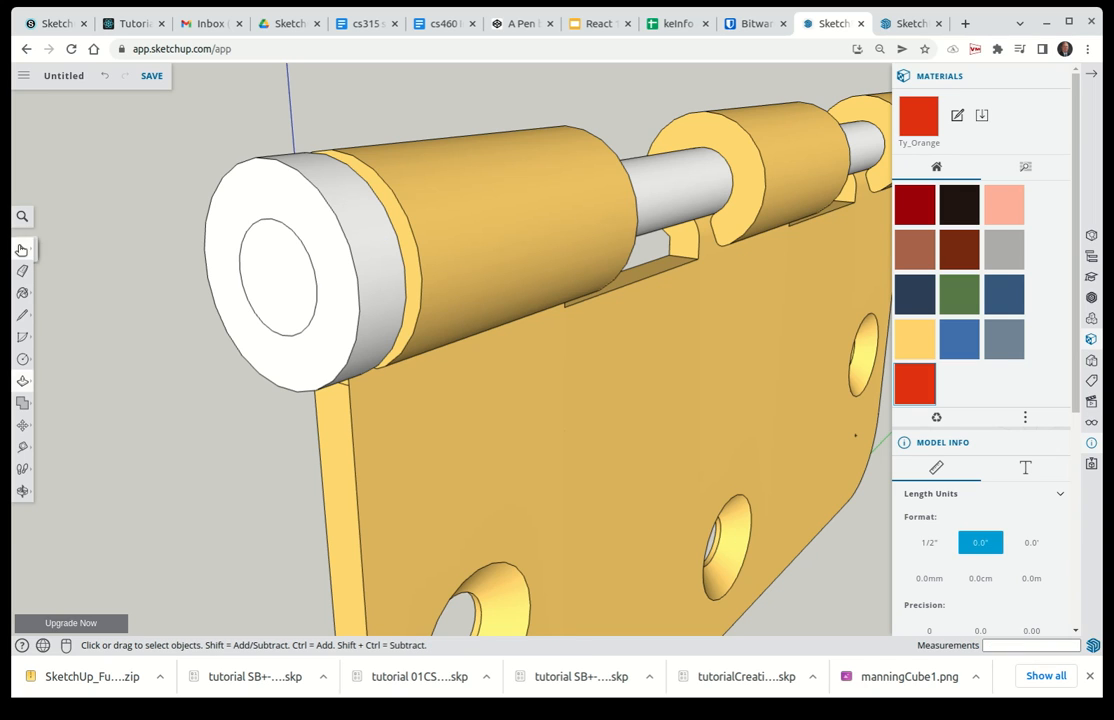
triple_click(282, 240)
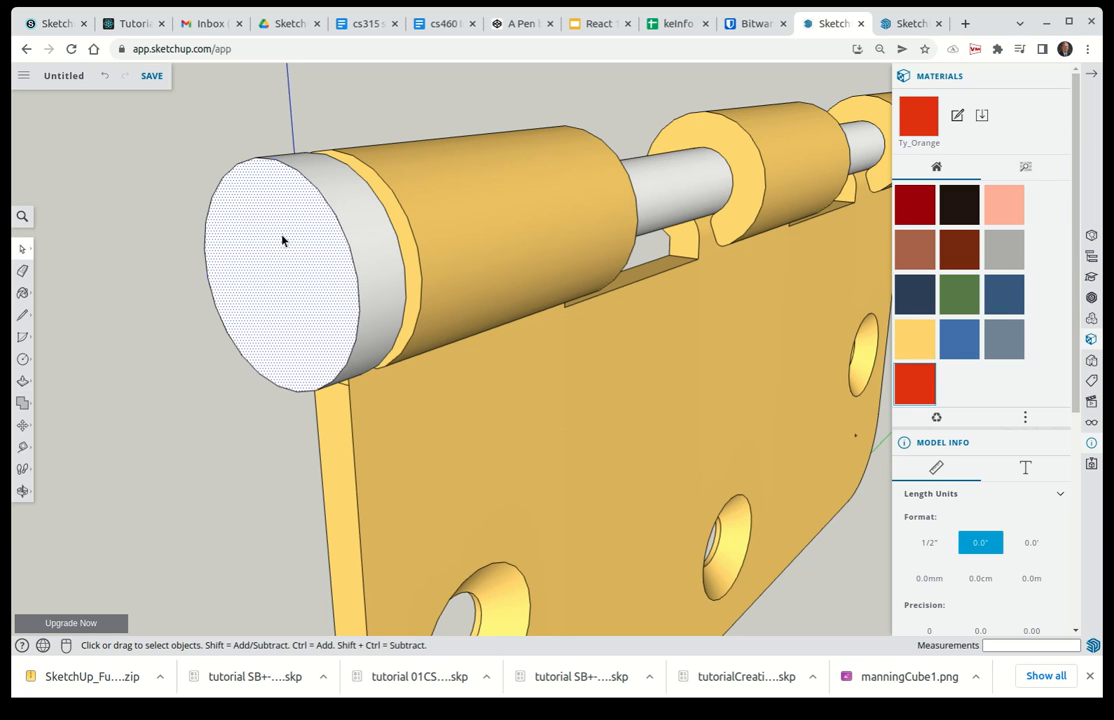
right_click(282, 240)
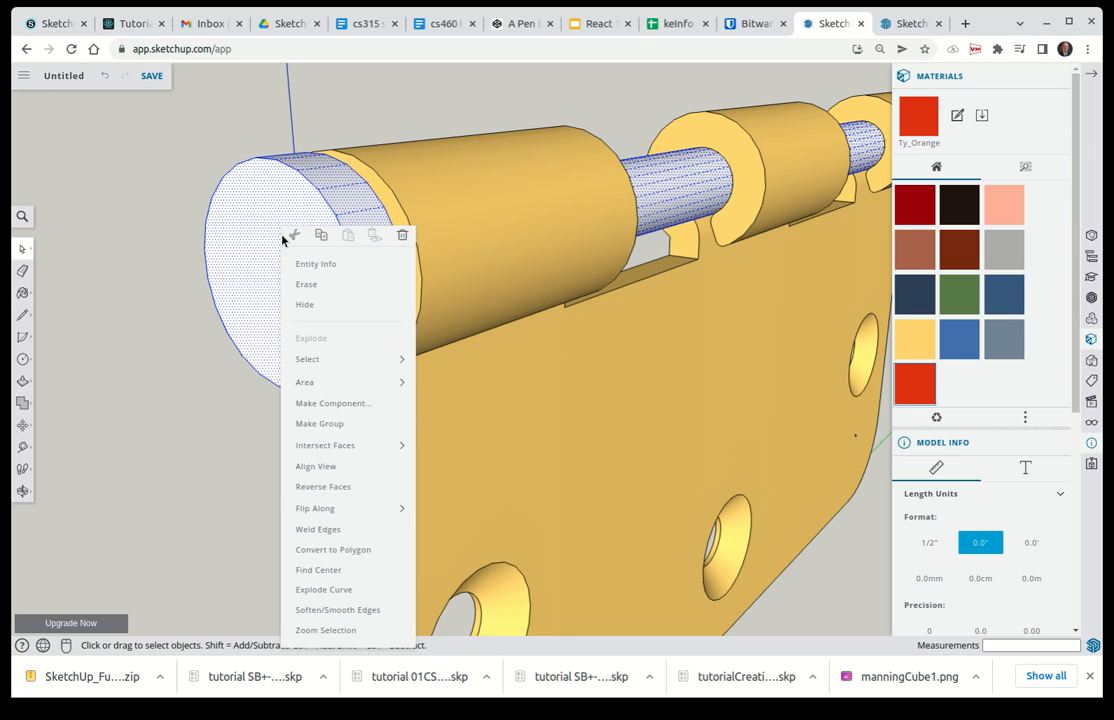
click(318, 424)
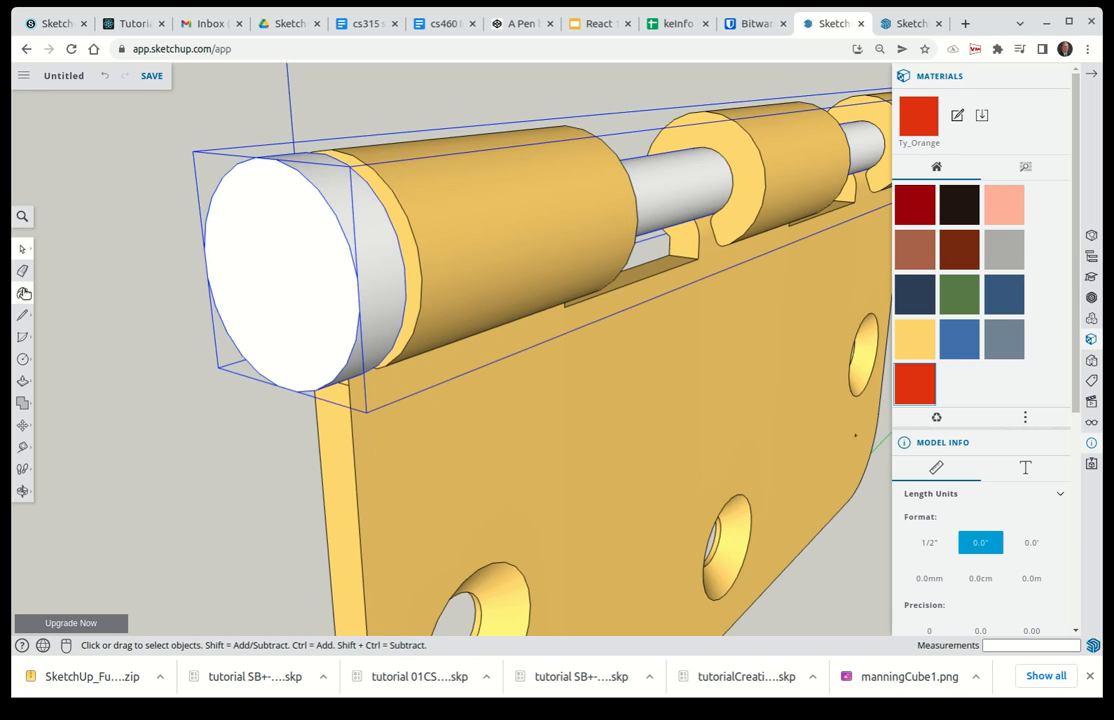
- Paint the grouped pin with the Ty_Blue2 material
click(22, 292)
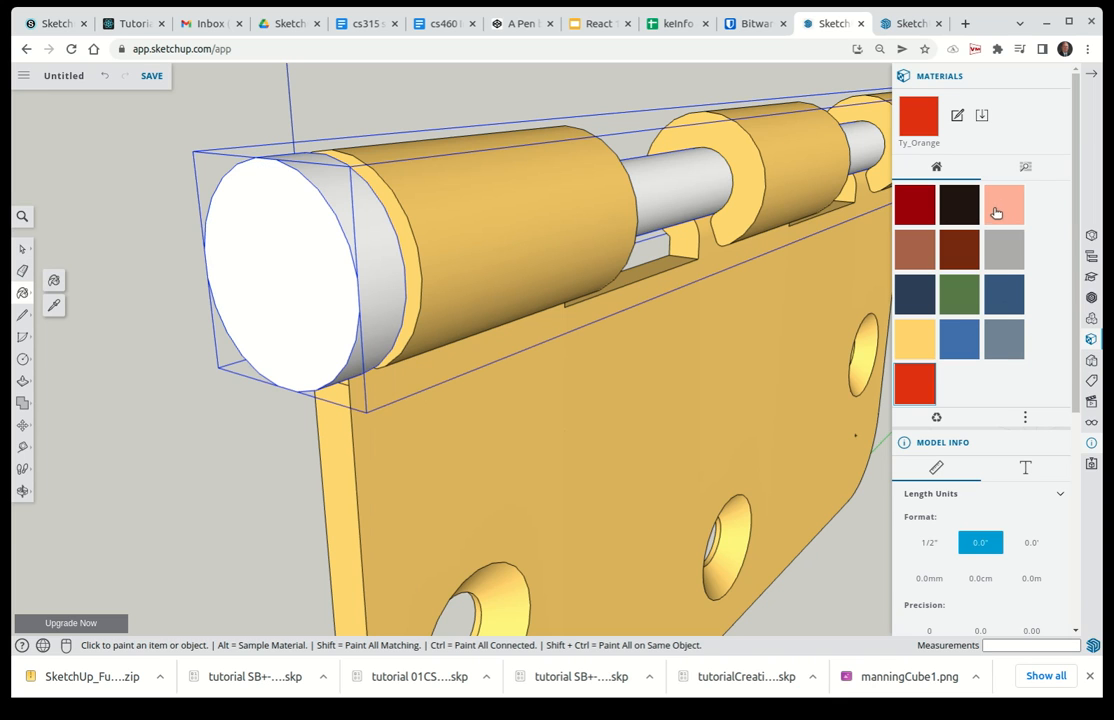
scroll(990, 310, down, 3)
scroll(990, 310, up, 3)
click(959, 340)
click(258, 256)
scroll(347, 285, down, 1)
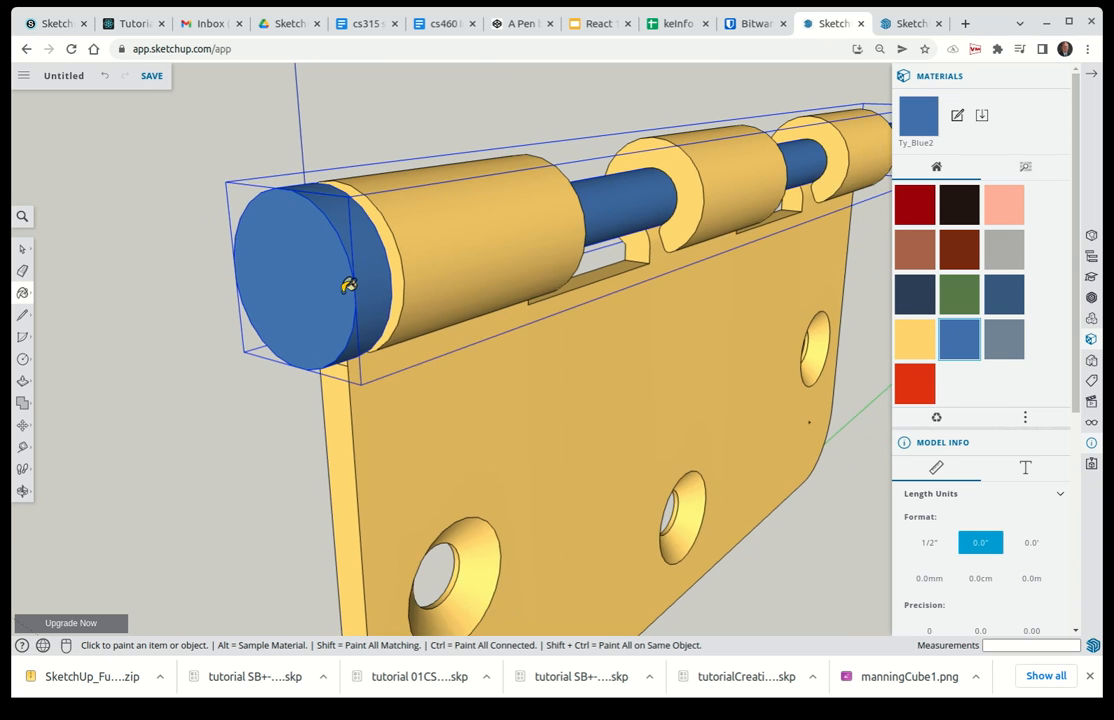
- Within the pin group, push the headless end back so it protrudes only slightly beyond the last yellow knuckle, and leave the group
scroll(348, 286, down, 2)
middle_drag(729, 243, 418, 227)
scroll(627, 291, down, 4)
mouse_move(721, 289)
middle_down()
mouse_move(592, 288)
mouse_move(640, 290)
middle_up()
key(b)
key(p)
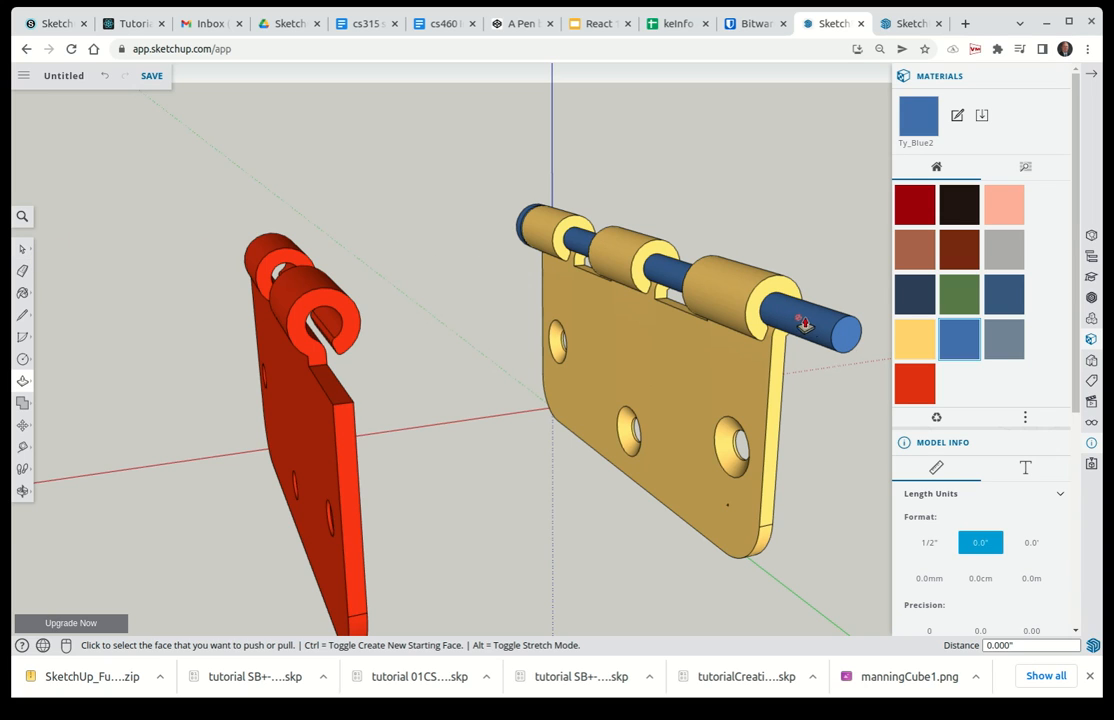
click(22, 248)
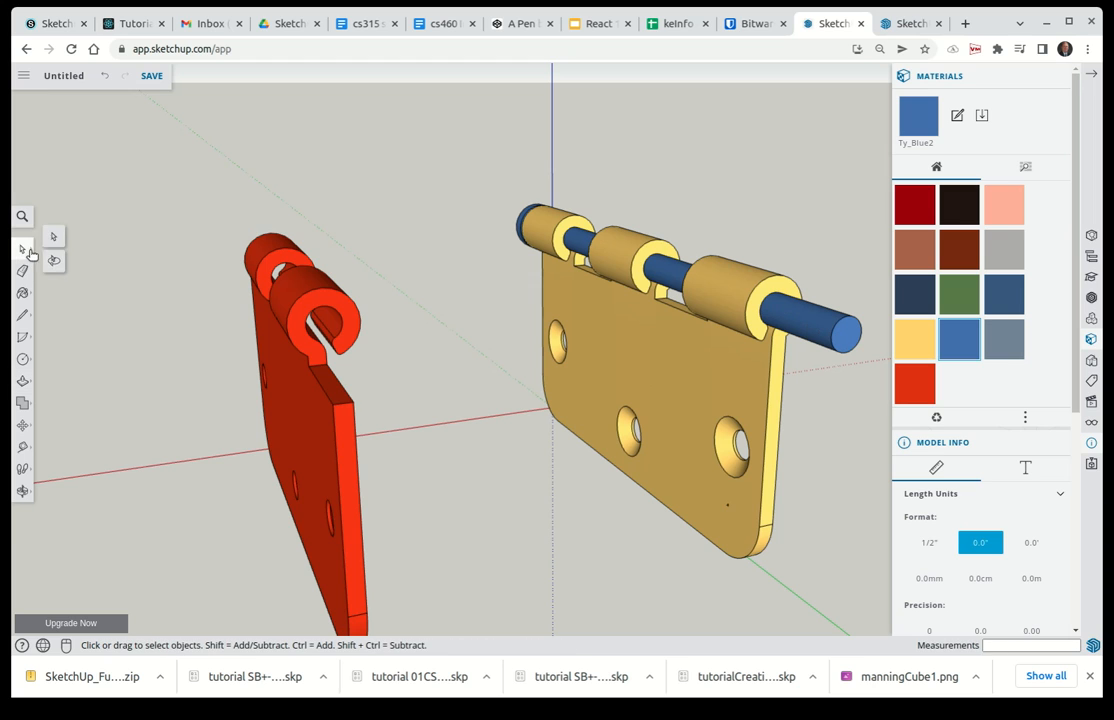
double_click(808, 323)
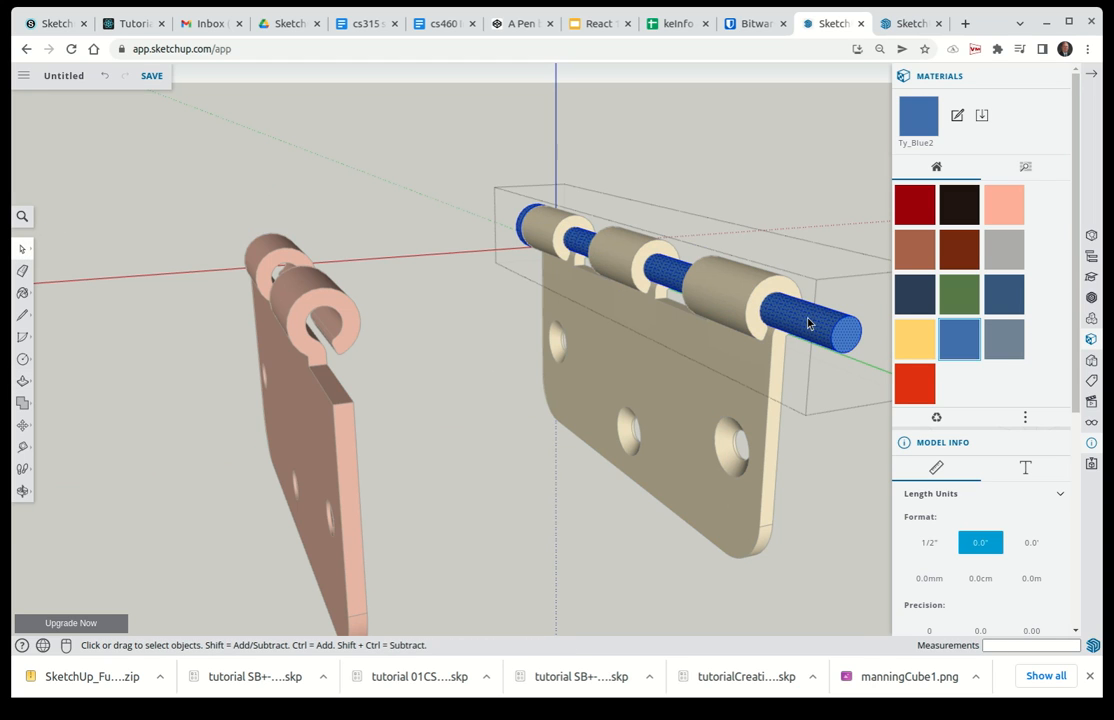
key(p)
click(843, 335)
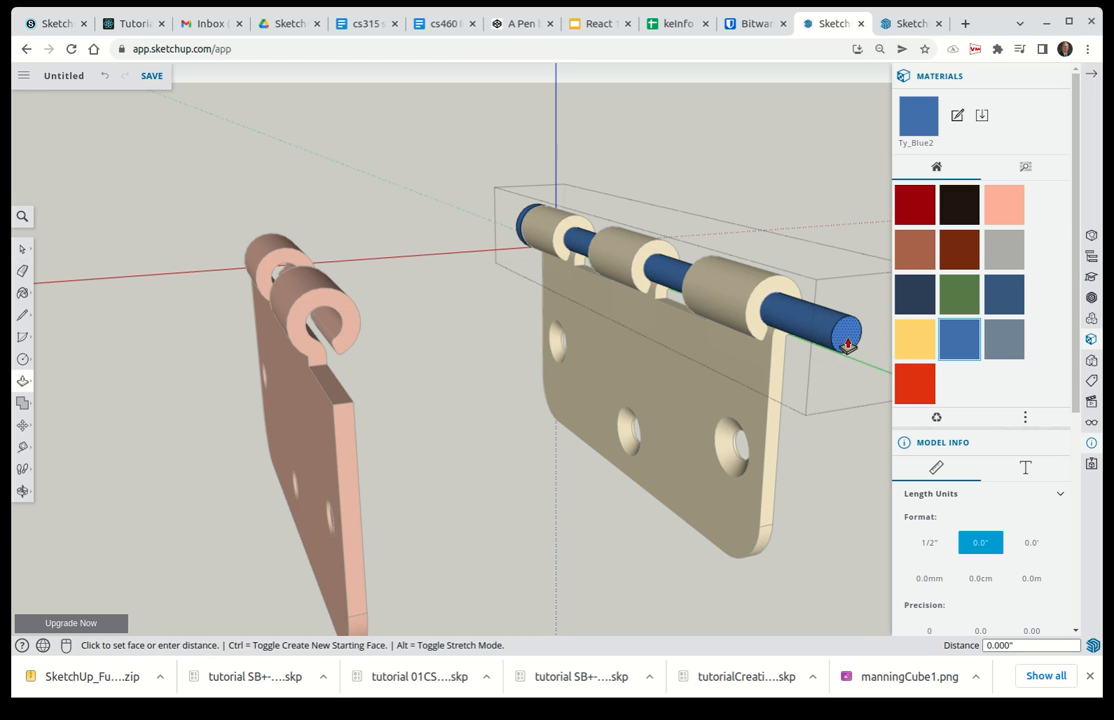
click(790, 328)
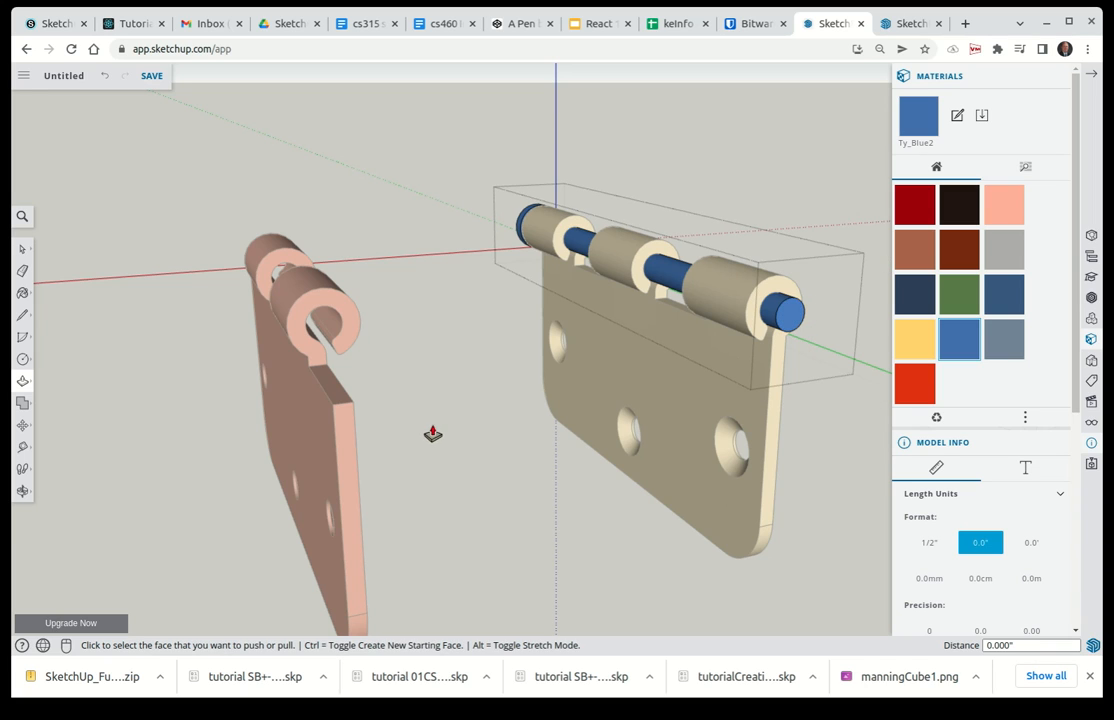
click(22, 248)
click(56, 236)
click(430, 353)
- Move the red side about 247" along the red axis so its knuckles interlock with the yellow ones around the pin
scroll(489, 351, down, 4)
middle_drag(489, 355, 448, 340)
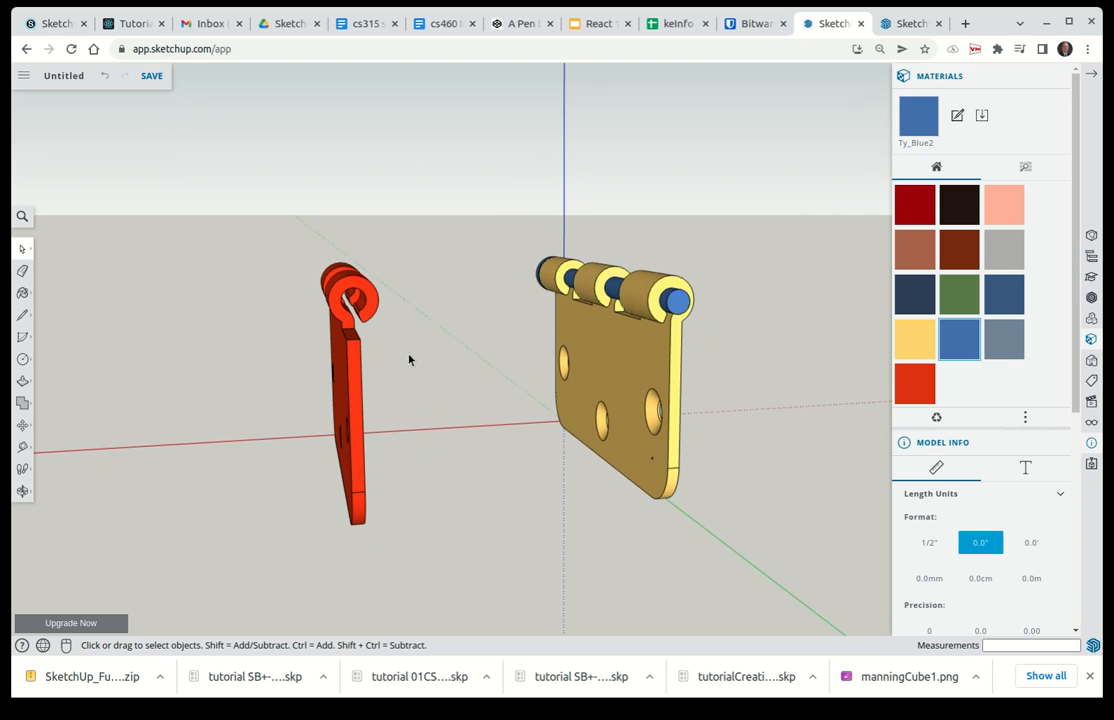
key(m)
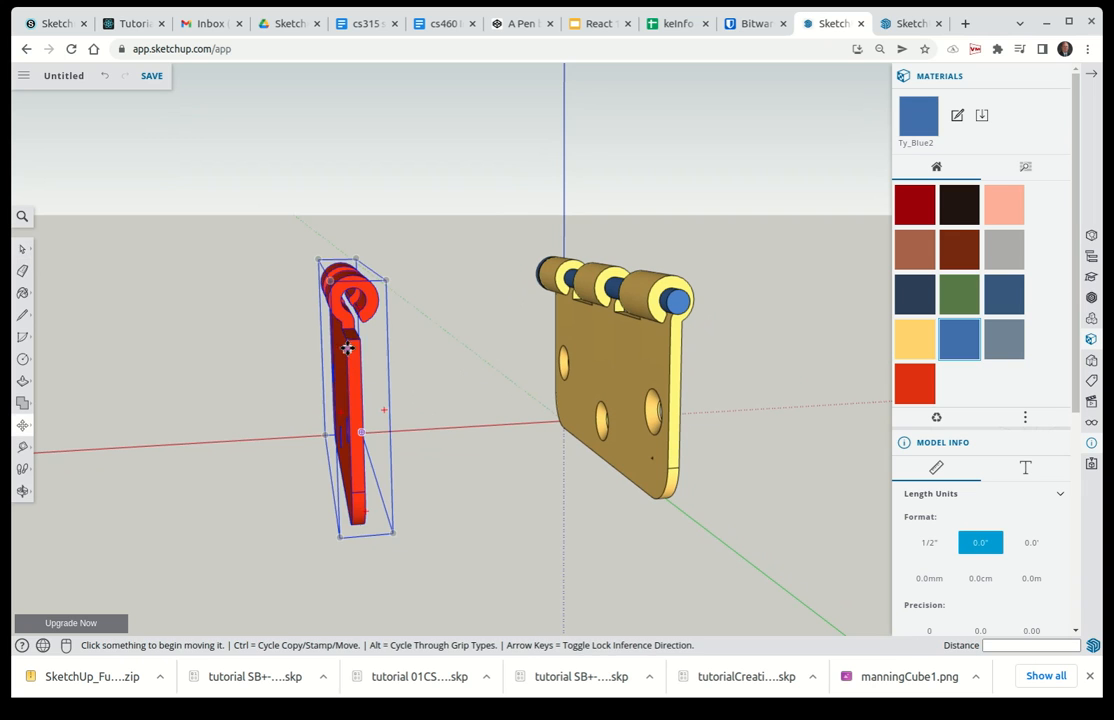
click(358, 340)
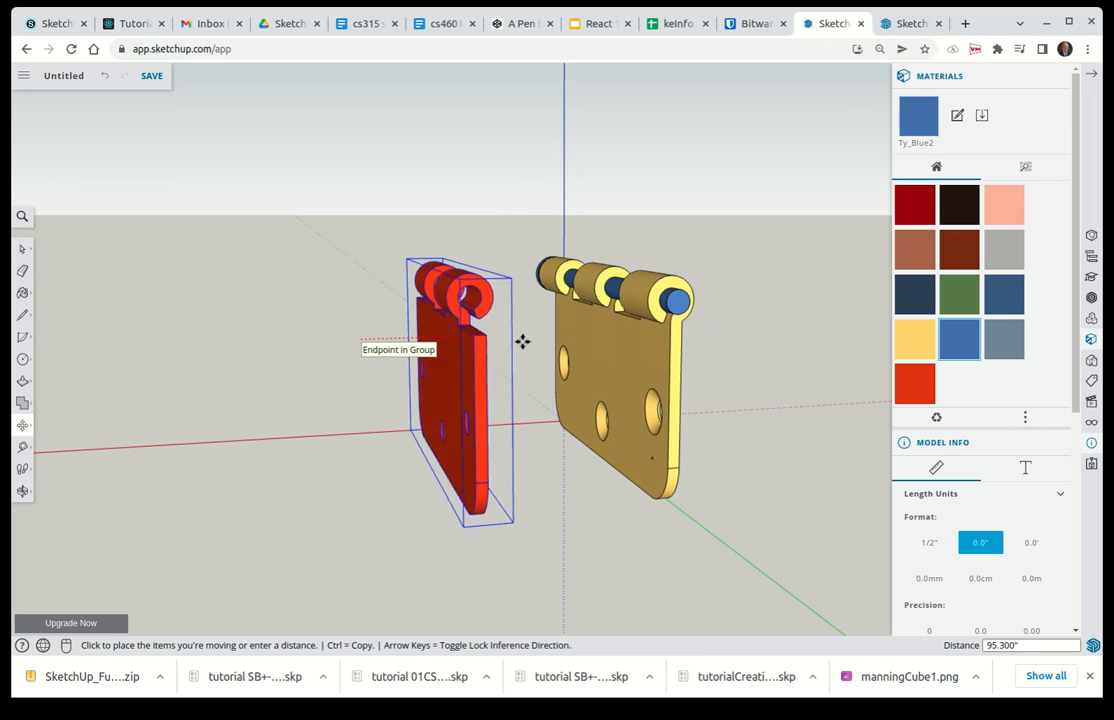
click(667, 327)
click(662, 325)
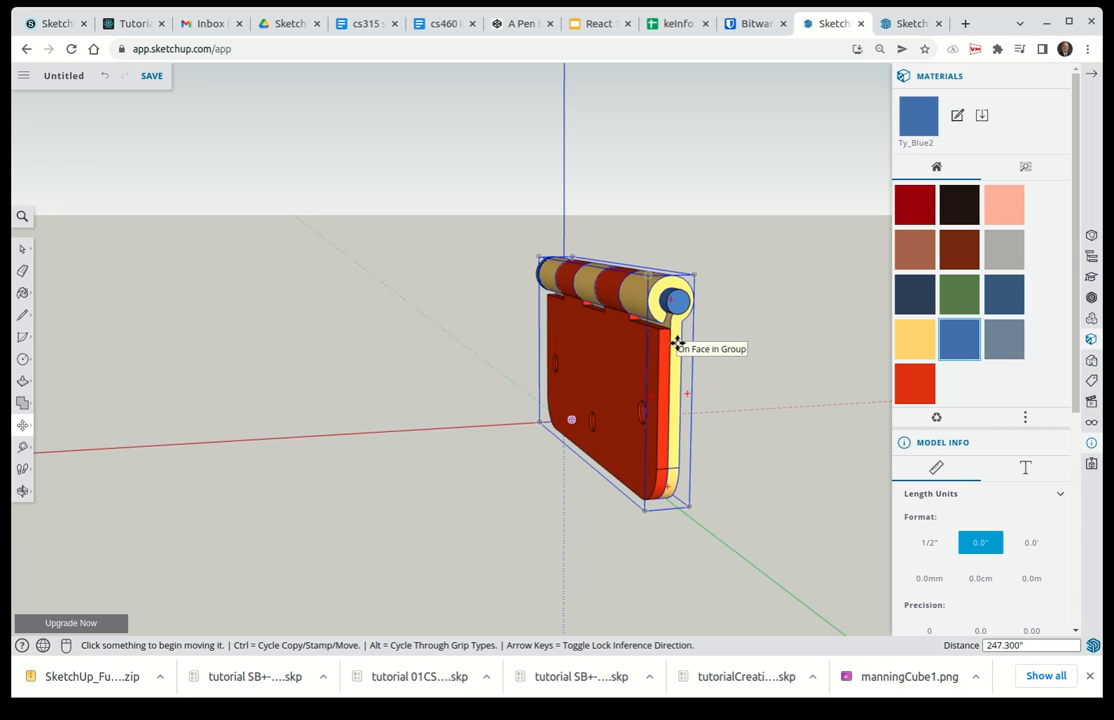
key(q)
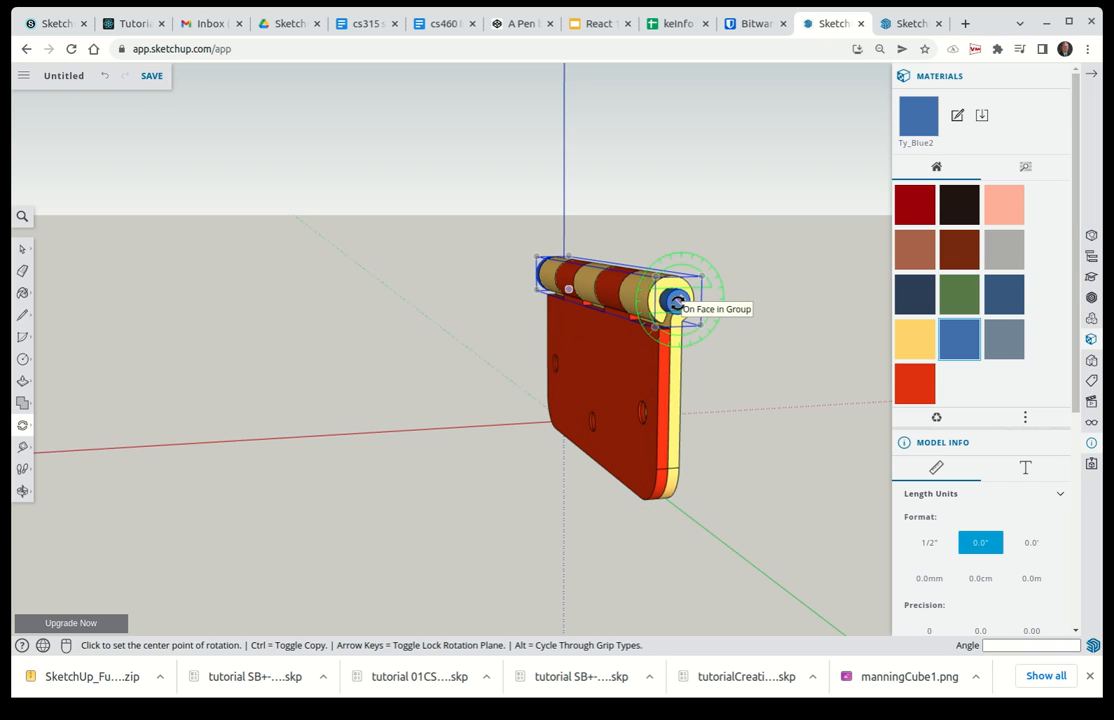
scroll(676, 303, up, 8)
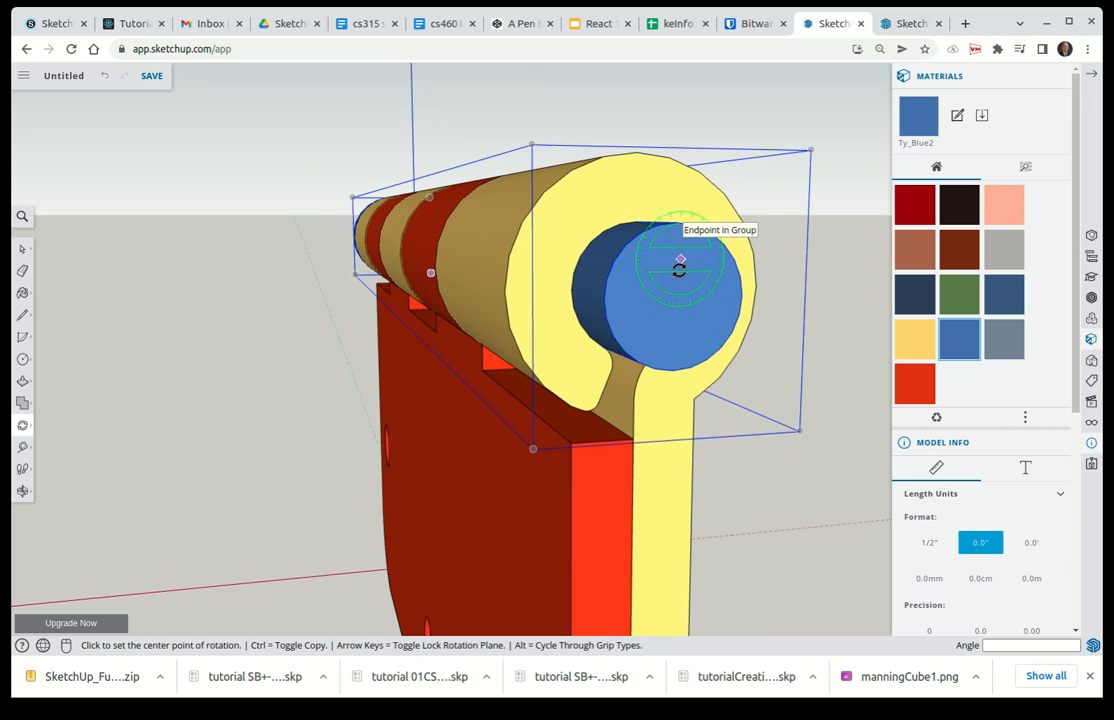
drag(677, 293, 678, 225)
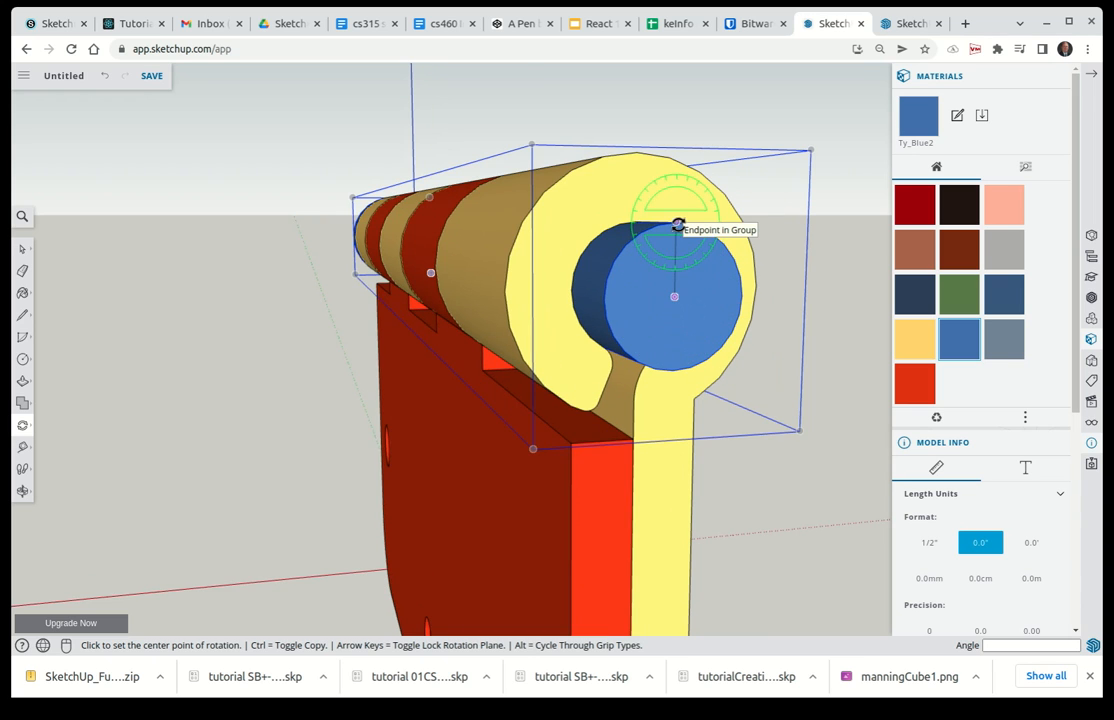
click(677, 297)
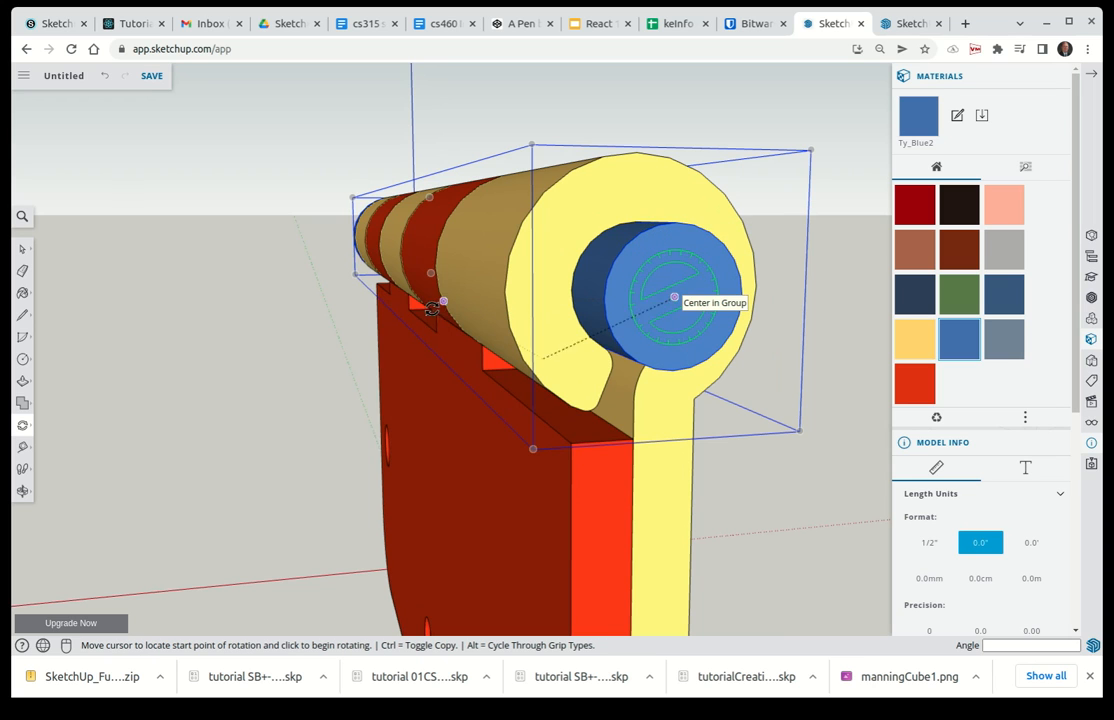
click(326, 301)
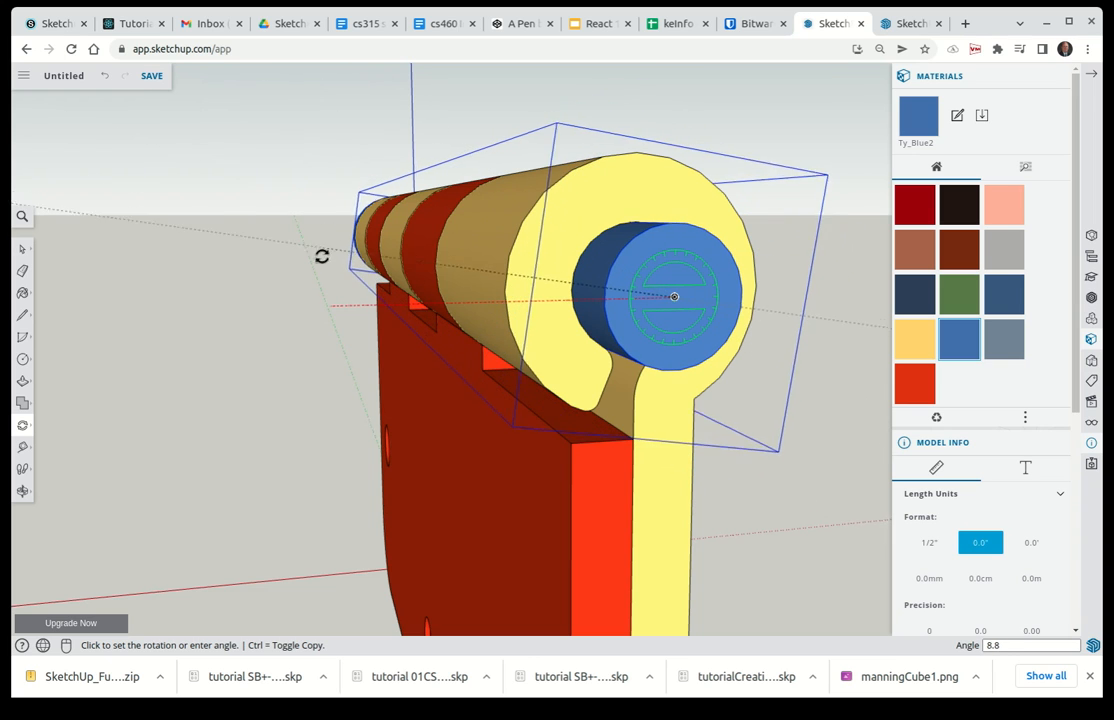
click(316, 311)
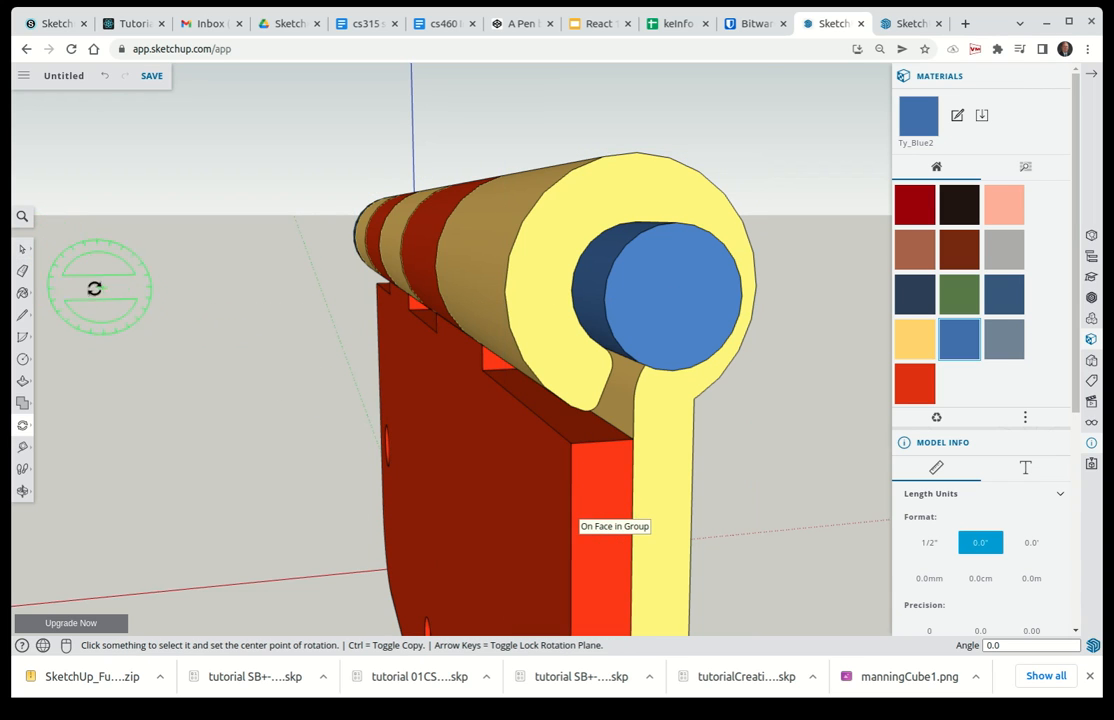
- Rotate the red side 165° about the pin's centre, swinging its plate up away from the yellow side
click(25, 255)
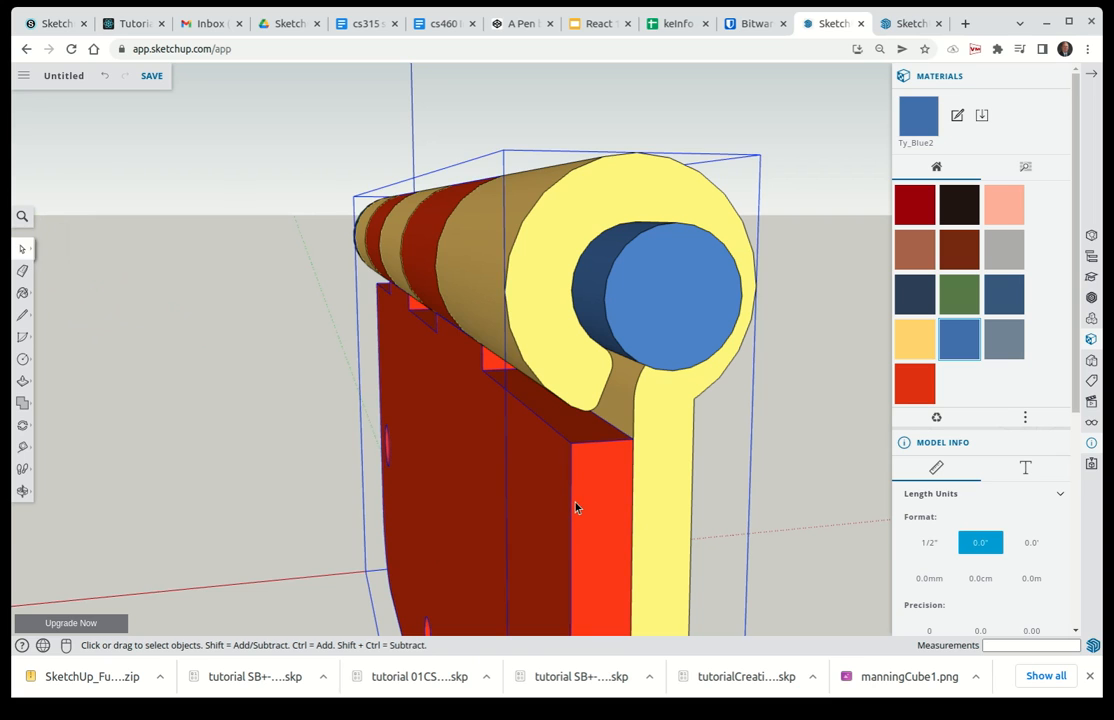
key(q)
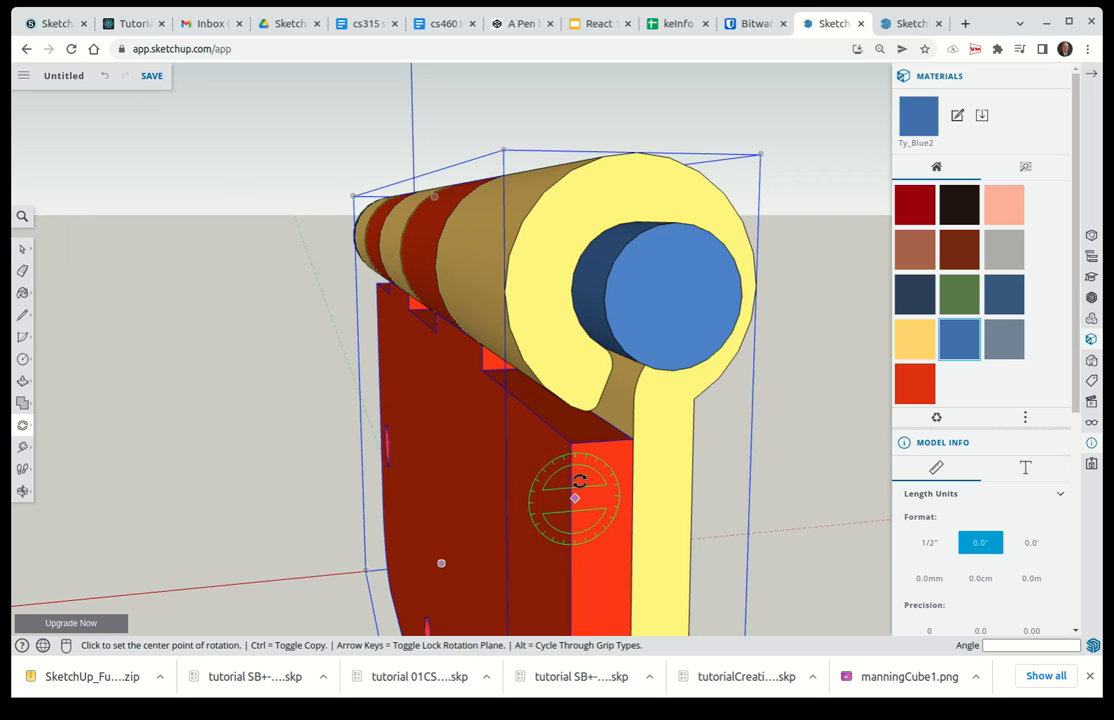
click(674, 298)
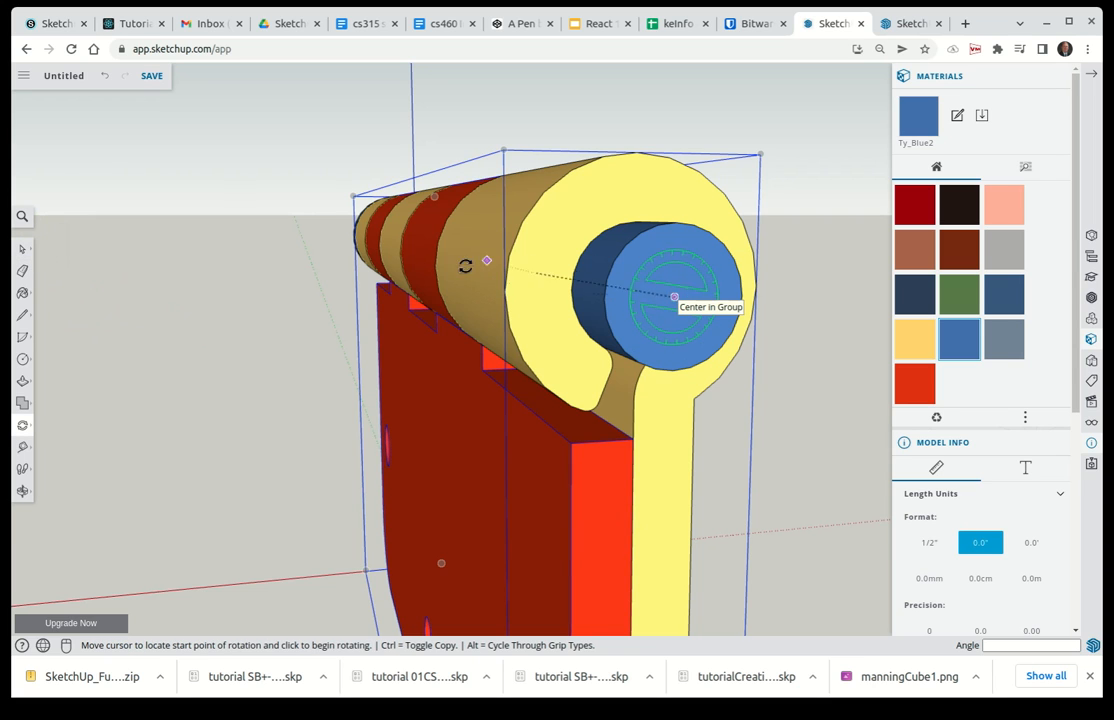
click(315, 311)
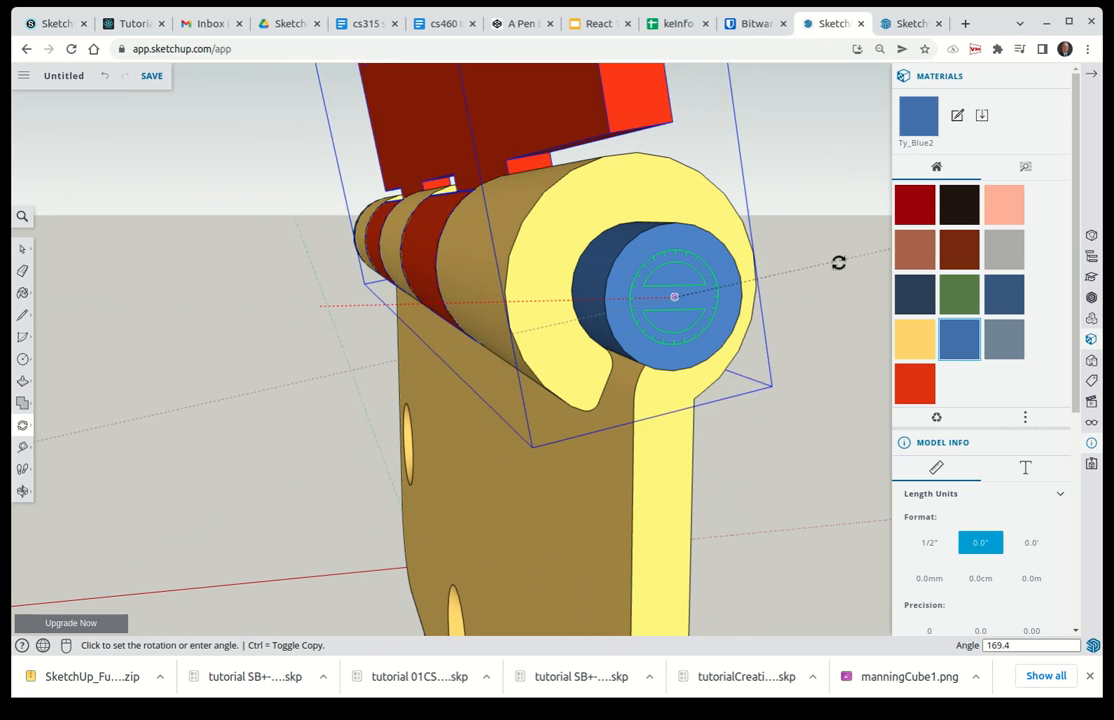
click(821, 251)
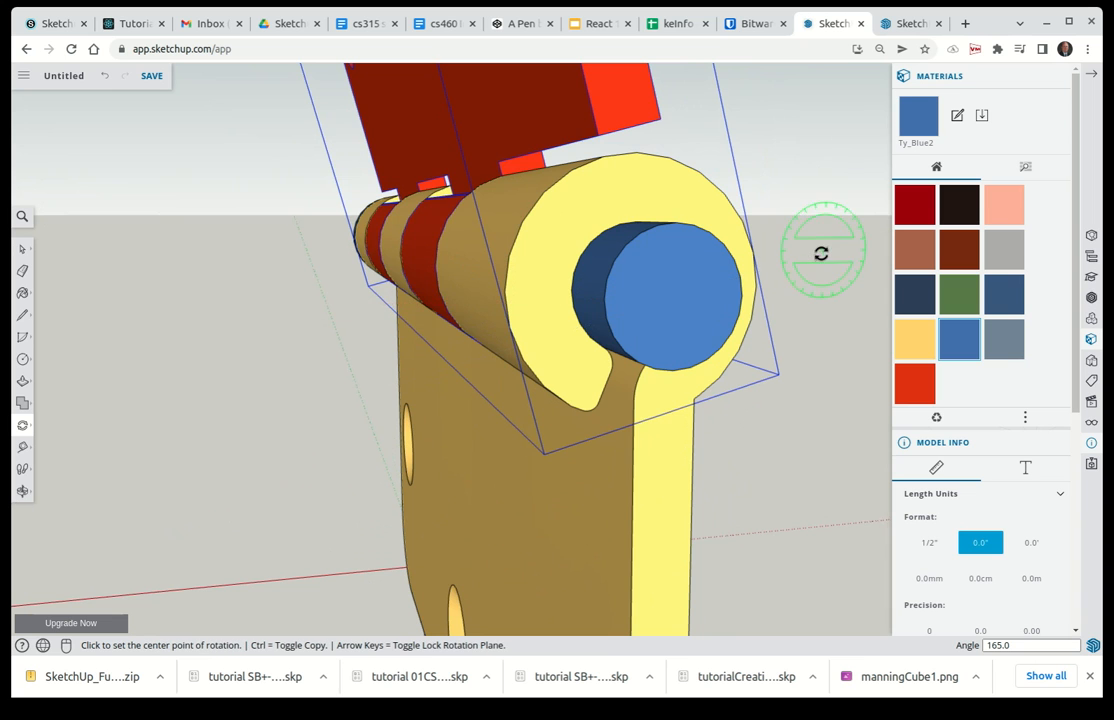
- Rotate the red side of the hinge again about the headless end of the pin
scroll(512, 527, down, 5)
middle_drag(480, 490, 760, 484)
middle_drag(522, 463, 714, 485)
middle_drag(505, 455, 460, 440)
middle_drag(579, 465, 778, 468)
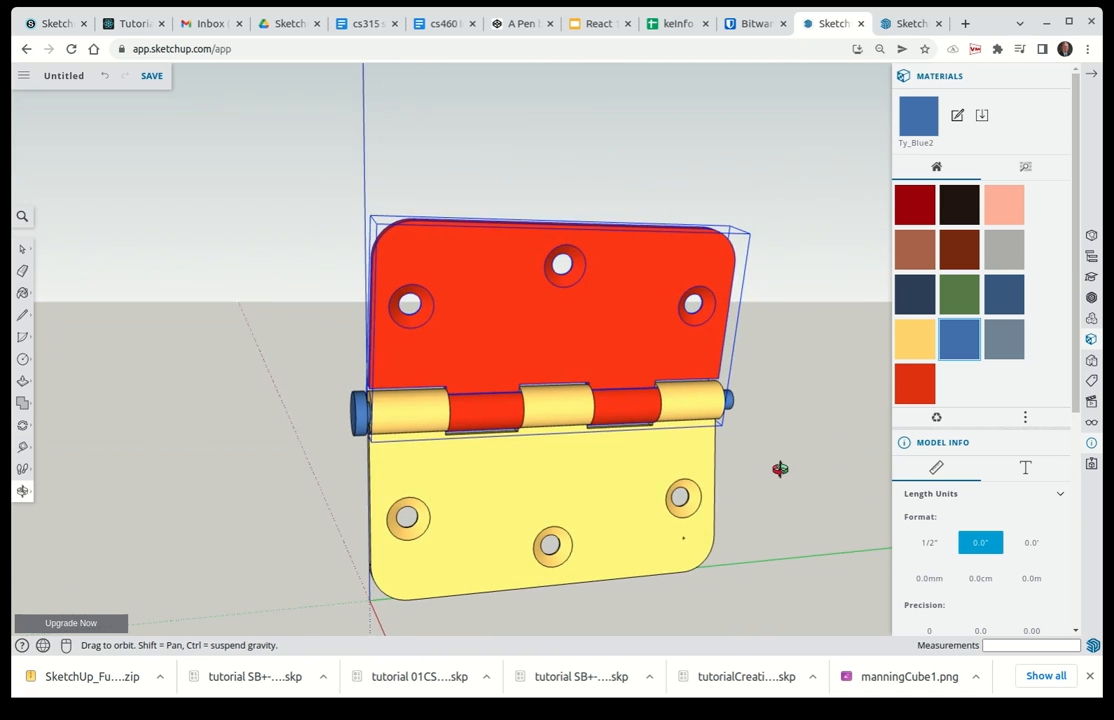
middle_drag(599, 443, 686, 427)
key(q)
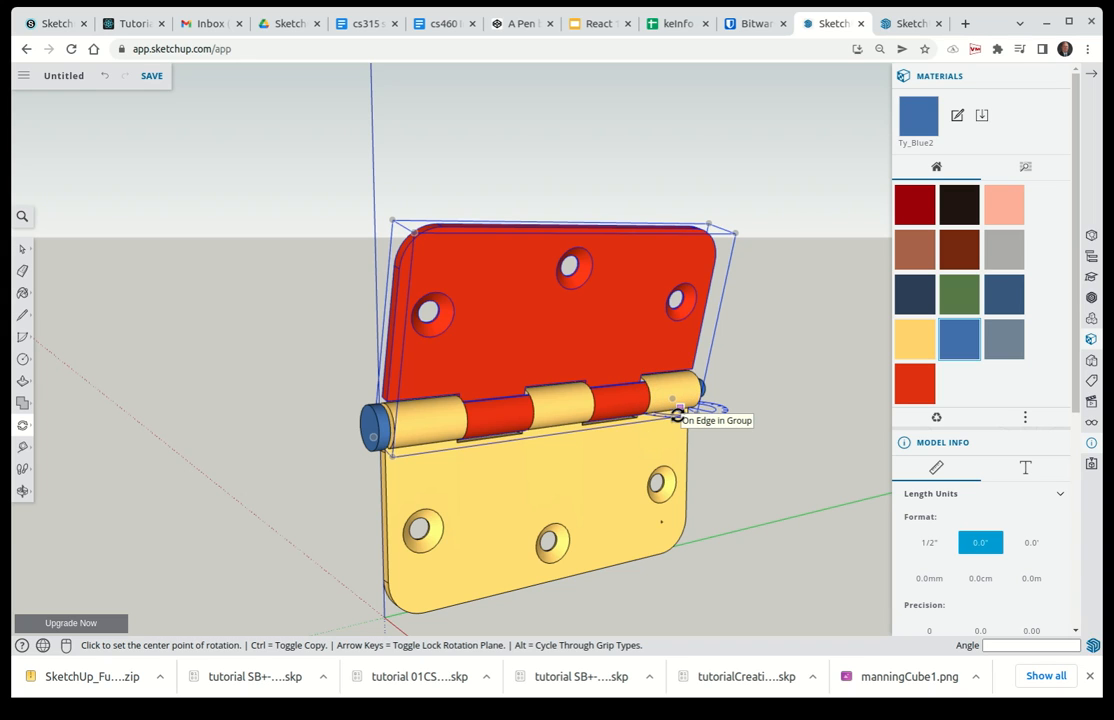
middle_drag(575, 404, 511, 367)
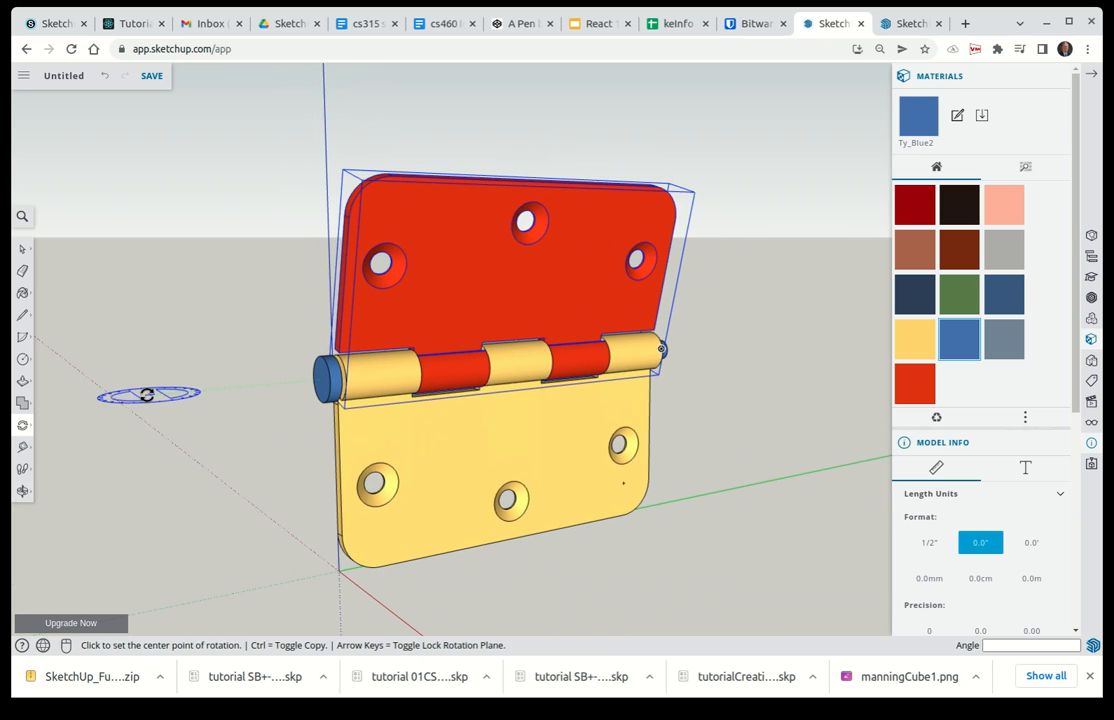